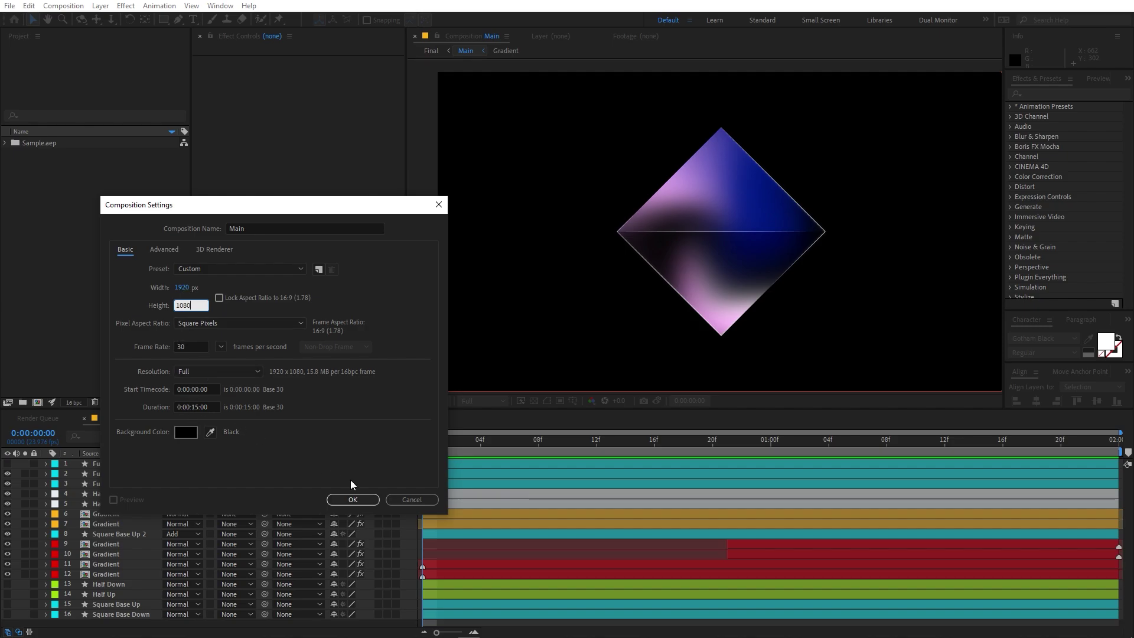
Step: Create the Main composition at 1920 × 1080 px, 30 fps and 15 seconds, and close the older Main timeline
{"action": "left_click", "coordinate": [353, 499]}
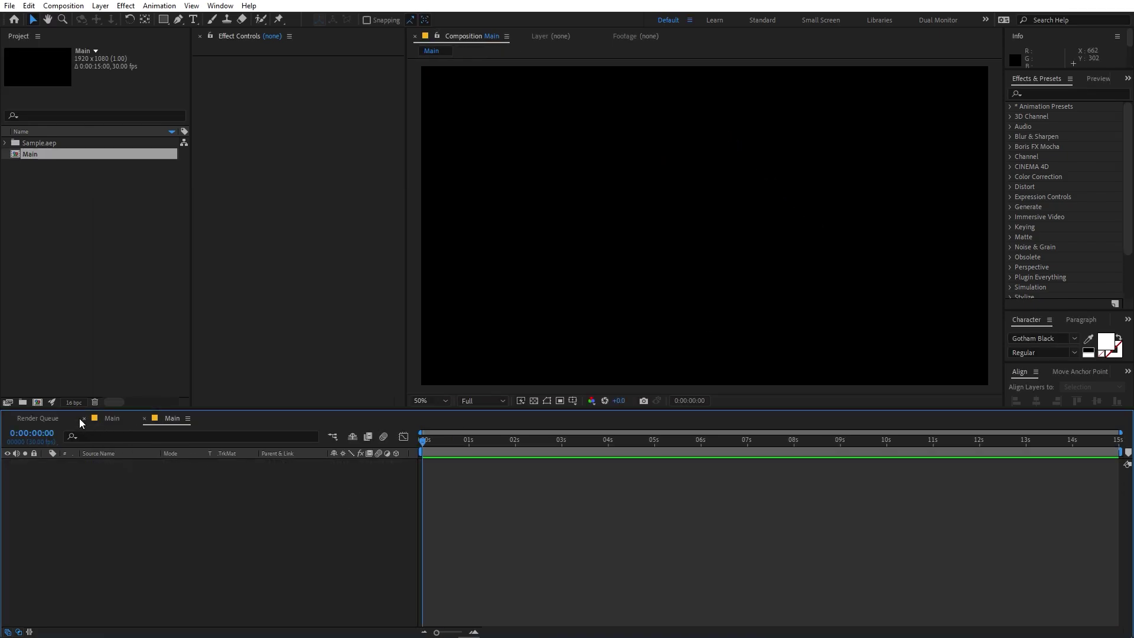
{"action": "left_click", "coordinate": [84, 419]}
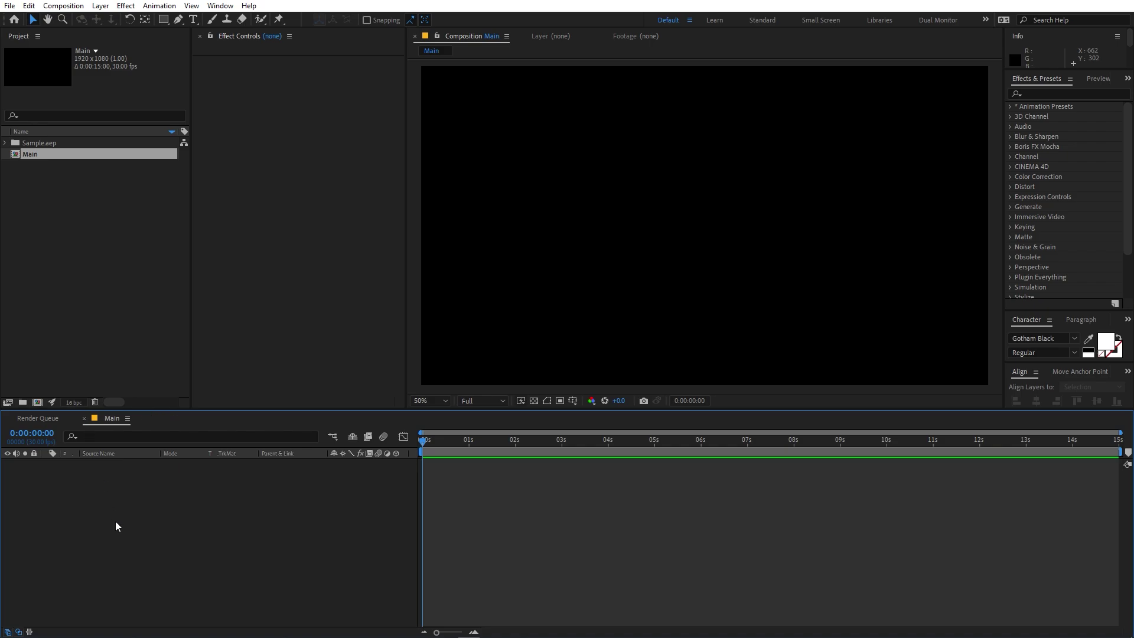
{"action": "left_click", "coordinate": [151, 328]}
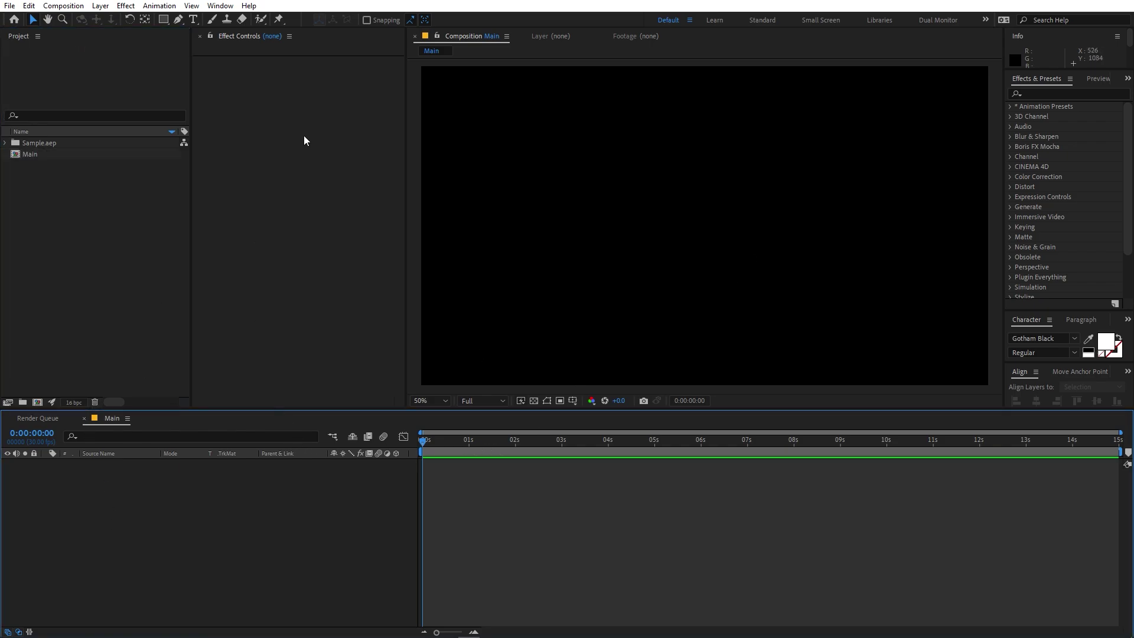
Step: Draw a square shape about 438 px wide near the frame's center and set its rectangle path size to 550 × 550
{"action": "left_click", "coordinate": [159, 23]}
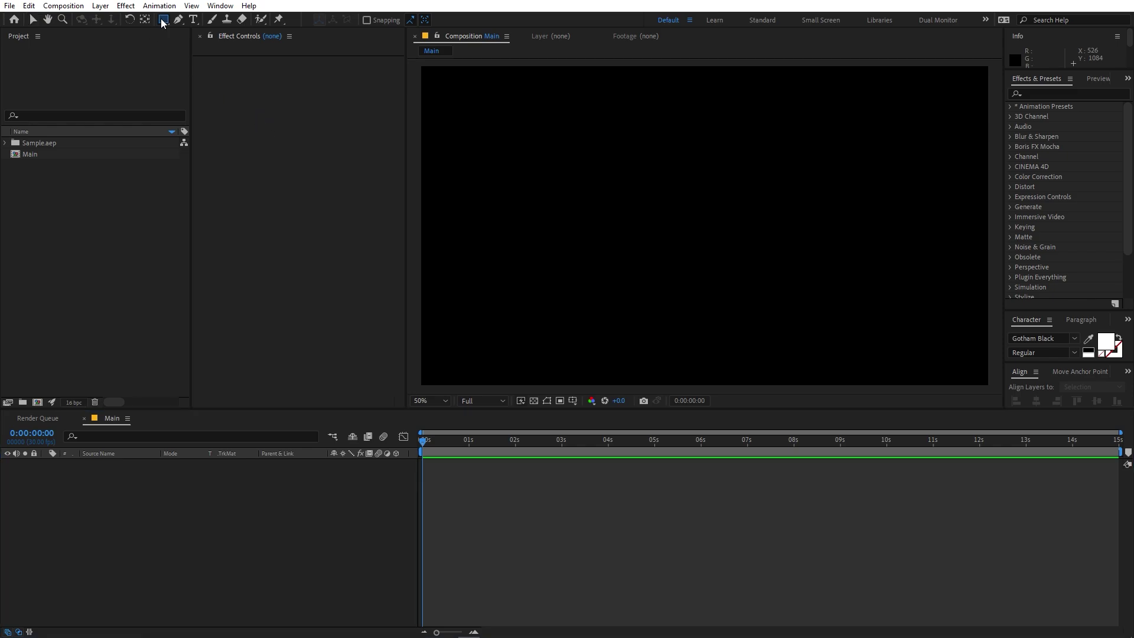
{"action": "left_click_drag", "start_coordinate": [658, 152], "coordinate": [791, 286]}
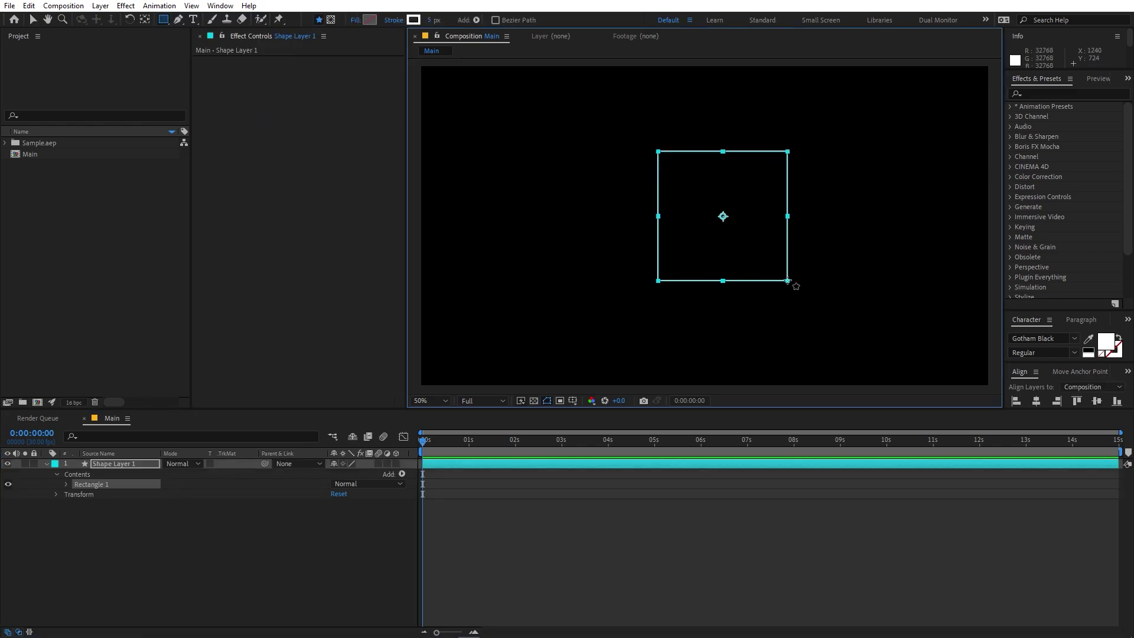
{"action": "left_click", "coordinate": [65, 483]}
{"action": "left_click", "coordinate": [74, 494]}
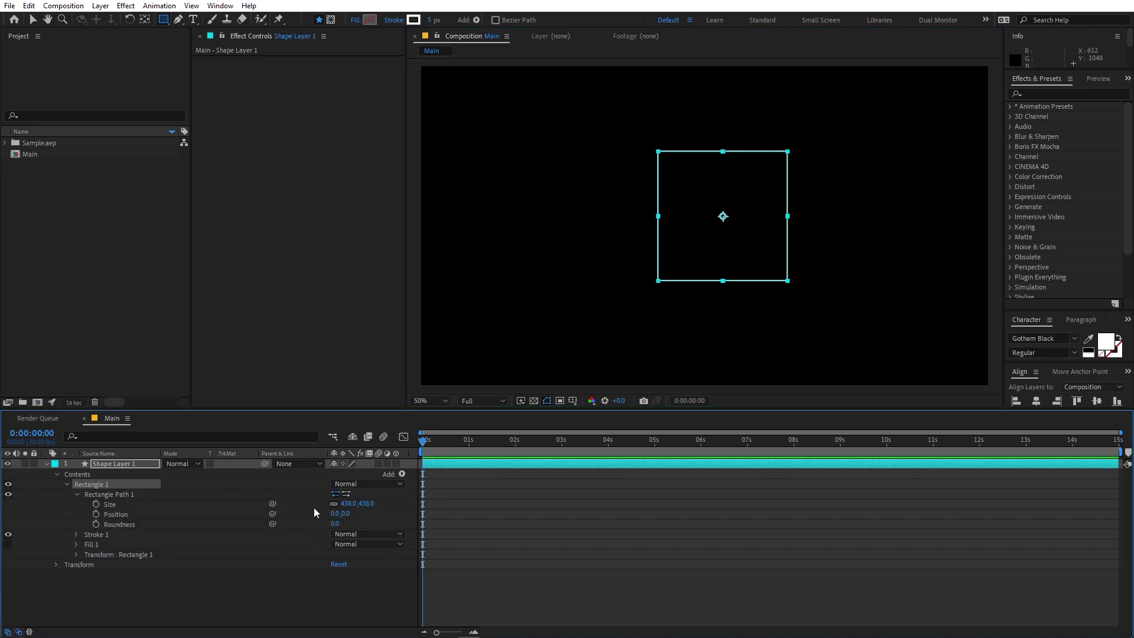
{"action": "left_click", "coordinate": [348, 504]}
{"action": "type", "text": "550"}
{"action": "key", "text": "Return"}
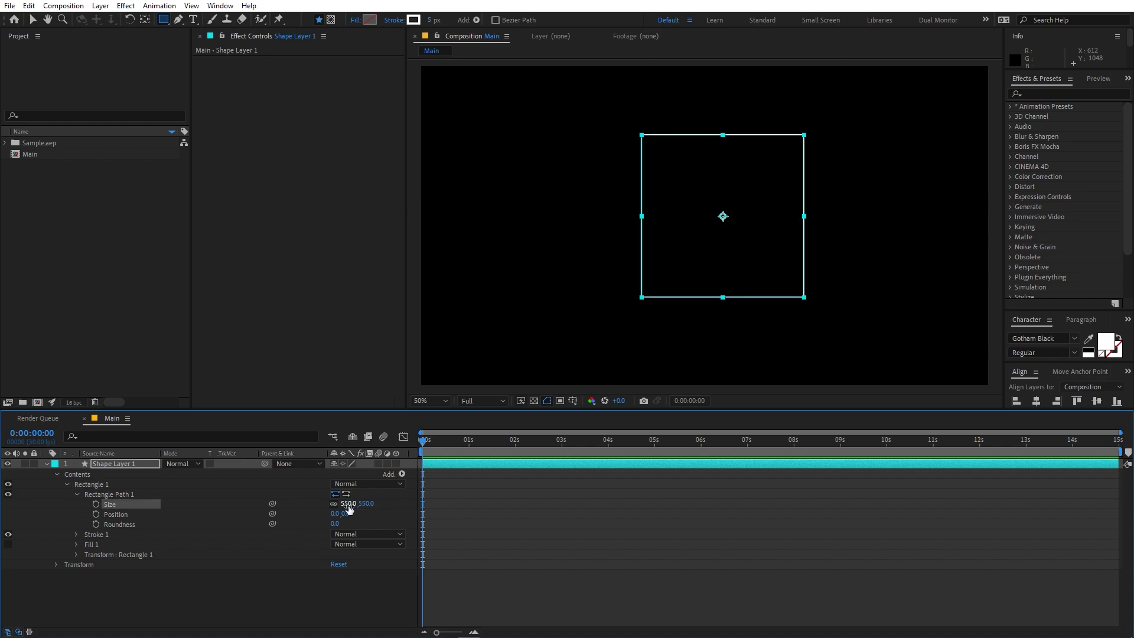
Step: Give the square a red FF0000 fill and reduce its stroke width to 0 px
{"action": "left_click", "coordinate": [140, 464]}
{"action": "left_click", "coordinate": [369, 19]}
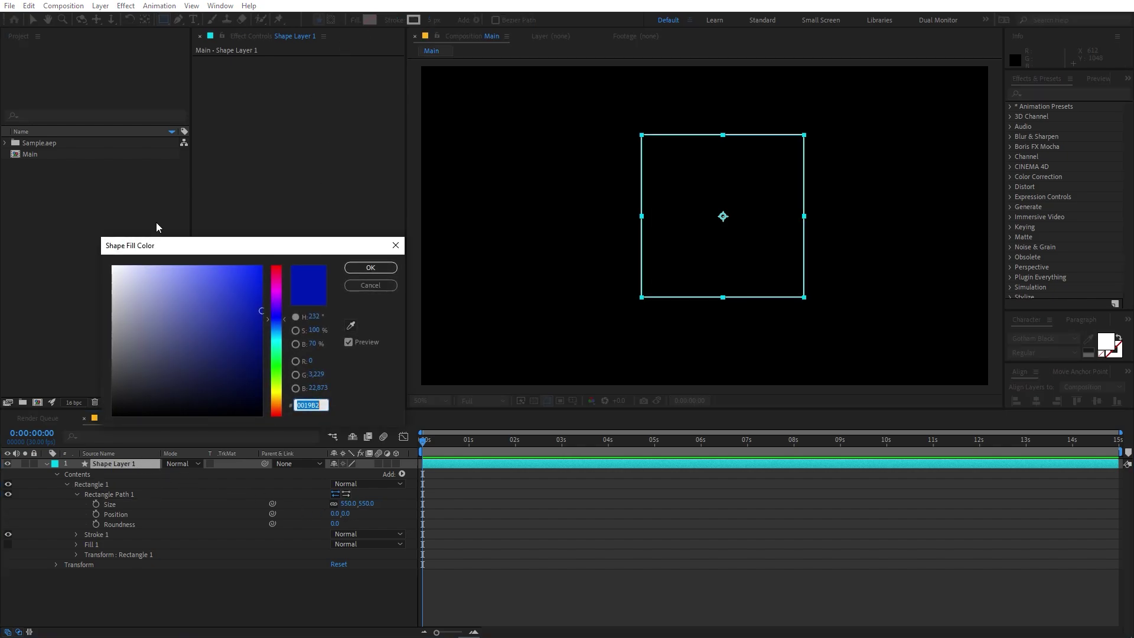
{"action": "left_click_drag", "start_coordinate": [273, 282], "coordinate": [291, 186]}
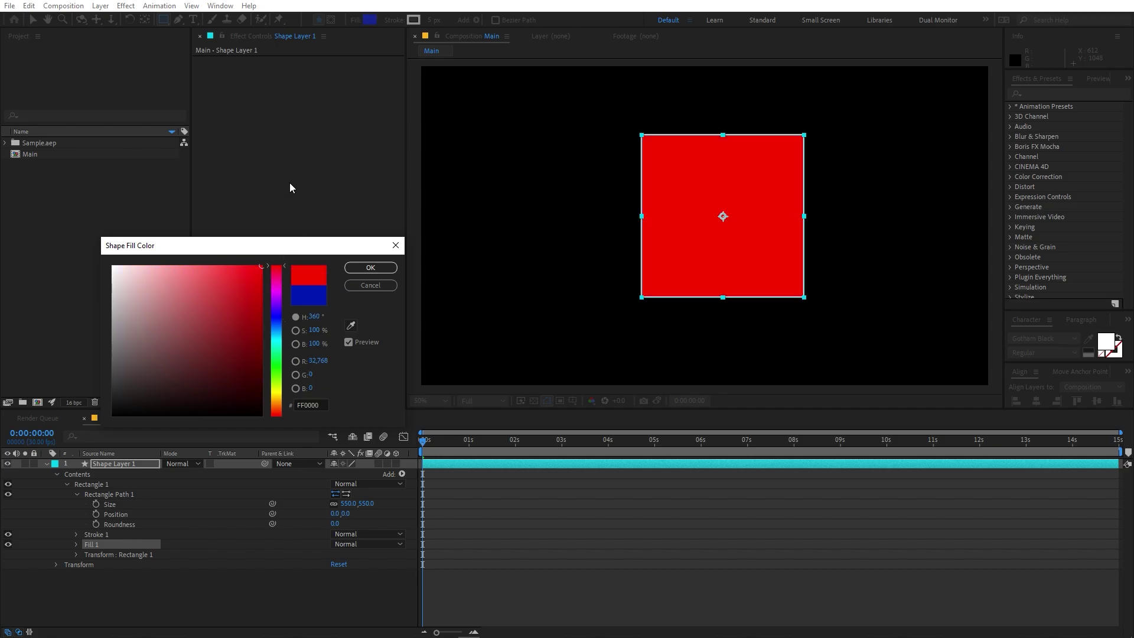
{"action": "left_click", "coordinate": [361, 272]}
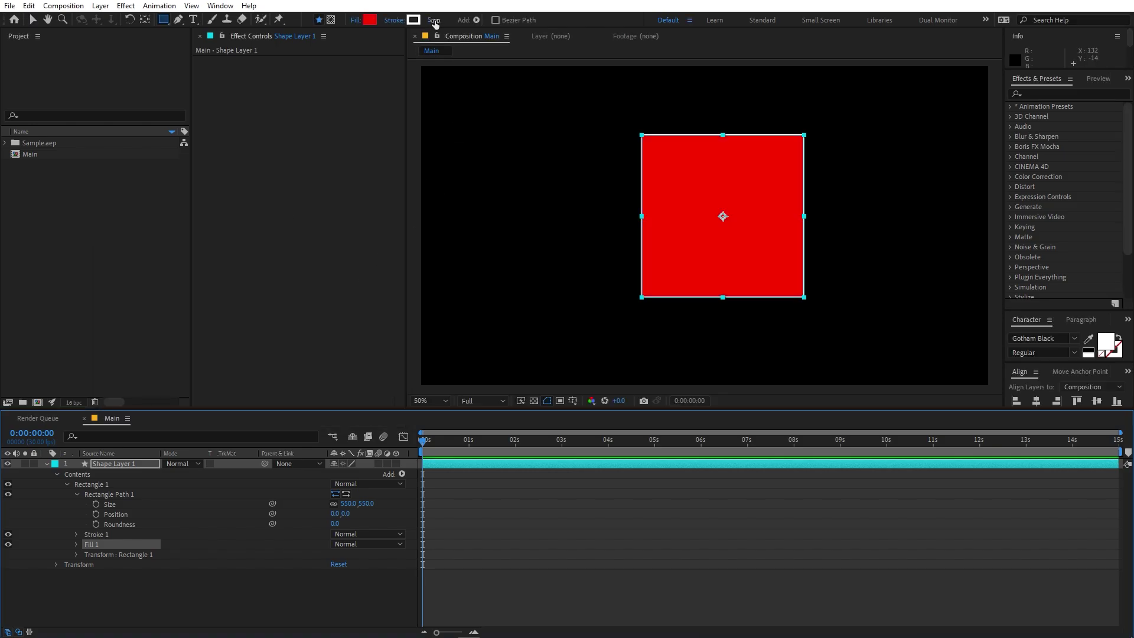
{"action": "left_click_drag", "start_coordinate": [430, 21], "coordinate": [386, 20]}
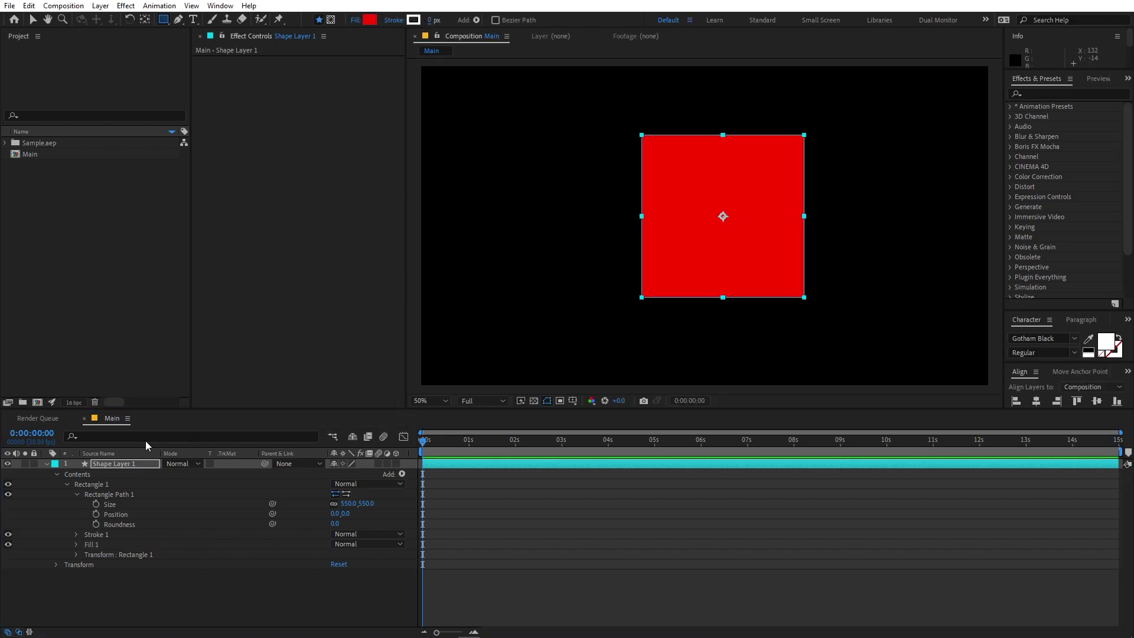
Step: Set the rotation of the square's shape layer to 45° to form a diamond
{"action": "left_click", "coordinate": [113, 463]}
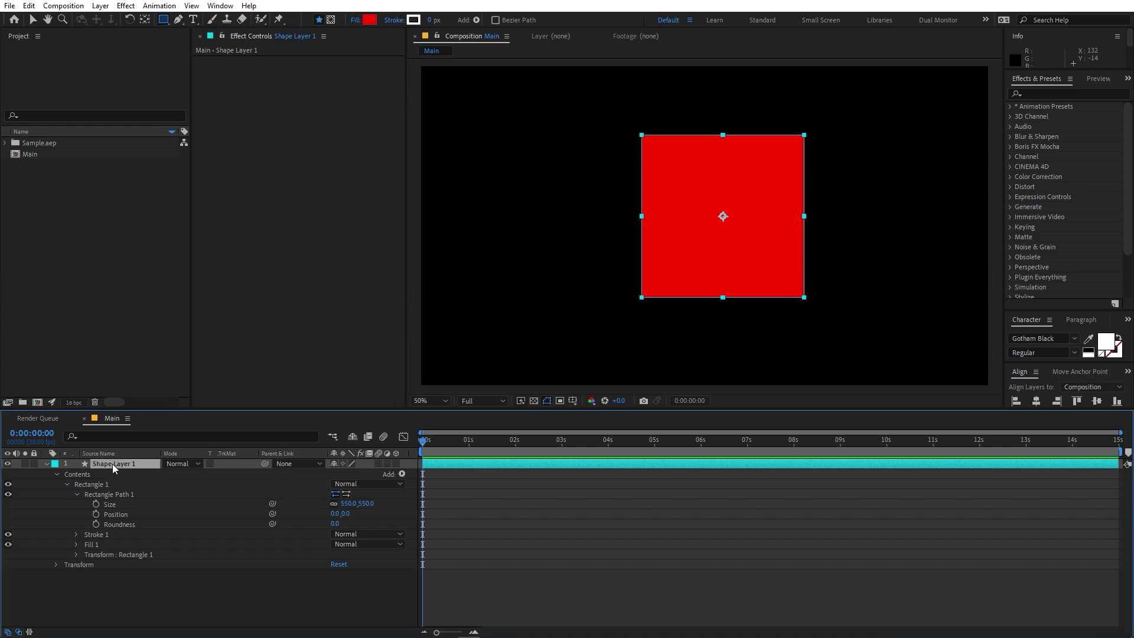
{"action": "key", "text": "r"}
{"action": "left_click", "coordinate": [346, 473]}
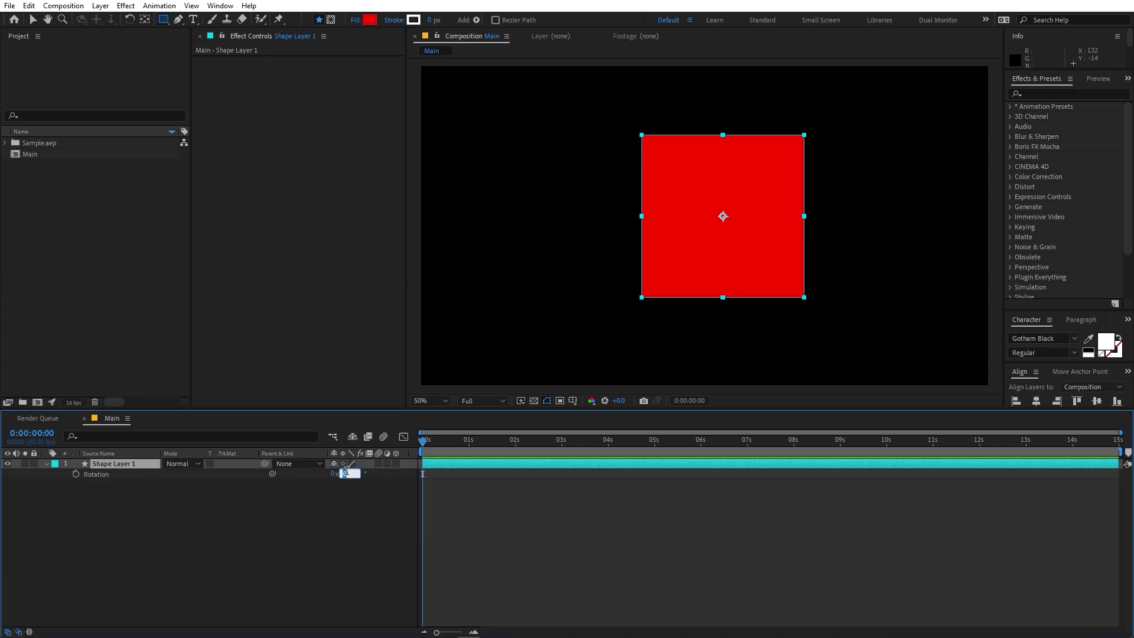
{"action": "key", "text": "Return"}
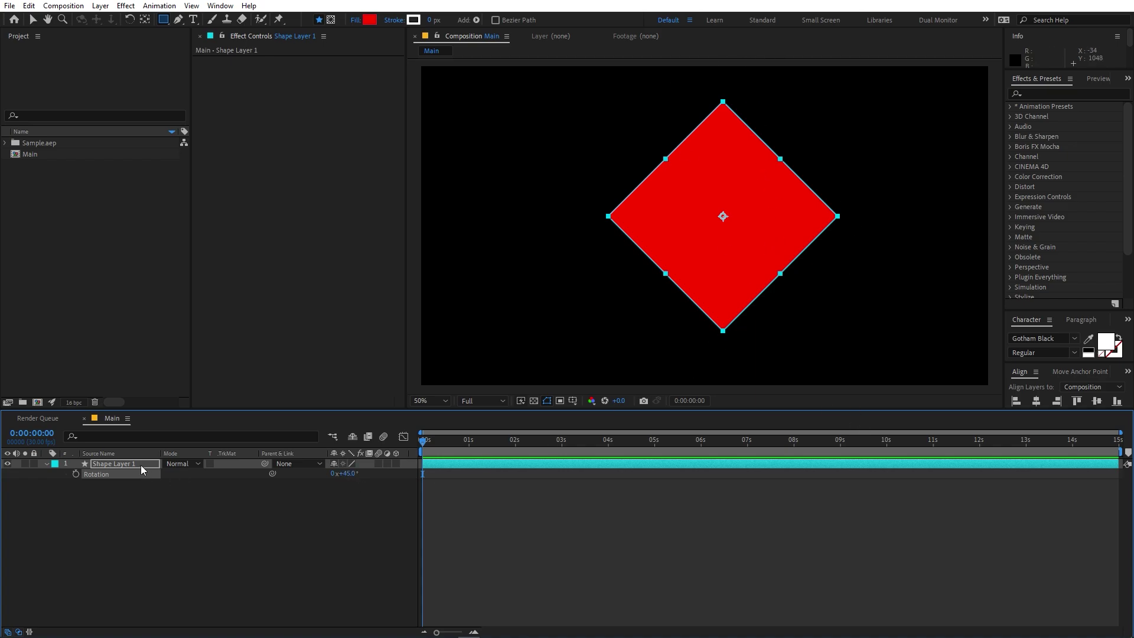
Step: Center the diamond layer horizontally and vertically in the composition
{"action": "left_click", "coordinate": [1036, 401]}
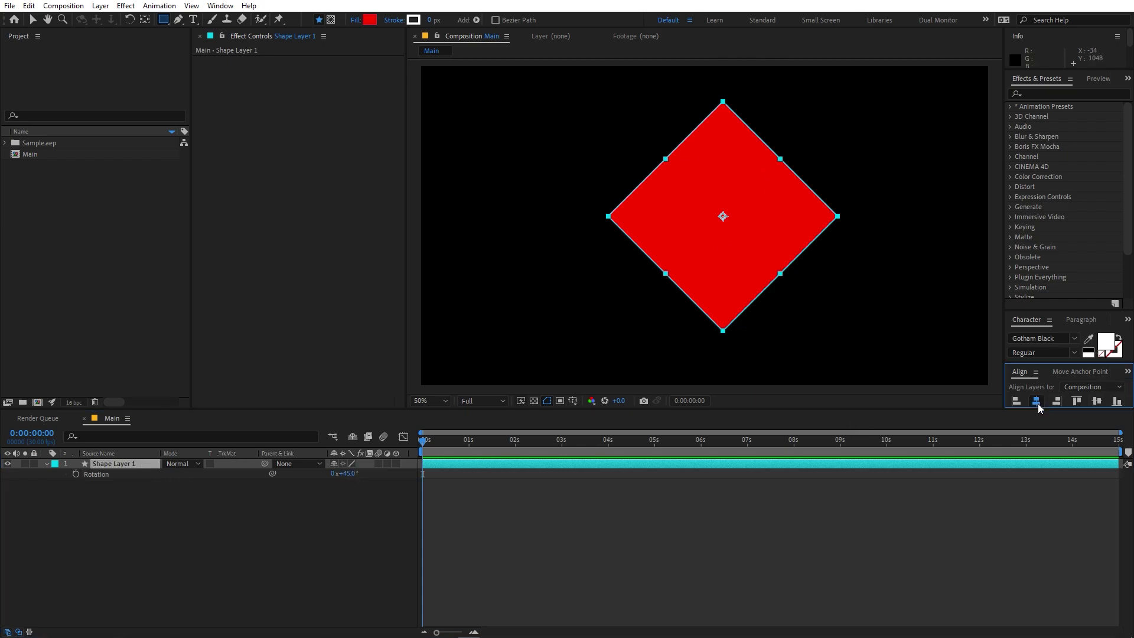
{"action": "left_click", "coordinate": [1098, 402]}
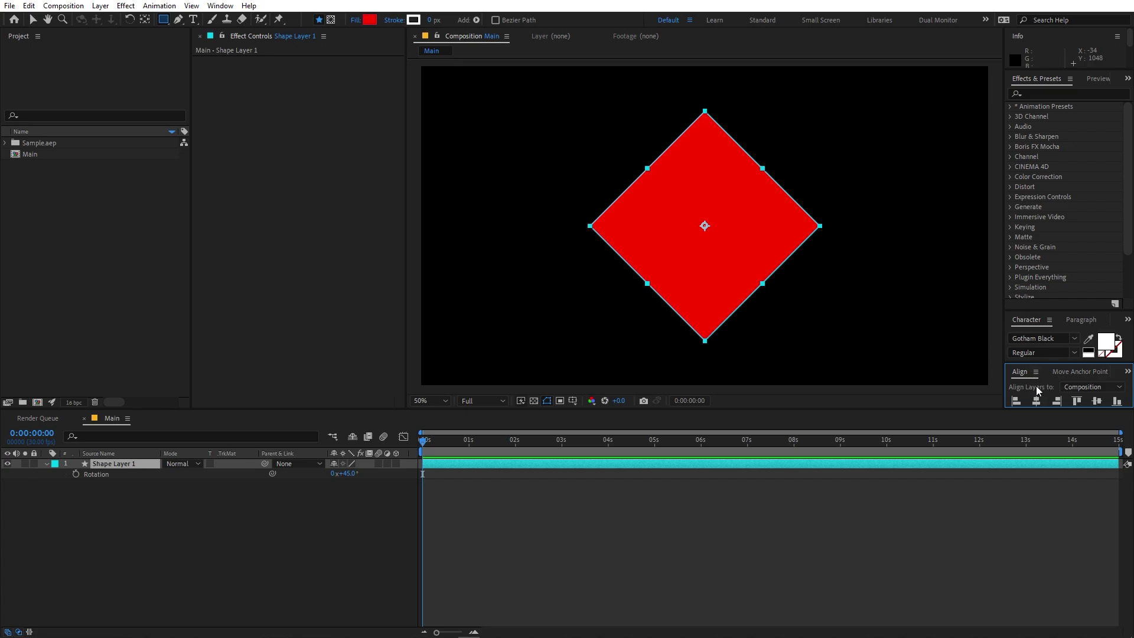
{"action": "left_click", "coordinate": [219, 6]}
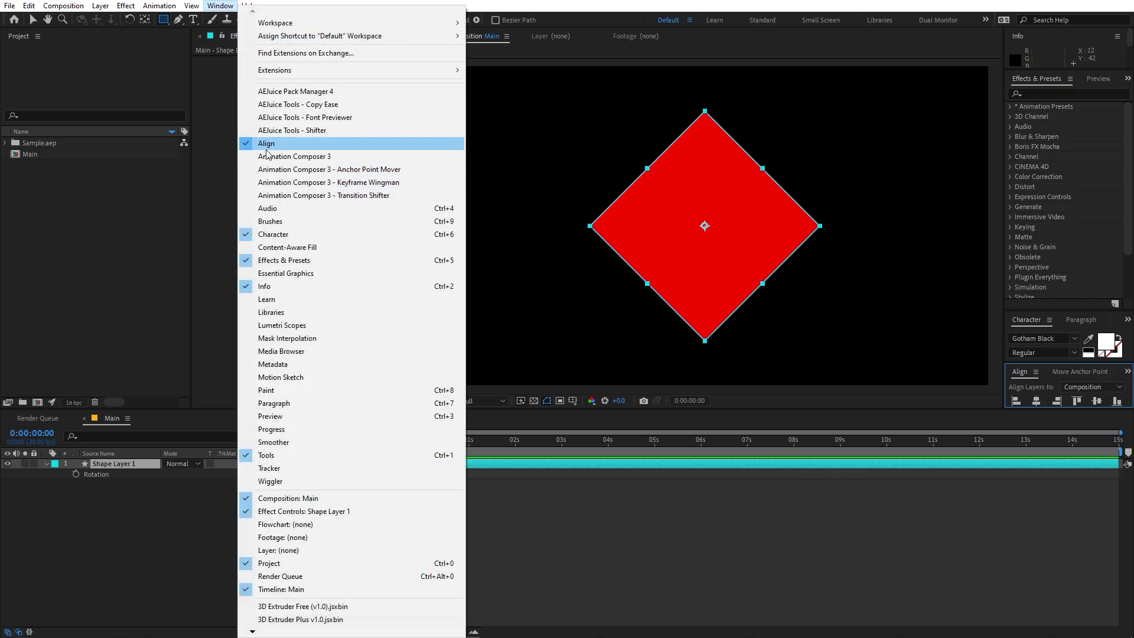
Step: Rename the diamond shape layer Full Base, collapse its properties and return to the Selection tool
{"action": "left_click", "coordinate": [137, 466]}
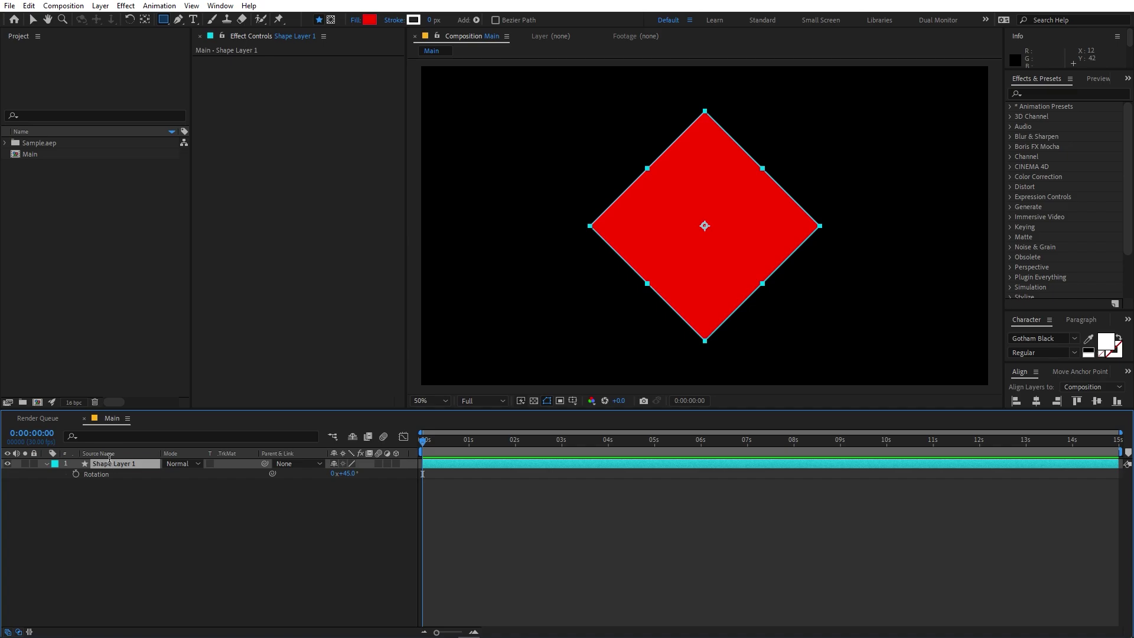
{"action": "key", "text": "Return"}
{"action": "type", "text": "Full Base"}
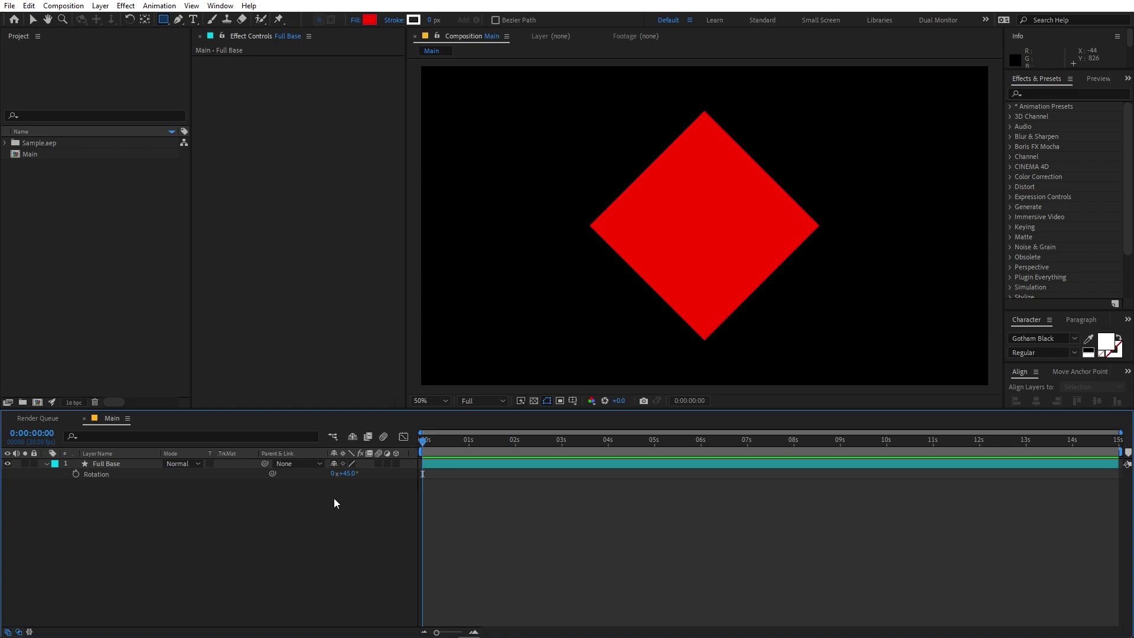
{"action": "left_click", "coordinate": [47, 464]}
{"action": "key", "text": "v"}
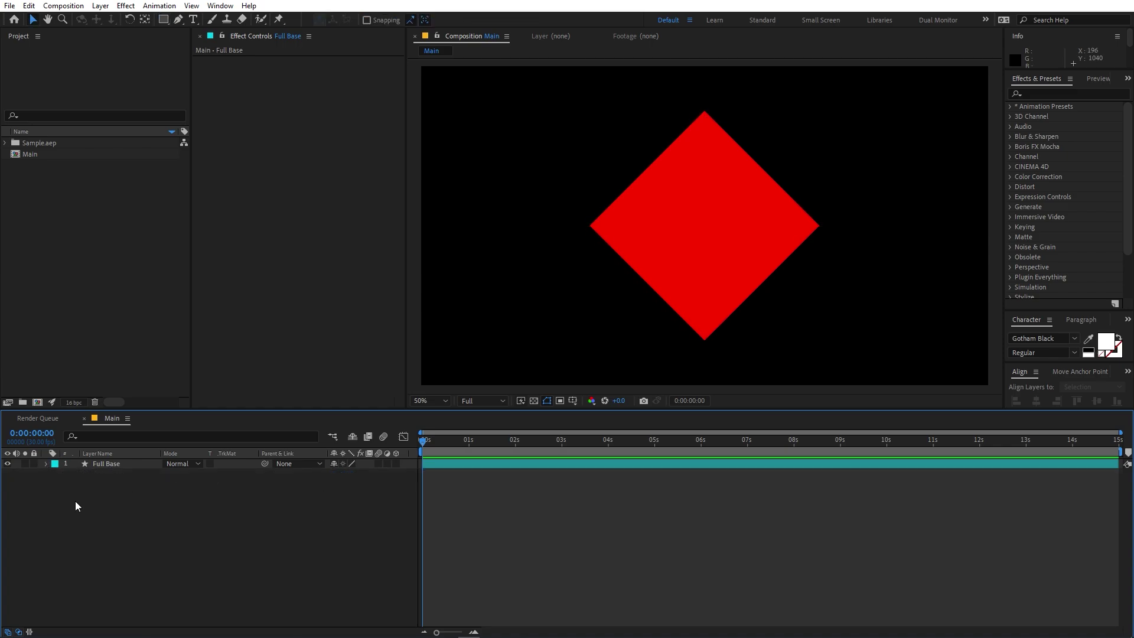
Step: Convert the Full Base layer's rectangle path to a Bezier path and collapse the layer
{"action": "left_click", "coordinate": [99, 464]}
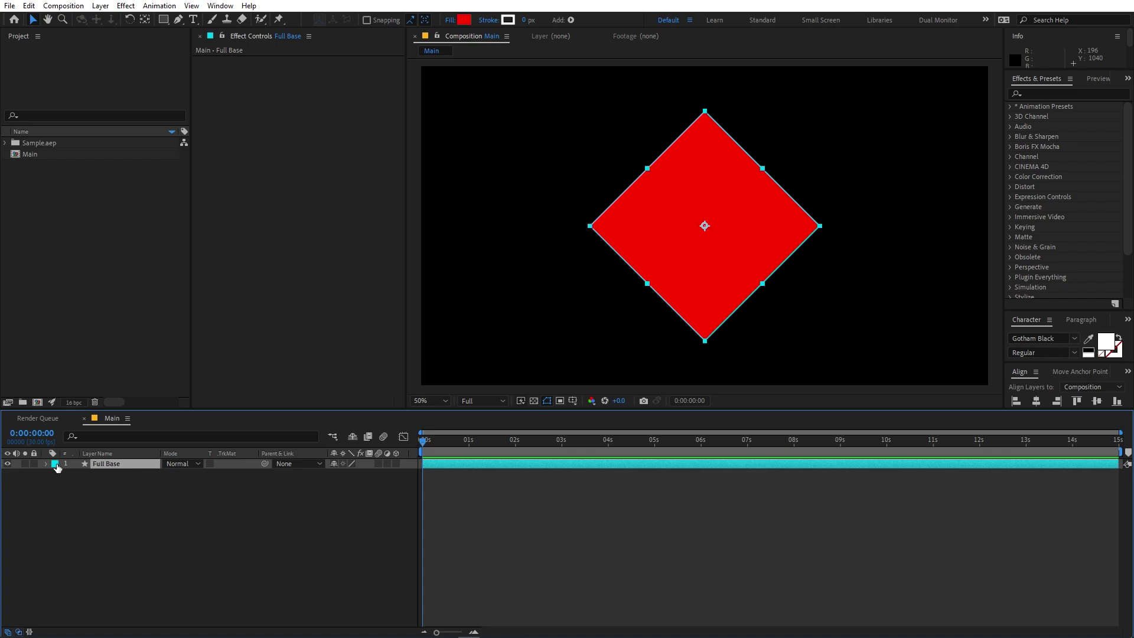
{"action": "left_click", "coordinate": [47, 464]}
{"action": "left_click", "coordinate": [55, 475]}
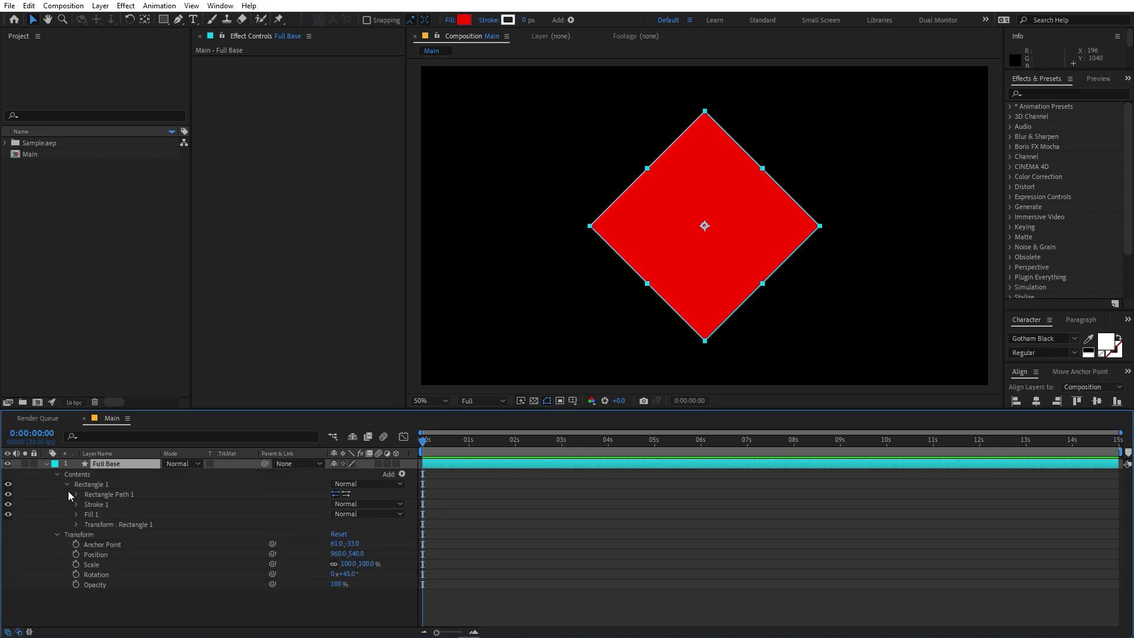
{"action": "right_click", "coordinate": [98, 495]}
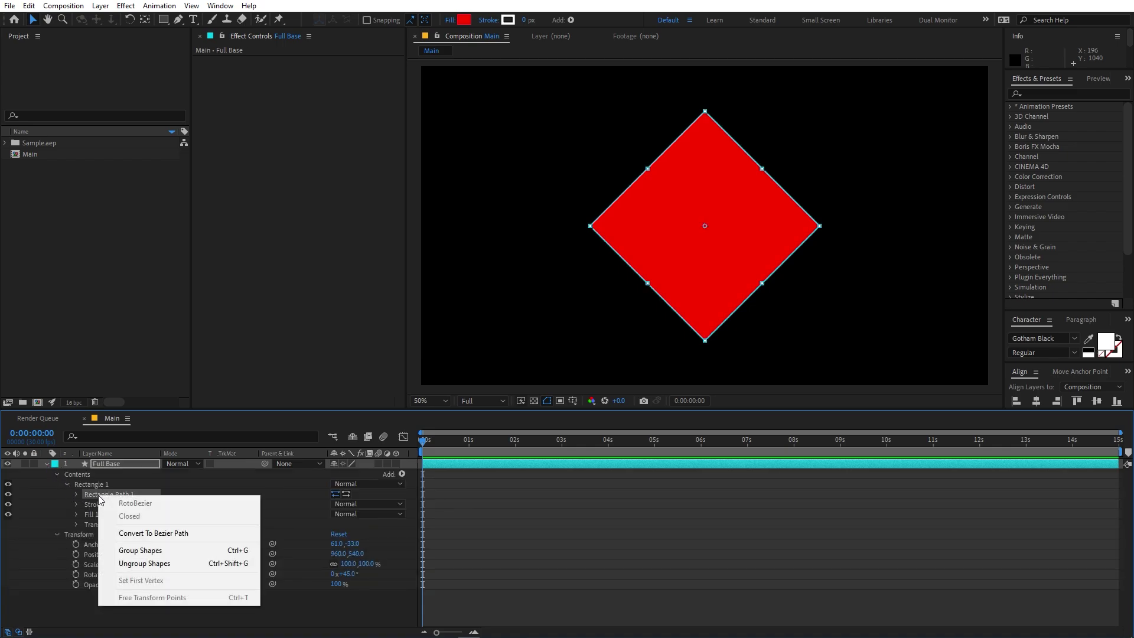
{"action": "left_click", "coordinate": [140, 534]}
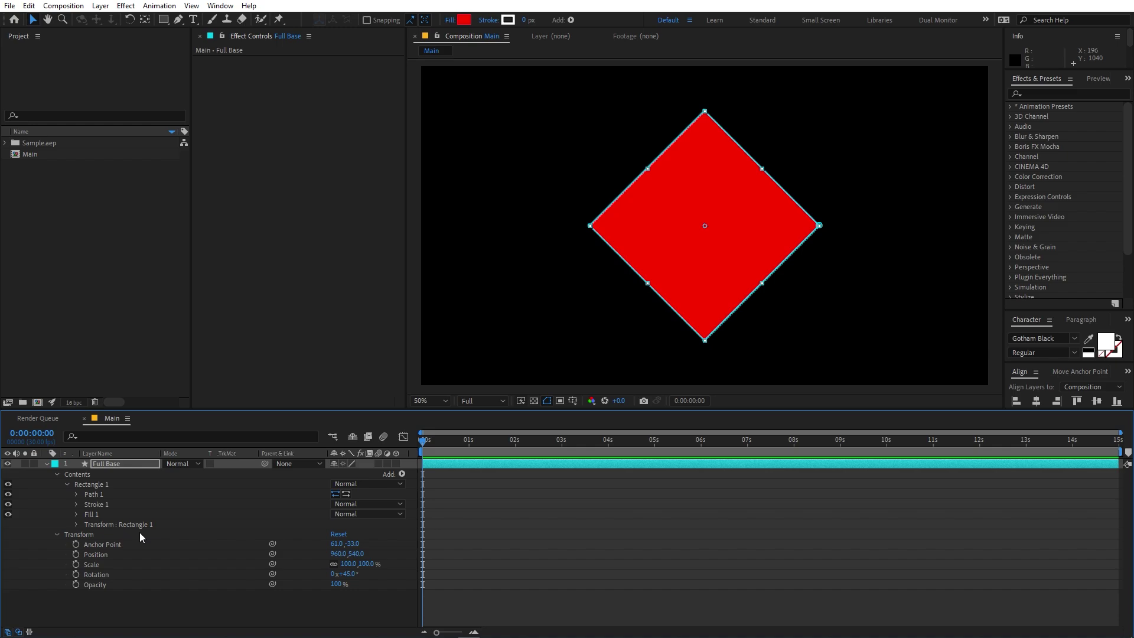
{"action": "left_click", "coordinate": [47, 464]}
Step: Duplicate the Full Base layer twice and name the copies Half Up and Half Down, with Half Down uppermost
{"action": "left_click", "coordinate": [114, 465]}
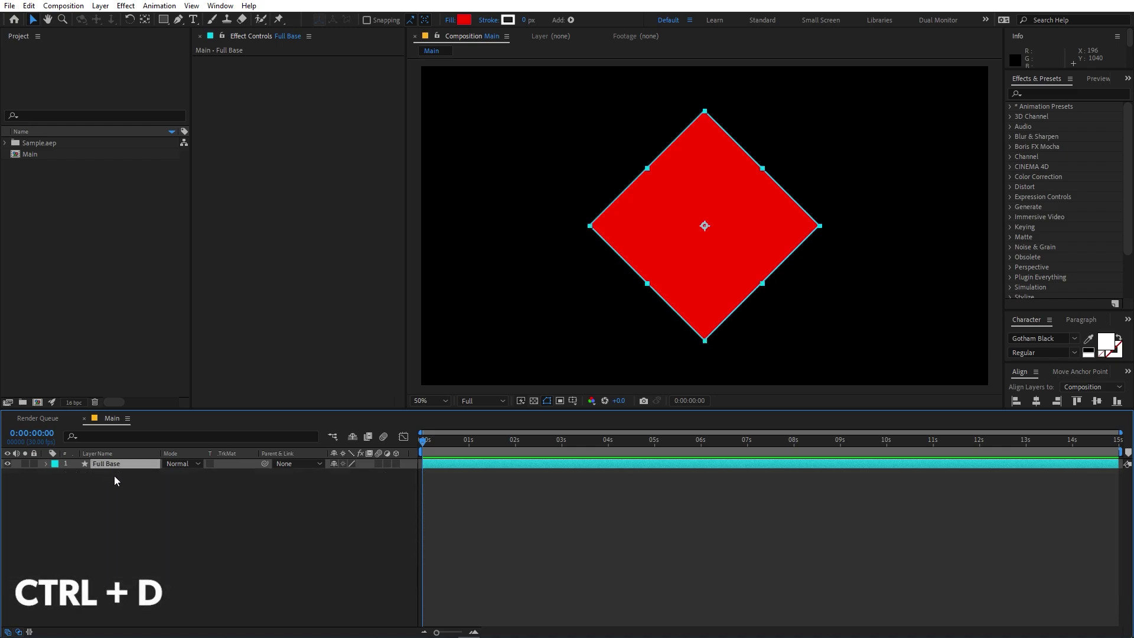
{"action": "key", "text": "ctrl+d"}
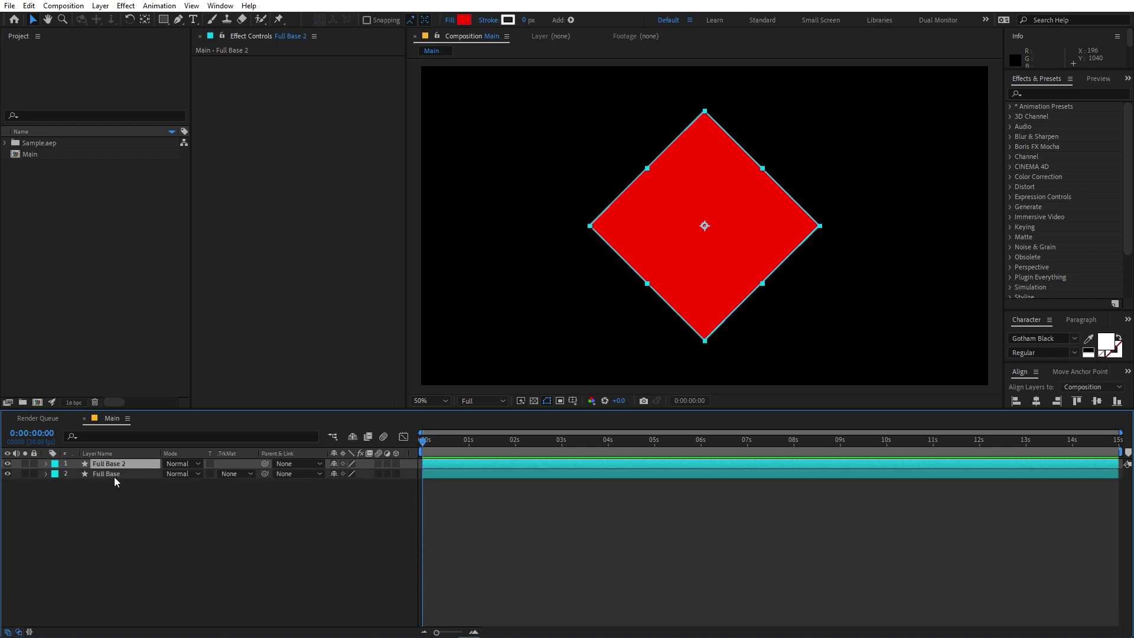
{"action": "key", "text": "Return"}
{"action": "key", "text": "Return"}
{"action": "key", "text": "ctrl+d"}
{"action": "key", "text": "Return"}
{"action": "type", "text": "Half Down"}
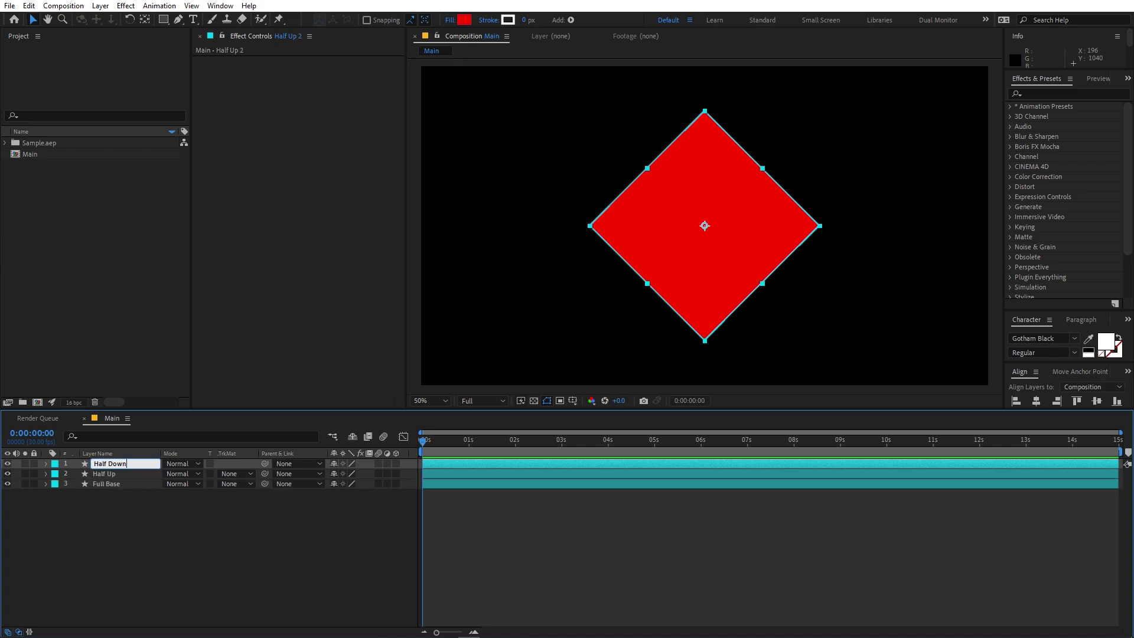
{"action": "key", "text": "Return"}
Step: Change the Half Up layer's fill color to bright blue
{"action": "left_click", "coordinate": [115, 477]}
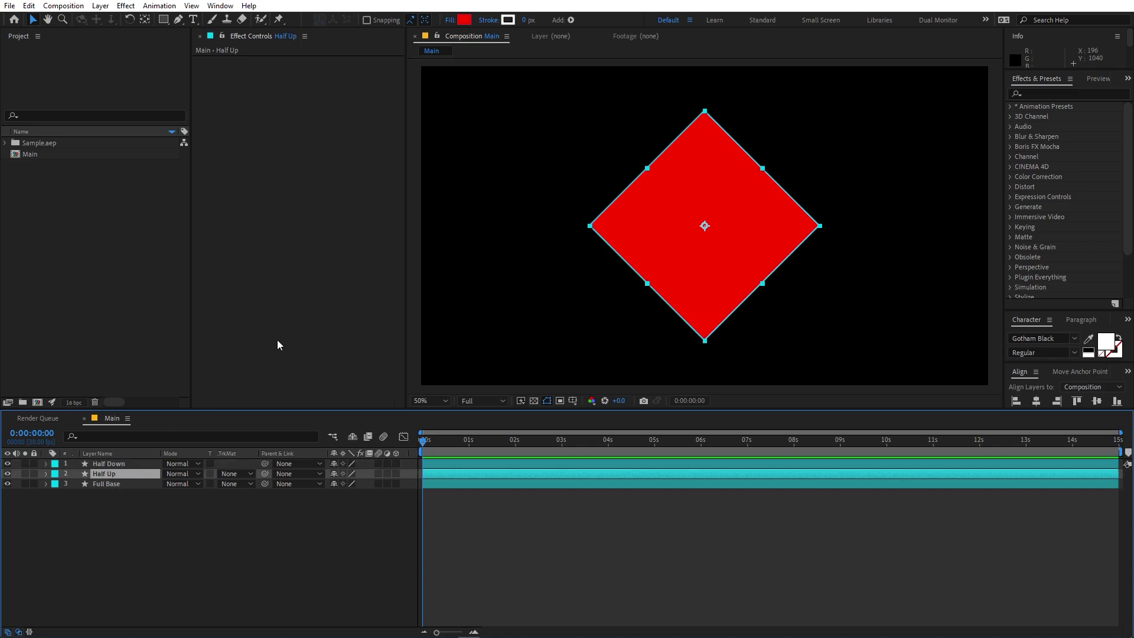
{"action": "left_click", "coordinate": [461, 20]}
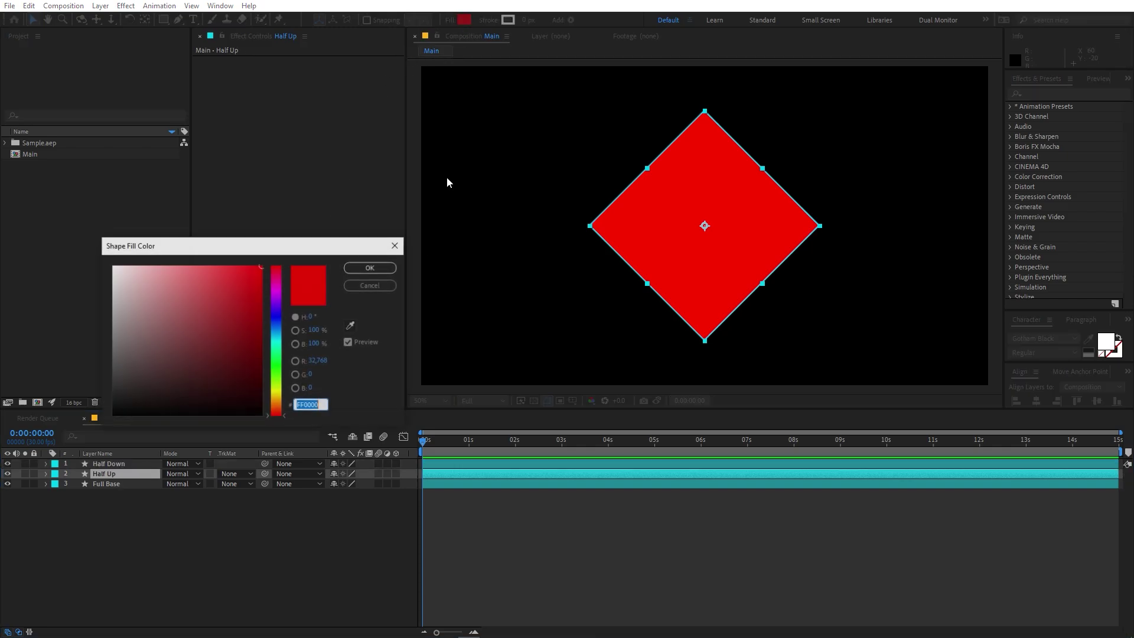
{"action": "left_click", "coordinate": [281, 317]}
{"action": "left_click", "coordinate": [386, 267]}
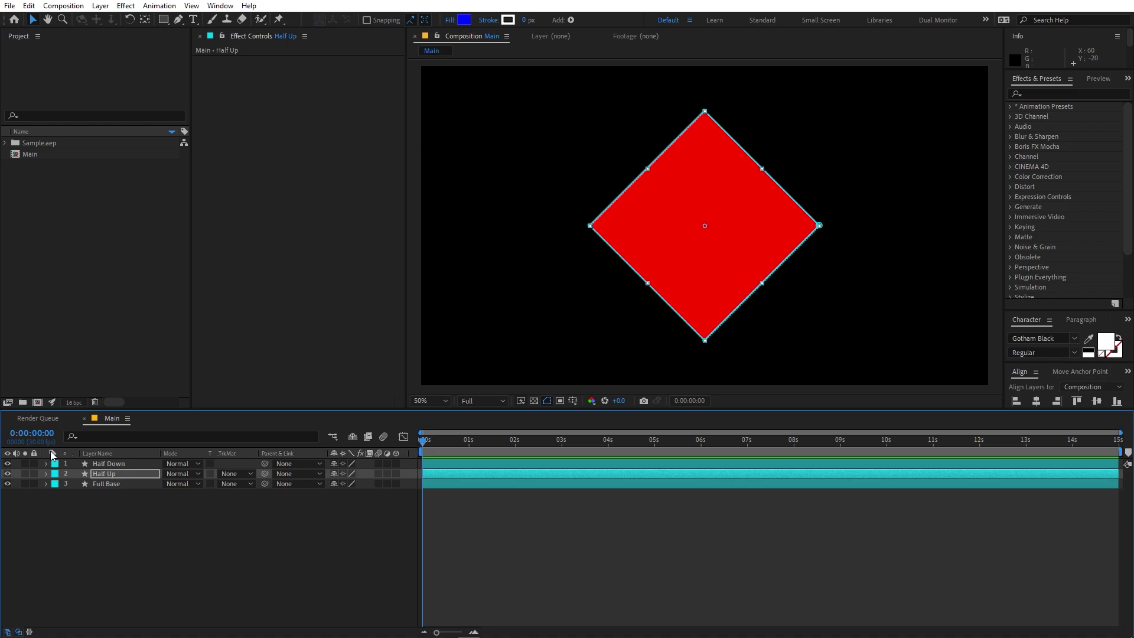
Step: Change the Half Down layer's fill color to a darker blue
{"action": "left_click", "coordinate": [103, 463]}
{"action": "left_click", "coordinate": [463, 20]}
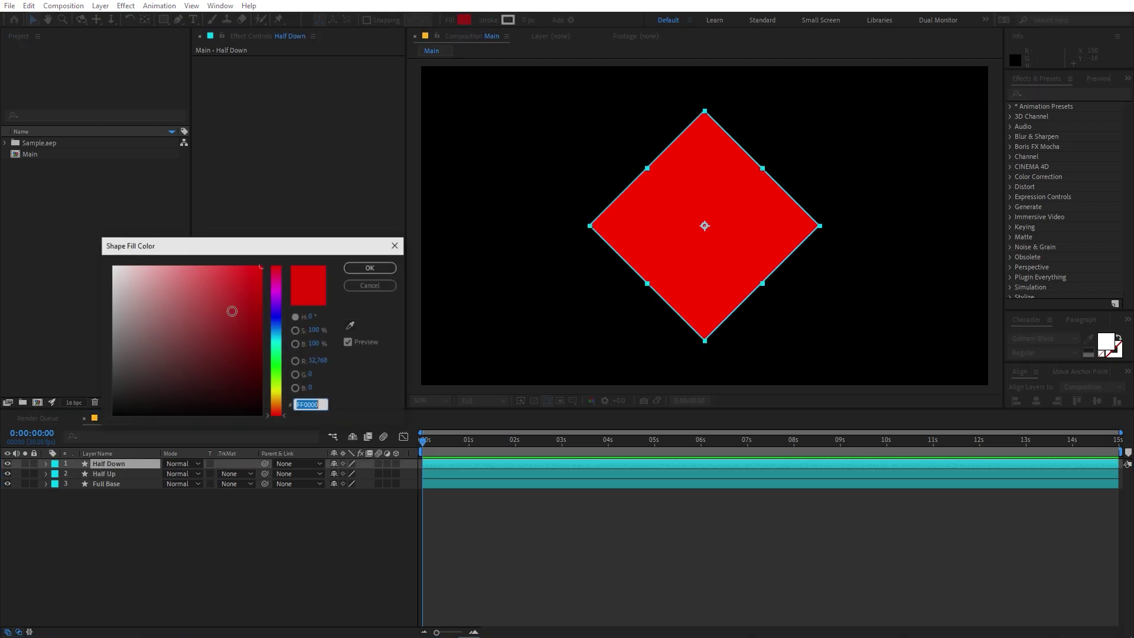
{"action": "left_click_drag", "start_coordinate": [276, 304], "coordinate": [277, 322]}
{"action": "left_click_drag", "start_coordinate": [244, 274], "coordinate": [263, 308]}
{"action": "left_click", "coordinate": [368, 268]}
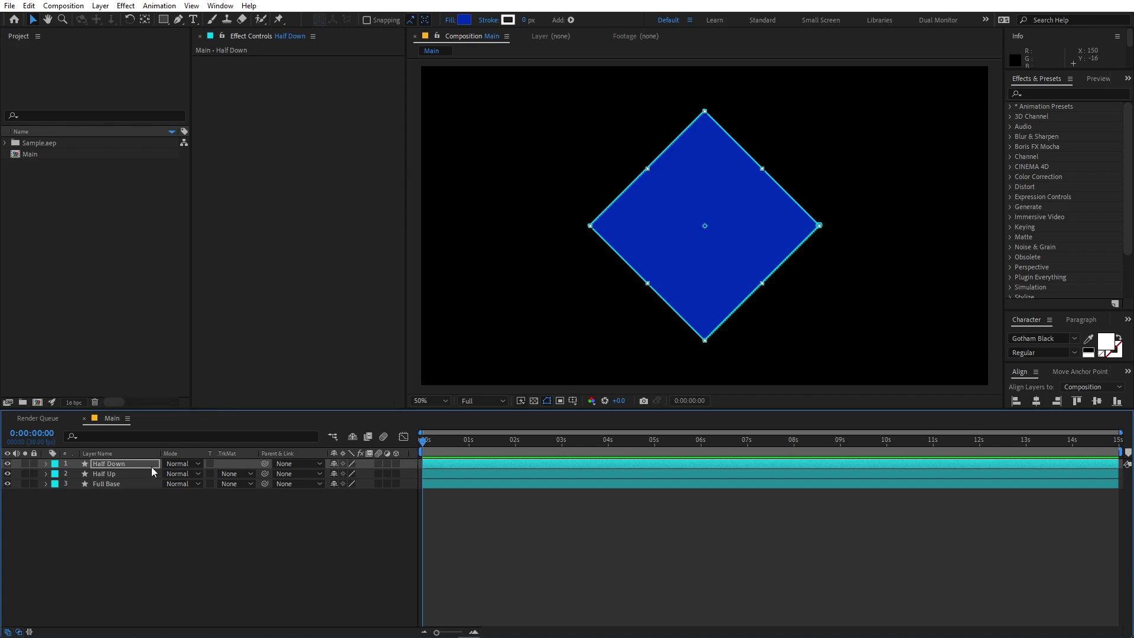
Step: Hide the Half Down layer and select the Half Up layer
{"action": "left_click", "coordinate": [122, 535]}
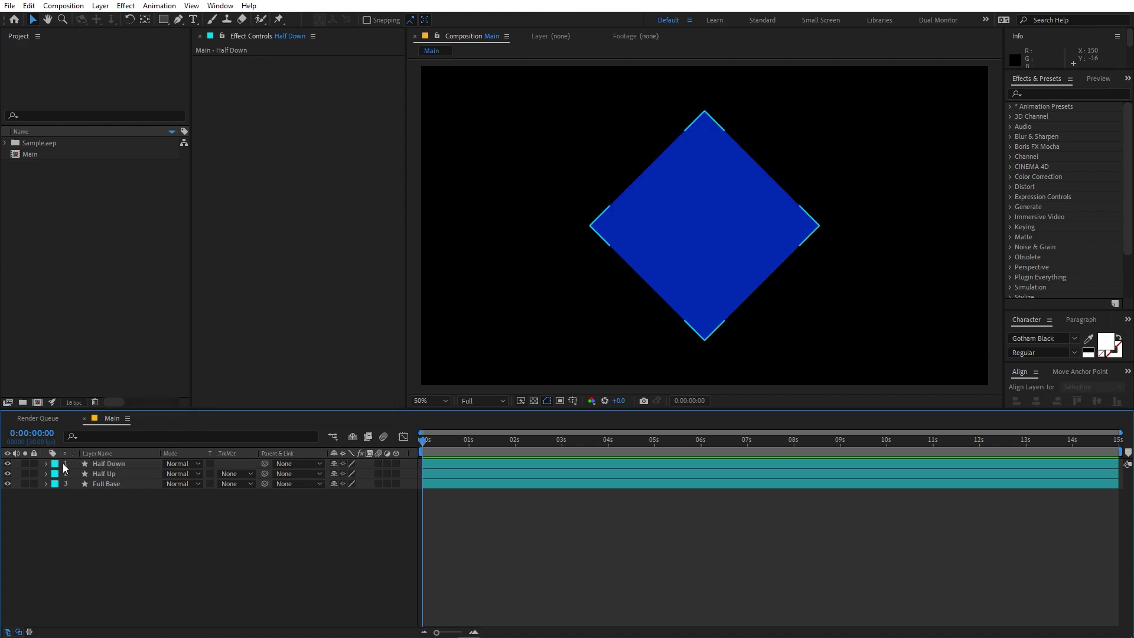
{"action": "left_click", "coordinate": [8, 464]}
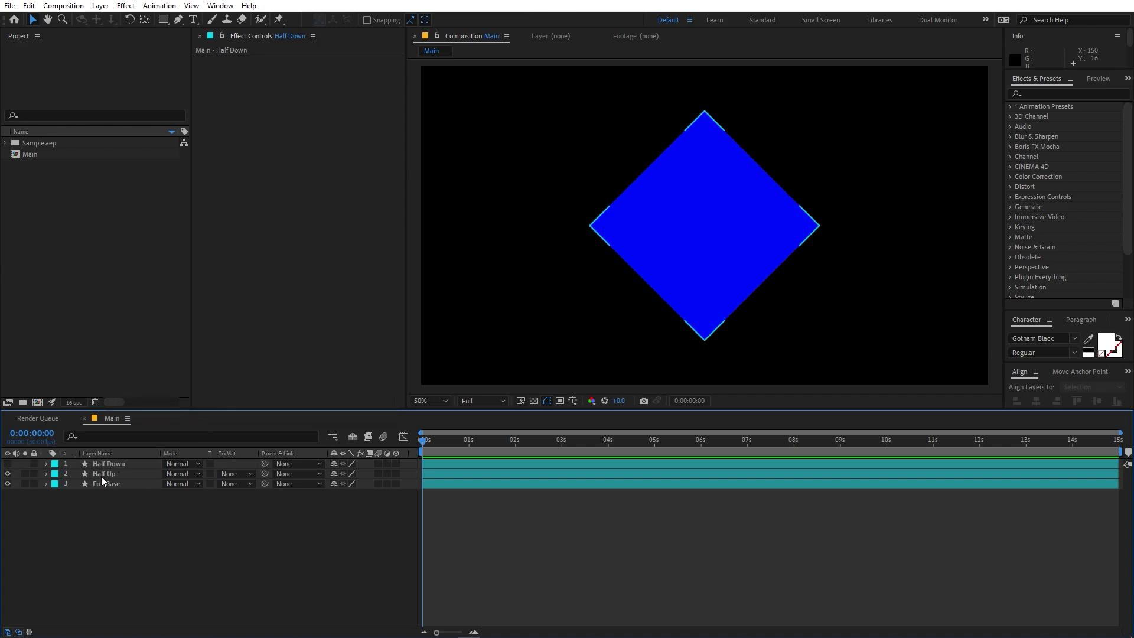
{"action": "left_click", "coordinate": [103, 475]}
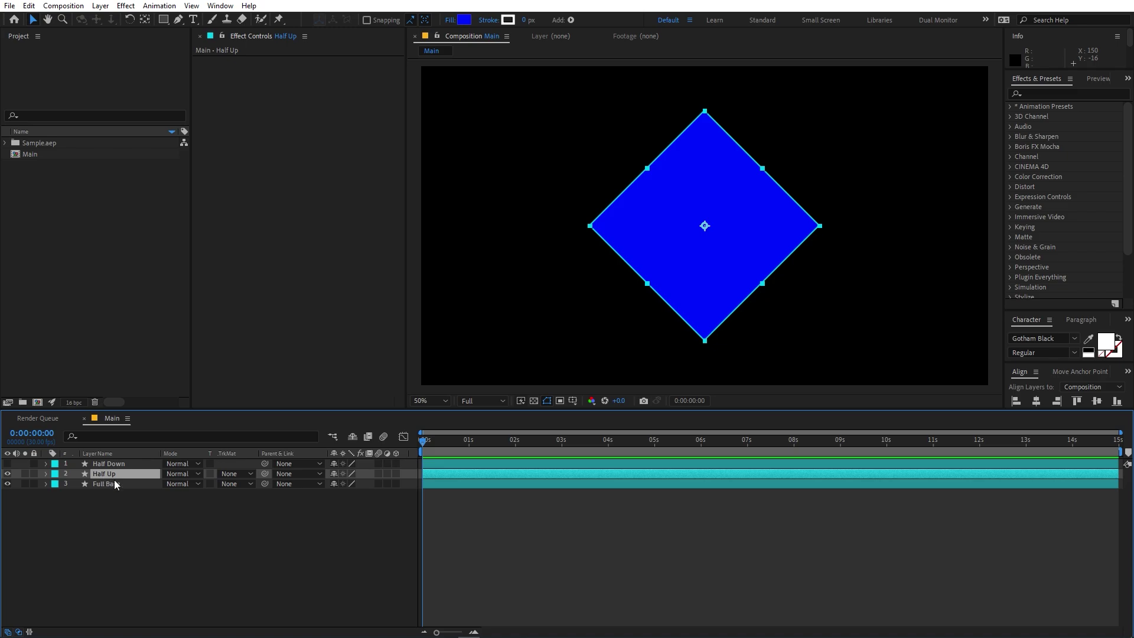
Step: Delete the bottom vertex of Half Up's path with the Pen tool, and unhide Half Down and delete its top vertex
{"action": "left_click", "coordinate": [178, 19]}
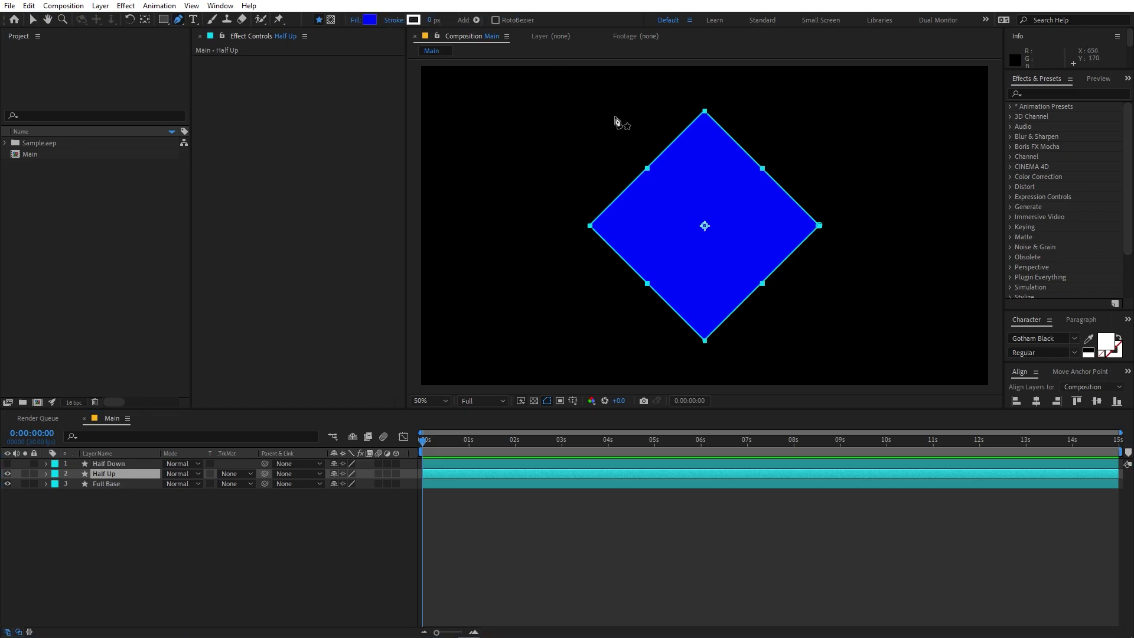
{"action": "left_click", "coordinate": [706, 341]}
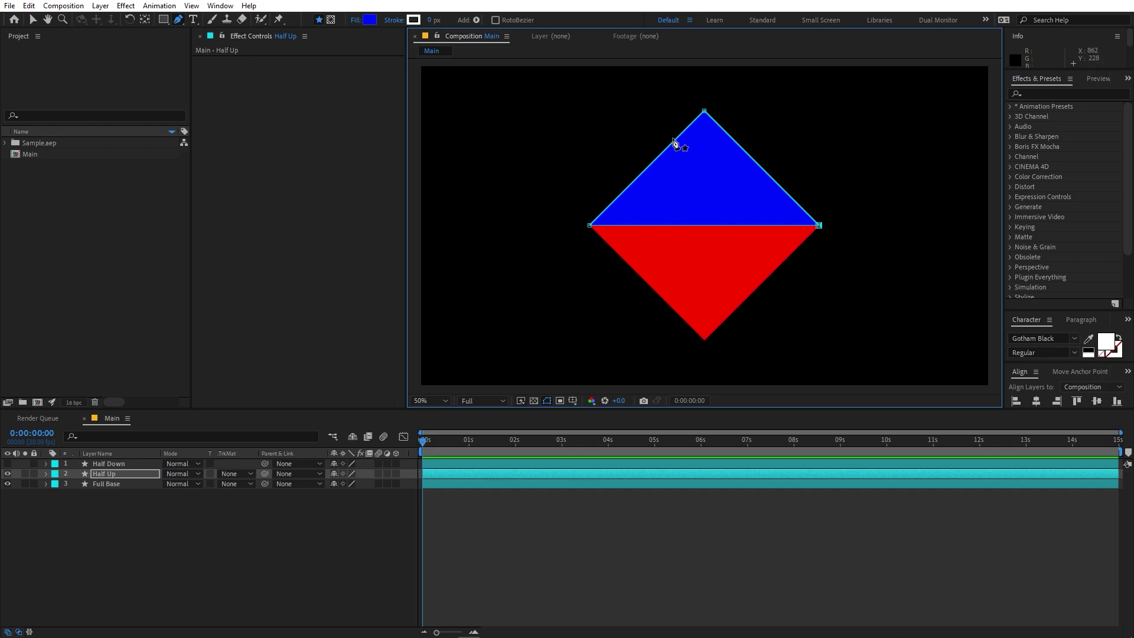
{"action": "left_click", "coordinate": [126, 466]}
{"action": "left_click", "coordinate": [7, 464]}
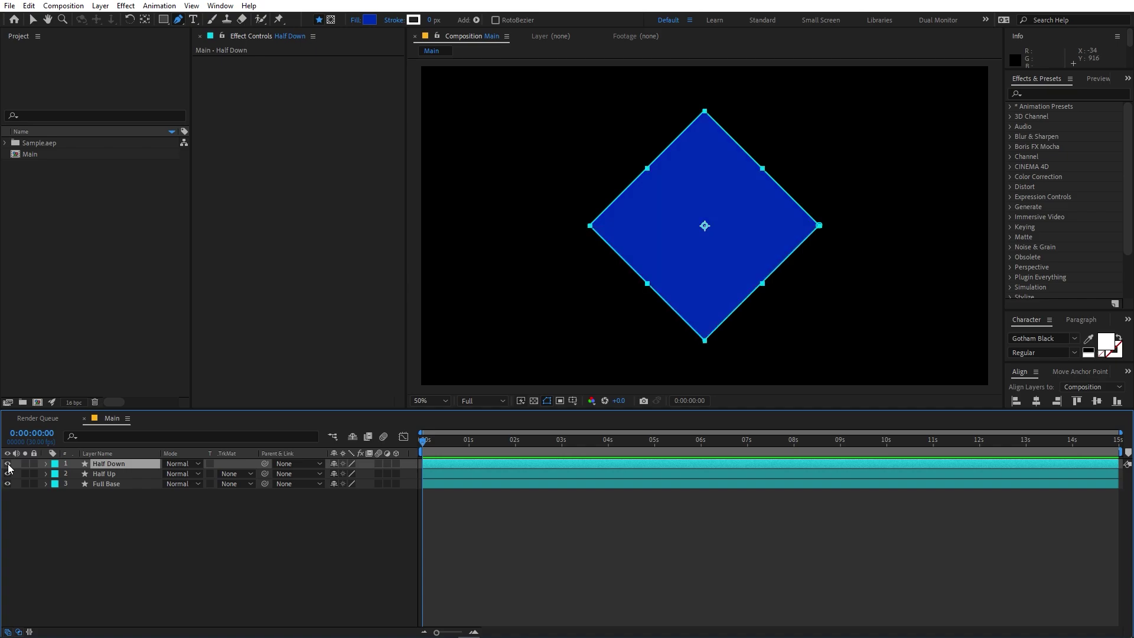
{"action": "left_click", "coordinate": [705, 111], "text": "ctrl"}
{"action": "left_click", "coordinate": [594, 559]}
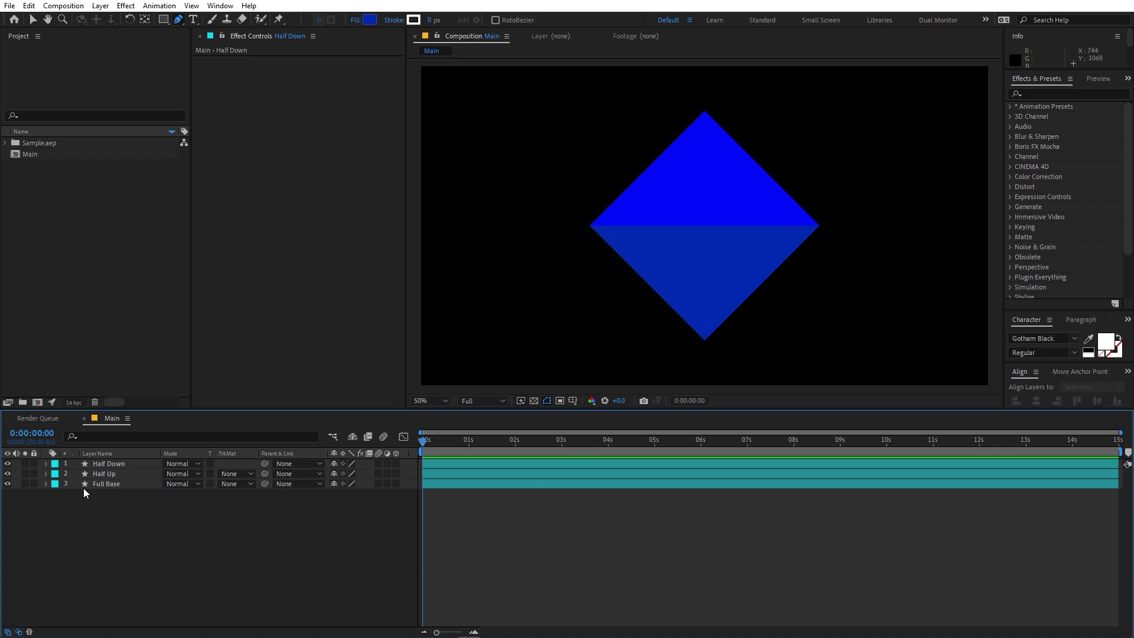
{"action": "left_click_drag", "start_coordinate": [8, 463], "coordinate": [7, 474]}
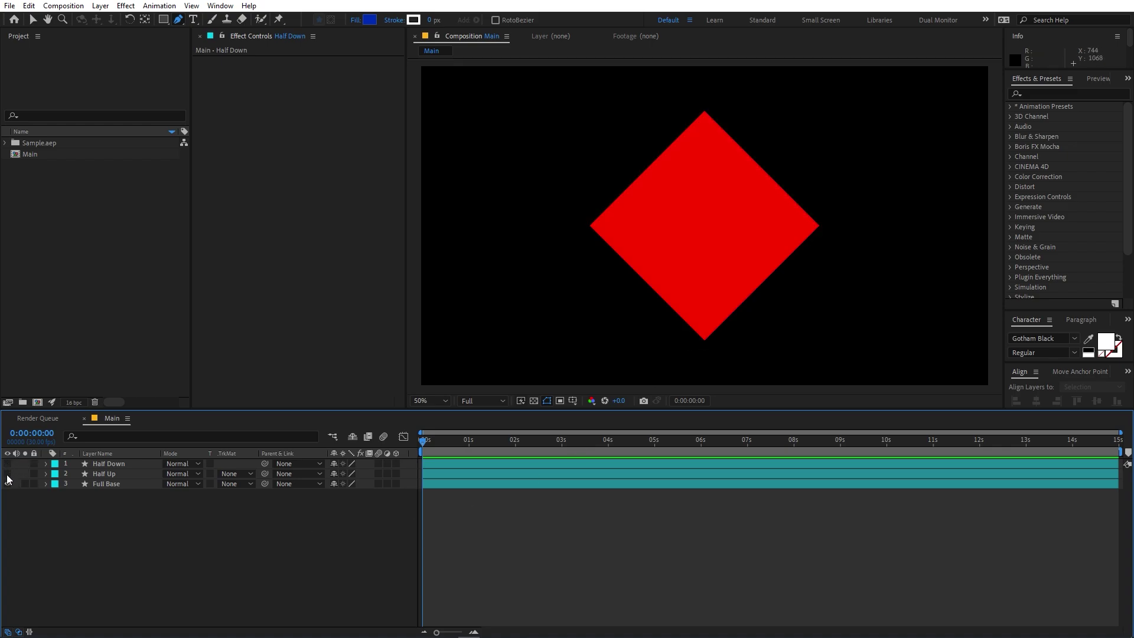
{"action": "key", "text": "ctrl+z"}
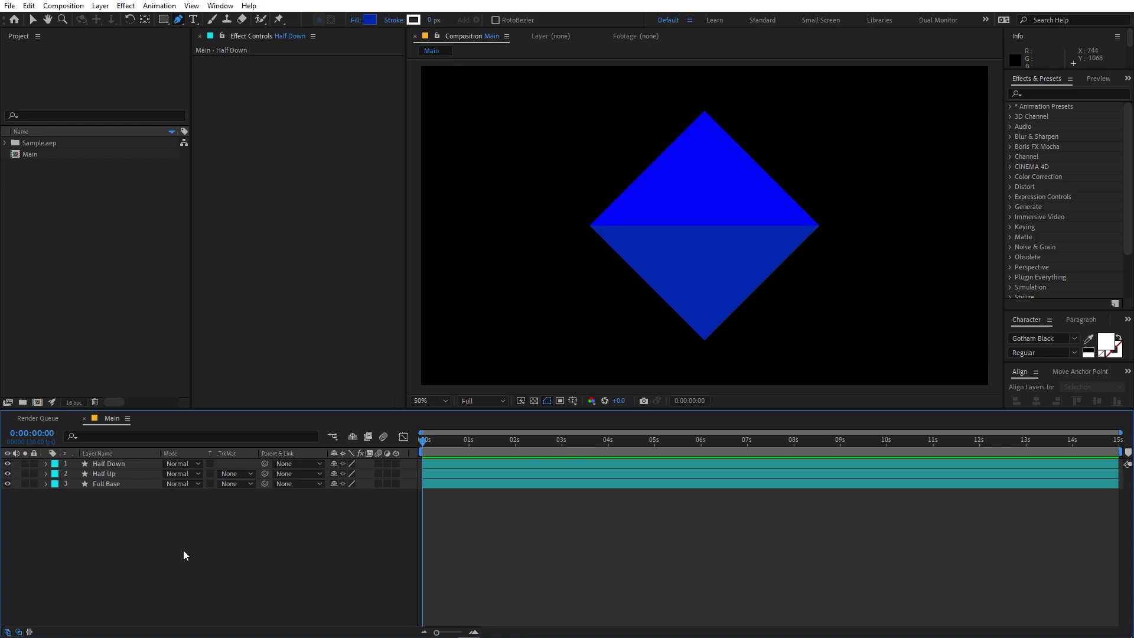
Step: Filter the Half Down and Half Up layers for their path properties and add a Path keyframe to each at 0 seconds
{"action": "left_click", "coordinate": [108, 464]}
{"action": "left_click", "coordinate": [107, 472], "text": "shift"}
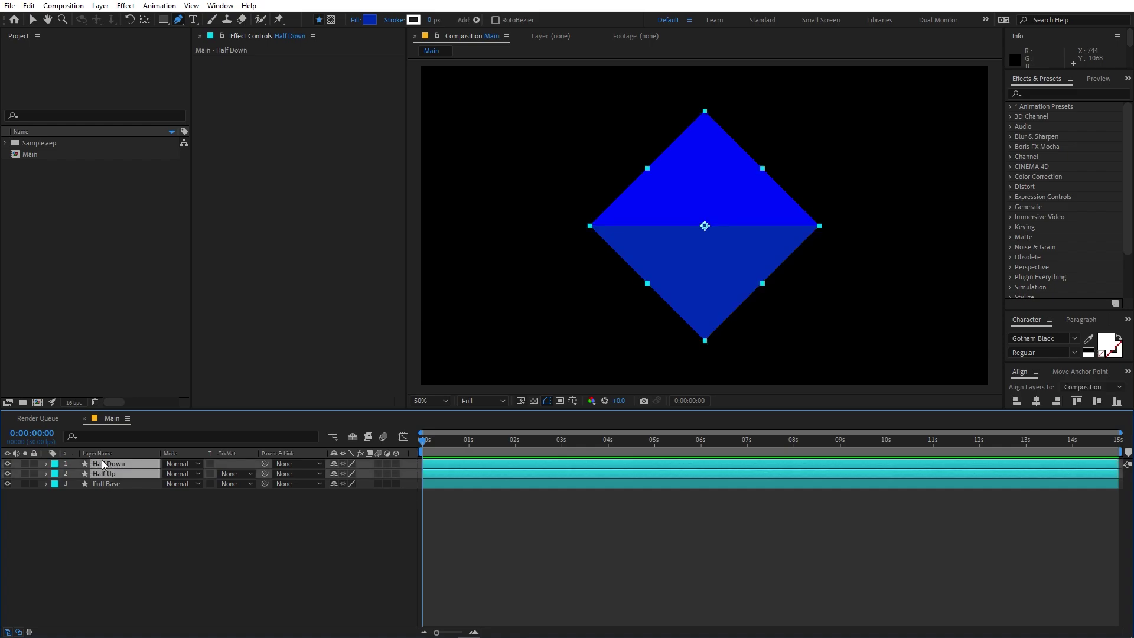
{"action": "left_click", "coordinate": [96, 436]}
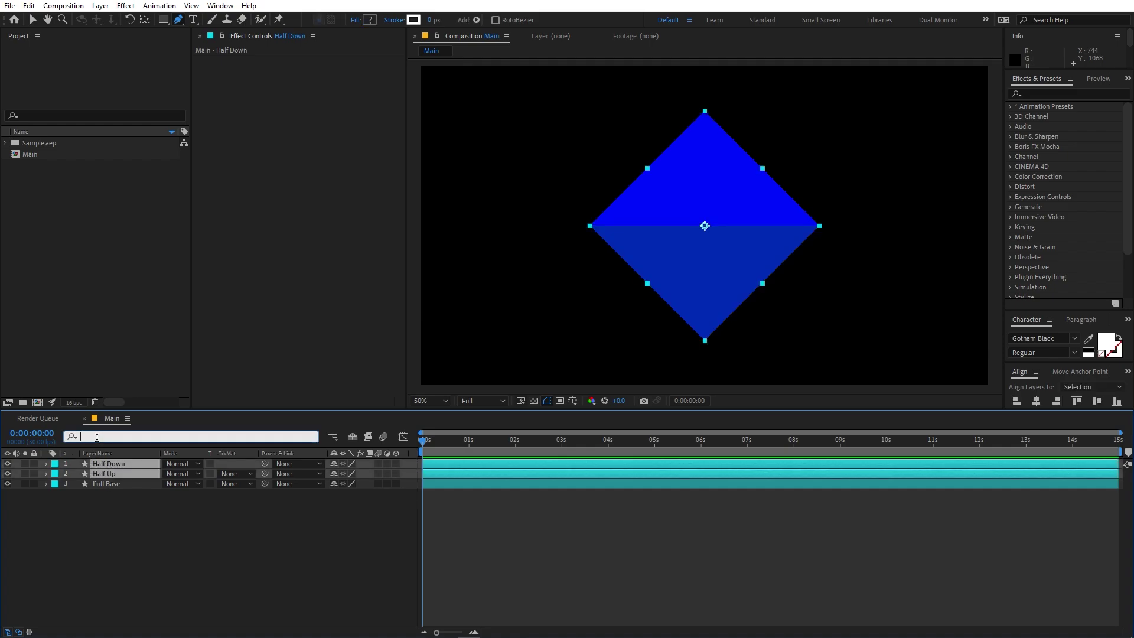
{"action": "type", "text": "path"}
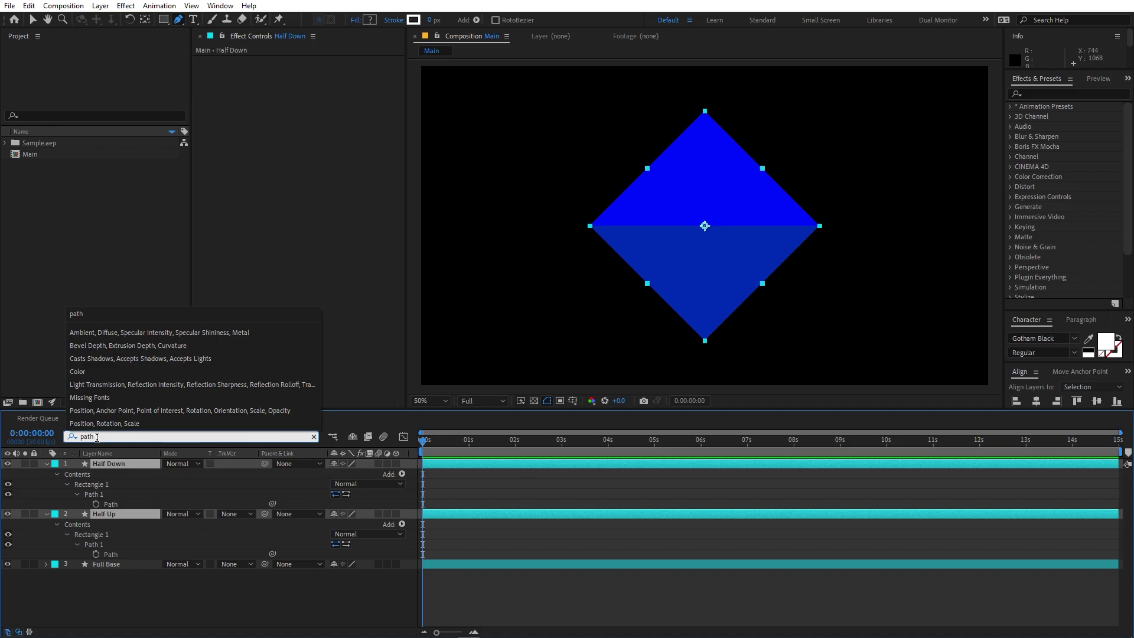
{"action": "left_click", "coordinate": [95, 503]}
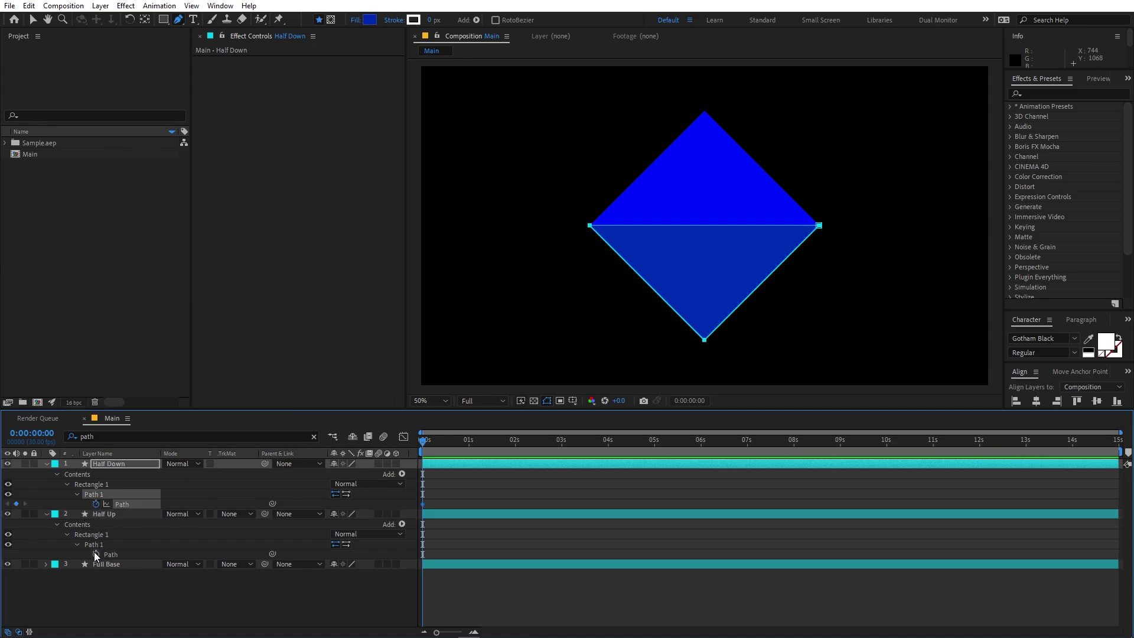
{"action": "left_click", "coordinate": [95, 554]}
{"action": "left_click", "coordinate": [509, 601]}
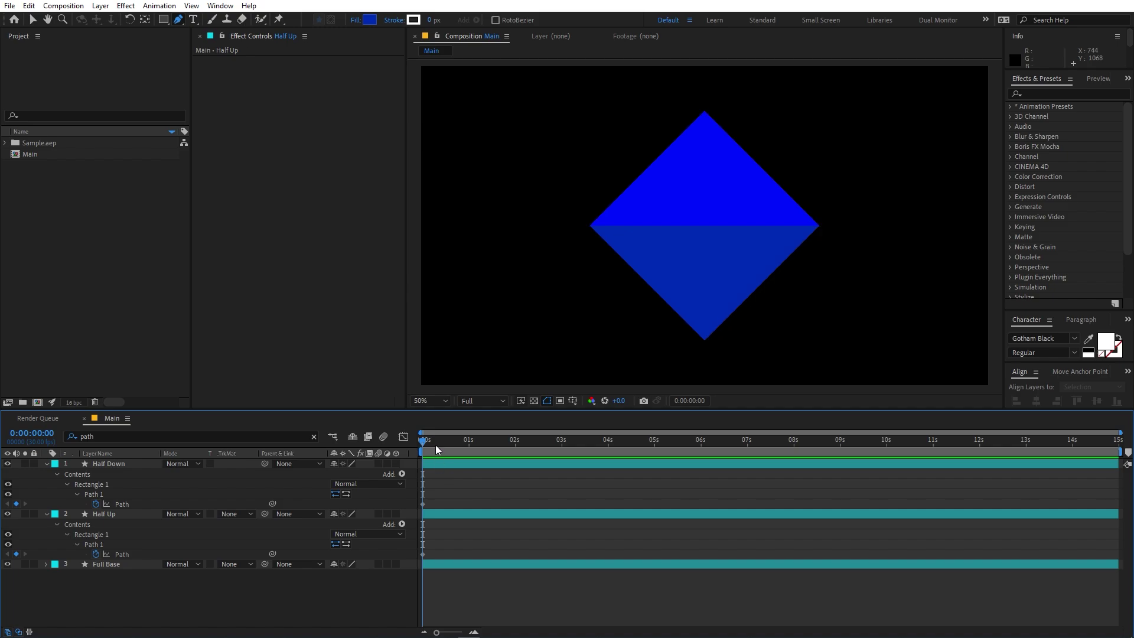
Step: Move the Path keyframes of both half layers to 1 second and return the playhead to the start
{"action": "left_click_drag", "start_coordinate": [434, 442], "coordinate": [469, 449]}
{"action": "left_click_drag", "start_coordinate": [442, 496], "coordinate": [467, 557]}
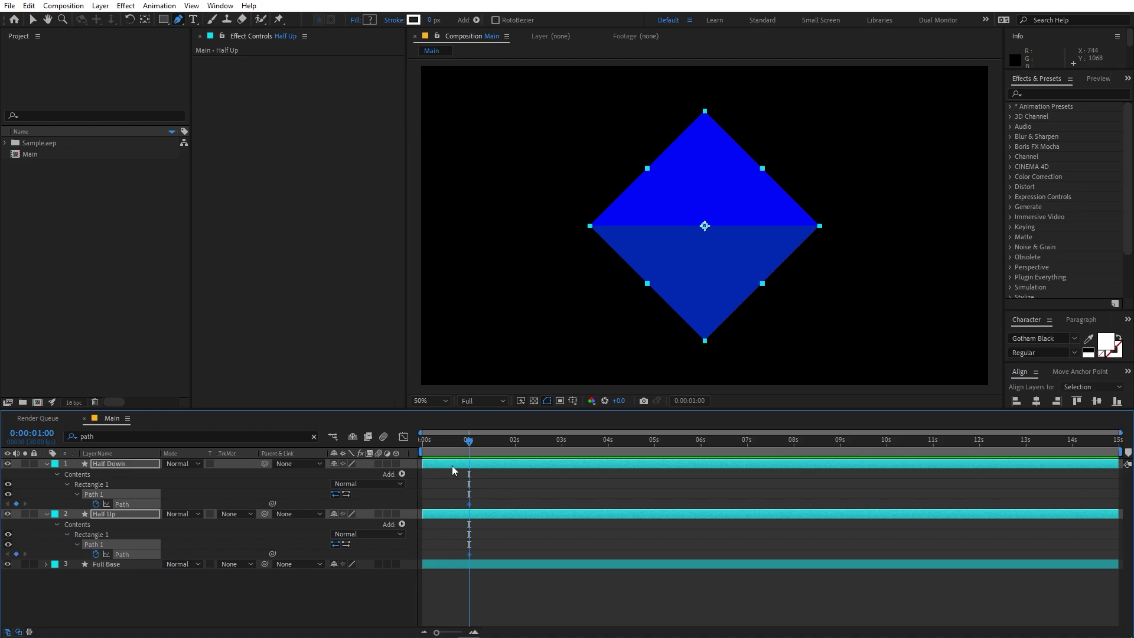
{"action": "left_click_drag", "start_coordinate": [465, 442], "coordinate": [395, 460]}
{"action": "left_click", "coordinate": [485, 482]}
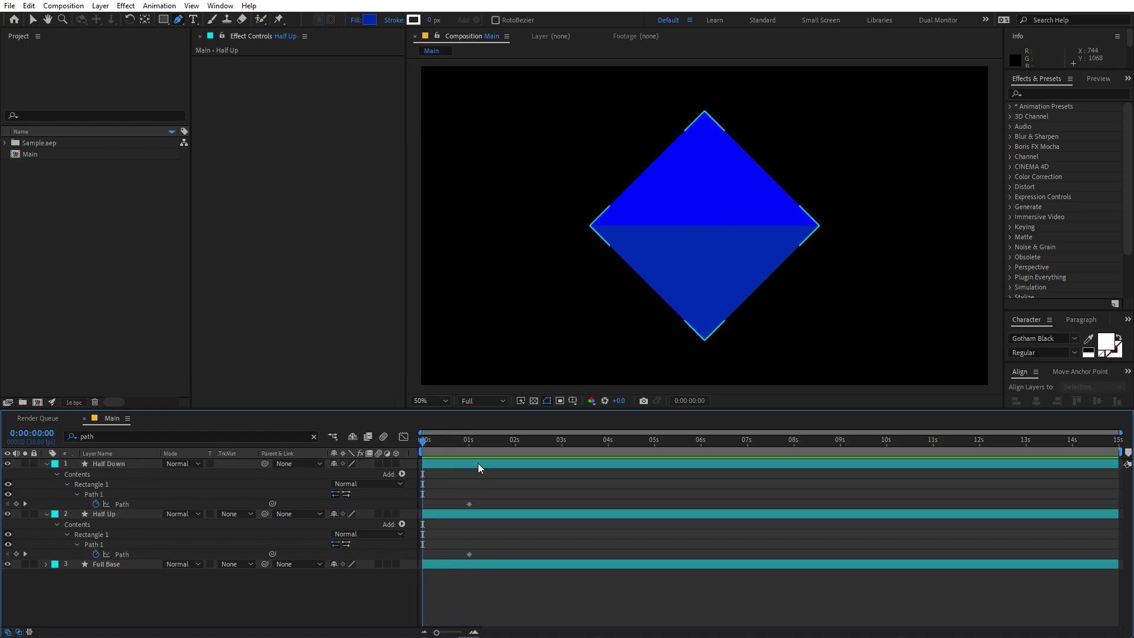
Step: Collapse the Half Down triangle at 0 seconds by moving its right vertex exactly onto its left vertex
{"action": "left_click", "coordinate": [477, 463]}
{"action": "key", "text": "."}
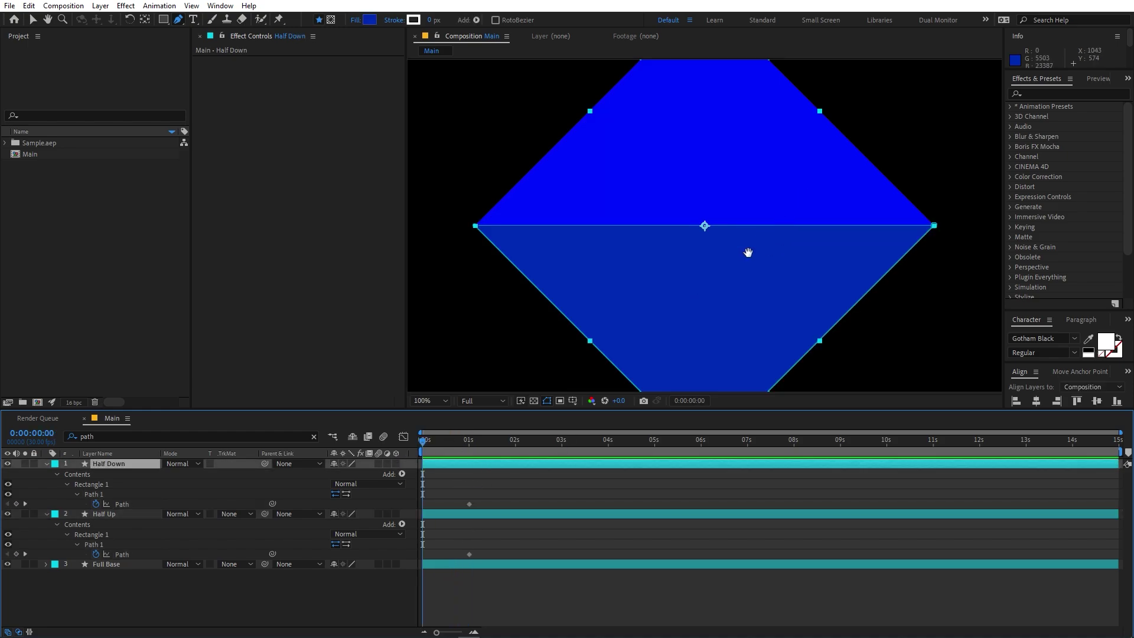
{"action": "left_click_drag", "start_coordinate": [680, 317], "coordinate": [663, 251]}
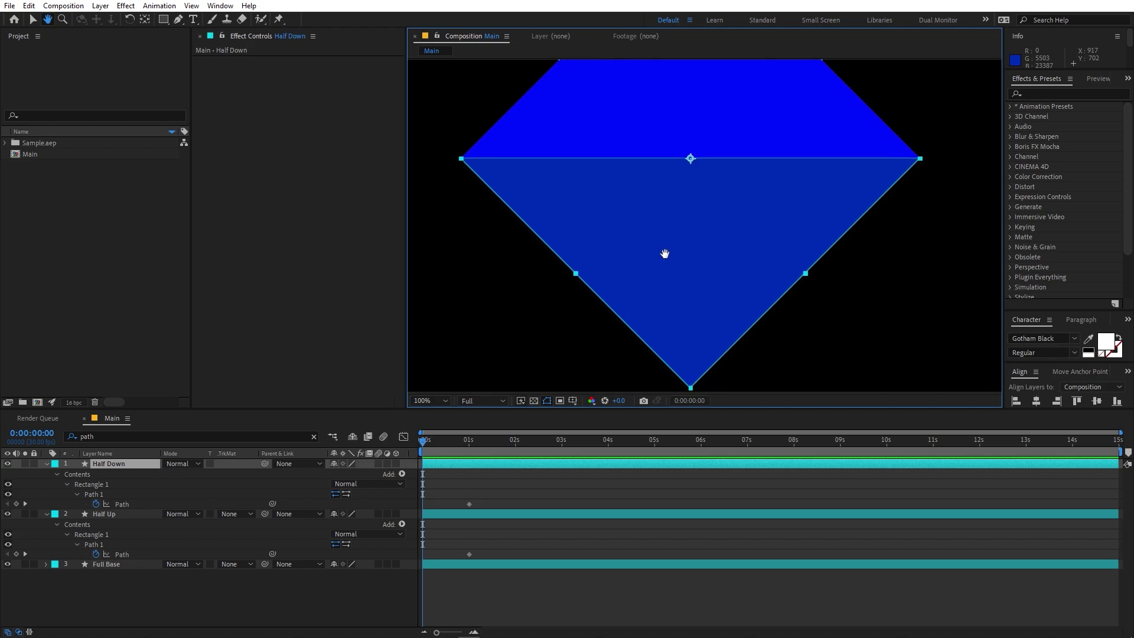
{"action": "left_click", "coordinate": [919, 158], "text": "ctrl"}
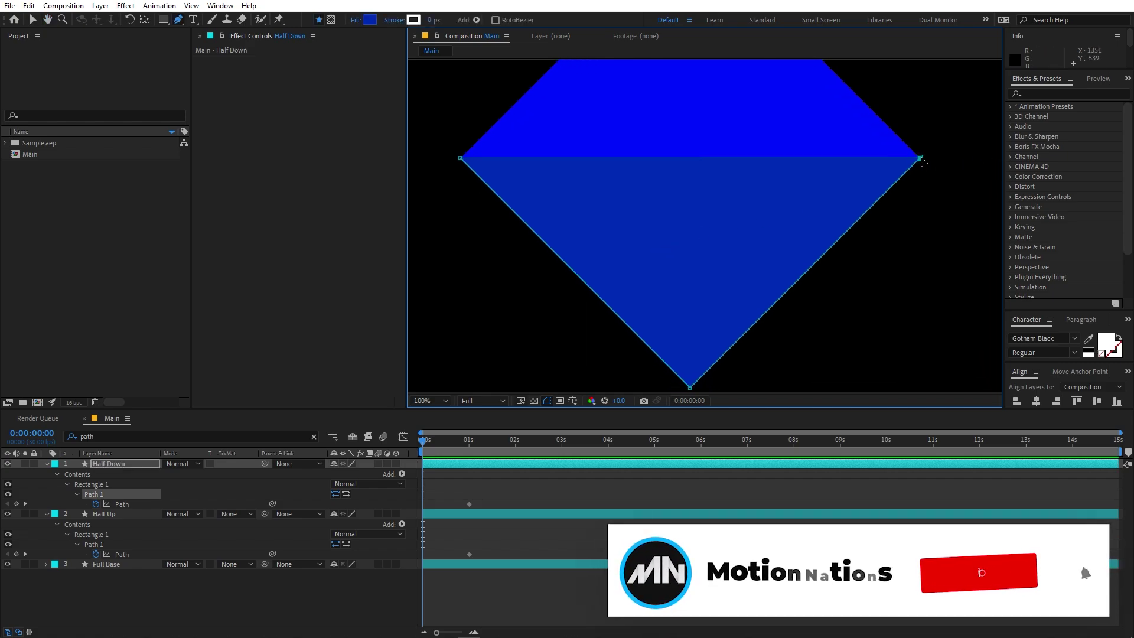
{"action": "left_click_drag", "start_coordinate": [920, 158], "coordinate": [470, 171]}
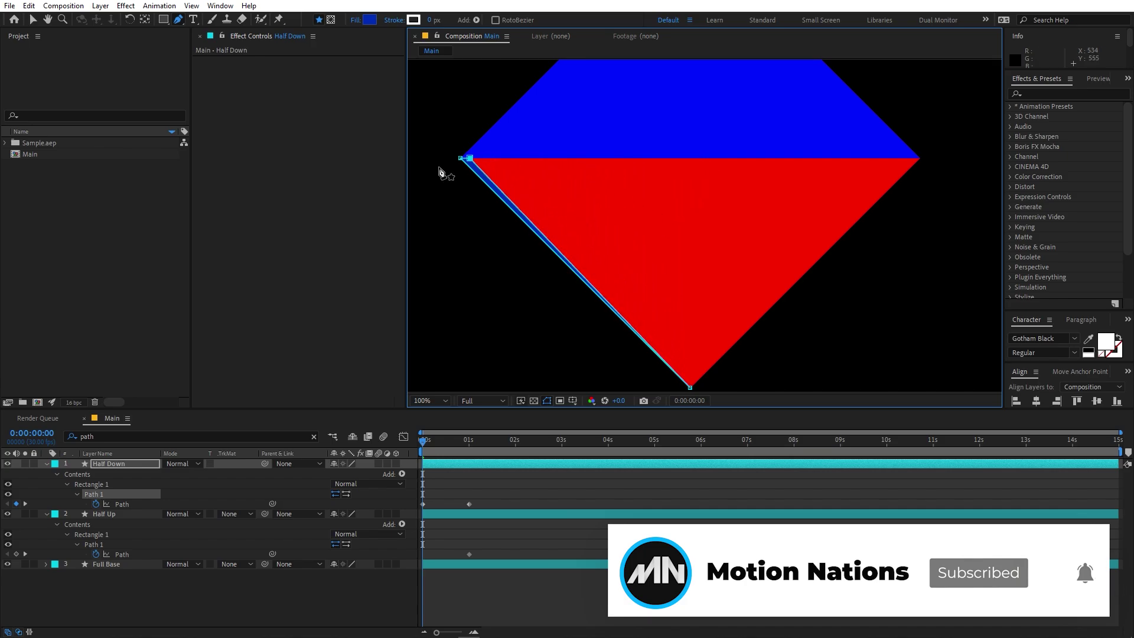
{"action": "scroll", "coordinate": [438, 166], "scroll_direction": "up", "scroll_amount": 3}
{"action": "left_click_drag", "start_coordinate": [676, 184], "coordinate": [565, 280]}
{"action": "scroll", "coordinate": [704, 273], "scroll_direction": "up", "scroll_amount": 1}
{"action": "scroll", "coordinate": [662, 297], "scroll_direction": "down", "scroll_amount": 2}
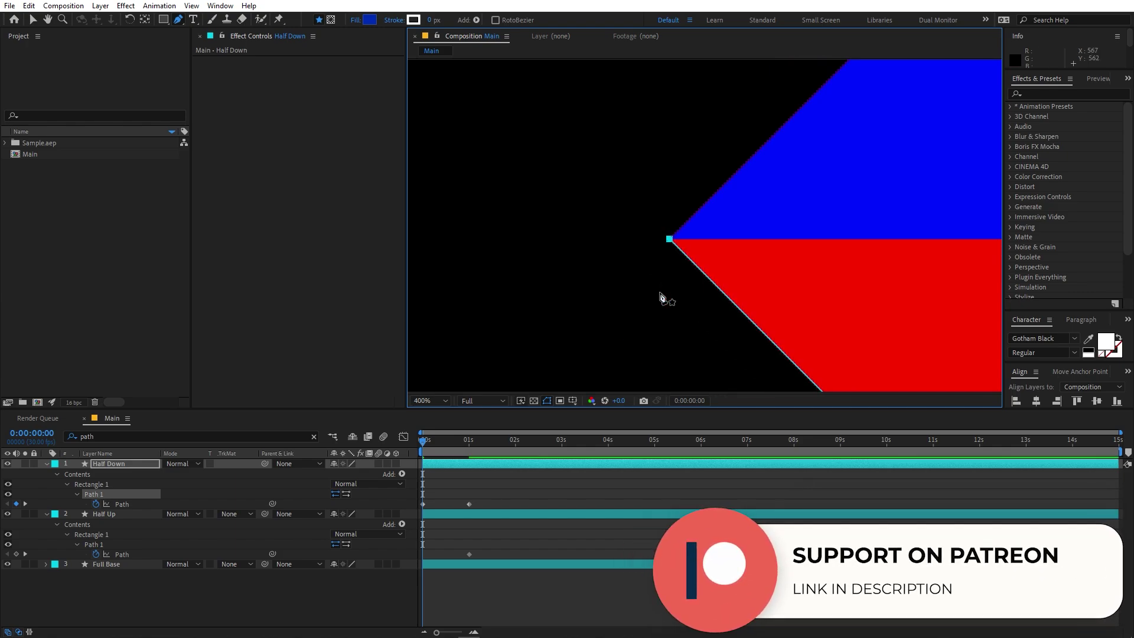
{"action": "scroll", "coordinate": [645, 288], "scroll_direction": "down", "scroll_amount": 2}
{"action": "key", "text": "space"}
{"action": "left_click_drag", "start_coordinate": [774, 239], "coordinate": [561, 239]}
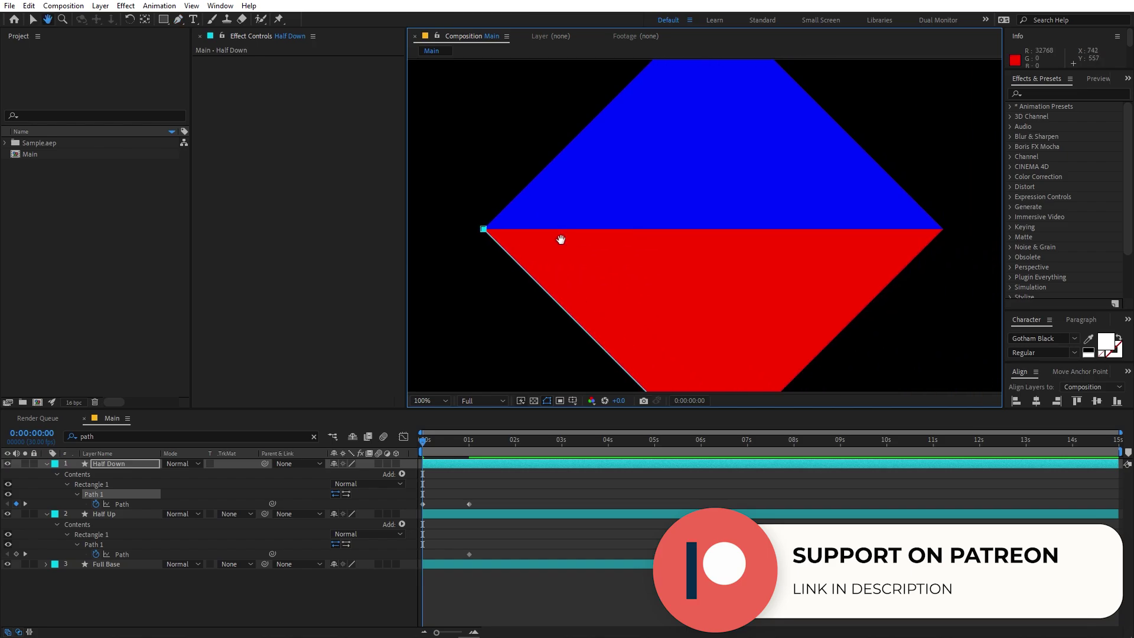
{"action": "scroll", "coordinate": [576, 240], "scroll_direction": "down", "scroll_amount": 2}
Step: Collapse the Half Up triangle at 0 seconds by moving its right vertex exactly onto its left vertex
{"action": "left_click", "coordinate": [451, 515]}
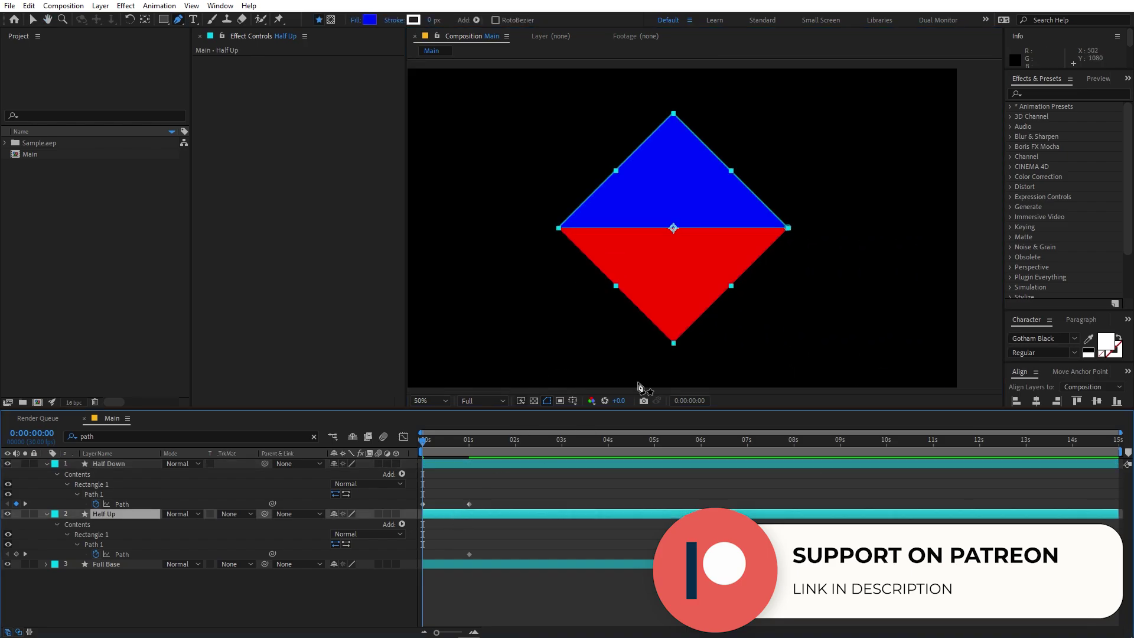
{"action": "left_click_drag", "start_coordinate": [788, 227], "coordinate": [562, 229]}
{"action": "scroll", "coordinate": [683, 253], "scroll_direction": "up", "scroll_amount": 4}
{"action": "key", "text": "space"}
{"action": "left_click_drag", "start_coordinate": [603, 265], "coordinate": [848, 178]}
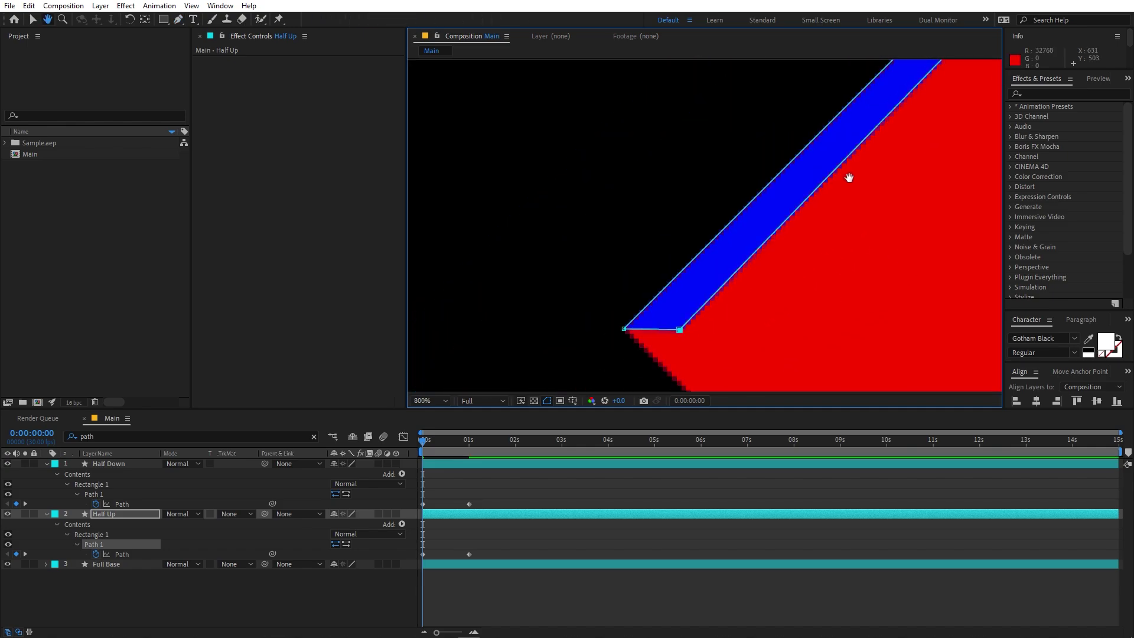
{"action": "left_click_drag", "start_coordinate": [679, 331], "coordinate": [626, 327]}
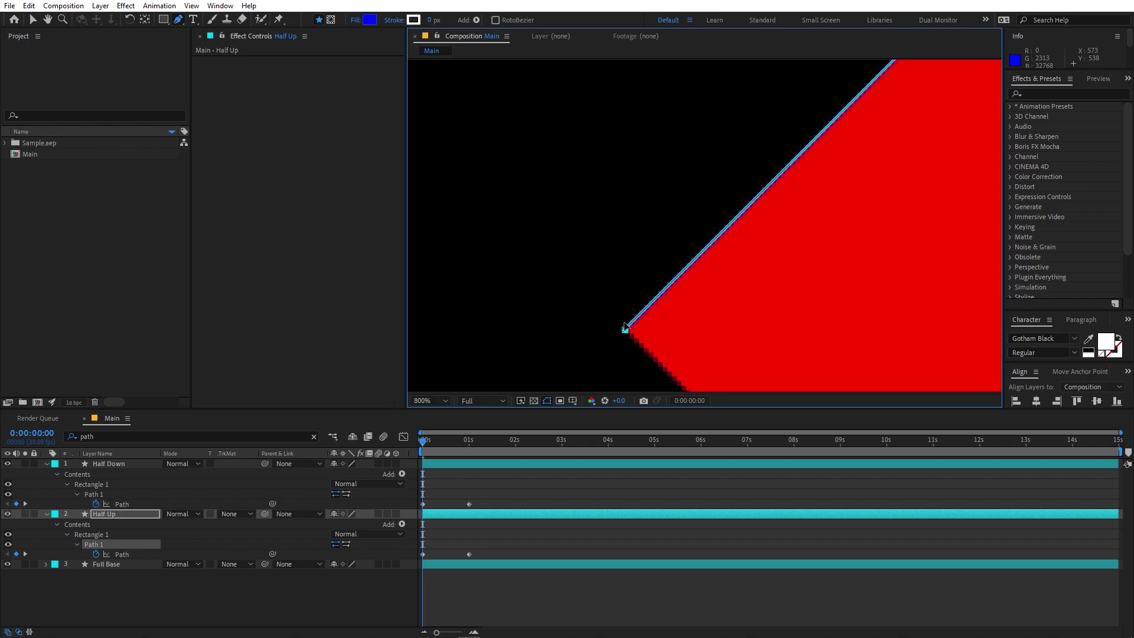
{"action": "key", "text": "comma"}
{"action": "key", "text": "comma"}
{"action": "key", "text": "comma"}
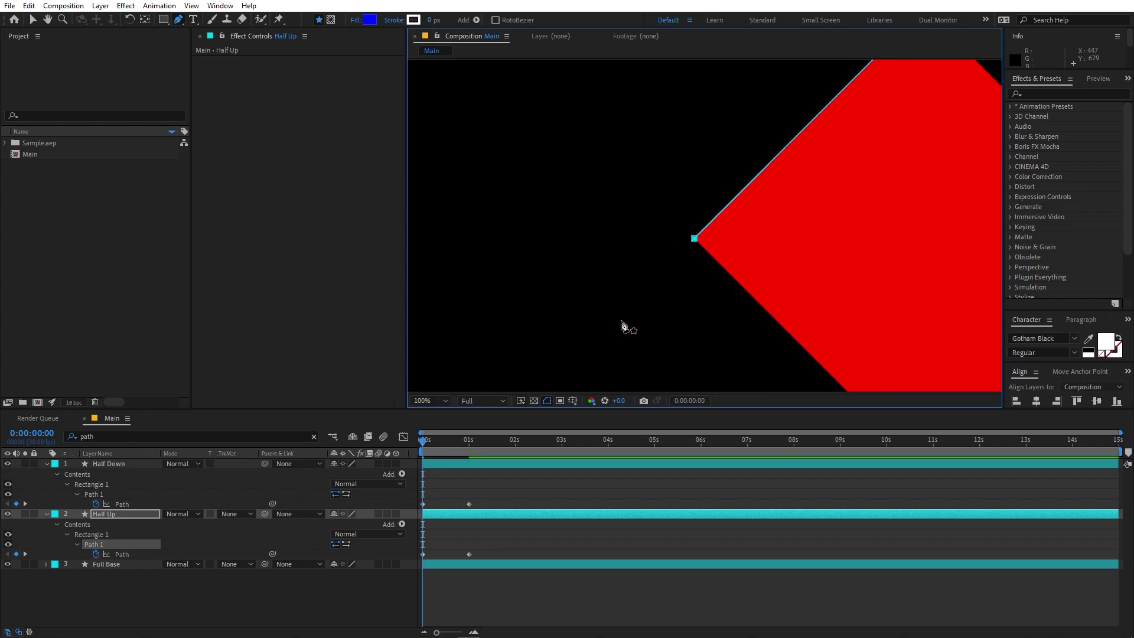
{"action": "key", "text": "comma"}
{"action": "key", "text": "comma"}
{"action": "key", "text": "comma"}
{"action": "key", "text": "comma"}
Step: Preview the opening path animation and fit the whole composition in the viewer
{"action": "key", "text": "space"}
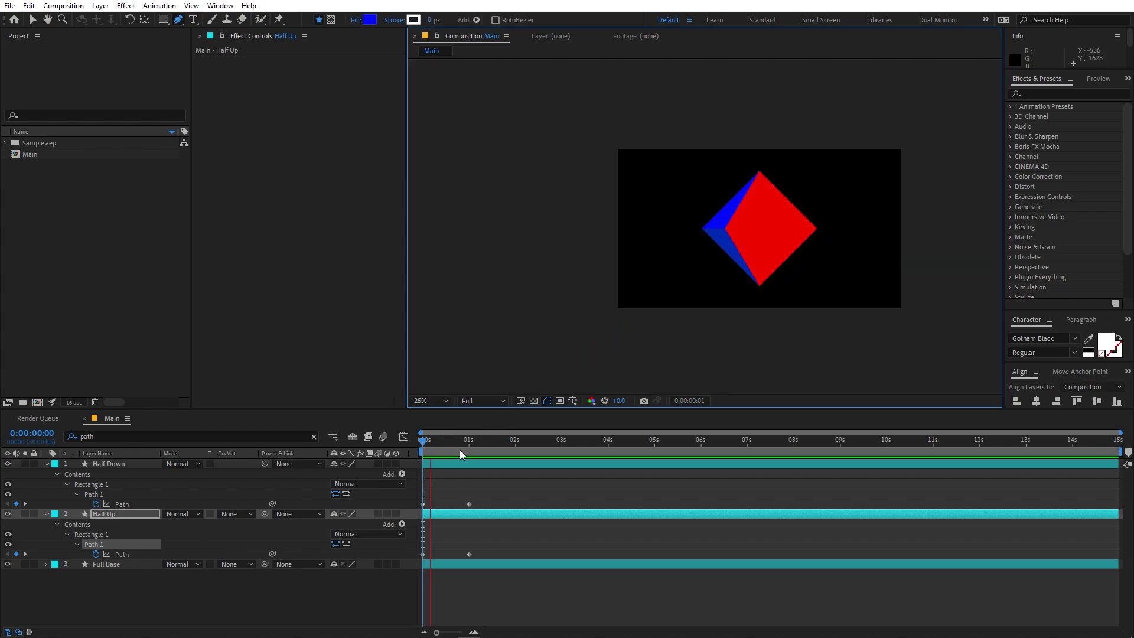
{"action": "key", "text": "space"}
{"action": "left_click", "coordinate": [432, 401]}
{"action": "left_click", "coordinate": [446, 426]}
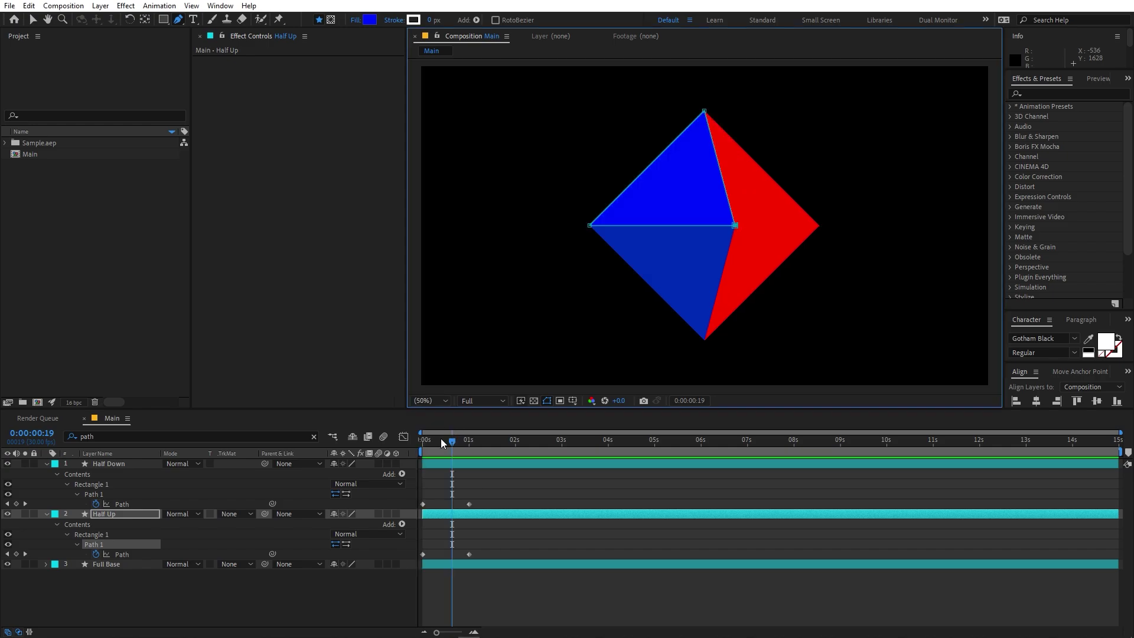
Step: At 2 seconds, collapse the Half Up triangle by moving its left vertex exactly onto its right vertex
{"action": "left_click_drag", "start_coordinate": [441, 441], "coordinate": [515, 448]}
{"action": "scroll", "coordinate": [609, 246], "scroll_direction": "up", "scroll_amount": 1}
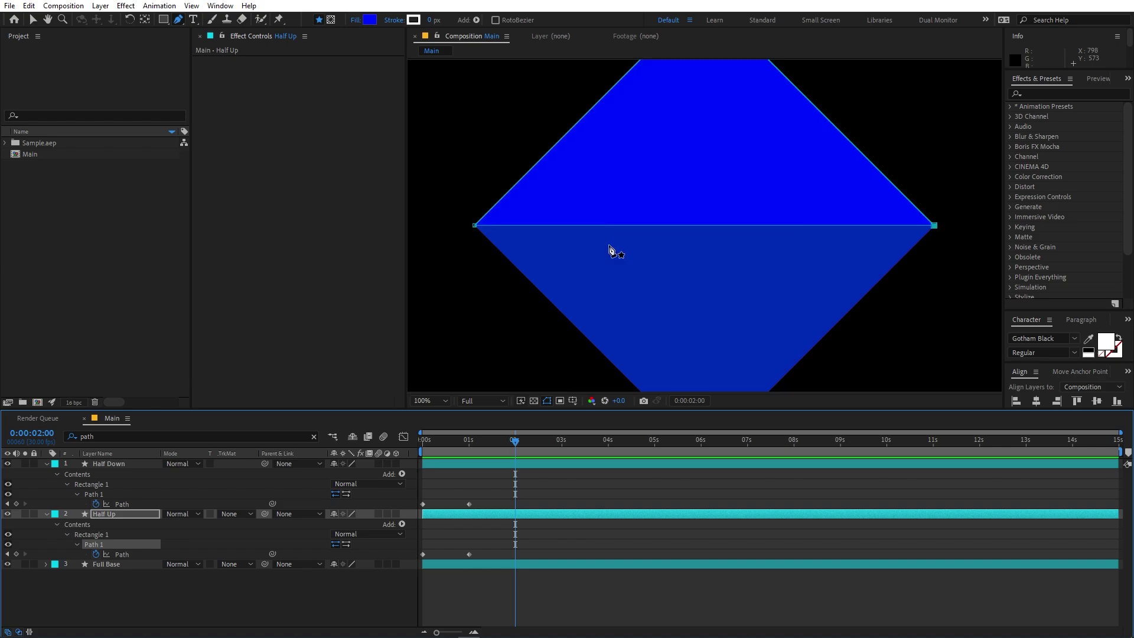
{"action": "left_click", "coordinate": [476, 226]}
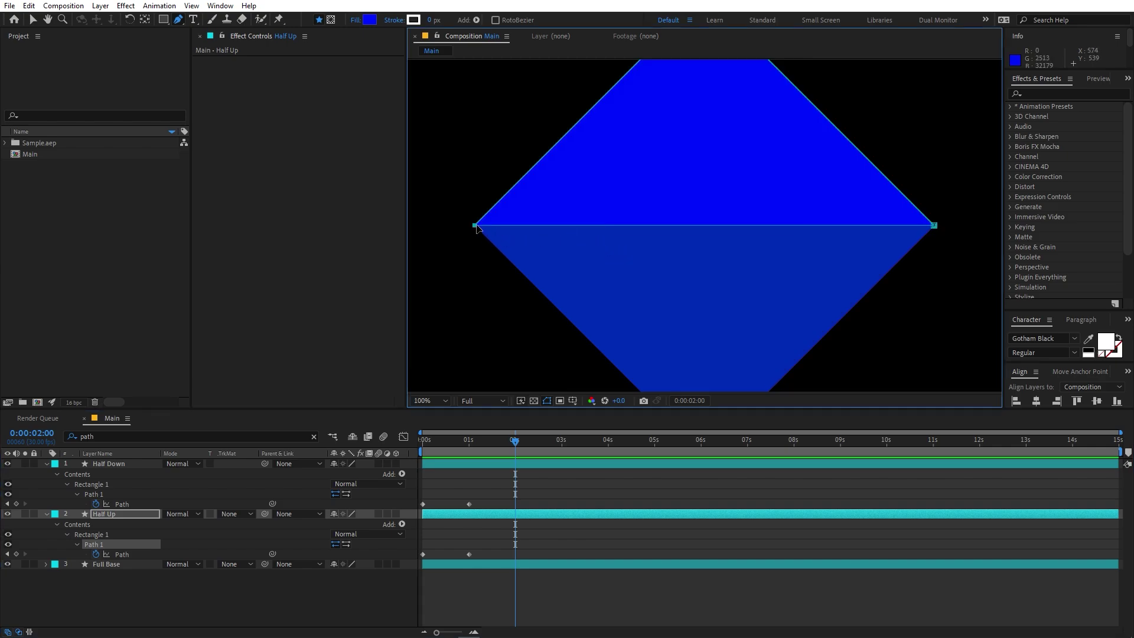
{"action": "left_click_drag", "start_coordinate": [477, 226], "coordinate": [591, 166]}
{"action": "scroll", "coordinate": [680, 267], "scroll_direction": "up", "scroll_amount": 2}
{"action": "scroll", "coordinate": [601, 209], "scroll_direction": "up", "scroll_amount": 1}
{"action": "left_click_drag", "start_coordinate": [549, 305], "coordinate": [636, 293]}
{"action": "scroll", "coordinate": [661, 301], "scroll_direction": "down", "scroll_amount": 8}
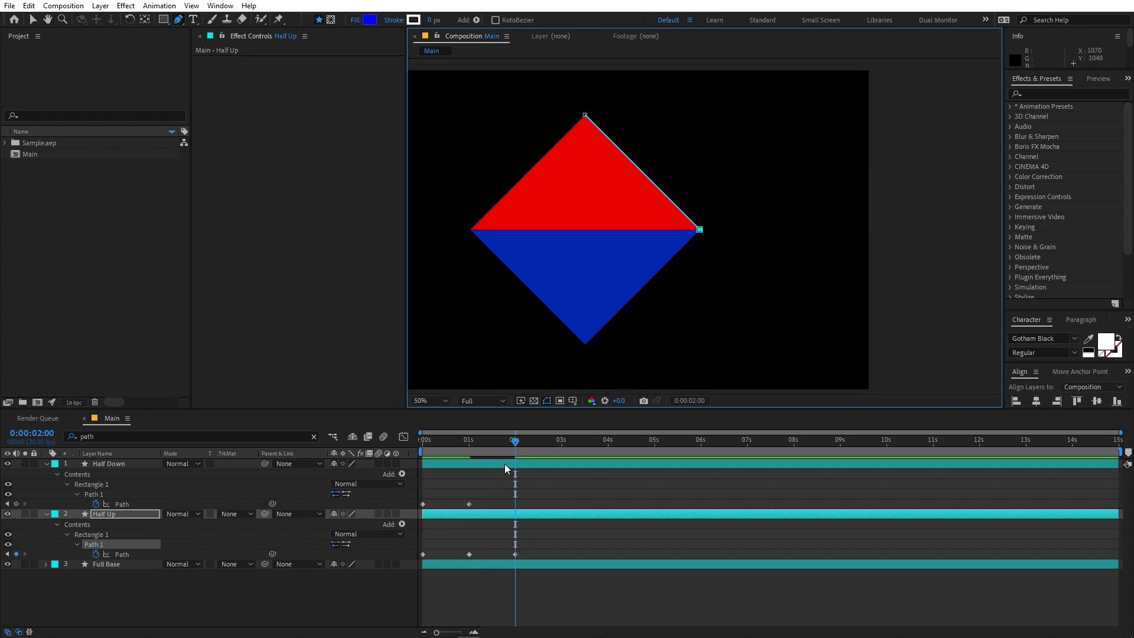
Step: At 2 seconds, collapse the Half Down triangle by moving its left vertex exactly onto its right vertex
{"action": "left_click", "coordinate": [504, 464]}
{"action": "left_click_drag", "start_coordinate": [471, 231], "coordinate": [688, 232]}
{"action": "scroll", "coordinate": [704, 226], "scroll_direction": "up", "scroll_amount": 1}
{"action": "left_click_drag", "start_coordinate": [650, 262], "coordinate": [667, 262]}
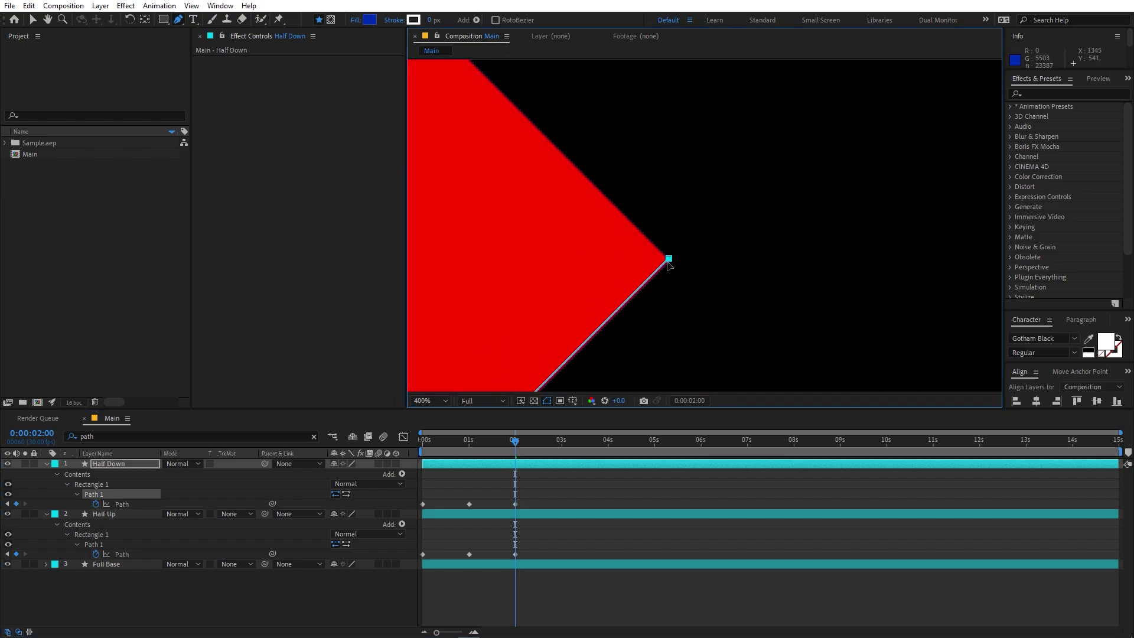
{"action": "scroll", "coordinate": [669, 265], "scroll_direction": "down", "scroll_amount": 5}
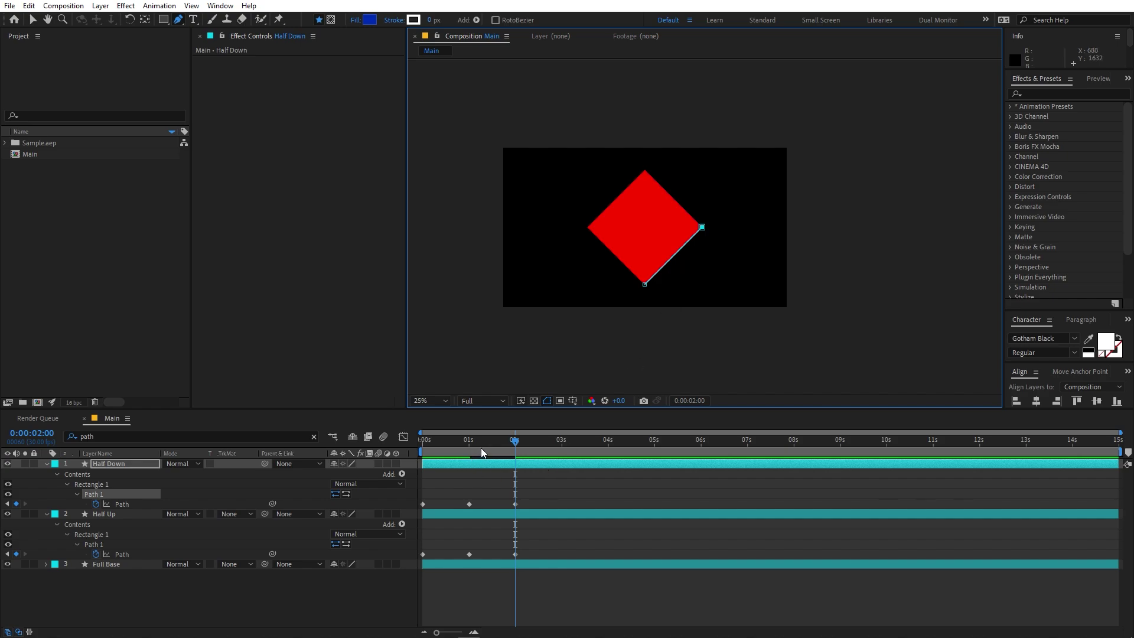
Step: Play the complete wipe animation from the start of the composition
{"action": "left_click_drag", "start_coordinate": [481, 446], "coordinate": [245, 473]}
{"action": "key", "text": "space"}
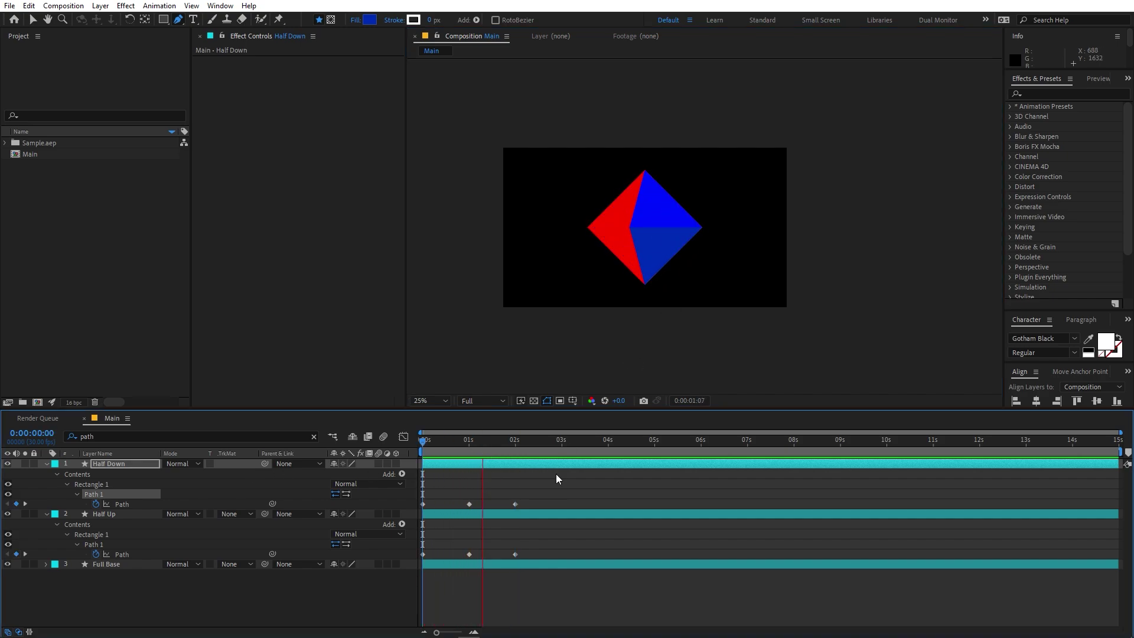
{"action": "left_click", "coordinate": [526, 444]}
Step: End the work area at 2 seconds and preview the animation from the start
{"action": "left_click_drag", "start_coordinate": [527, 444], "coordinate": [516, 449]}
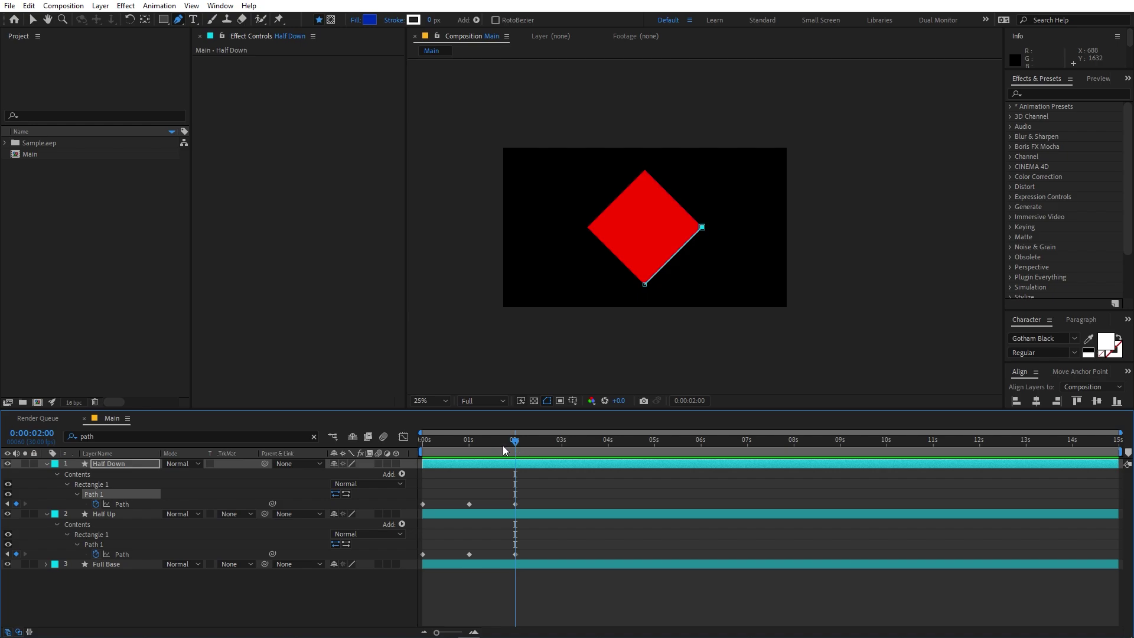
{"action": "key", "text": "n"}
{"action": "key", "text": "Home"}
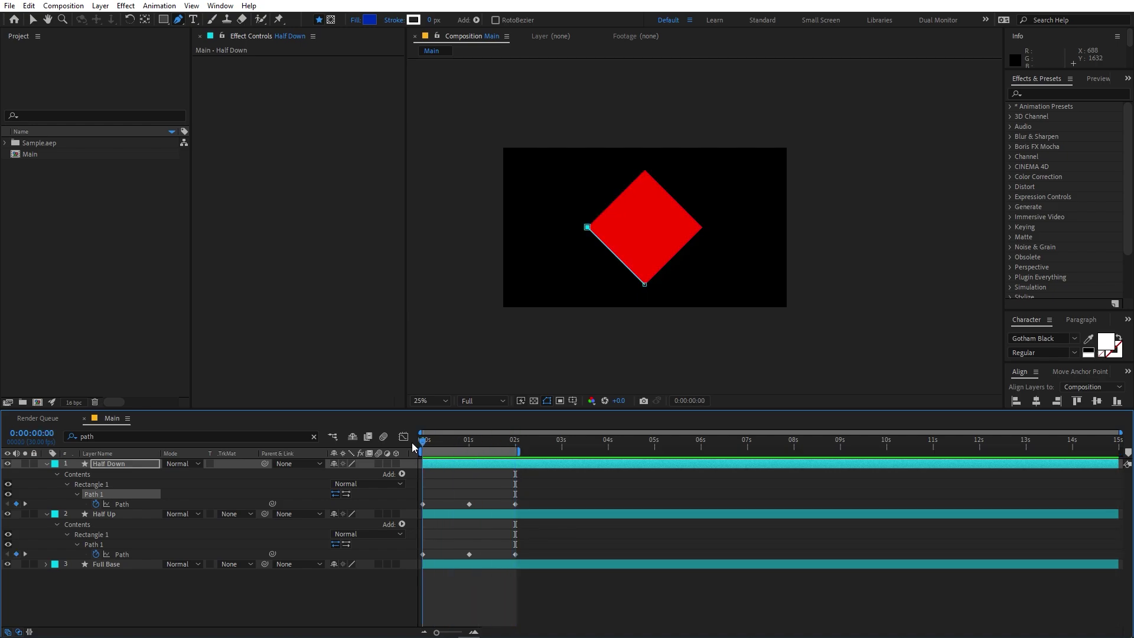
{"action": "key", "text": "space"}
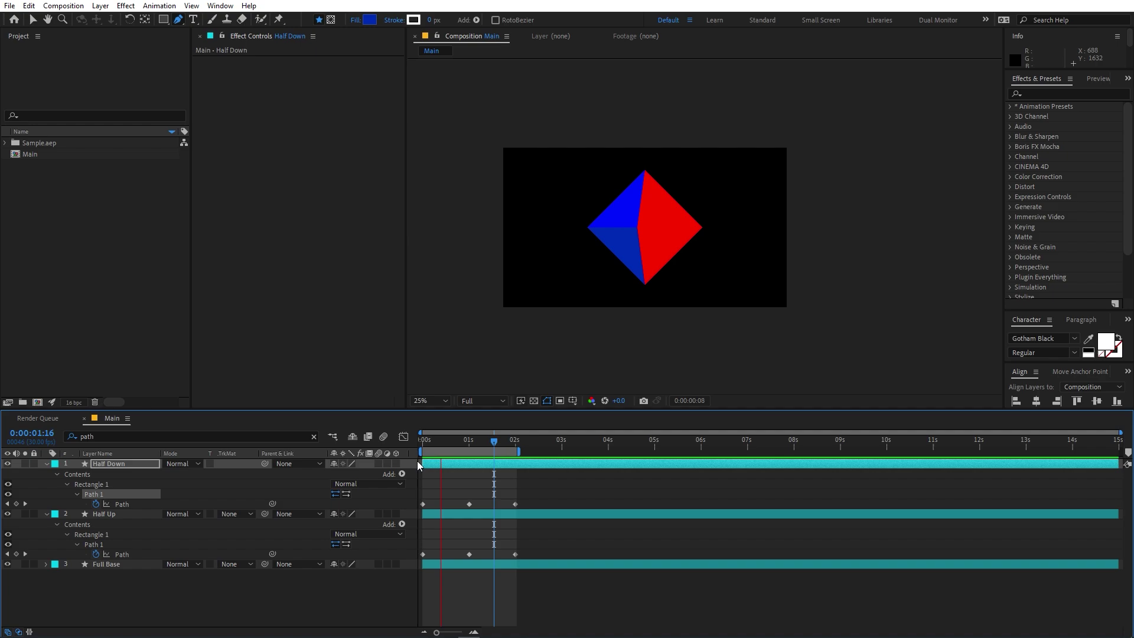
{"action": "scroll", "coordinate": [478, 472], "scroll_direction": "up", "scroll_amount": 3}
{"action": "key", "text": "space"}
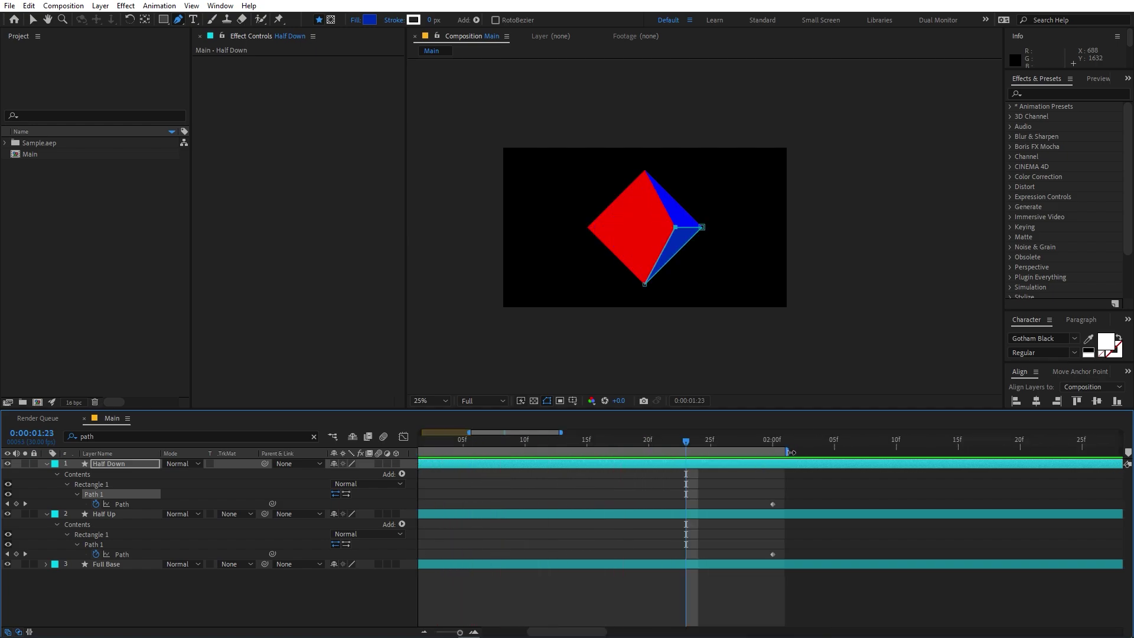
Step: Scrub through the diamond animation within the two-second work area and fit the composition to the viewer
{"action": "left_click_drag", "start_coordinate": [784, 452], "coordinate": [639, 458]}
{"action": "scroll", "coordinate": [640, 459], "scroll_direction": "down", "scroll_amount": 3}
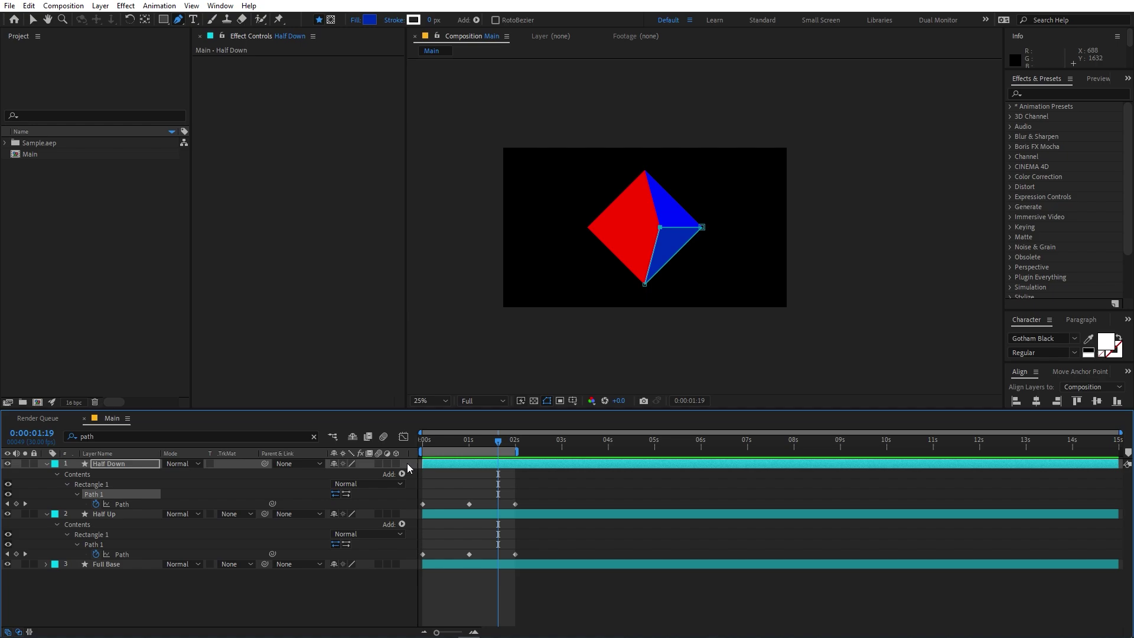
{"action": "left_click", "coordinate": [458, 444]}
{"action": "left_click_drag", "start_coordinate": [459, 447], "coordinate": [482, 456]}
{"action": "scroll", "coordinate": [626, 289], "scroll_direction": "up", "scroll_amount": 2}
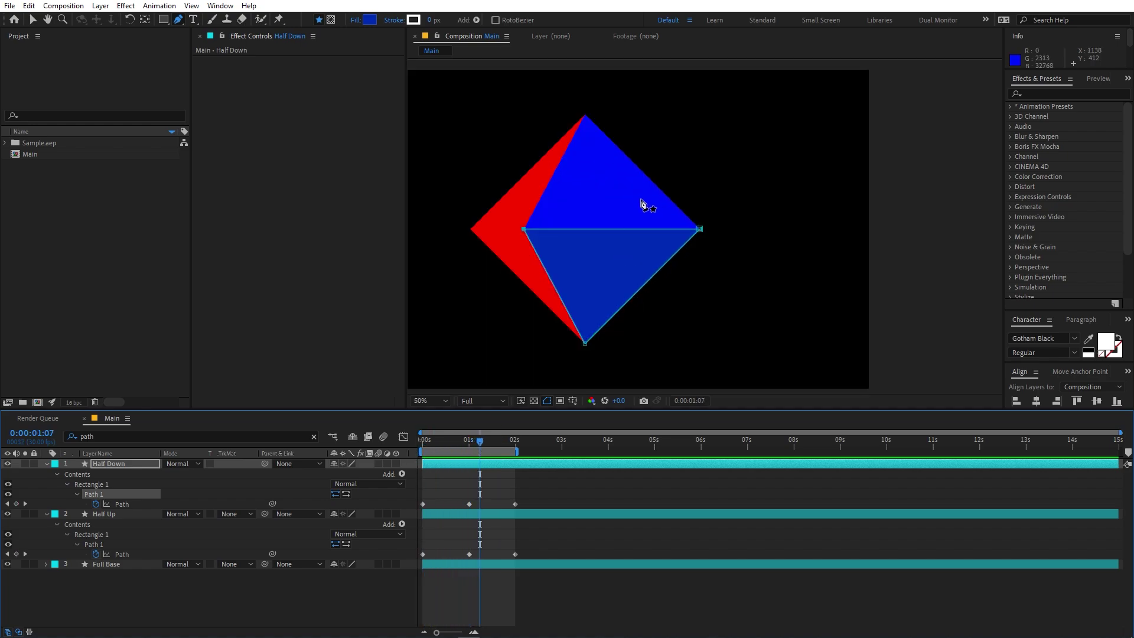
{"action": "left_click", "coordinate": [437, 399]}
{"action": "left_click", "coordinate": [451, 428]}
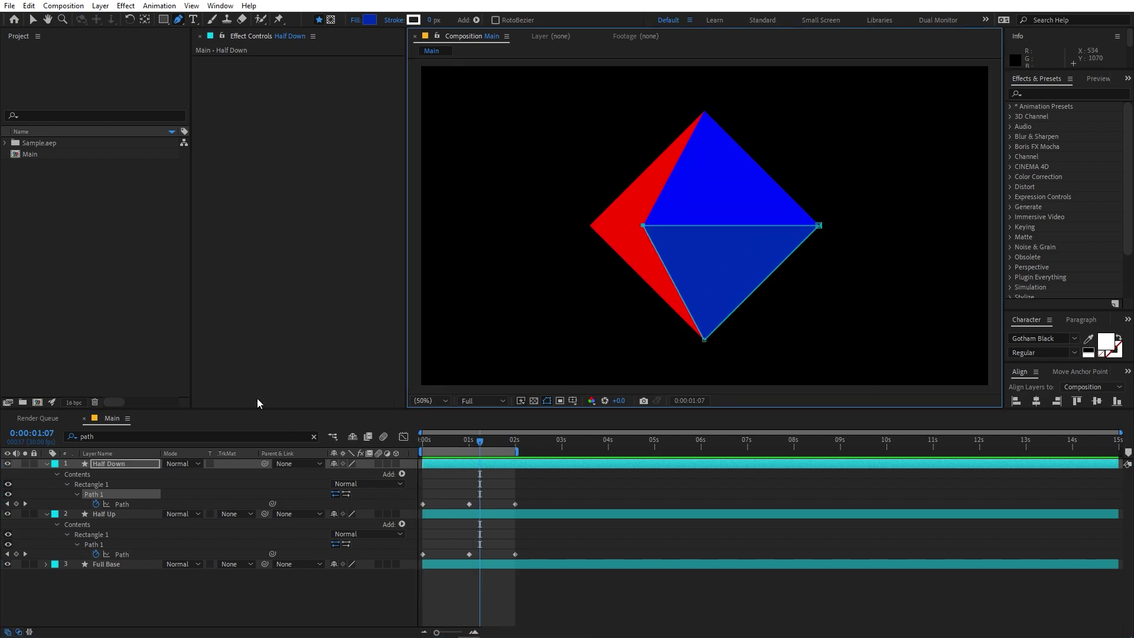
Step: Create a new 1920 x 1080 composition named Gradient at 30 fps with a 15-second duration
{"action": "left_click", "coordinate": [61, 324]}
{"action": "left_click", "coordinate": [63, 6]}
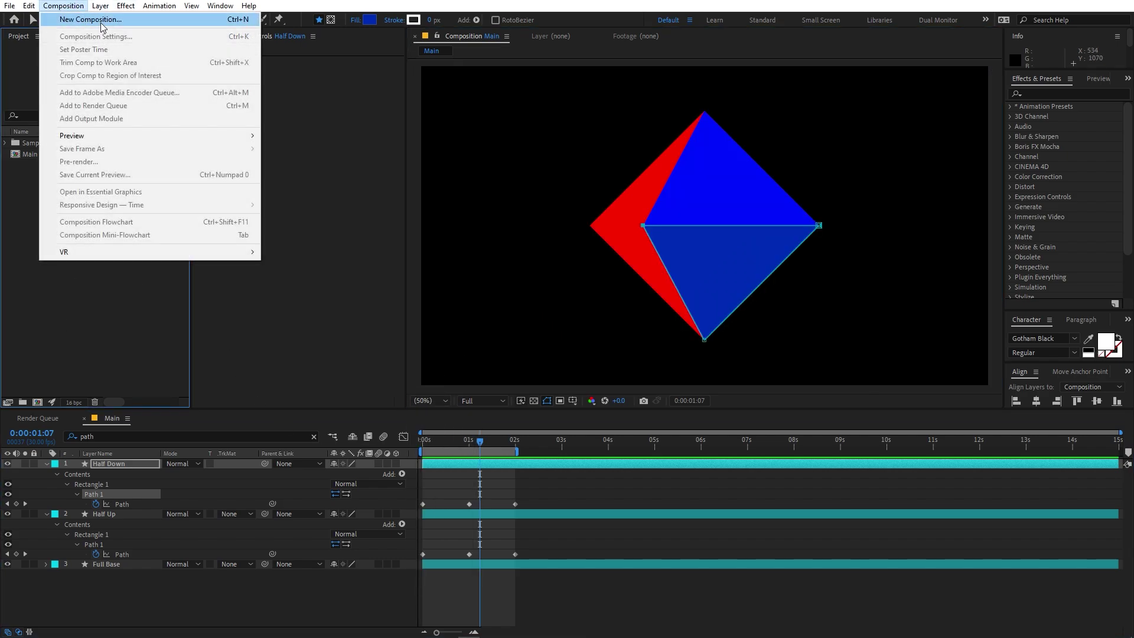
{"action": "left_click", "coordinate": [73, 19]}
{"action": "type", "text": "Gradient"}
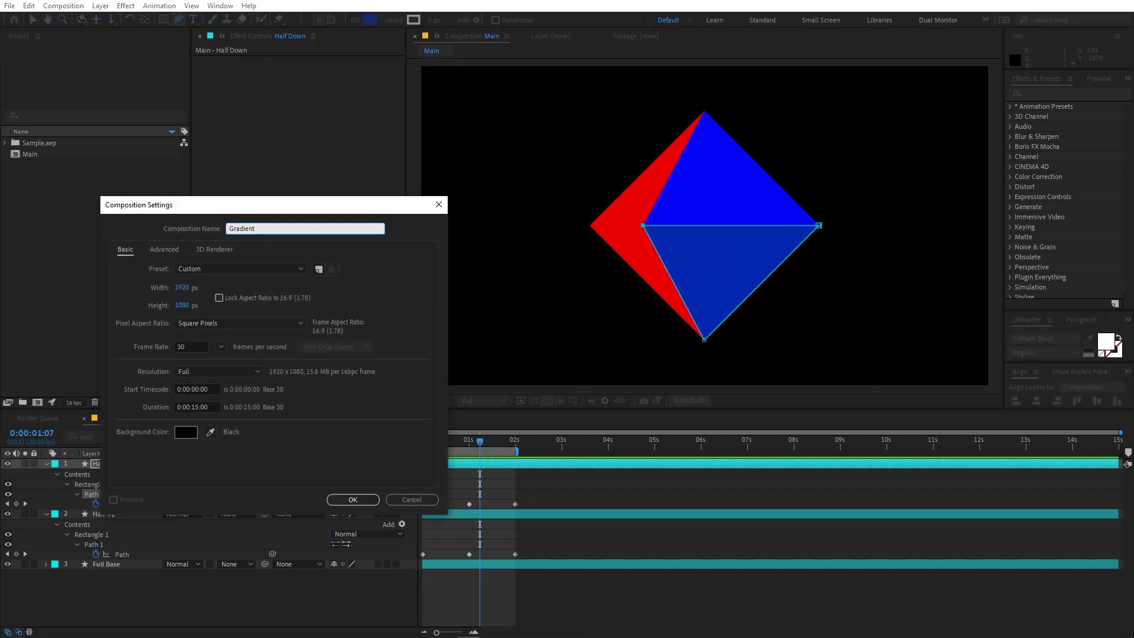
{"action": "left_click", "coordinate": [350, 499]}
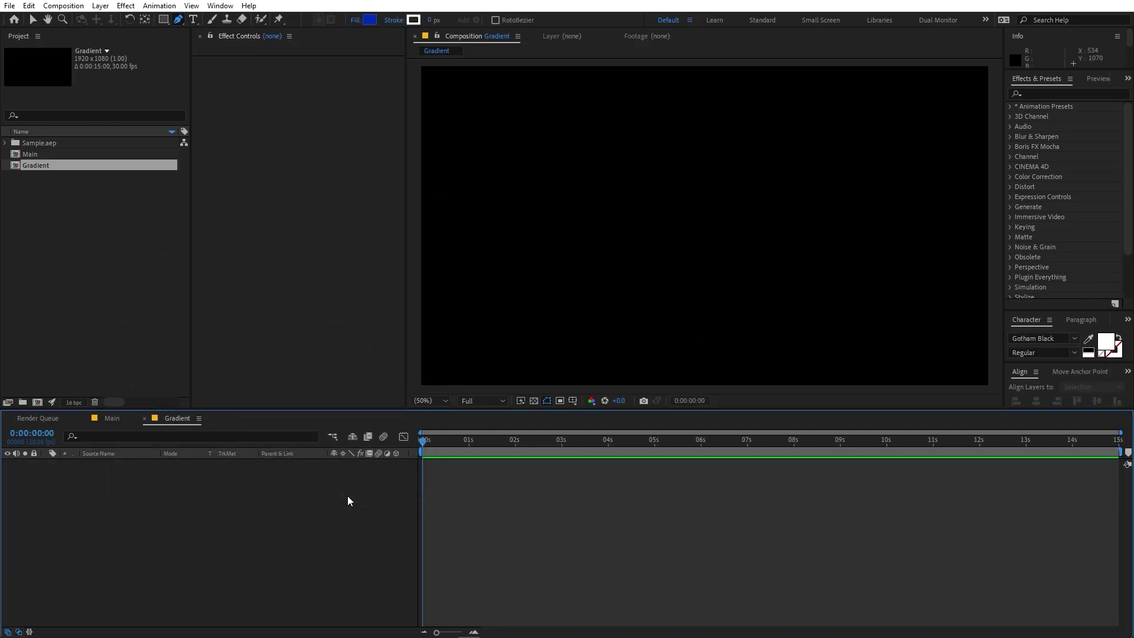
{"action": "left_click", "coordinate": [47, 294]}
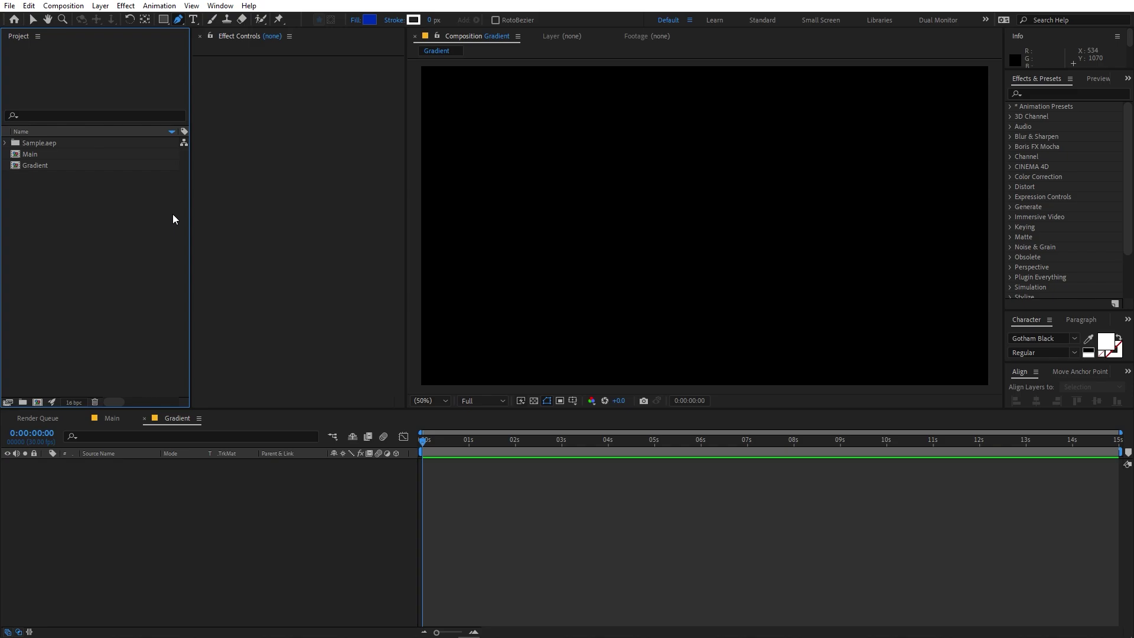
Step: Draw a blue circle with the Ellipse tool, centred at about 623, 447 in the Gradient composition
{"action": "left_click", "coordinate": [165, 21]}
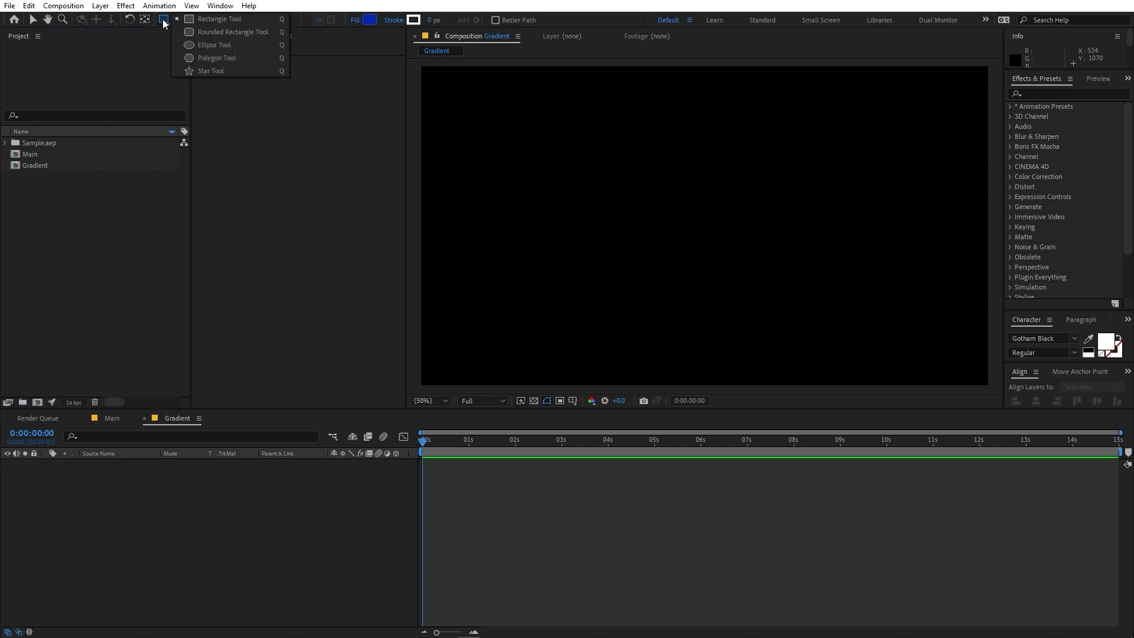
{"action": "left_click", "coordinate": [204, 45]}
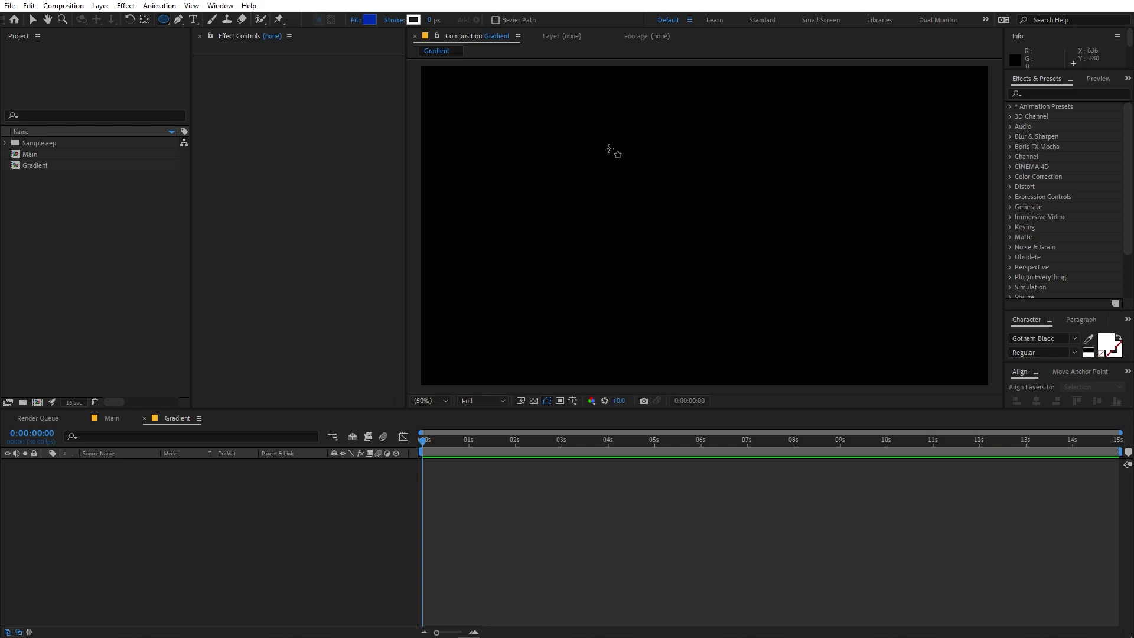
{"action": "mouse_move", "coordinate": [656, 248]}
{"action": "left_mouse_down"}
{"action": "mouse_move", "coordinate": [544, 113]}
{"action": "mouse_move", "coordinate": [528, 118]}
{"action": "mouse_move", "coordinate": [555, 147]}
{"action": "mouse_move", "coordinate": [577, 140]}
{"action": "mouse_move", "coordinate": [556, 177]}
{"action": "left_mouse_up"}
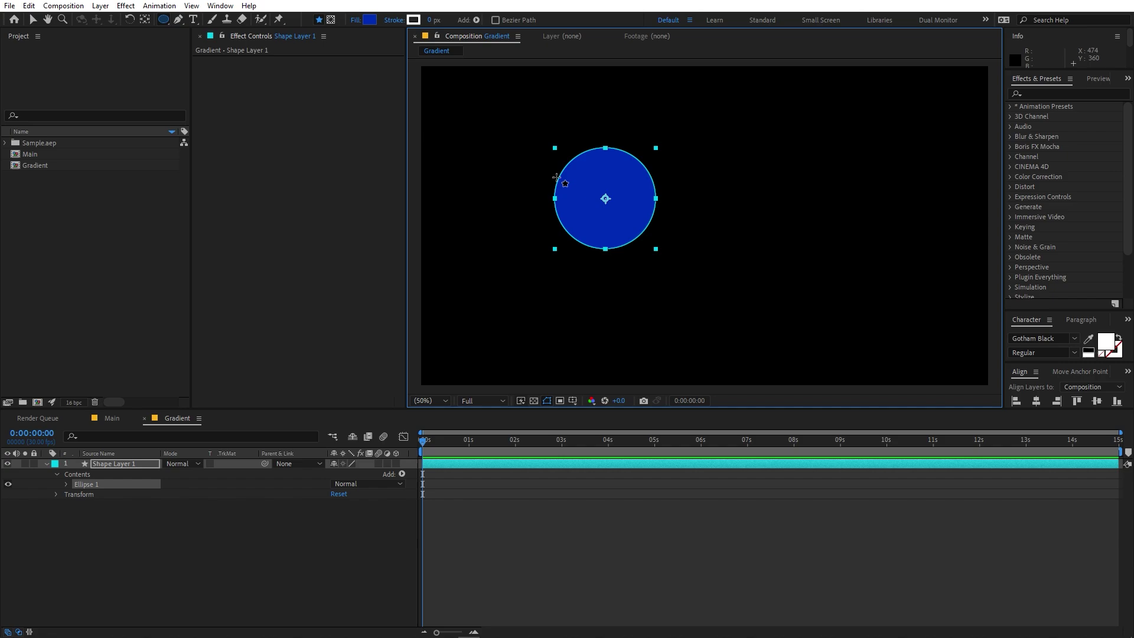
Step: Add the expression wiggle(1,100) to the circle layer's Position
{"action": "left_click", "coordinate": [111, 465]}
{"action": "key", "text": "p"}
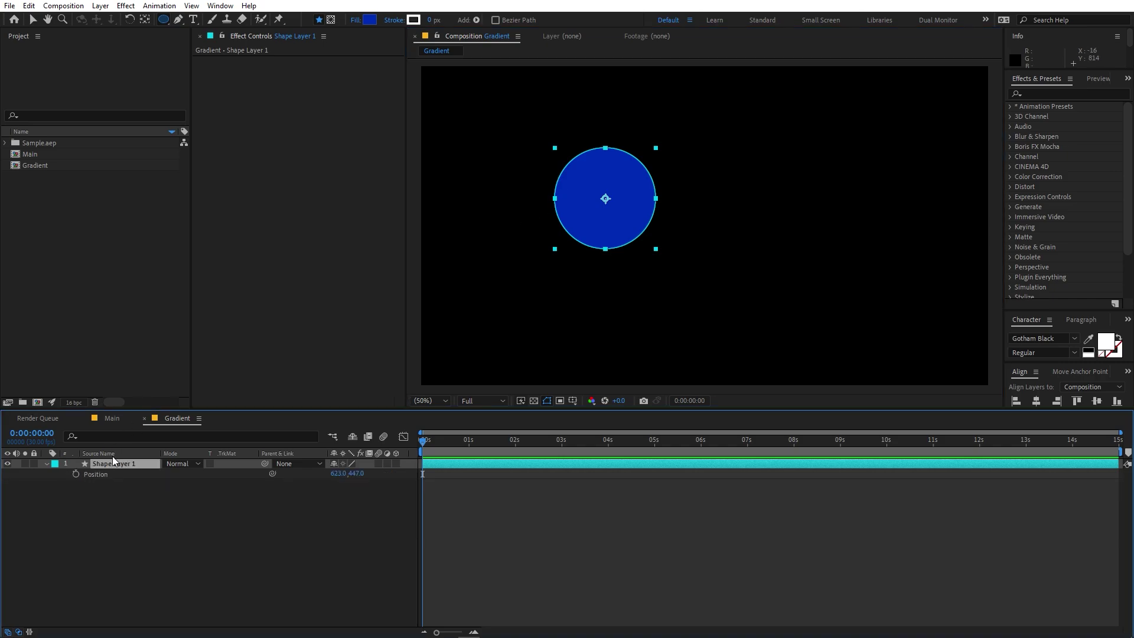
{"action": "left_click", "coordinate": [77, 473], "text": "alt"}
{"action": "type", "text": "wigg"}
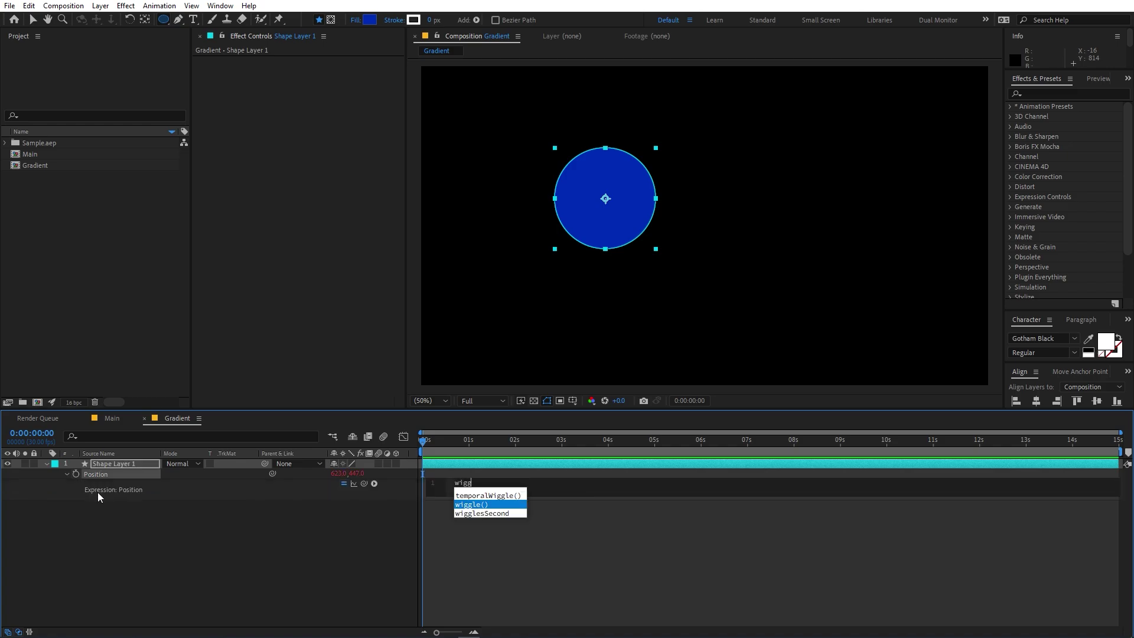
{"action": "key", "text": "Return"}
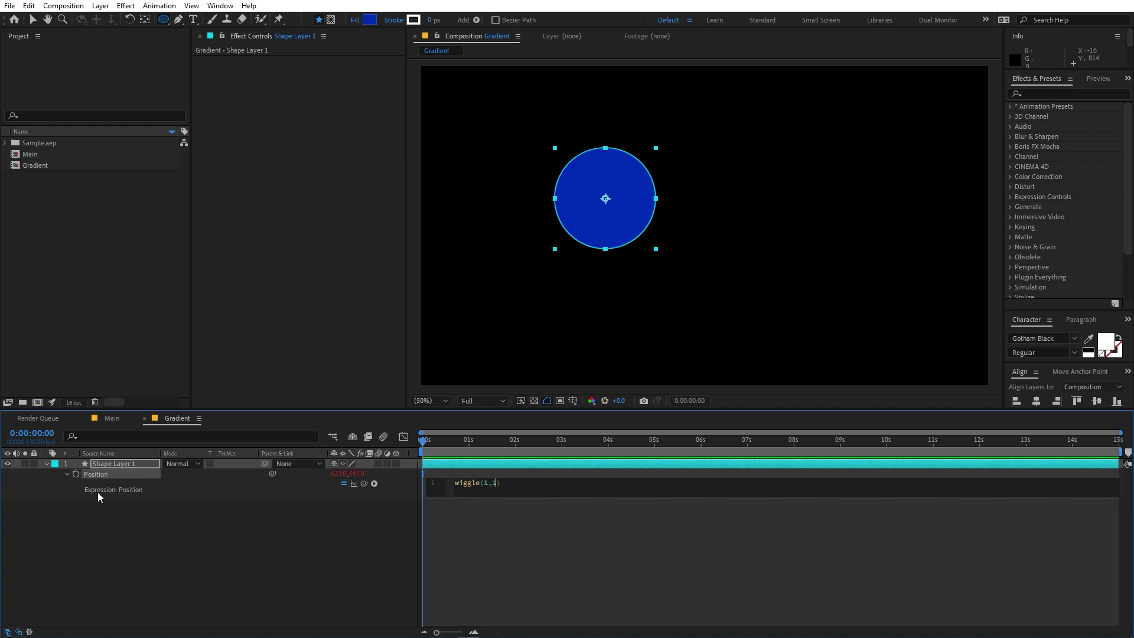
{"action": "type", "text": "1,10"}
{"action": "type", "text": "0"}
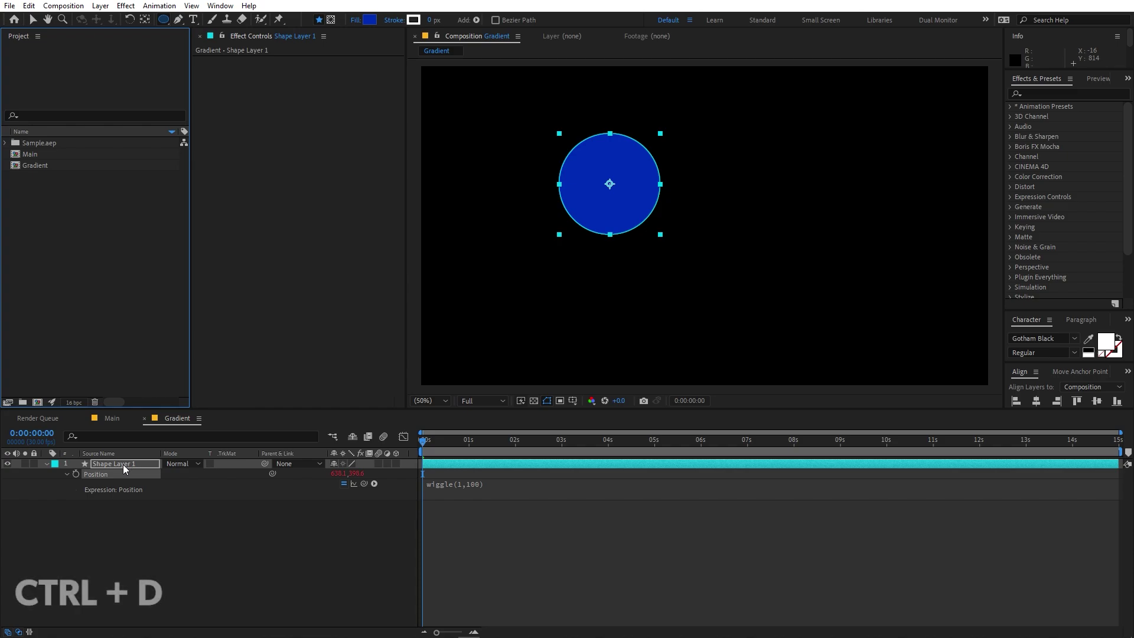
Step: Duplicate the wiggling circle and move the copy to the upper right of the frame
{"action": "left_click", "coordinate": [123, 464]}
{"action": "left_click", "coordinate": [49, 462]}
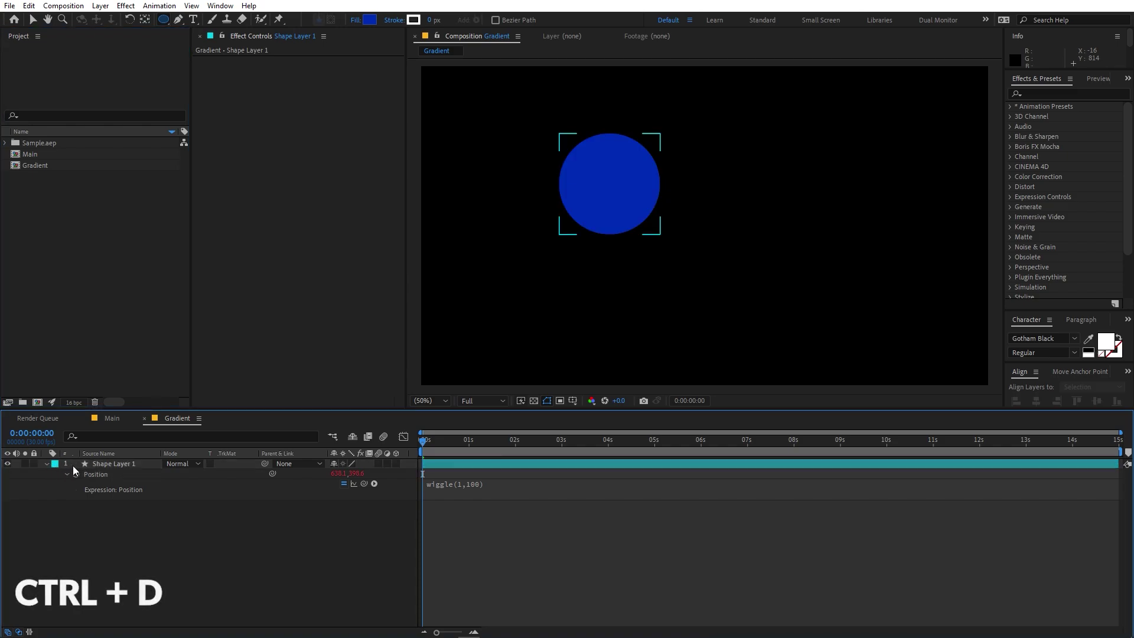
{"action": "left_click", "coordinate": [104, 461]}
{"action": "key", "text": "ctrl+d"}
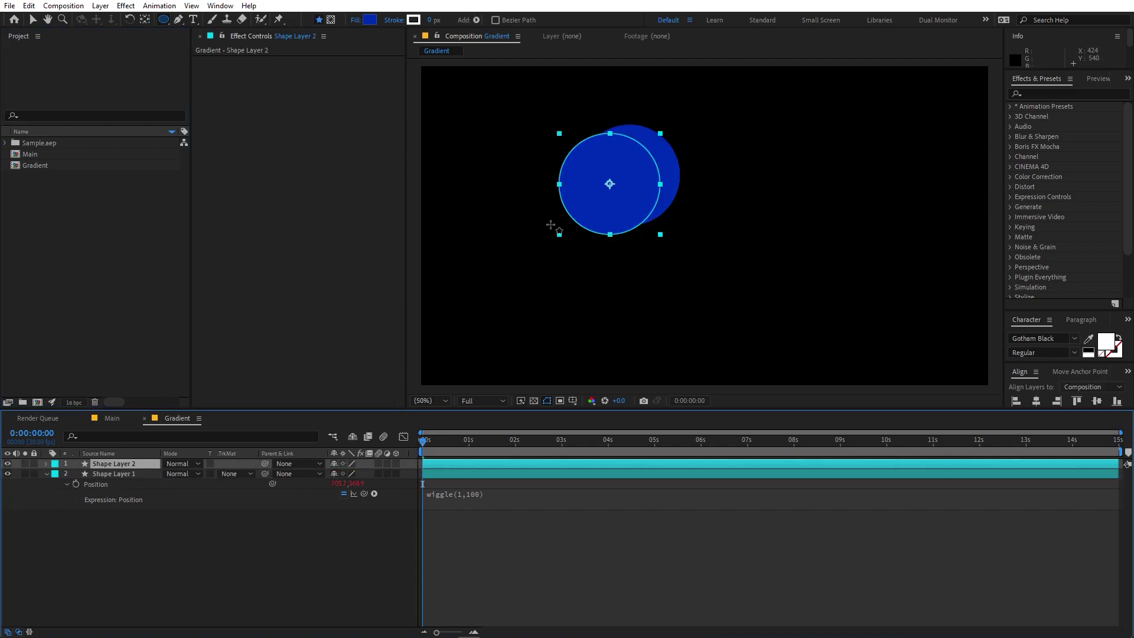
{"action": "key", "text": "v"}
{"action": "left_click_drag", "start_coordinate": [587, 197], "coordinate": [783, 173]}
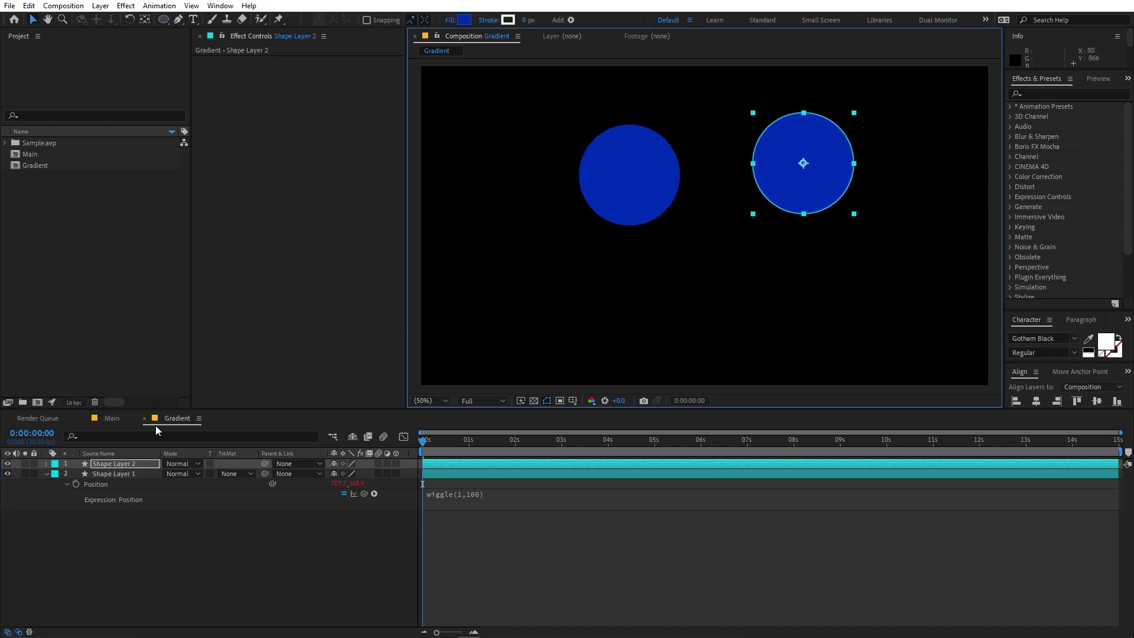
Step: Set the Scale of the upper-right circle to 144%
{"action": "left_click", "coordinate": [118, 463]}
{"action": "key", "text": "s"}
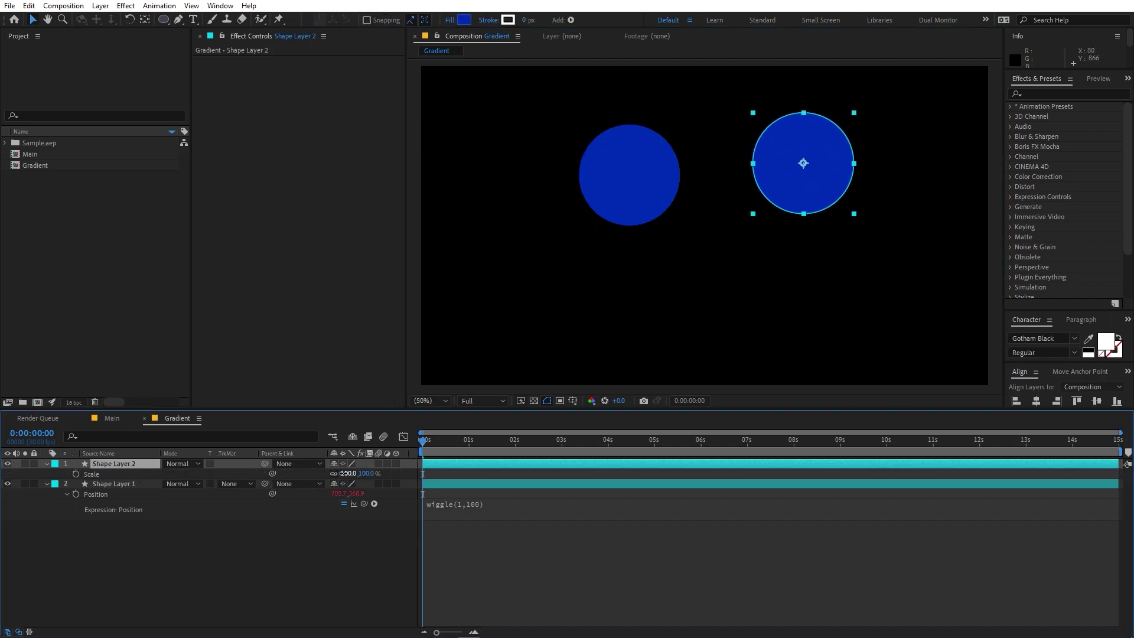
{"action": "left_click_drag", "start_coordinate": [346, 473], "coordinate": [379, 483]}
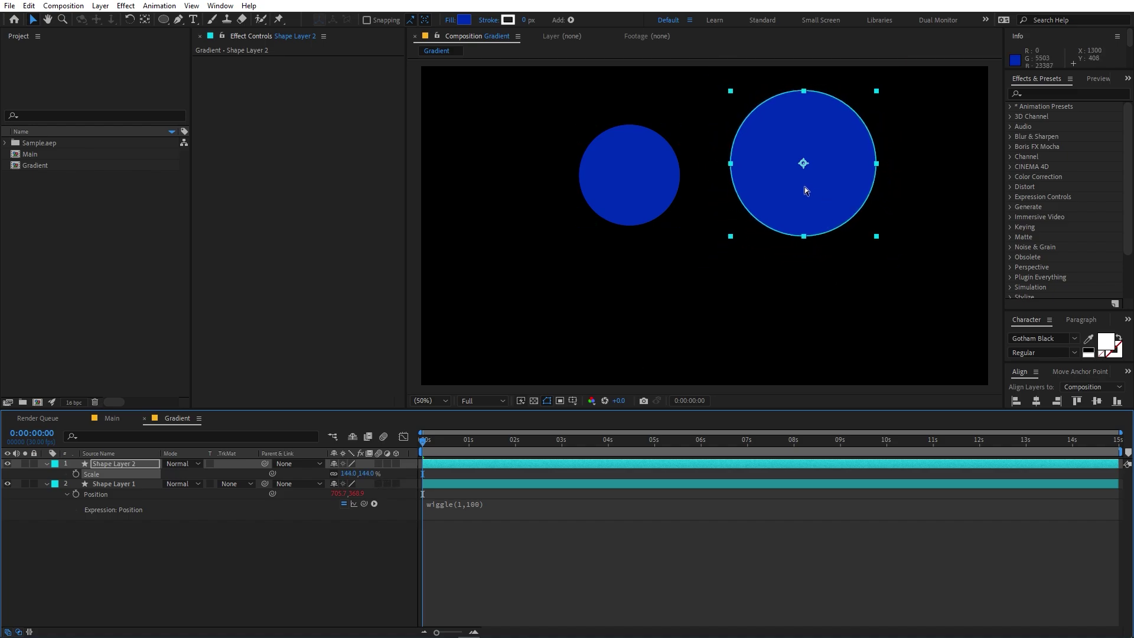
Step: Duplicate the large circle, move the copy down and to the left near the frame's centre, and set its Scale to 82.7%
{"action": "key", "text": "ctrl+d"}
{"action": "left_click_drag", "start_coordinate": [802, 180], "coordinate": [743, 277]}
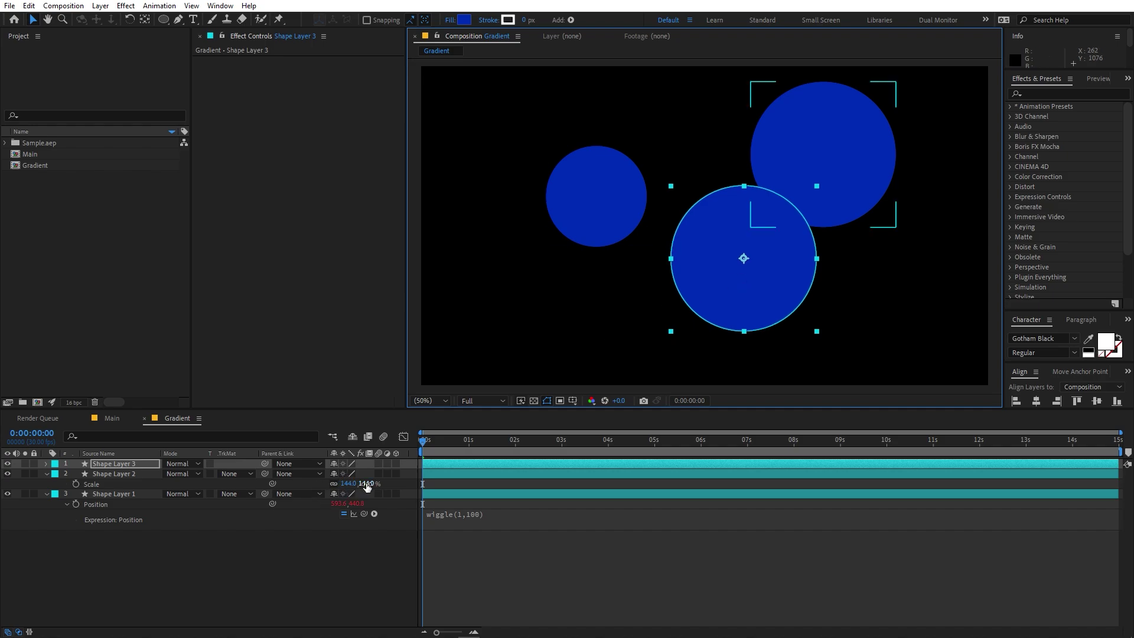
{"action": "key", "text": "s"}
{"action": "left_click_drag", "start_coordinate": [347, 473], "coordinate": [565, 312]}
Step: Duplicate the central circle, place the copy near the frame's bottom edge, and set its Scale to 48.3%
{"action": "left_click_drag", "start_coordinate": [736, 266], "coordinate": [715, 349]}
{"action": "key", "text": "ctrl+d"}
{"action": "key", "text": "s"}
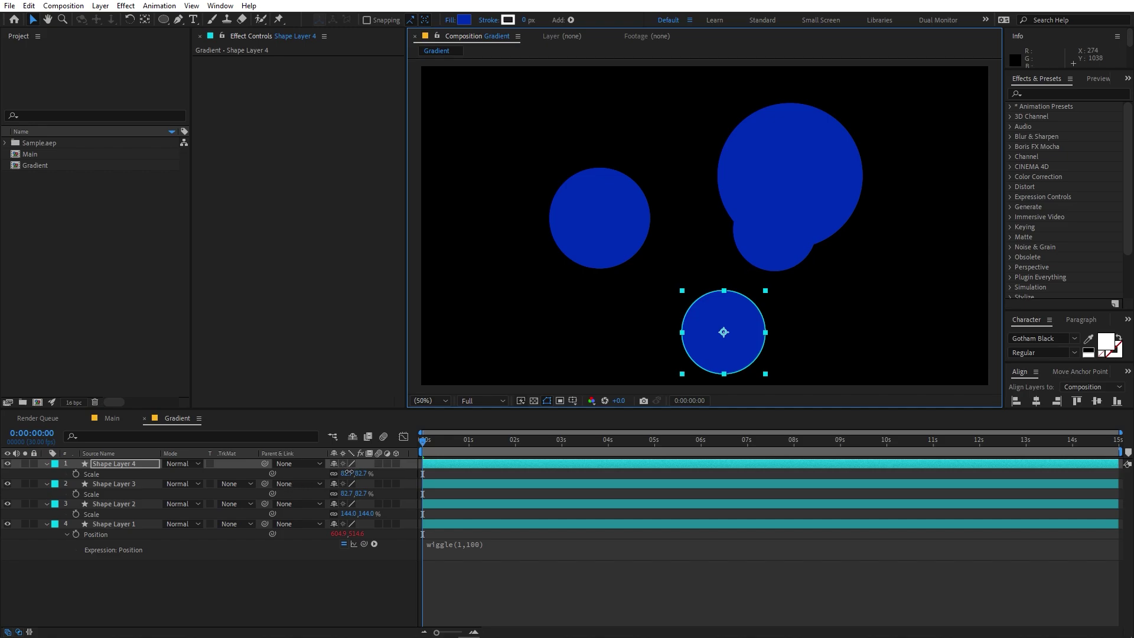
{"action": "left_click_drag", "start_coordinate": [348, 473], "coordinate": [125, 464]}
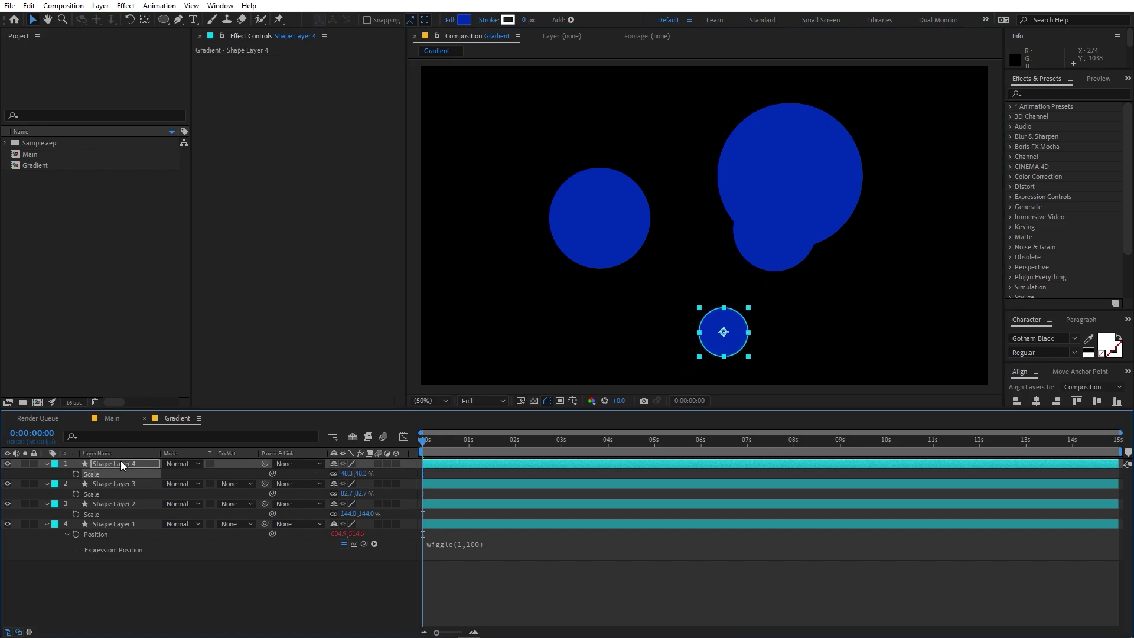
Step: Duplicate the small bottom circle, move one of the pair to the right, and set that circle's Scale to 124.3%
{"action": "left_click", "coordinate": [120, 462]}
{"action": "key", "text": "ctrl+d"}
{"action": "left_click_drag", "start_coordinate": [759, 310], "coordinate": [815, 317]}
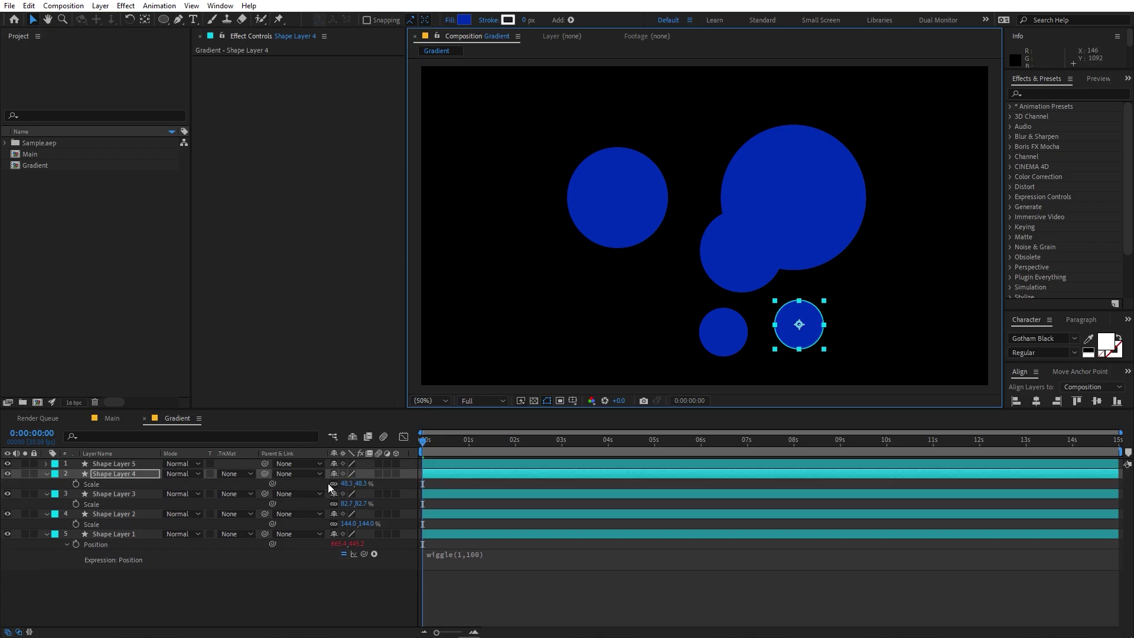
{"action": "left_click_drag", "start_coordinate": [348, 482], "coordinate": [394, 489]}
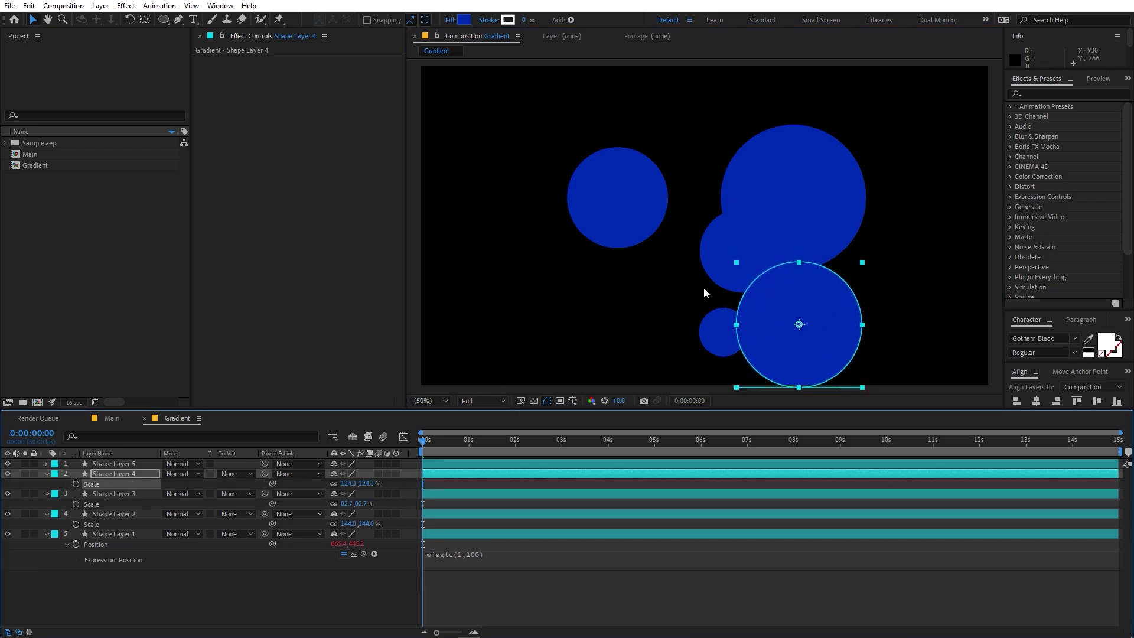
Step: Move the two upper circles and the central circle upward, and nudge the large lower-right circle slightly up
{"action": "left_click_drag", "start_coordinate": [809, 203], "coordinate": [807, 161]}
{"action": "left_click_drag", "start_coordinate": [738, 253], "coordinate": [742, 195]}
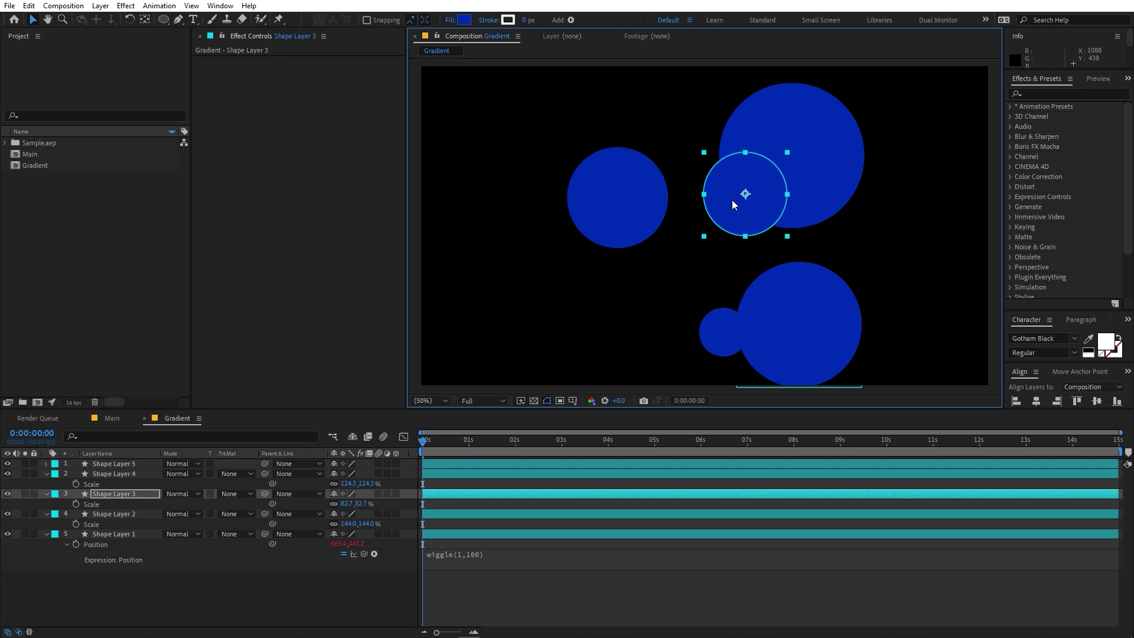
{"action": "left_click_drag", "start_coordinate": [624, 201], "coordinate": [623, 171]}
{"action": "mouse_move", "coordinate": [807, 318]}
{"action": "left_mouse_down"}
{"action": "mouse_move", "coordinate": [828, 328]}
{"action": "mouse_move", "coordinate": [808, 313]}
{"action": "left_mouse_up"}
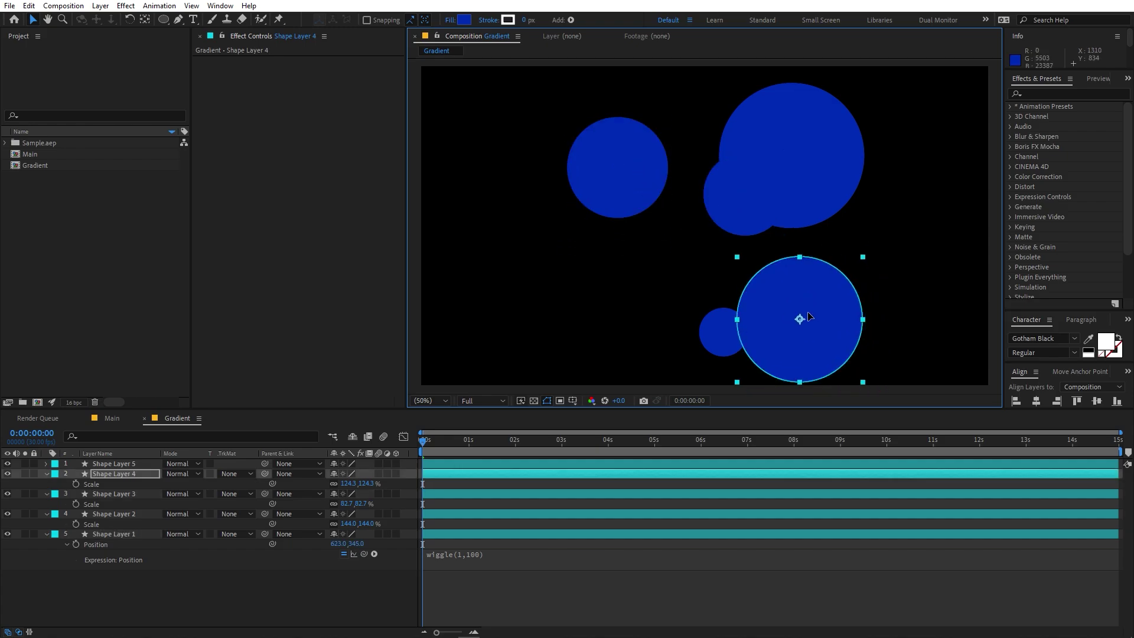
Step: Duplicate the smallest circle, place the copy in the lower left of the cluster, and set its Scale to 89.3%
{"action": "left_click", "coordinate": [121, 462]}
{"action": "key", "text": "ctrl+d"}
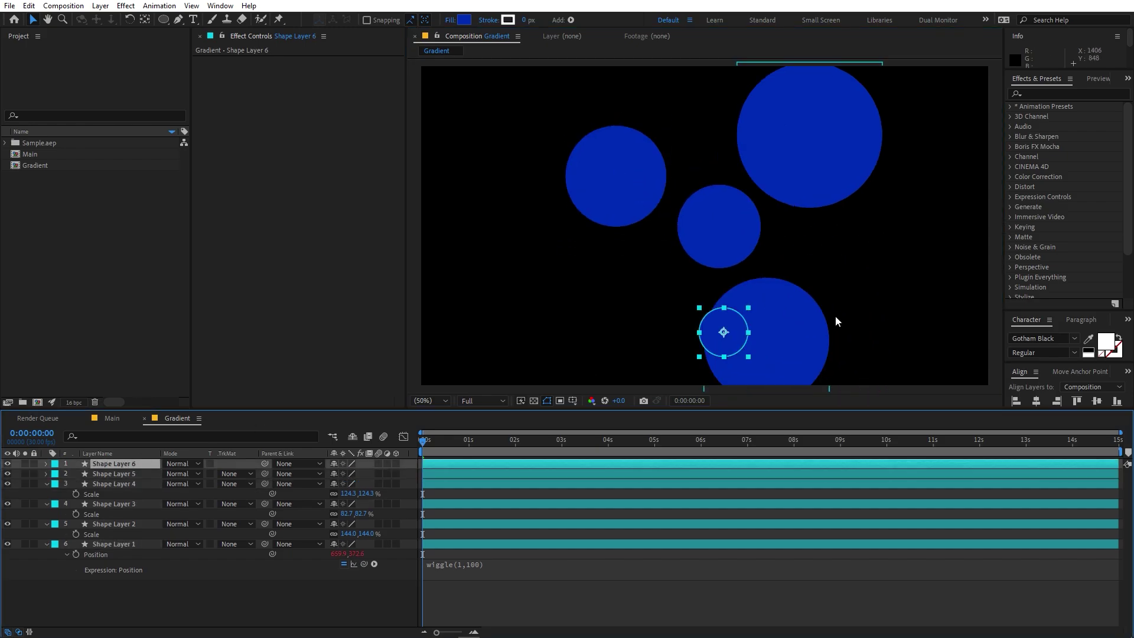
{"action": "left_click_drag", "start_coordinate": [718, 339], "coordinate": [602, 324]}
{"action": "key", "text": "s"}
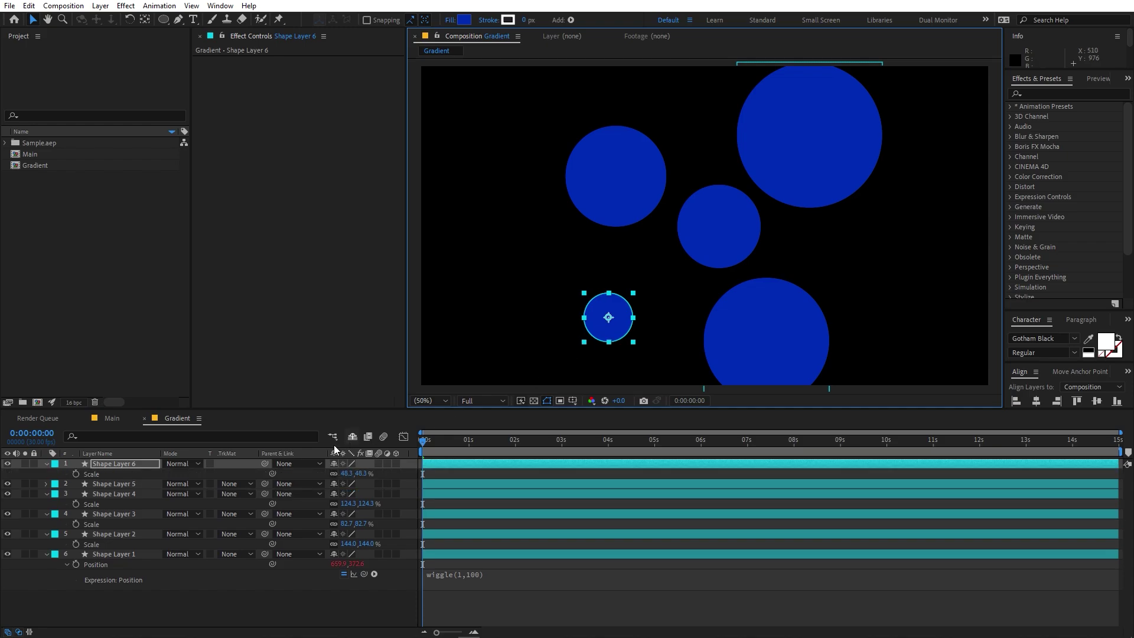
{"action": "left_click_drag", "start_coordinate": [348, 473], "coordinate": [376, 479]}
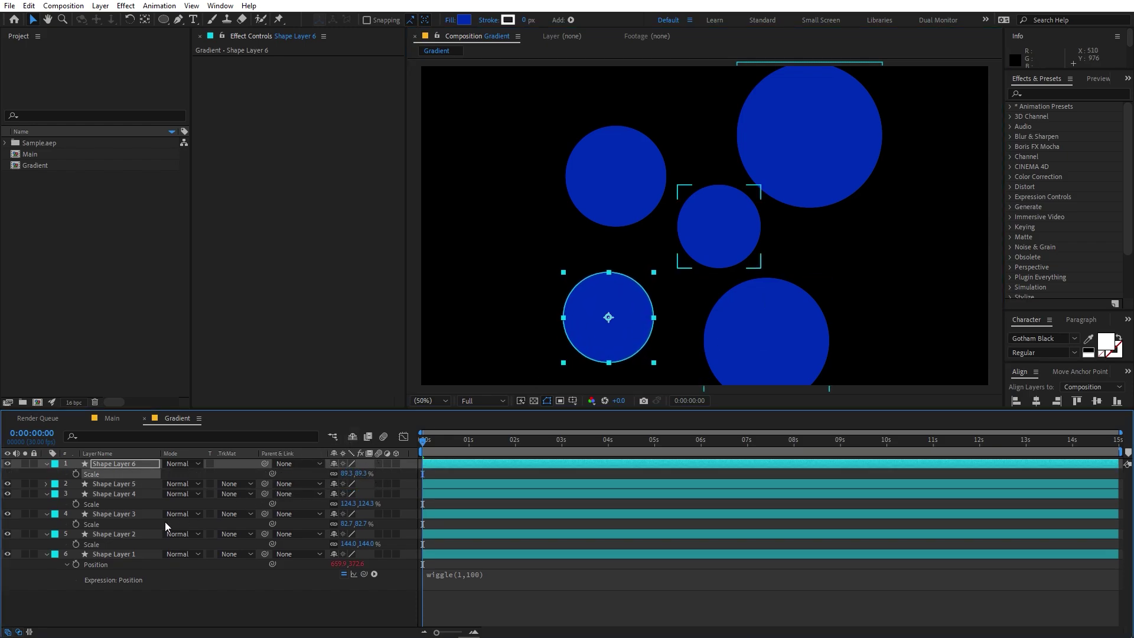
Step: Collapse all layer properties and rearrange the circles, shifting the lower-right pair right, the upper-left circle right, and the central circle up and left
{"action": "key", "text": "ctrl+a"}
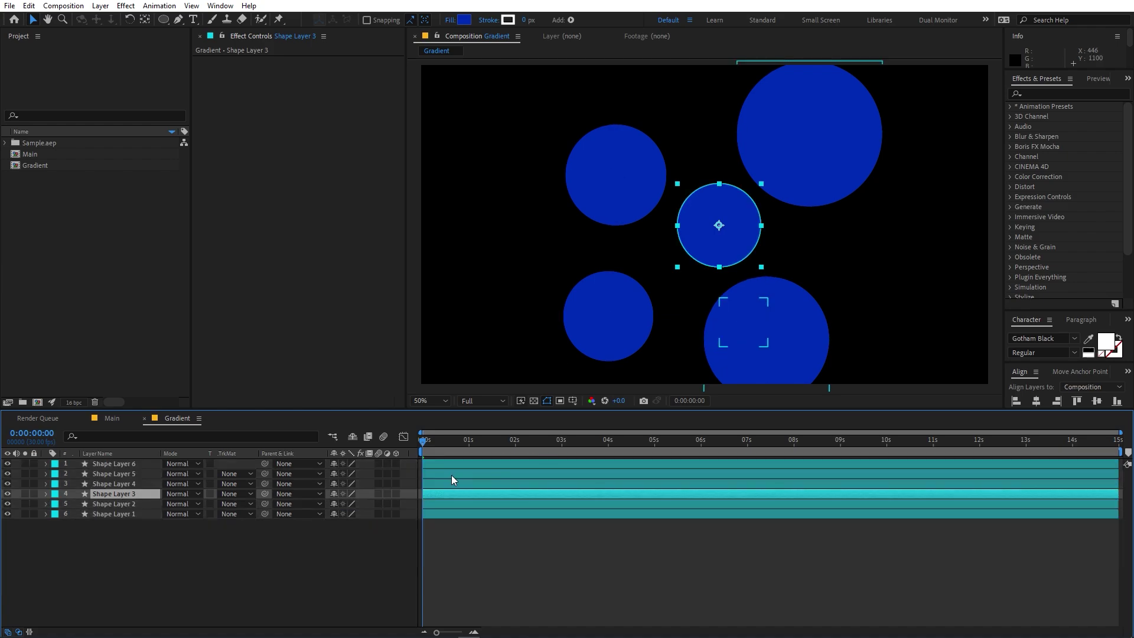
{"action": "left_click", "coordinate": [451, 474]}
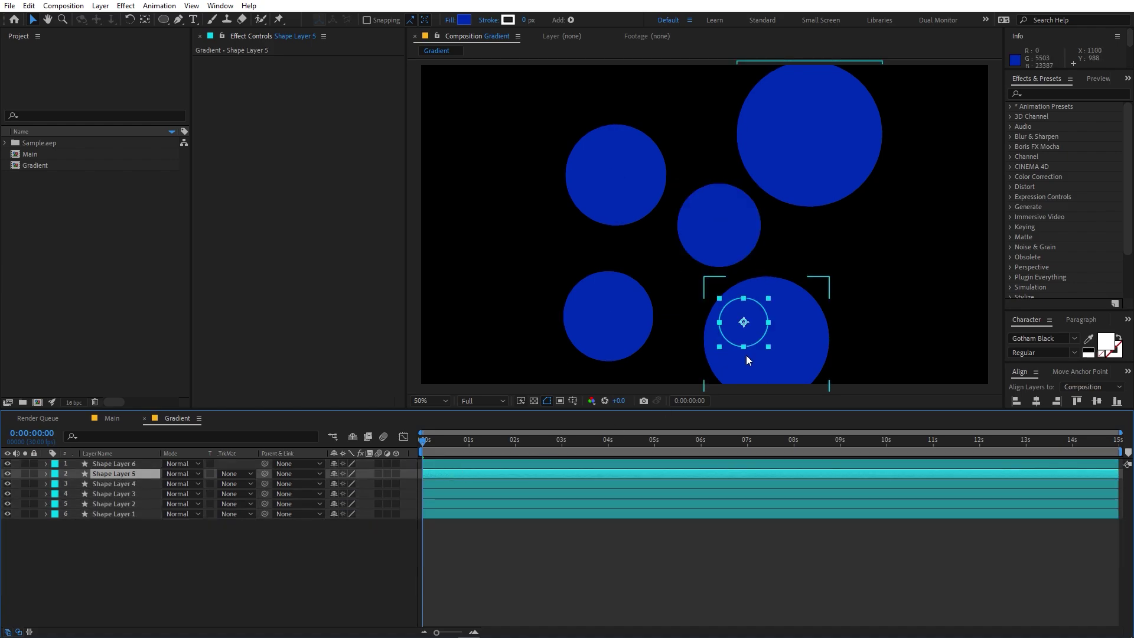
{"action": "left_click_drag", "start_coordinate": [744, 325], "coordinate": [801, 291]}
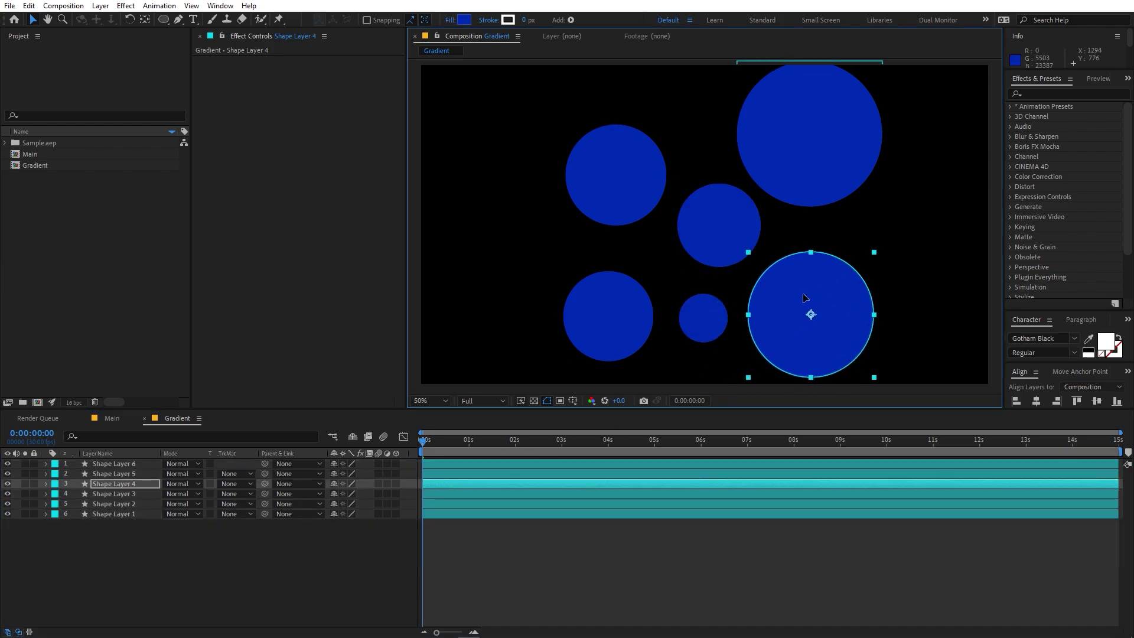
{"action": "left_click_drag", "start_coordinate": [719, 317], "coordinate": [772, 315]}
{"action": "left_click_drag", "start_coordinate": [626, 180], "coordinate": [642, 179]}
{"action": "left_click_drag", "start_coordinate": [724, 226], "coordinate": [710, 210]}
{"action": "left_click_drag", "start_coordinate": [808, 165], "coordinate": [802, 170]}
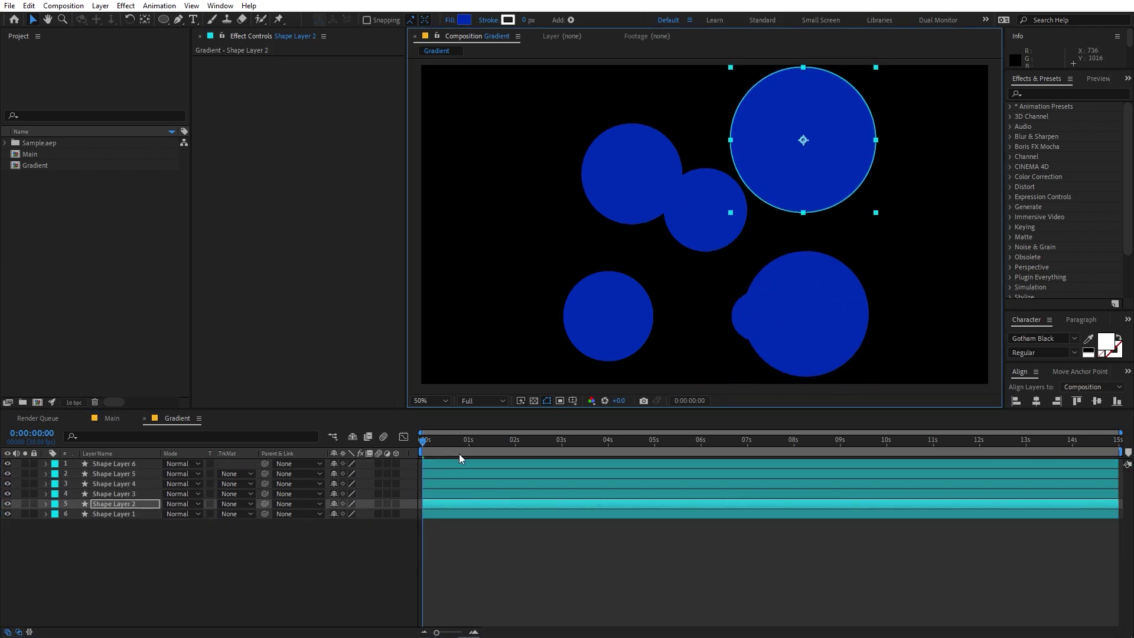
Step: Preview the wiggling circles from the start of the Gradient composition
{"action": "left_click_drag", "start_coordinate": [440, 441], "coordinate": [421, 443]}
{"action": "key", "text": "space"}
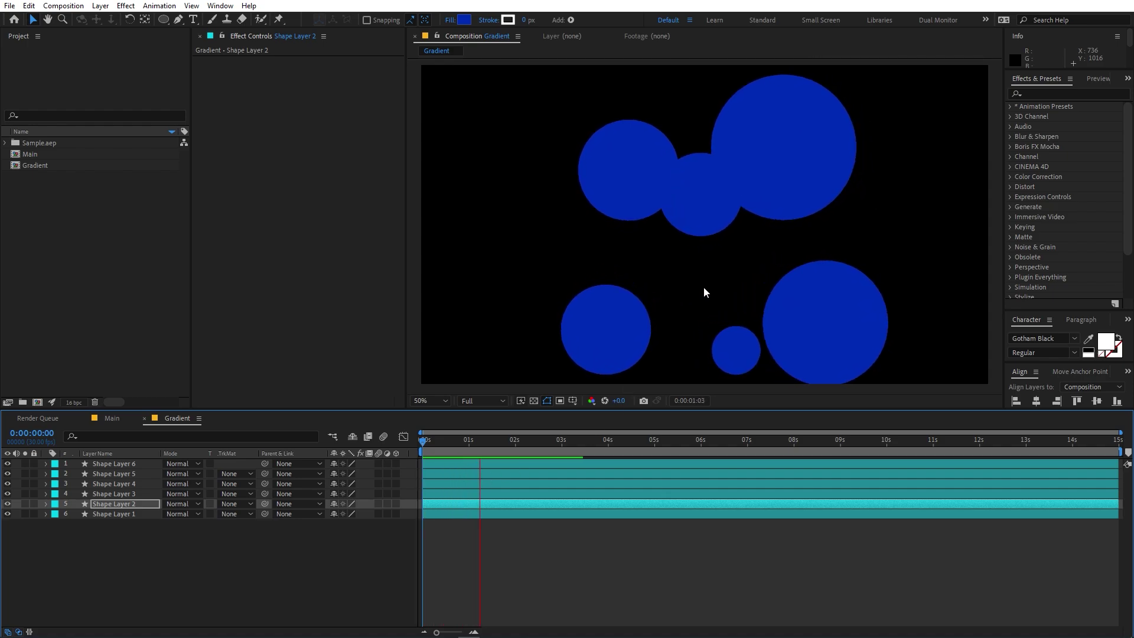
{"action": "key", "text": "space"}
Step: Rearrange the circles, moving the large lower-right one up, the lower-left one up-right, the smallest up-left, and the upper-left one down-left
{"action": "left_click_drag", "start_coordinate": [780, 321], "coordinate": [784, 287]}
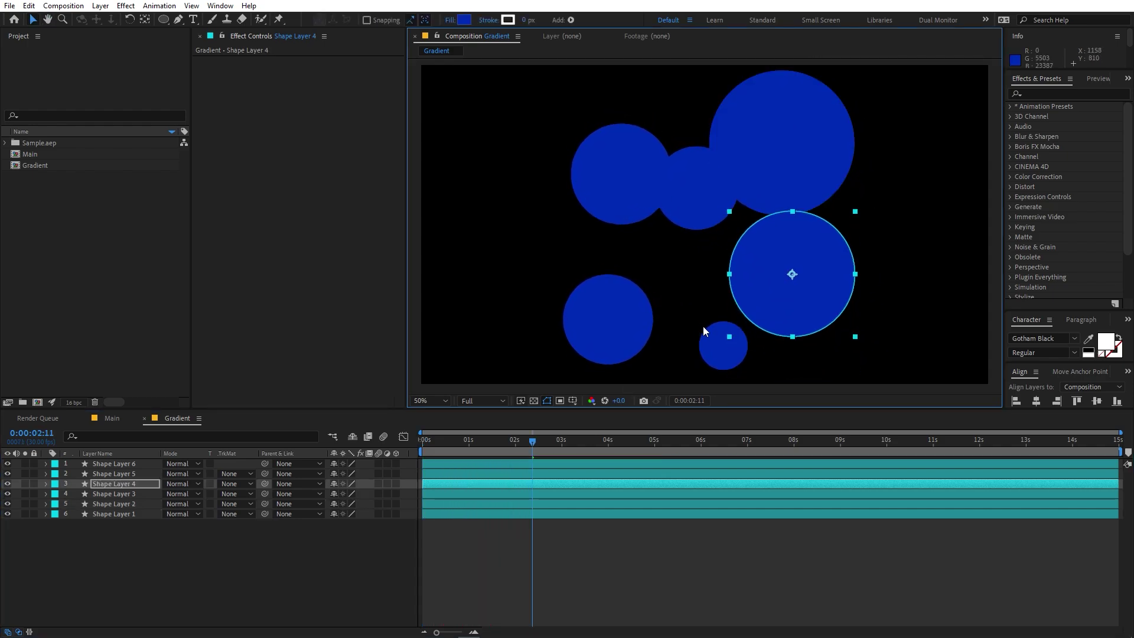
{"action": "left_click_drag", "start_coordinate": [624, 303], "coordinate": [655, 274]}
{"action": "left_click_drag", "start_coordinate": [720, 349], "coordinate": [684, 318]}
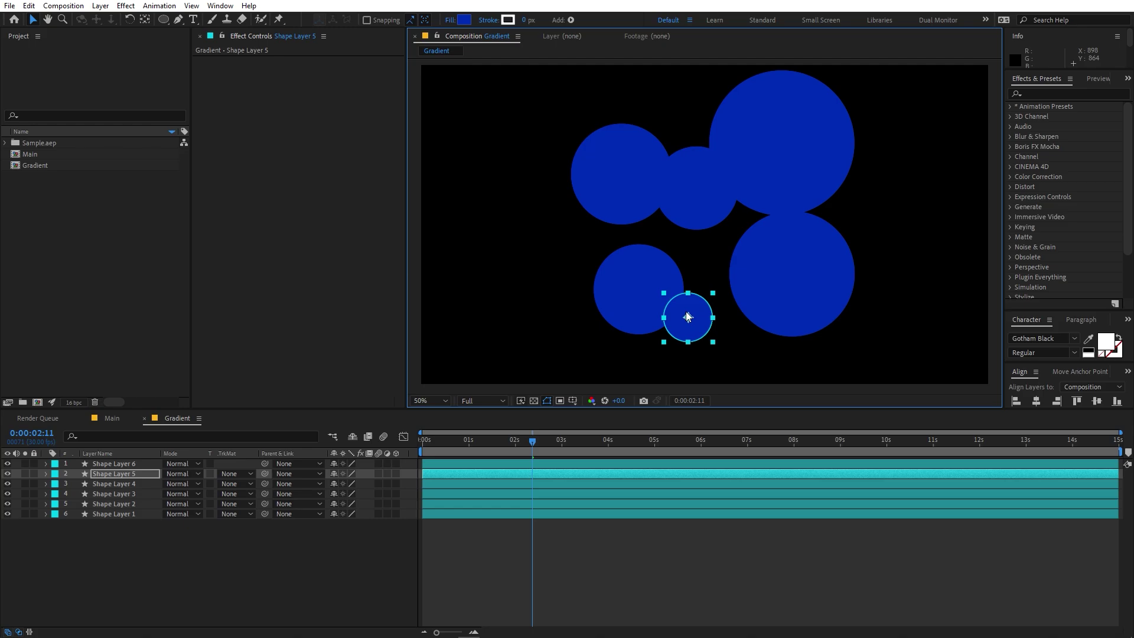
{"action": "left_click_drag", "start_coordinate": [637, 192], "coordinate": [624, 206]}
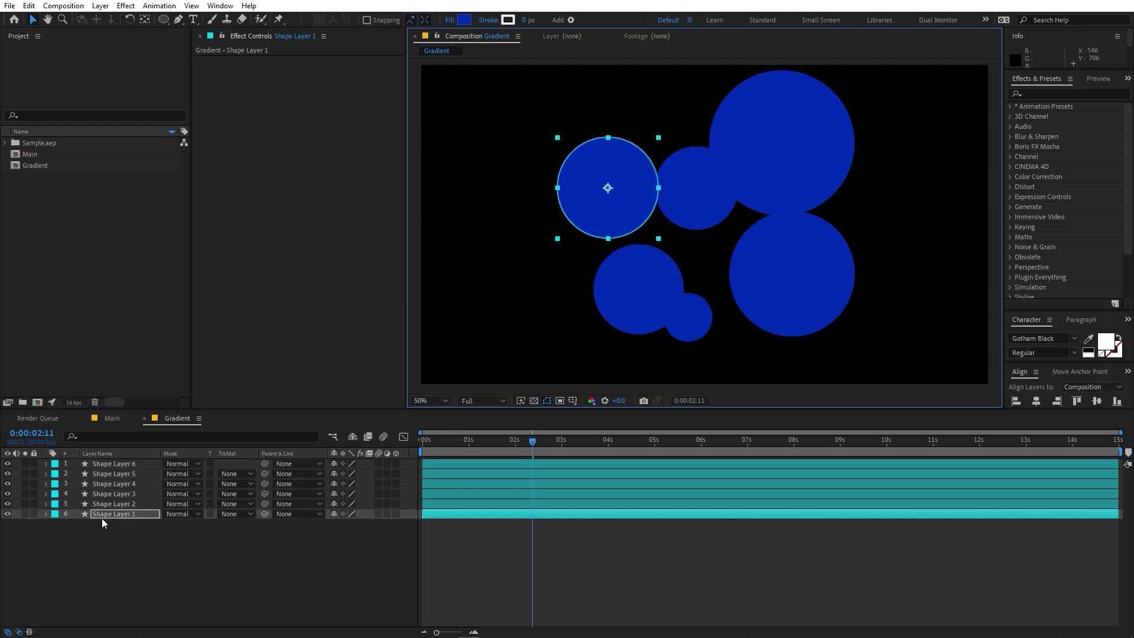
Step: Reveal Position on all six shape layers and change Shape Layer 6's position expression to wiggle(1,200)
{"action": "left_click", "coordinate": [124, 462], "text": "shift"}
{"action": "key", "text": "p"}
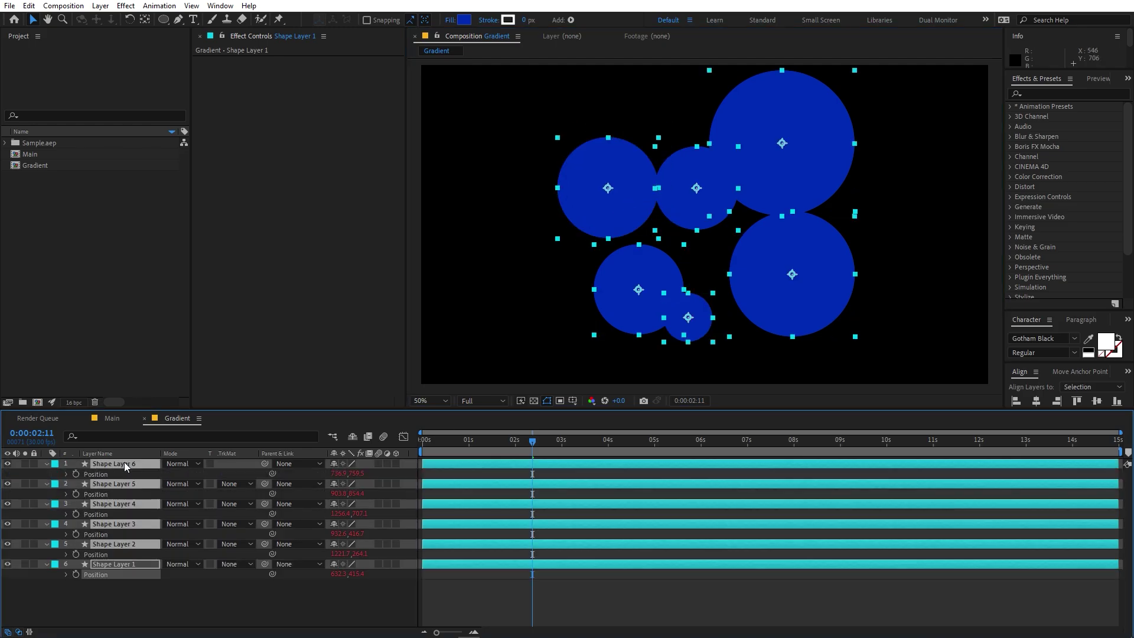
{"action": "left_click", "coordinate": [169, 588]}
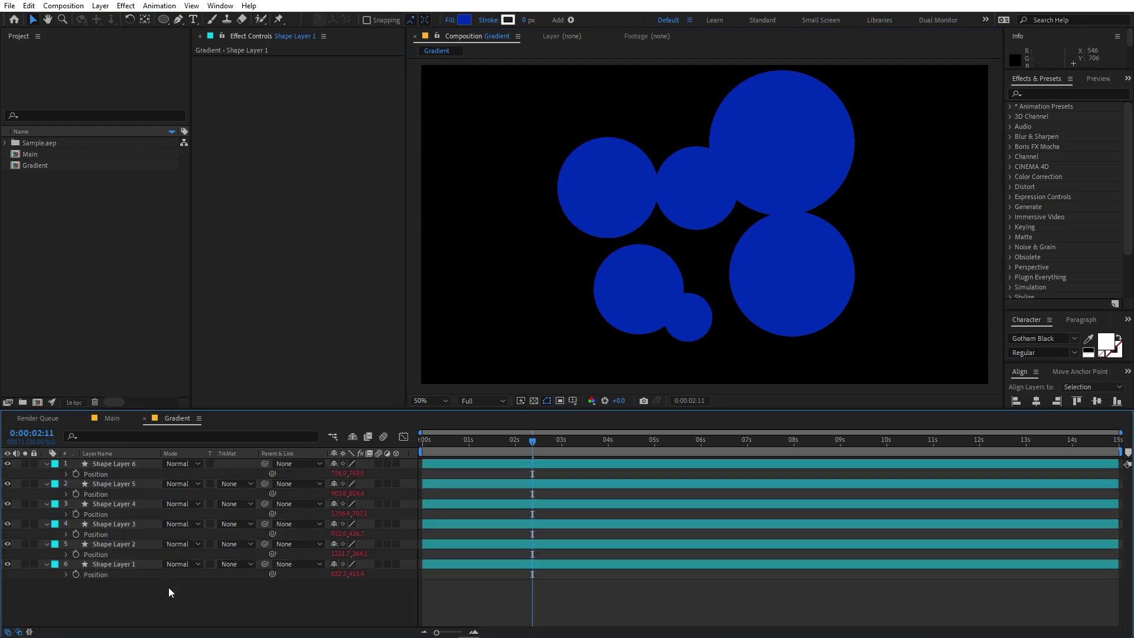
{"action": "left_click", "coordinate": [66, 474]}
{"action": "left_click", "coordinate": [475, 484]}
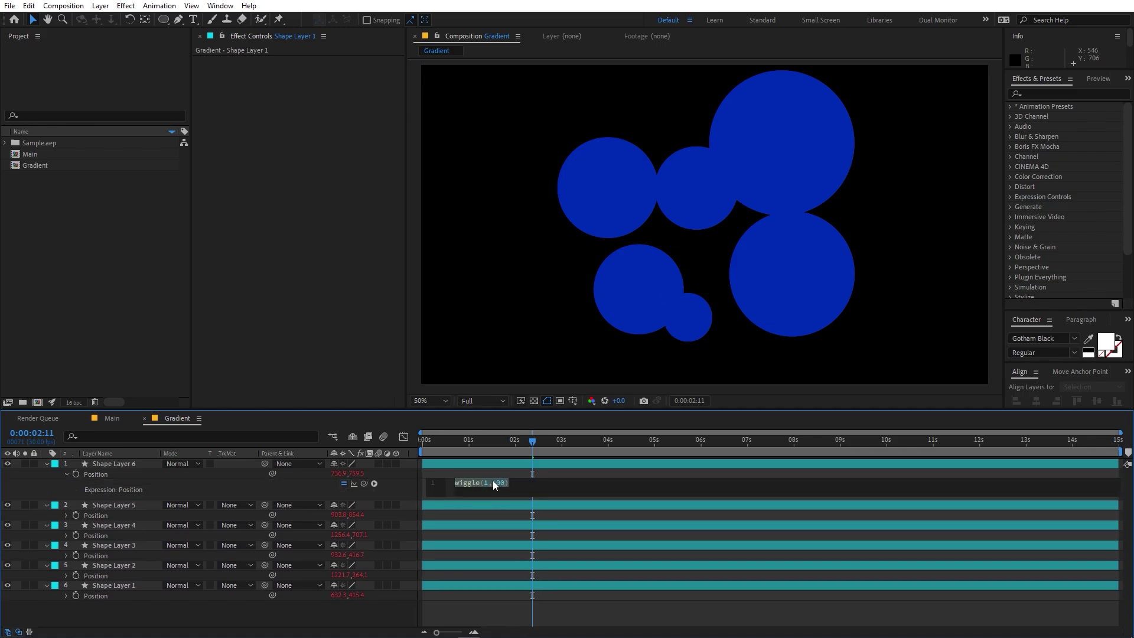
{"action": "left_click", "coordinate": [493, 481]}
{"action": "key", "text": "BackSpace"}
{"action": "type", "text": "2"}
{"action": "left_click", "coordinate": [114, 525]}
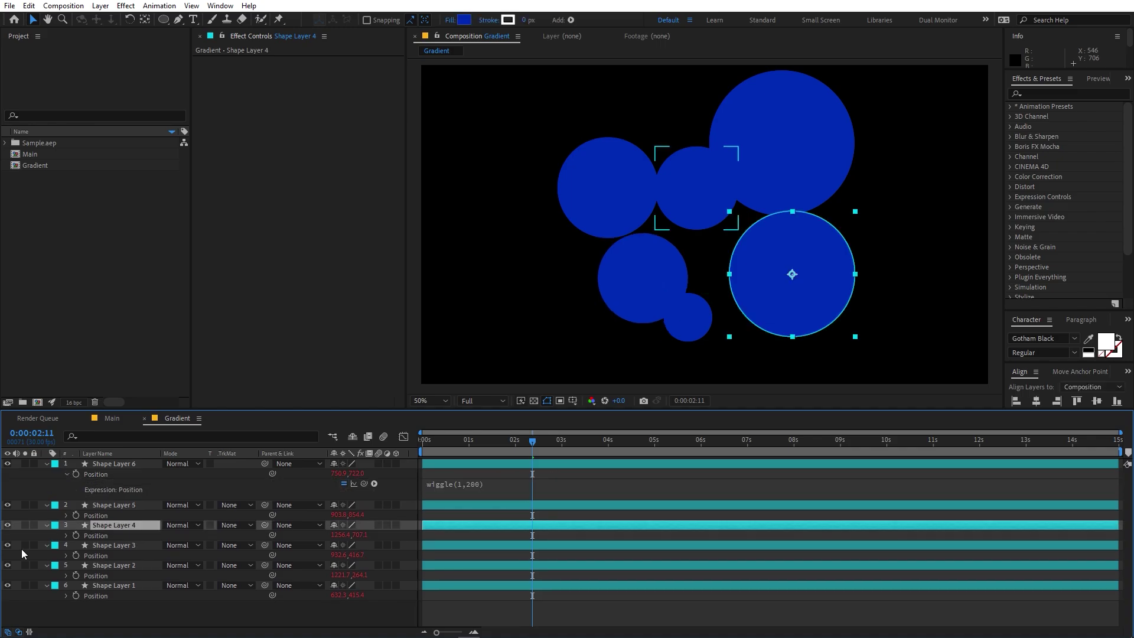
Step: Change the position expression of Shape Layer 4 to wiggle(1,300)
{"action": "left_click", "coordinate": [66, 536]}
{"action": "left_click", "coordinate": [472, 553]}
{"action": "left_click", "coordinate": [473, 545]}
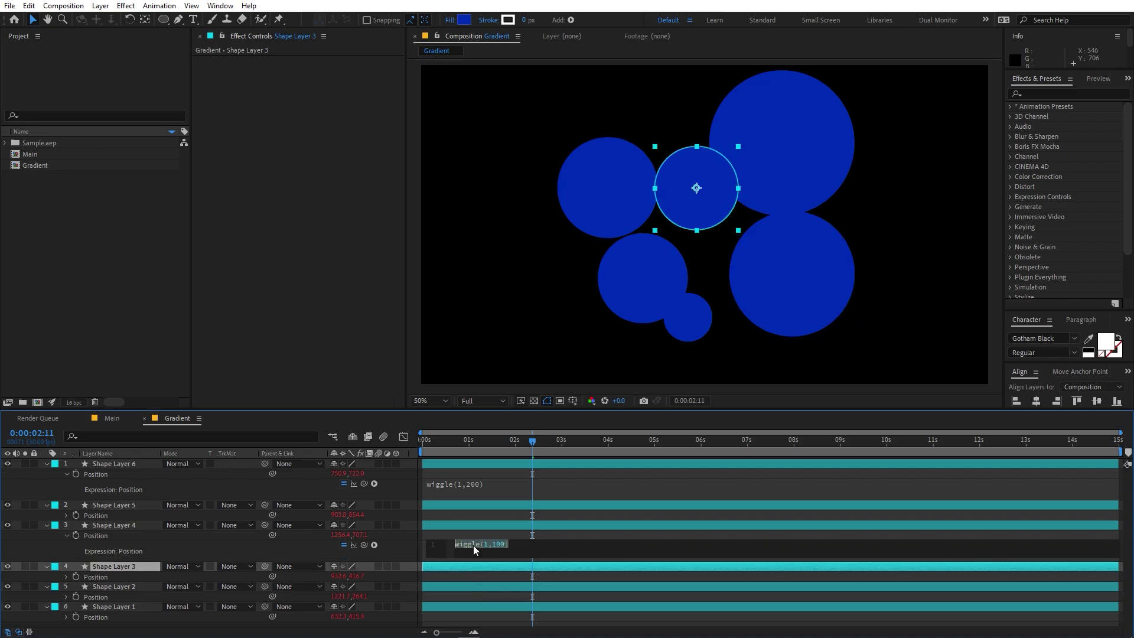
{"action": "left_click", "coordinate": [496, 544]}
{"action": "key", "text": "BackSpace"}
{"action": "type", "text": "3"}
{"action": "left_click", "coordinate": [542, 505]}
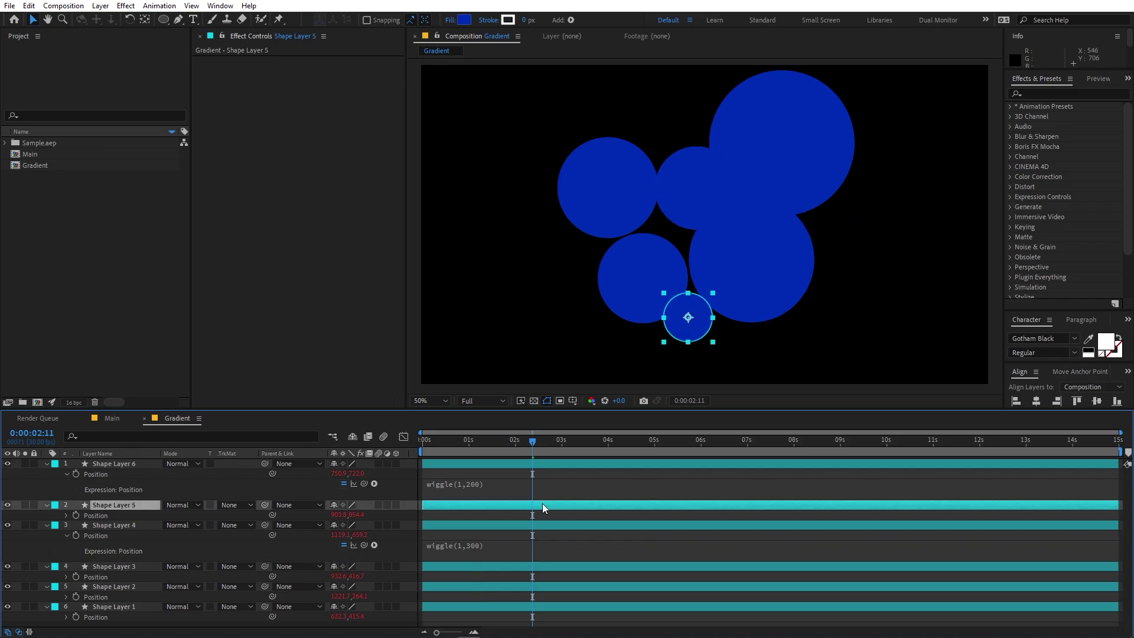
Step: Change the position expression of the upper-left circle, Shape Layer 1, to wiggle(1,400)
{"action": "left_click", "coordinate": [629, 197]}
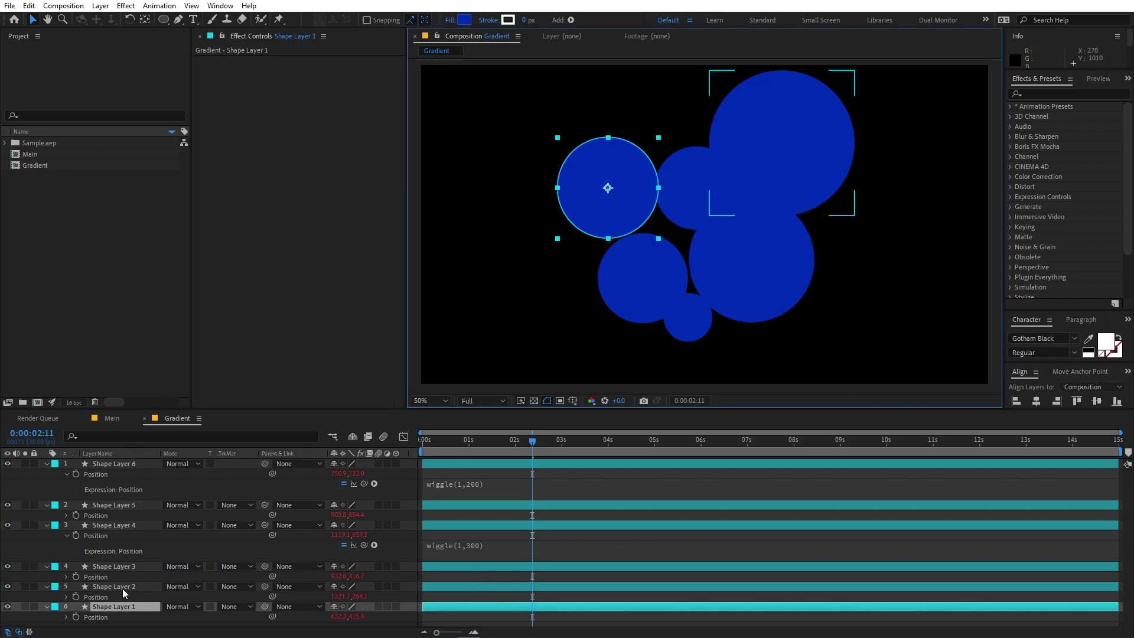
{"action": "left_click", "coordinate": [67, 617]}
{"action": "left_click", "coordinate": [460, 608]}
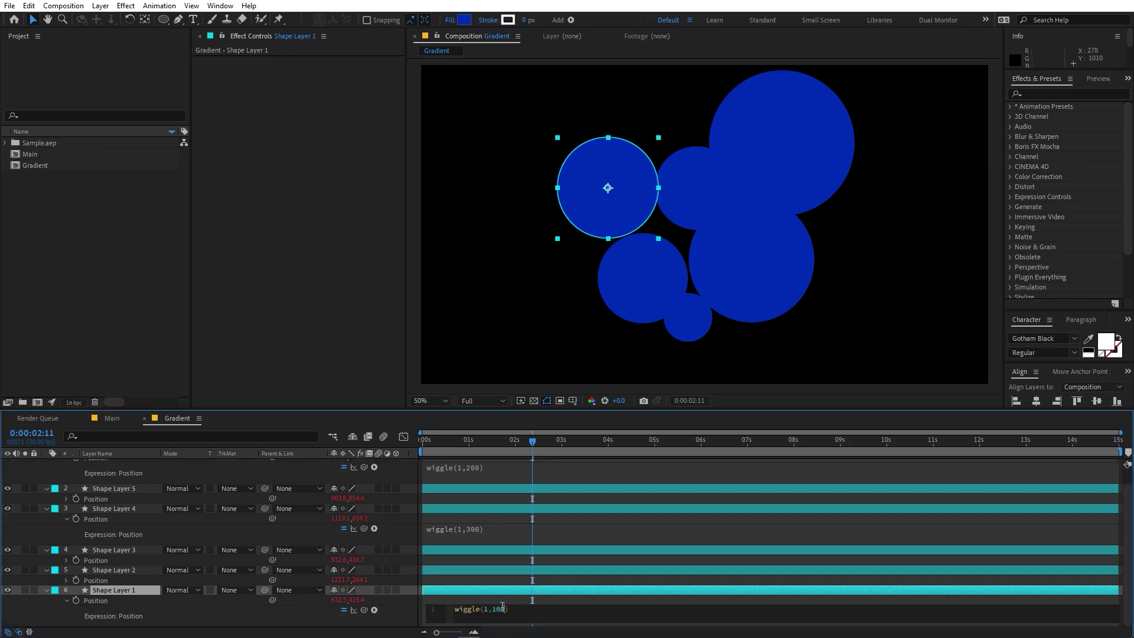
{"action": "key", "text": "BackSpace"}
{"action": "type", "text": "4"}
{"action": "left_click", "coordinate": [663, 487]}
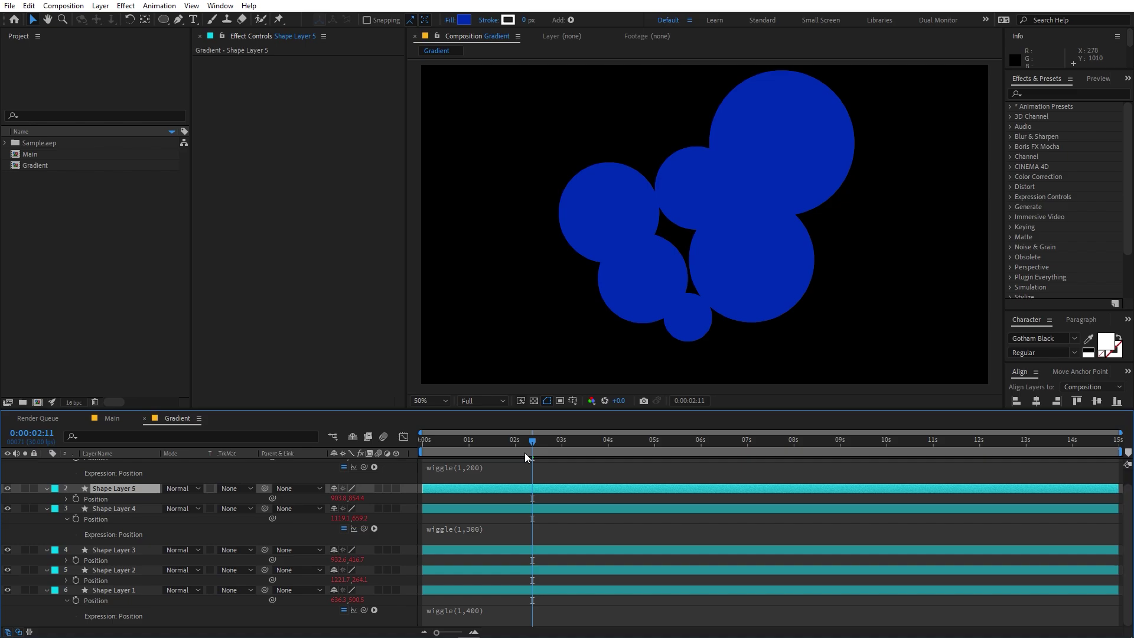
Step: Preview the revised wiggle motion, return to the composition start, and collapse all layer properties
{"action": "key", "text": "space"}
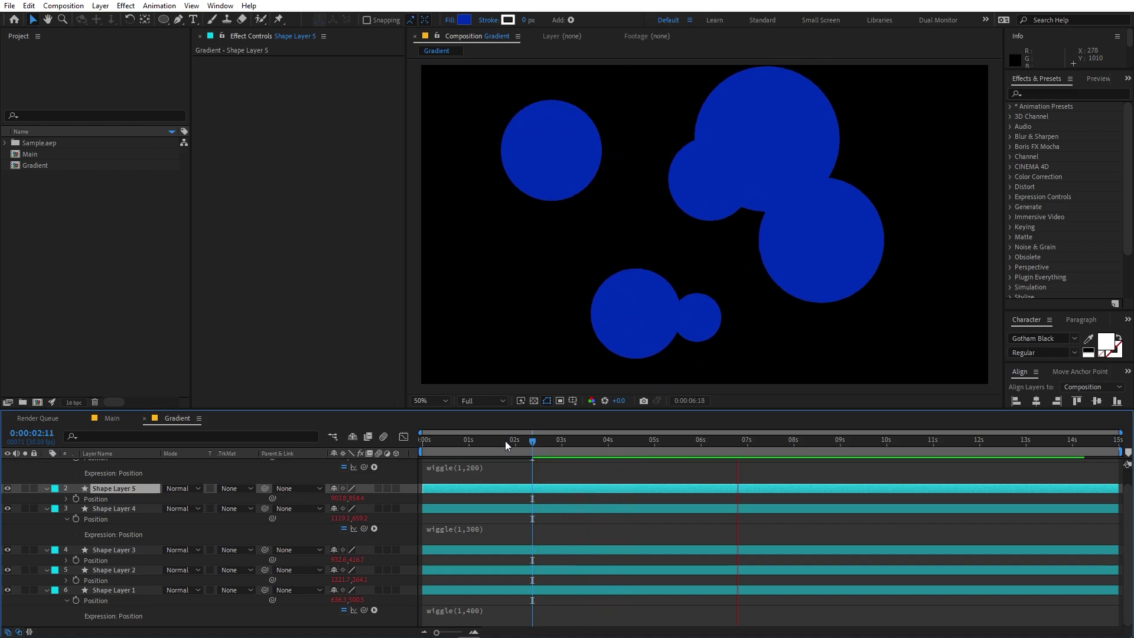
{"action": "left_click_drag", "start_coordinate": [505, 440], "coordinate": [407, 443]}
{"action": "scroll", "coordinate": [97, 470], "scroll_direction": "up", "scroll_amount": 1}
{"action": "key", "text": "ctrl+a"}
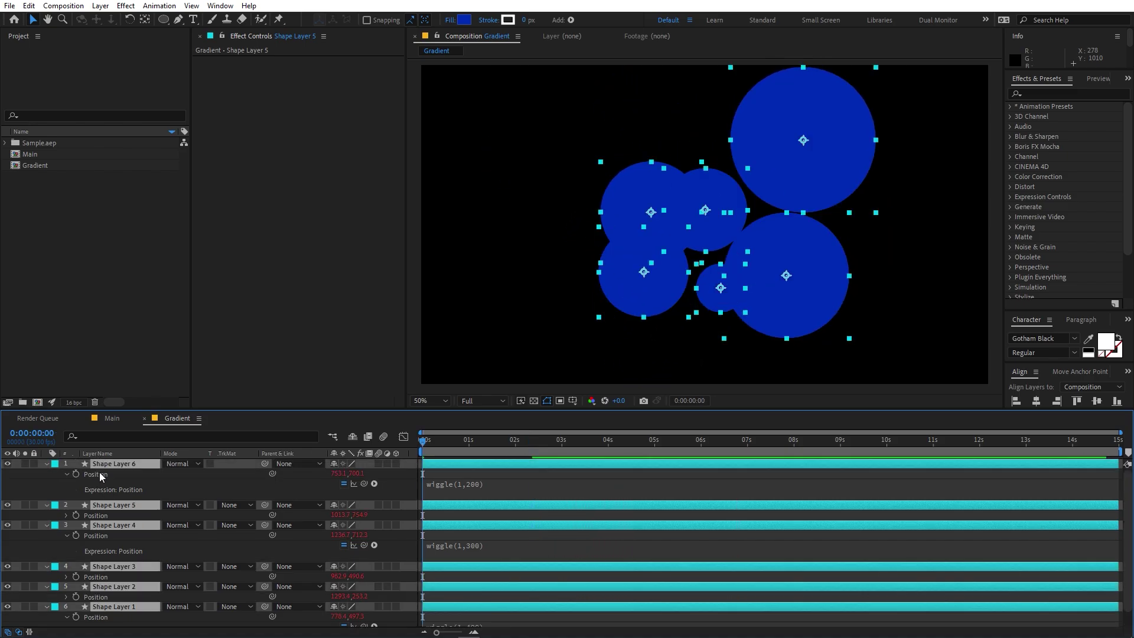
{"action": "key", "text": "u"}
{"action": "left_click", "coordinate": [118, 533]}
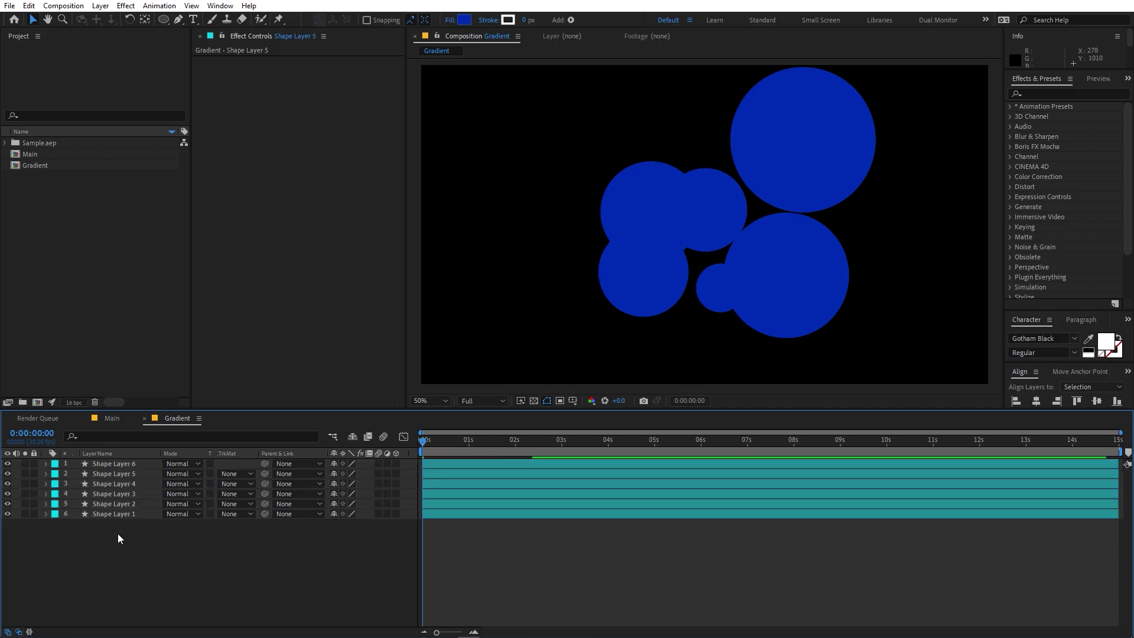
Step: Change Shape Layer 1's fill to a slightly darker blue, around 012EA0
{"action": "left_click", "coordinate": [119, 512]}
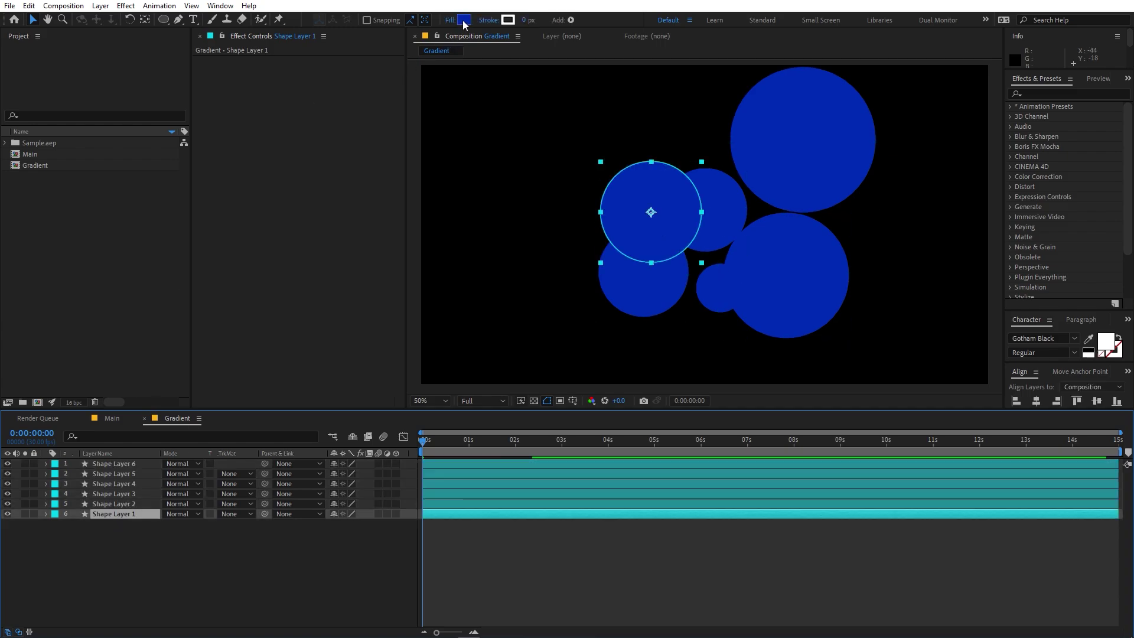
{"action": "left_click", "coordinate": [464, 21]}
{"action": "mouse_move", "coordinate": [263, 306]}
{"action": "left_mouse_down"}
{"action": "mouse_move", "coordinate": [259, 295]}
{"action": "mouse_move", "coordinate": [279, 323]}
{"action": "mouse_move", "coordinate": [260, 299]}
{"action": "mouse_move", "coordinate": [255, 313]}
{"action": "left_mouse_up"}
{"action": "left_click", "coordinate": [278, 319]}
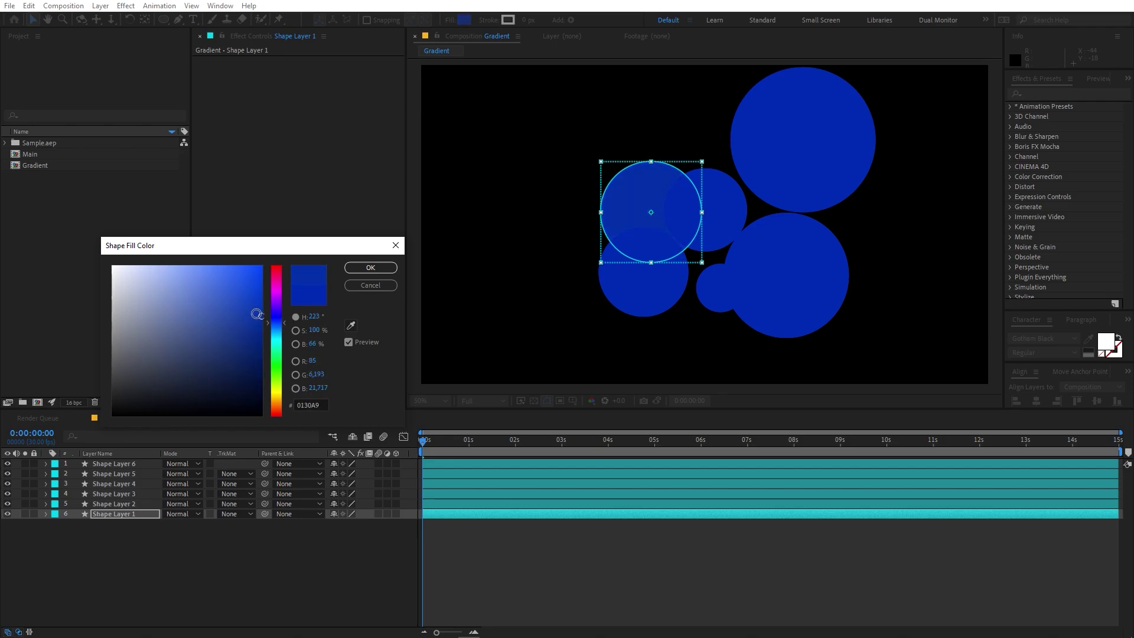
{"action": "left_click", "coordinate": [370, 268]}
Step: Match the fill of the lower-left circle, Shape Layer 6, to the darker blue 012EA0 sampled from the upper-left circle
{"action": "left_click", "coordinate": [646, 291]}
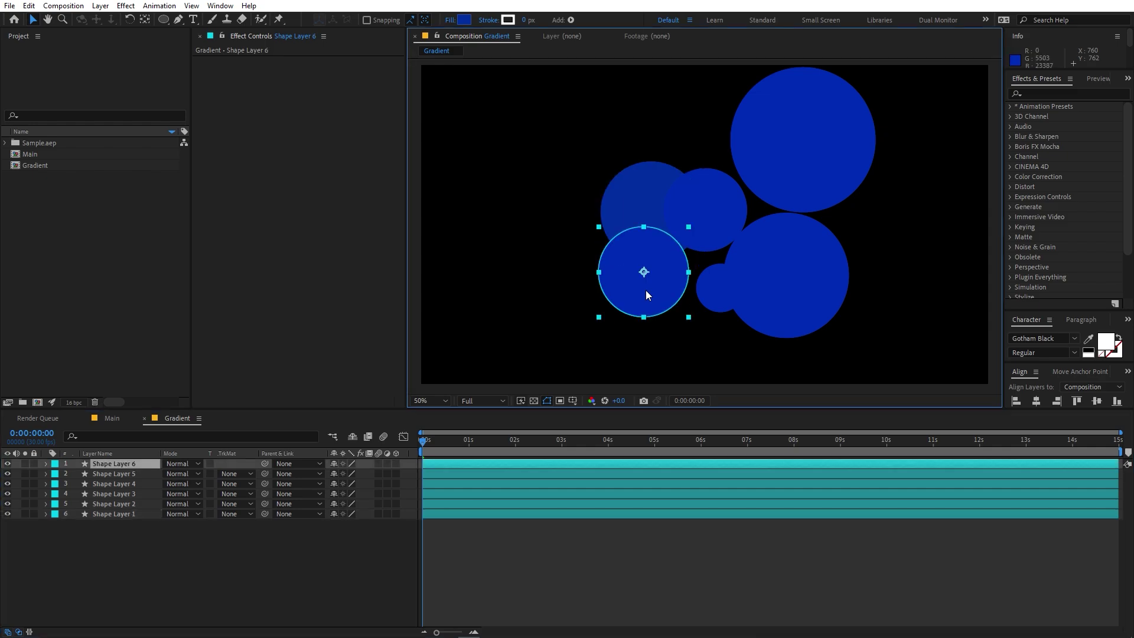
{"action": "left_click", "coordinate": [150, 464]}
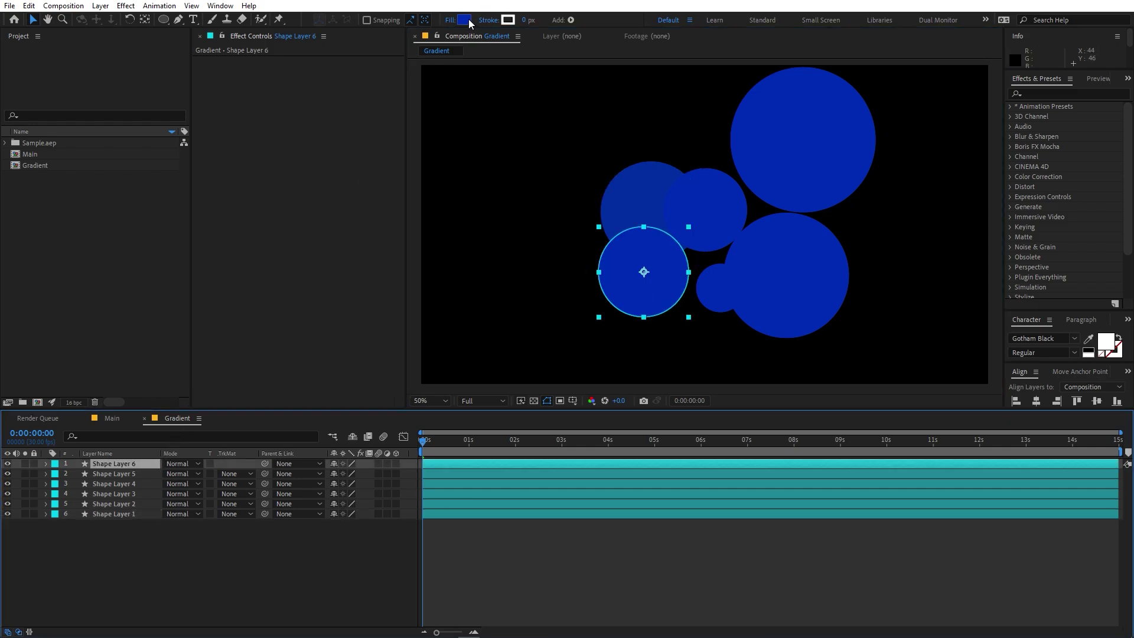
{"action": "left_click", "coordinate": [468, 20]}
{"action": "left_click", "coordinate": [353, 325]}
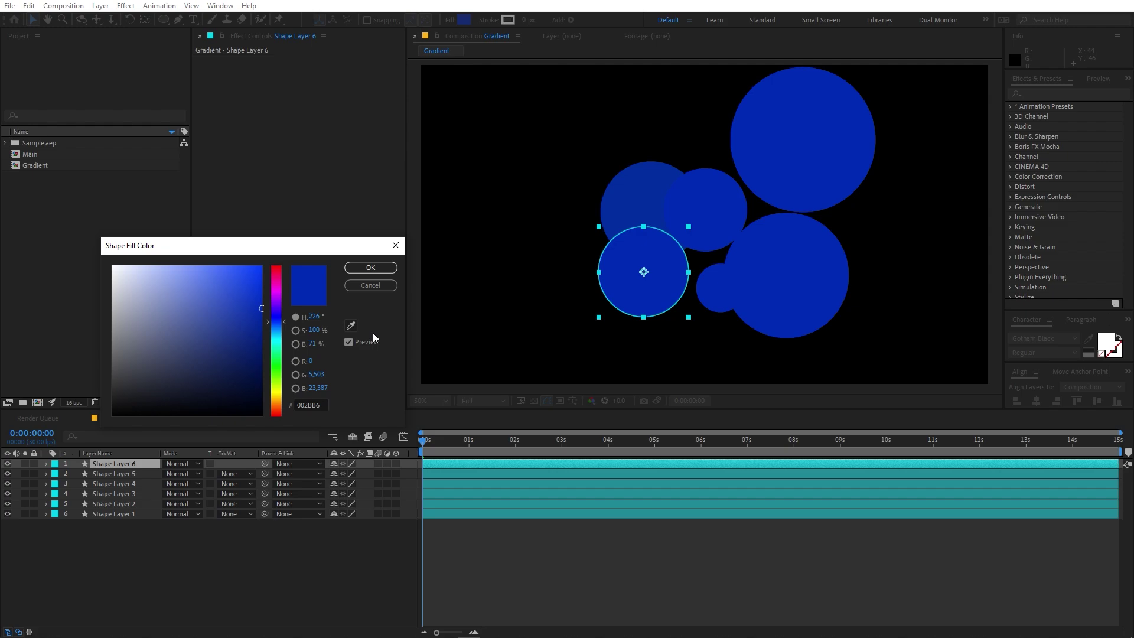
{"action": "left_click", "coordinate": [353, 326]}
{"action": "left_click", "coordinate": [611, 214]}
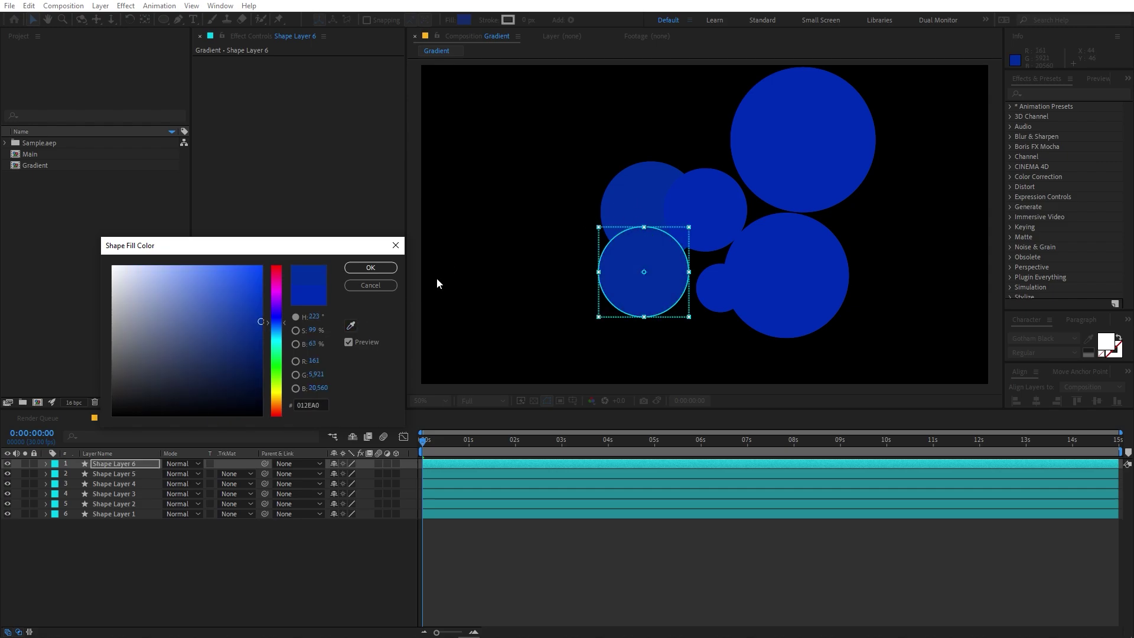
{"action": "left_click", "coordinate": [370, 267]}
Step: Set the fill of the large lower-right circle, Shape Layer 4, to white (FFFFFF)
{"action": "left_click", "coordinate": [779, 285]}
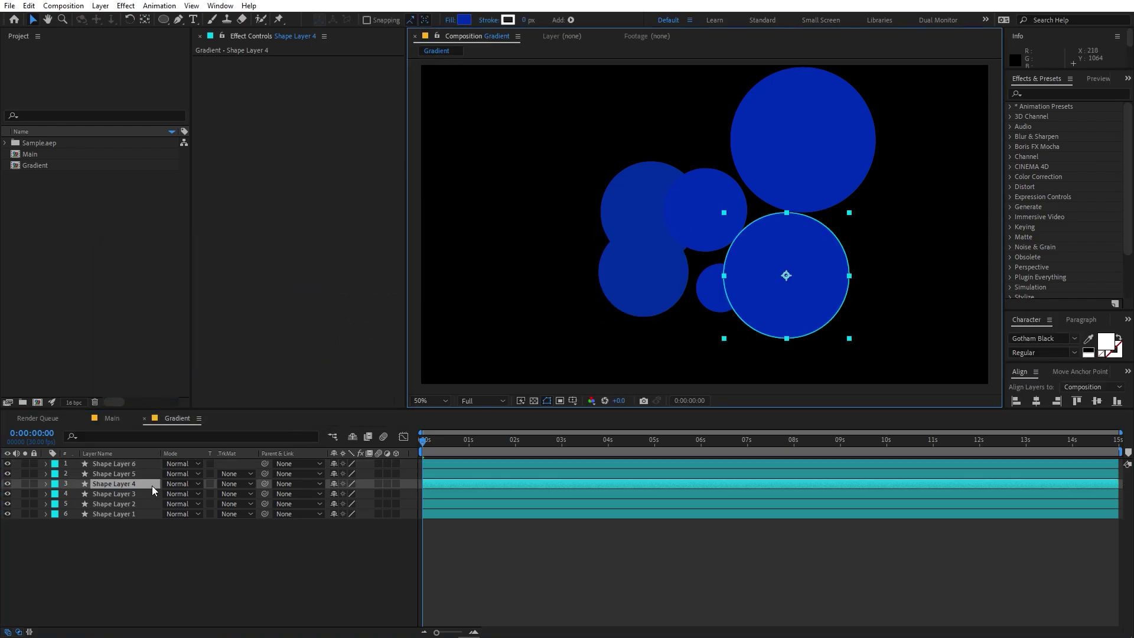
{"action": "left_click", "coordinate": [110, 483]}
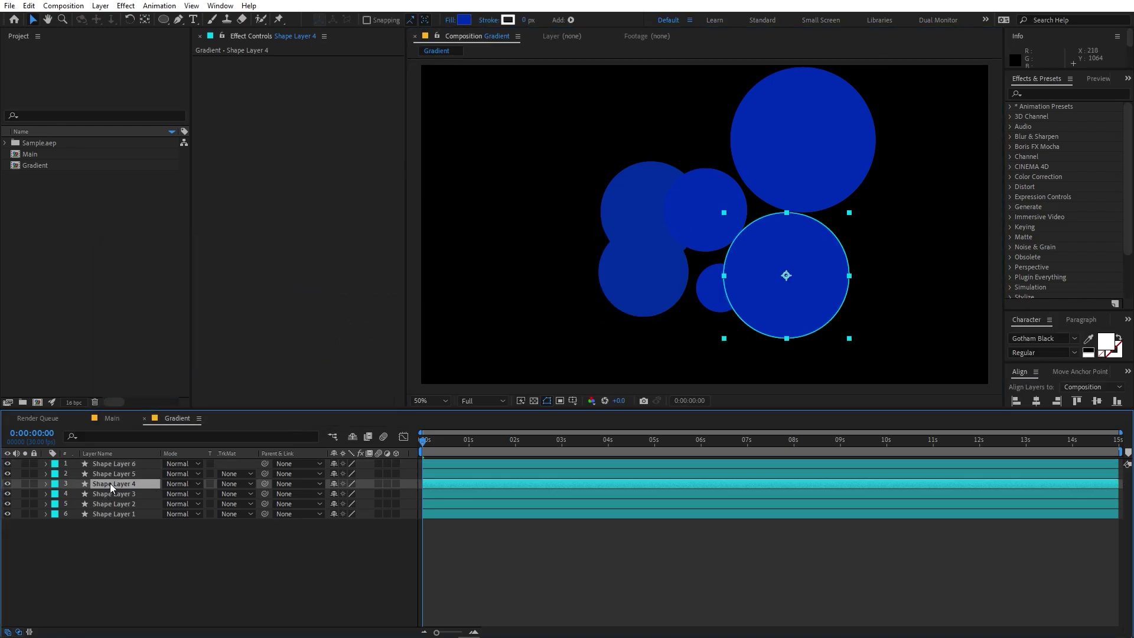
{"action": "left_click", "coordinate": [466, 21]}
{"action": "type", "text": "ffffff"}
{"action": "left_click", "coordinate": [370, 268]}
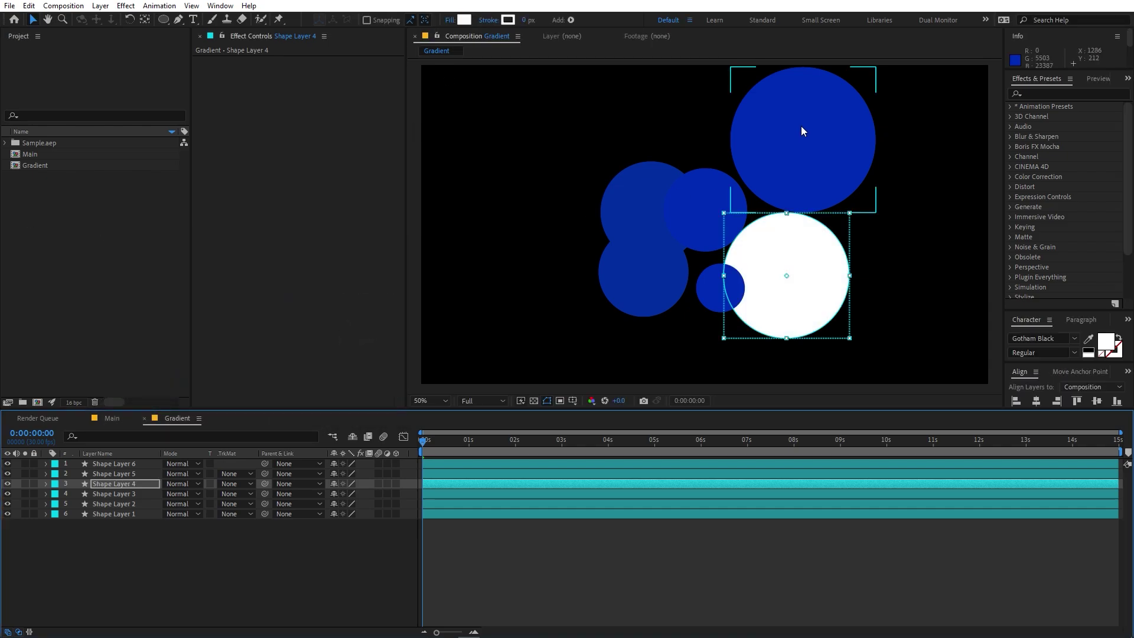
Step: Set the fill of the largest circle, Shape Layer 2, to light pink FFB7EA
{"action": "left_click", "coordinate": [800, 126]}
{"action": "left_click", "coordinate": [466, 21]}
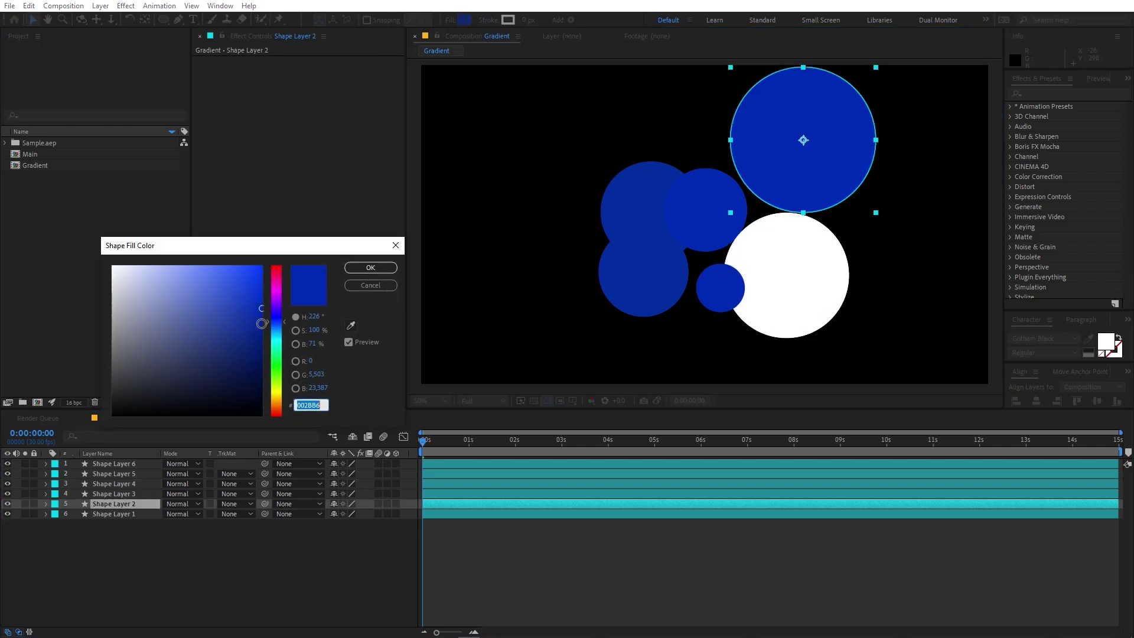
{"action": "left_click_drag", "start_coordinate": [275, 320], "coordinate": [279, 282]}
{"action": "left_click_drag", "start_coordinate": [203, 277], "coordinate": [154, 254]}
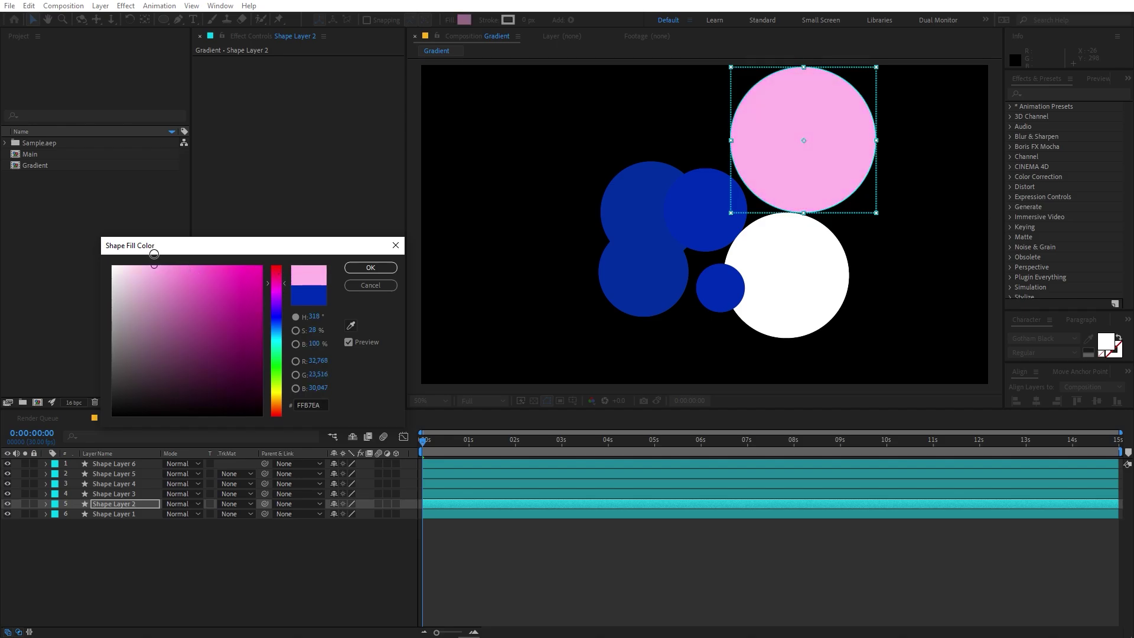
{"action": "left_click", "coordinate": [370, 268]}
Step: Apply the same pink fill, FFB7EA, to the central circle and the smallest circle, Shape Layers 3 and 5
{"action": "left_click", "coordinate": [708, 220]}
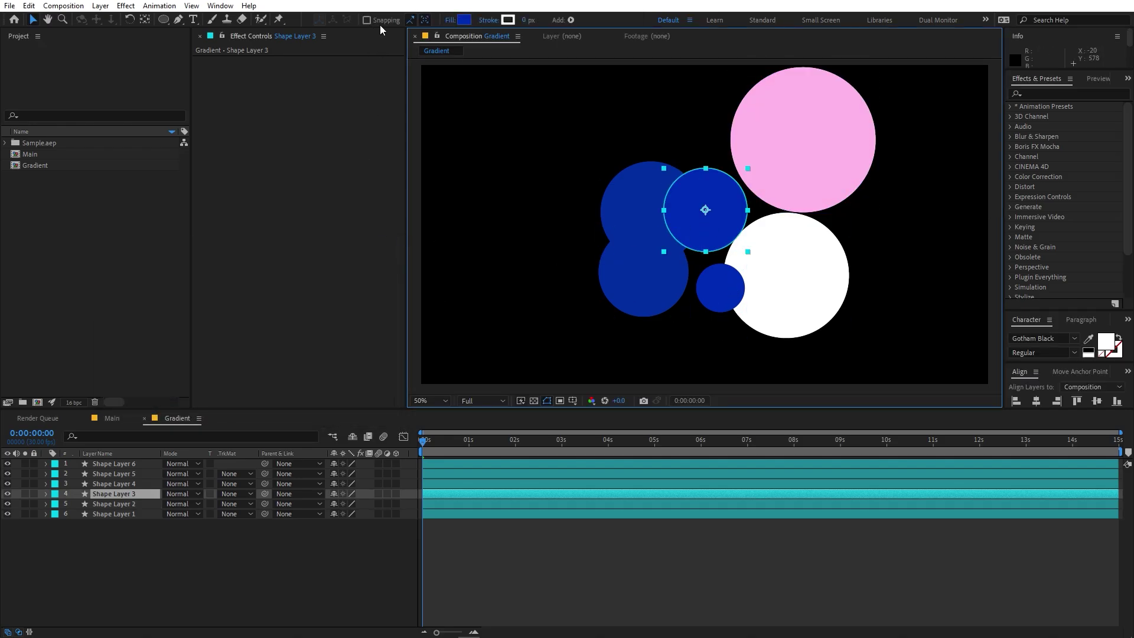
{"action": "left_click", "coordinate": [461, 22]}
{"action": "key", "text": "ctrl+v"}
{"action": "left_click", "coordinate": [370, 268]}
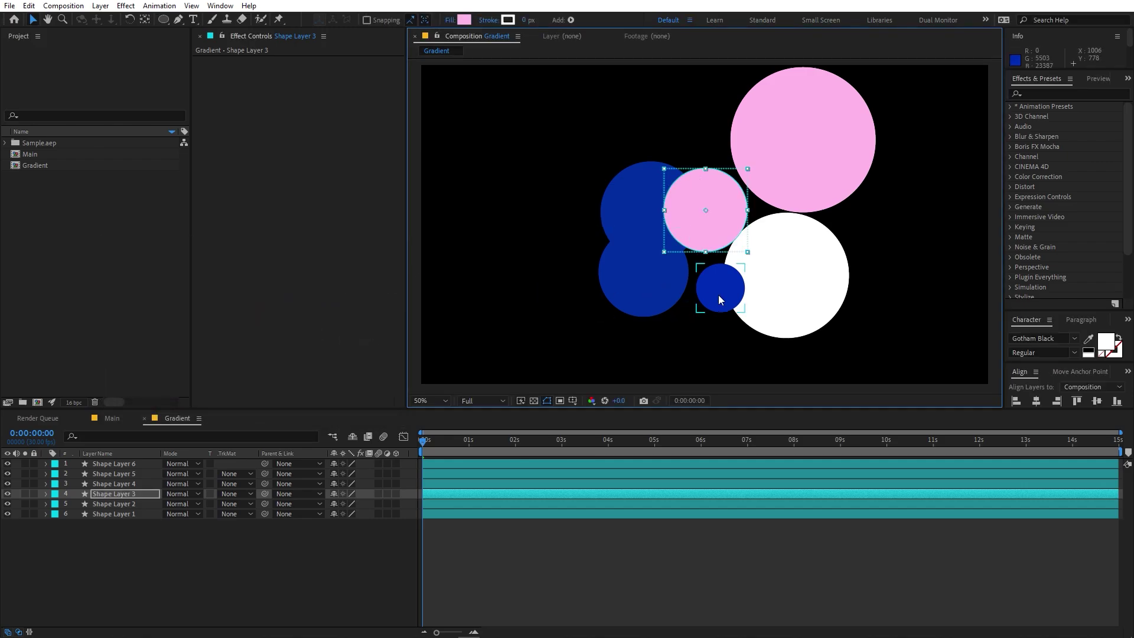
{"action": "left_click", "coordinate": [718, 295]}
{"action": "left_click", "coordinate": [464, 22]}
{"action": "type", "text": "FFB7EA"}
{"action": "left_click", "coordinate": [370, 267]}
{"action": "left_click", "coordinate": [159, 552]}
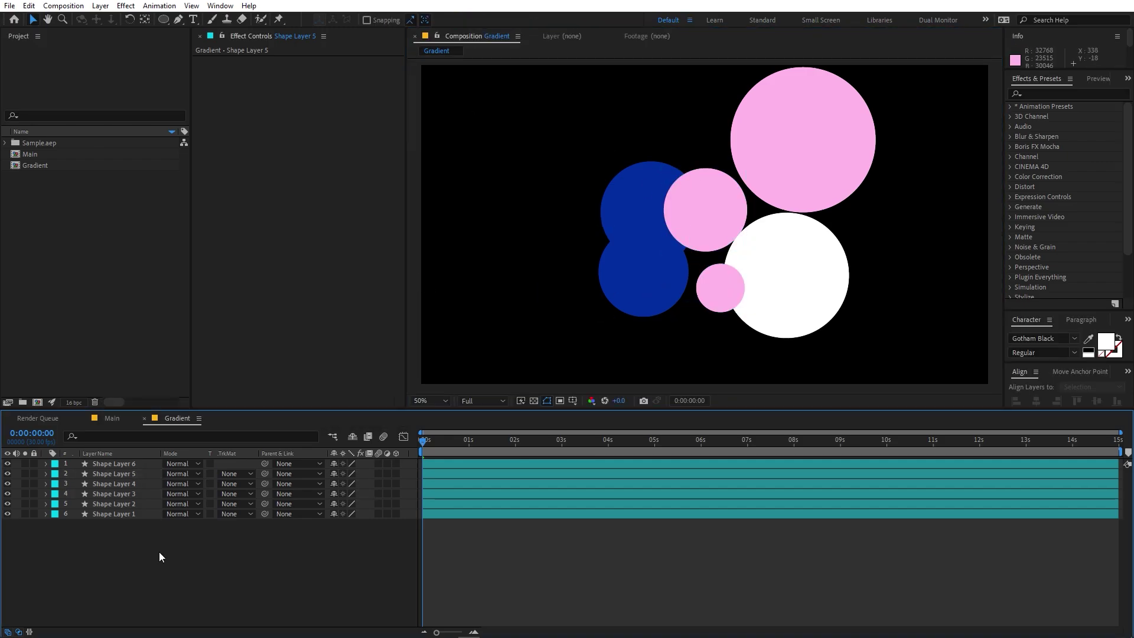
Step: Add a new adjustment layer above all the circles in the Gradient composition
{"action": "right_click", "coordinate": [134, 586]}
{"action": "mouse_move", "coordinate": [204, 444]}
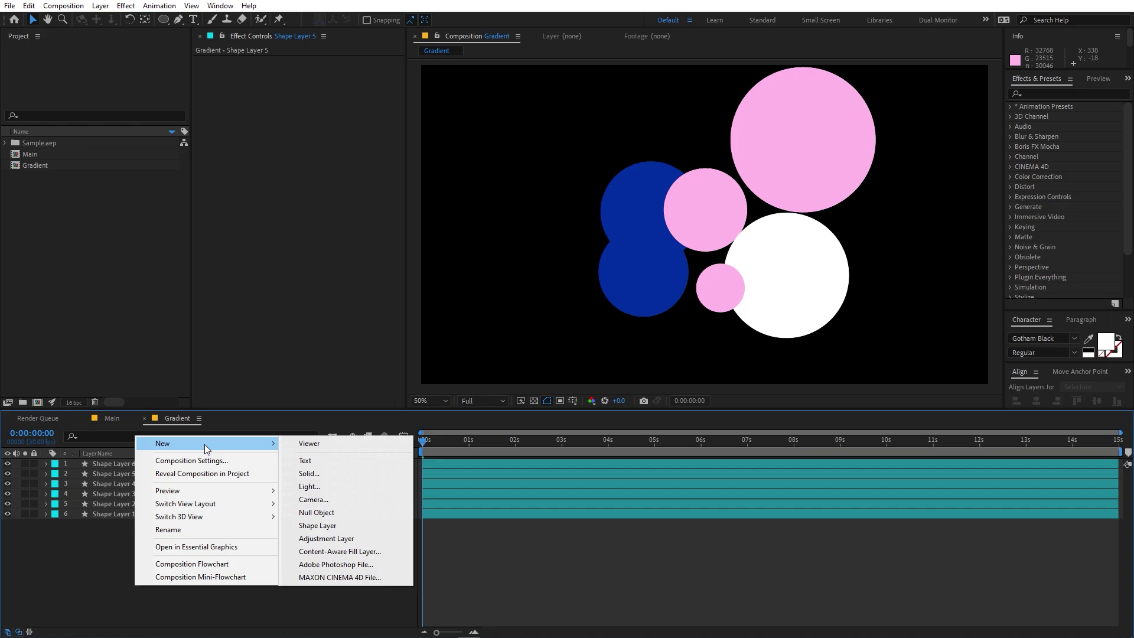
{"action": "left_click", "coordinate": [318, 539]}
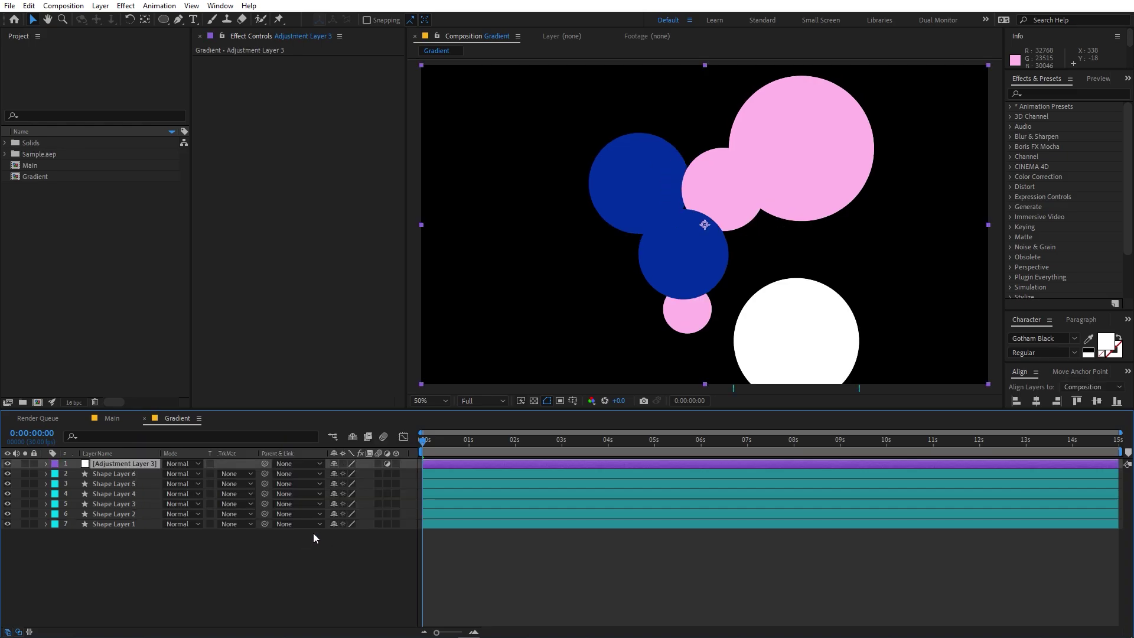
Step: Apply Fast Box Blur to the adjustment layer with a Blur Radius of 80 and Repeat Edge Pixels enabled
{"action": "left_click", "coordinate": [1057, 94]}
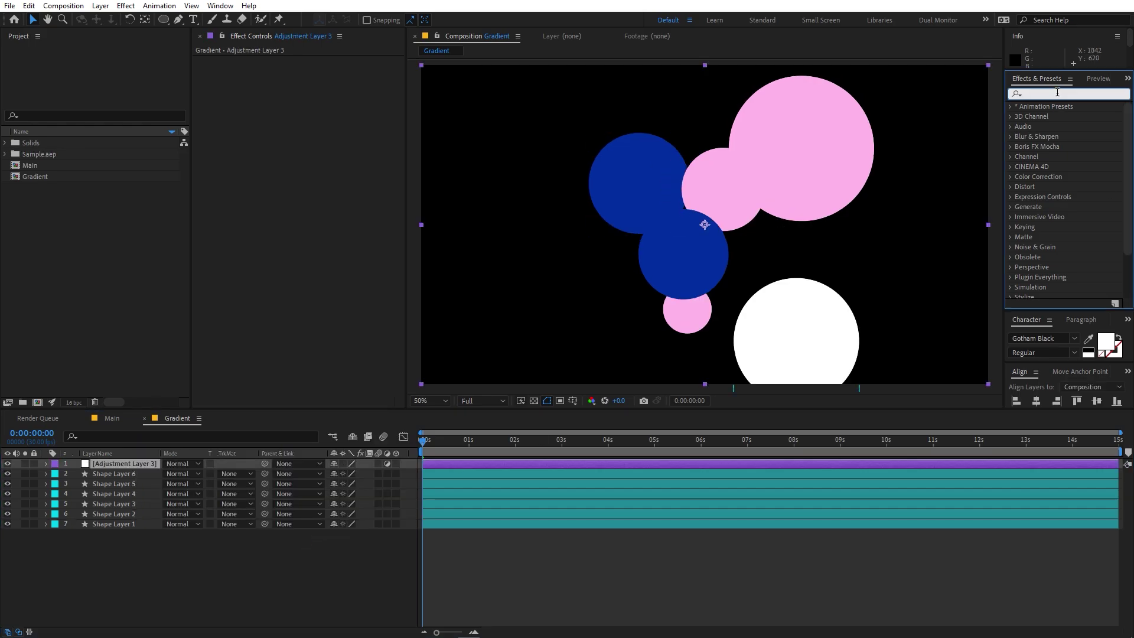
{"action": "type", "text": "fast"}
{"action": "left_click_drag", "start_coordinate": [1080, 191], "coordinate": [145, 464]}
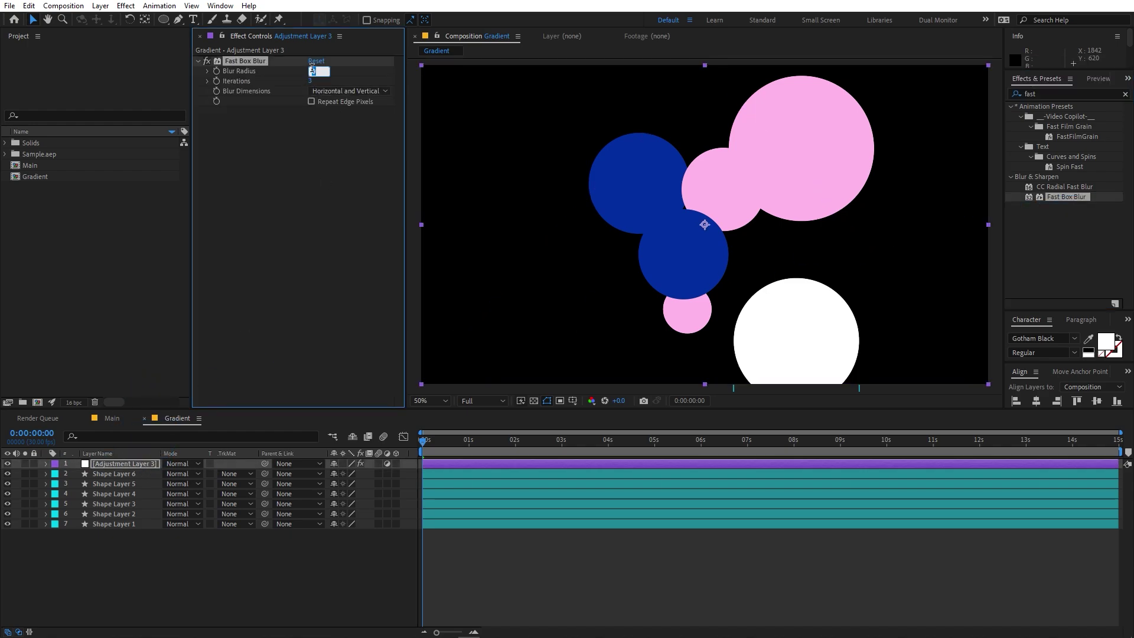
{"action": "key", "text": "Return"}
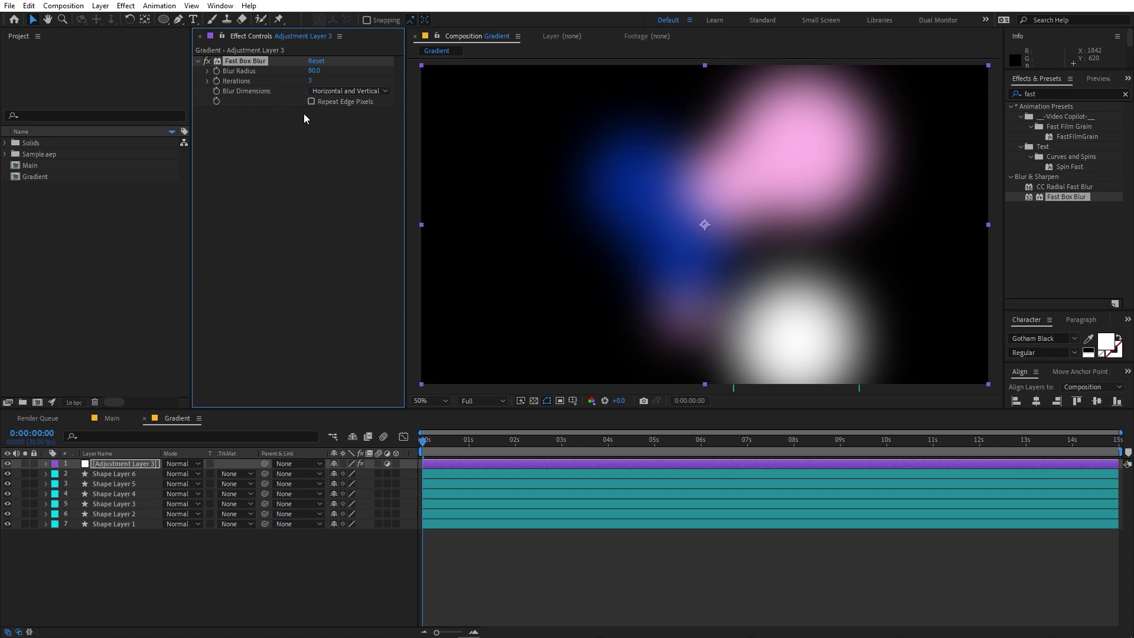
{"action": "left_click", "coordinate": [312, 101]}
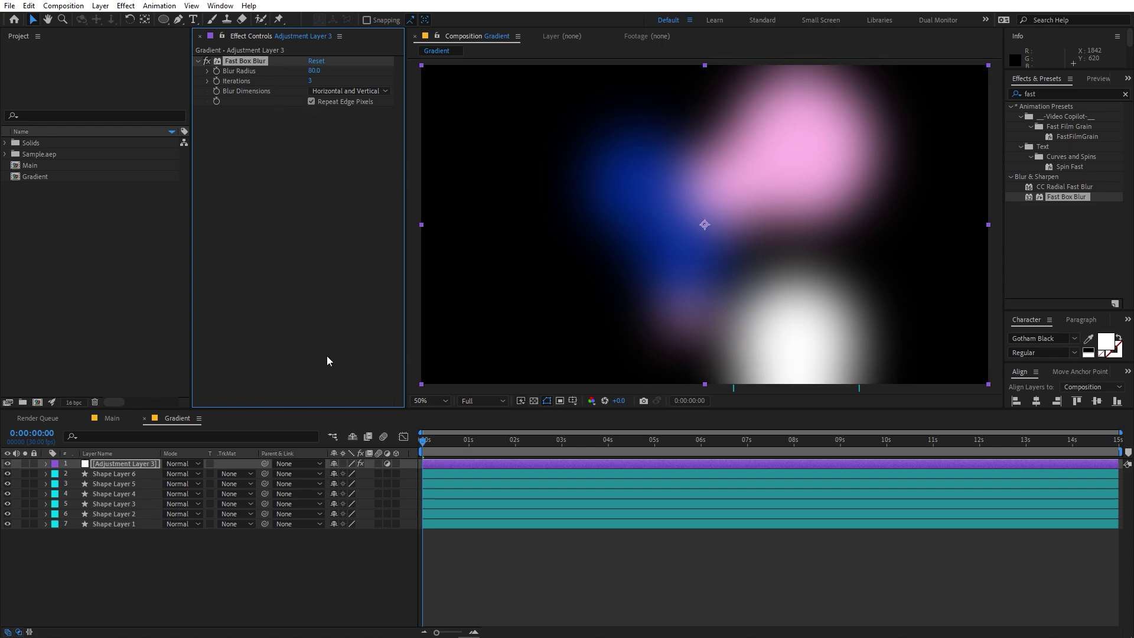
Step: Apply the Twirl effect to the adjustment layer in the Gradient composition with an Angle of 100°
{"action": "left_click_drag", "start_coordinate": [1036, 95], "coordinate": [951, 95]}
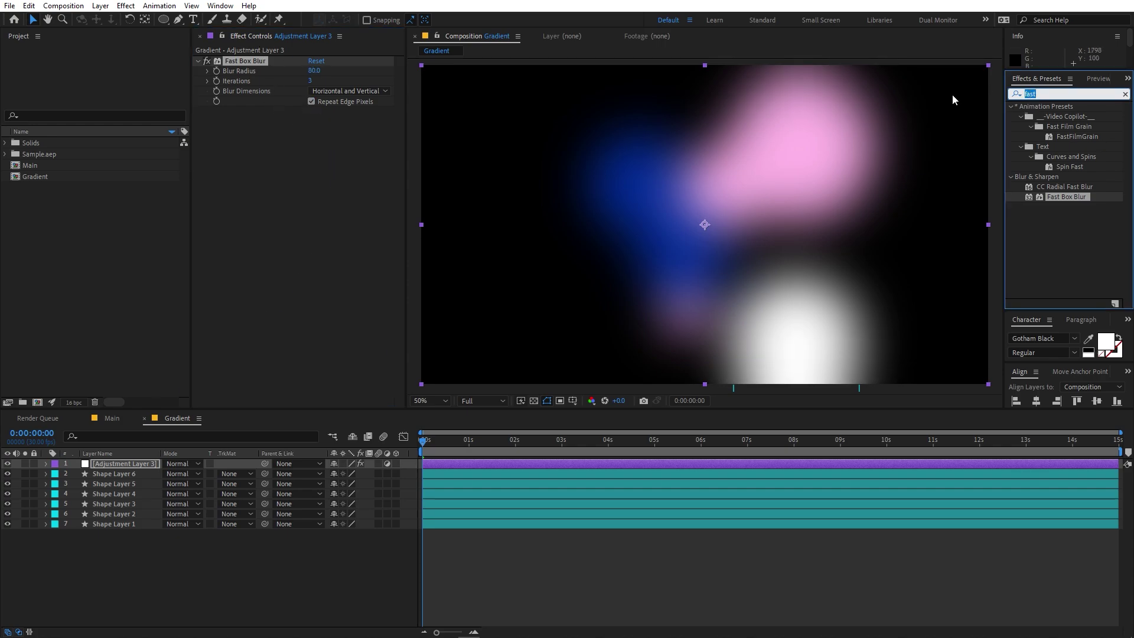
{"action": "type", "text": "twir"}
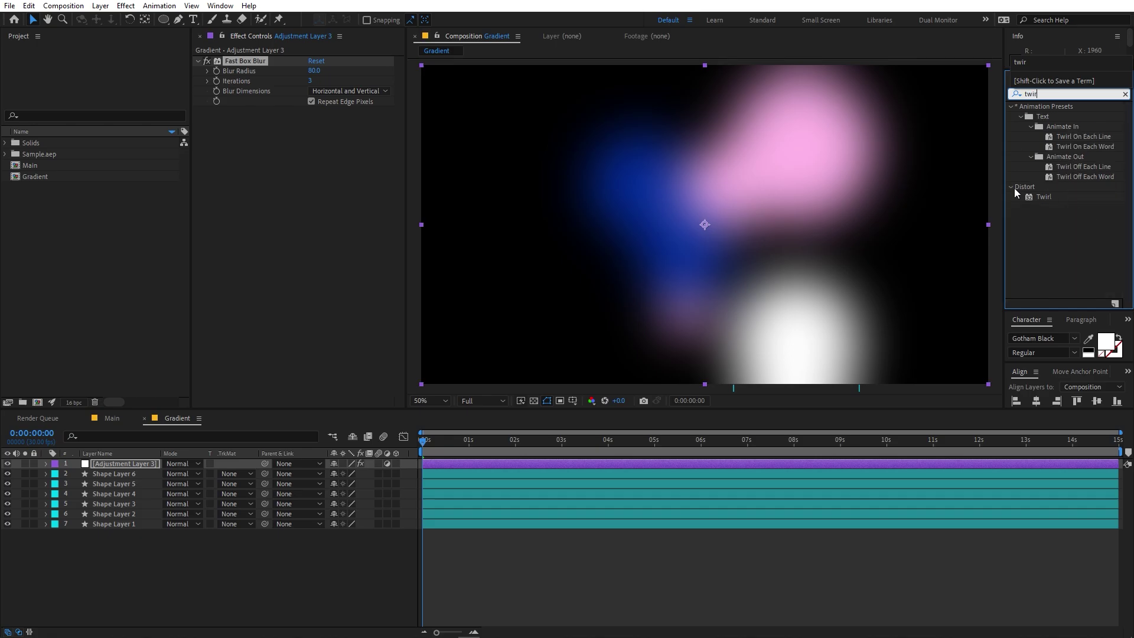
{"action": "left_click_drag", "start_coordinate": [1047, 199], "coordinate": [352, 242]}
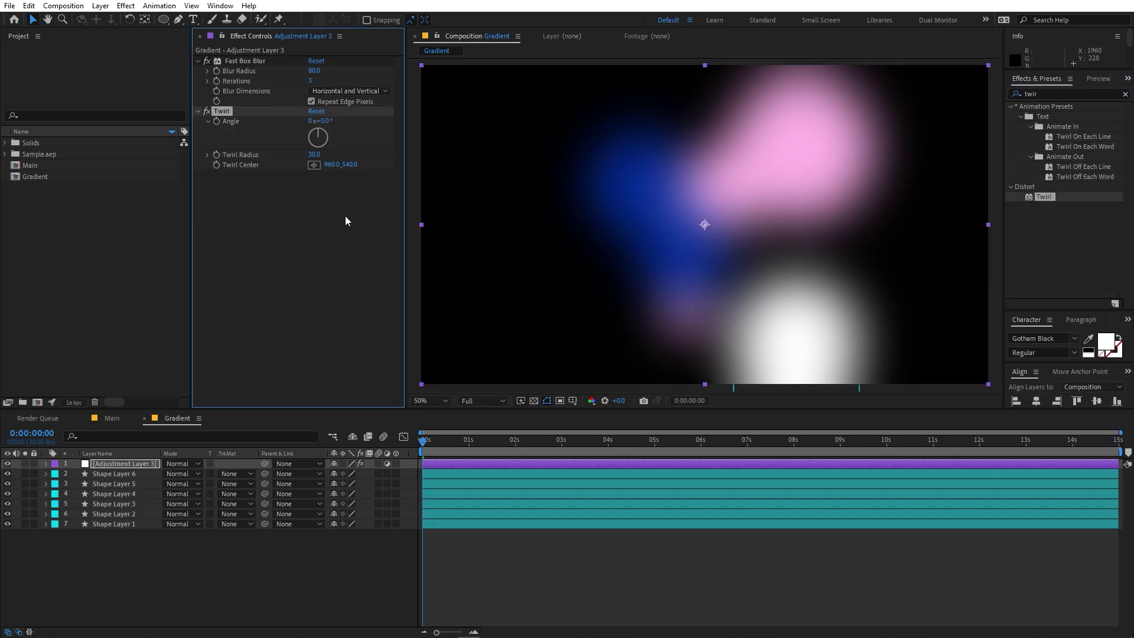
{"action": "left_click_drag", "start_coordinate": [322, 123], "coordinate": [366, 132]}
{"action": "left_click", "coordinate": [323, 122]}
{"action": "type", "text": "100"}
{"action": "key", "text": "Return"}
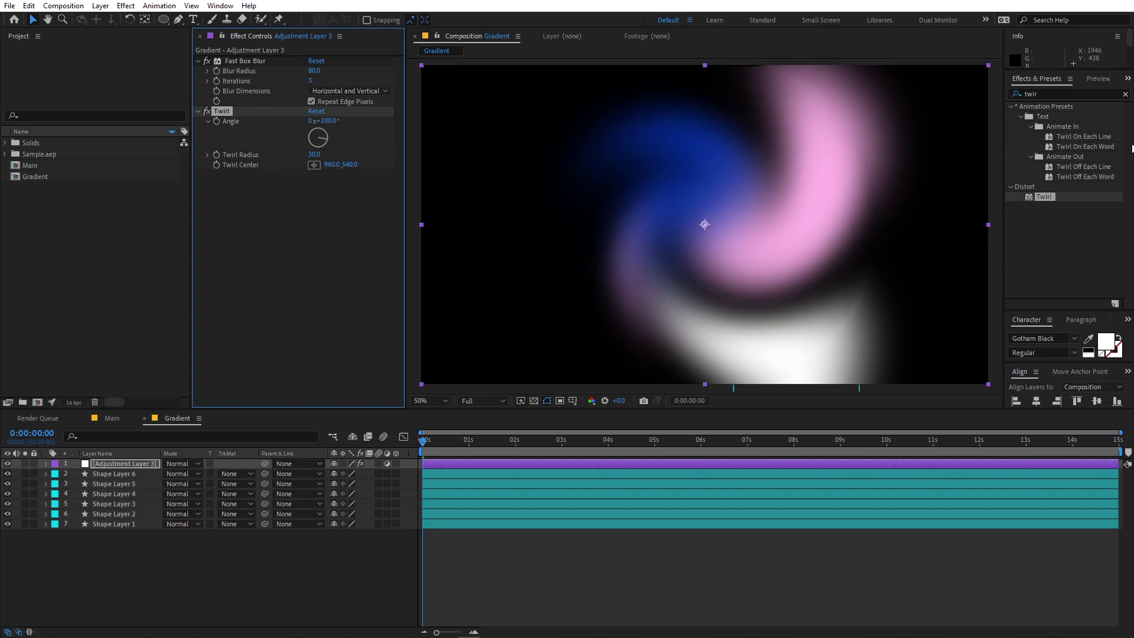
Step: Apply Turbulent Displace to the adjustment layer with an Amount of 70 and preview the animation
{"action": "left_click", "coordinate": [1050, 92]}
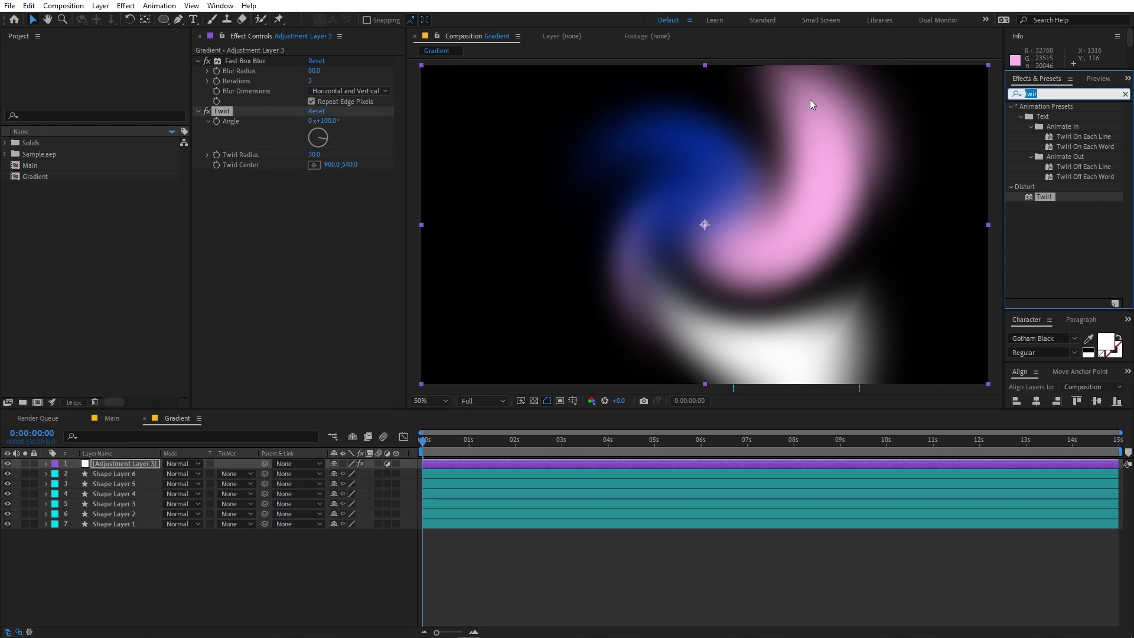
{"action": "type", "text": "turb"}
{"action": "left_click_drag", "start_coordinate": [1090, 117], "coordinate": [341, 245]}
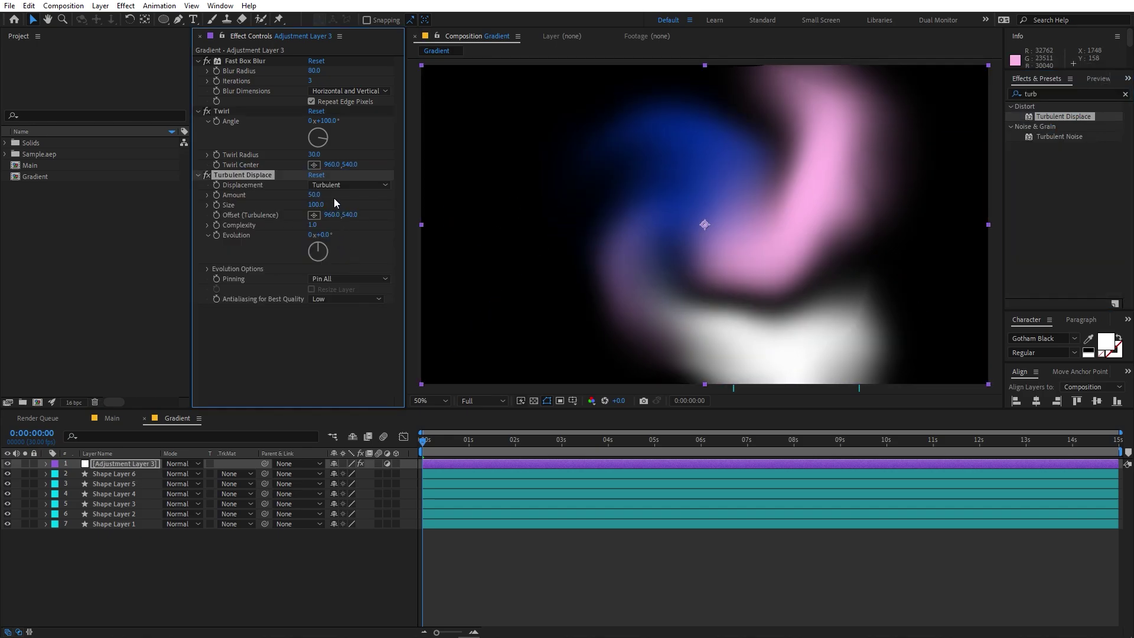
{"action": "left_click", "coordinate": [313, 195]}
{"action": "key", "text": "Return"}
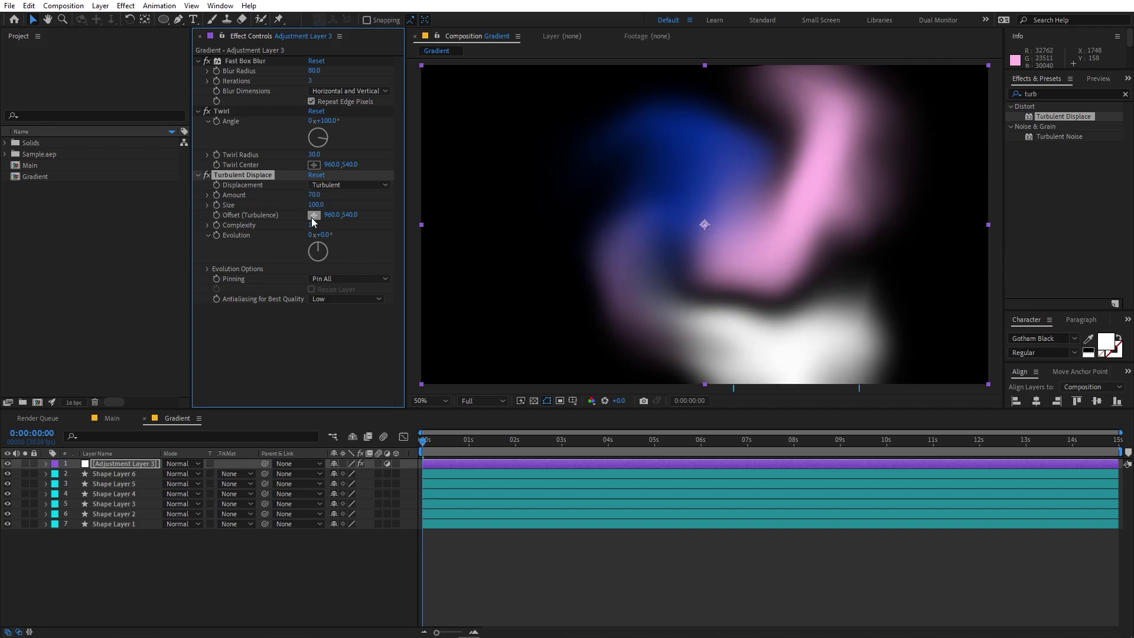
{"action": "key", "text": "space"}
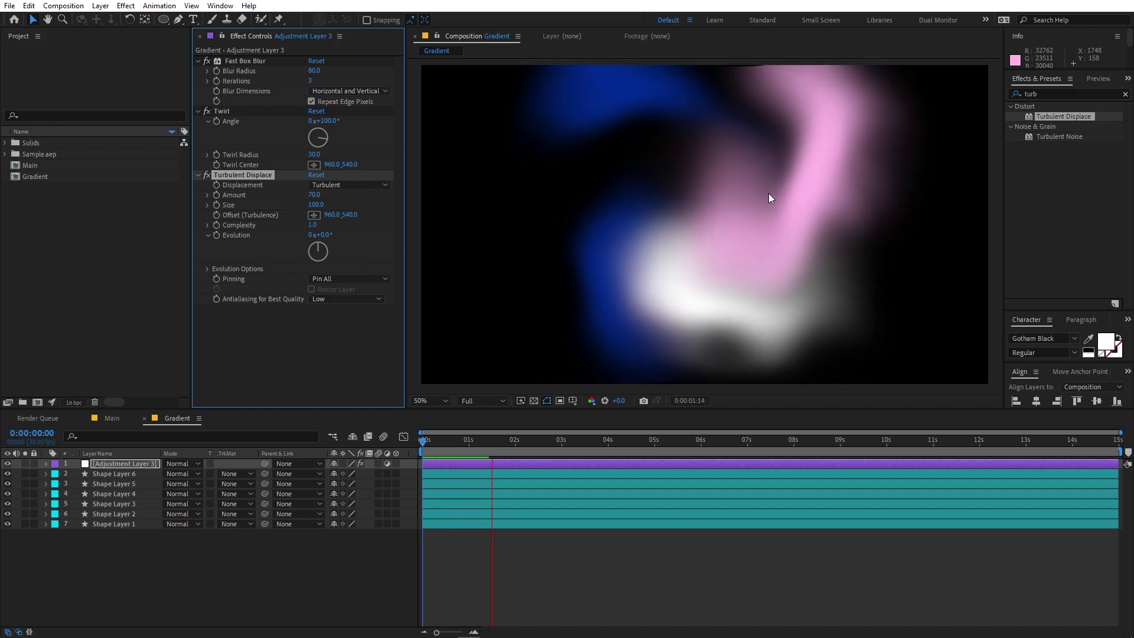
{"action": "key", "text": "space"}
Step: Collapse the layer properties in the Main composition and place the Gradient composition above all its layers
{"action": "left_click", "coordinate": [112, 418]}
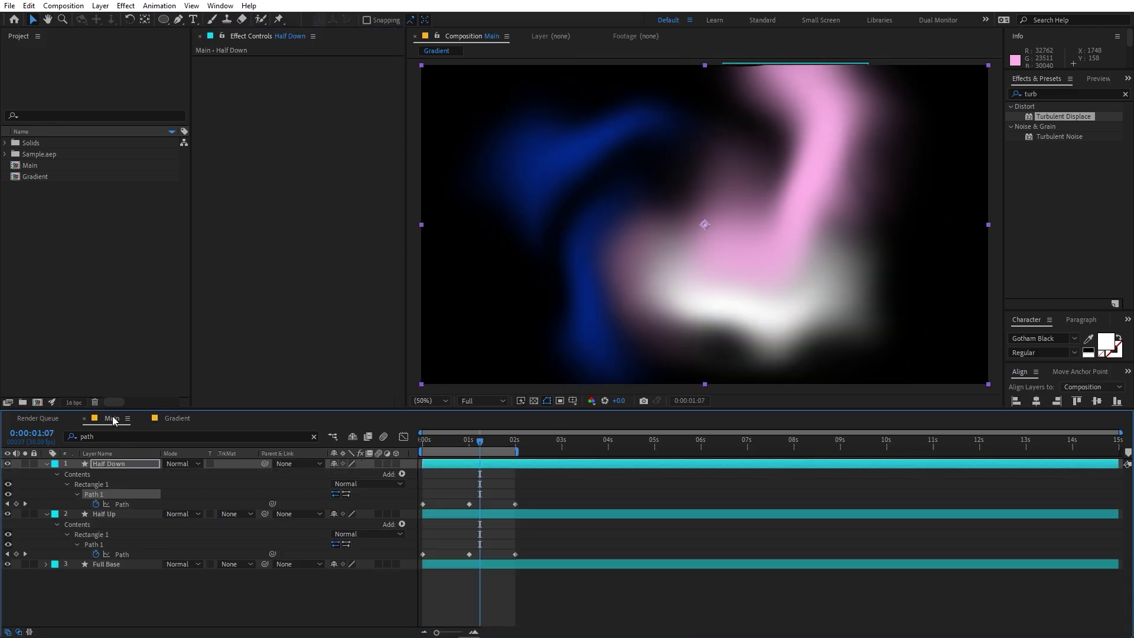
{"action": "left_click", "coordinate": [47, 465]}
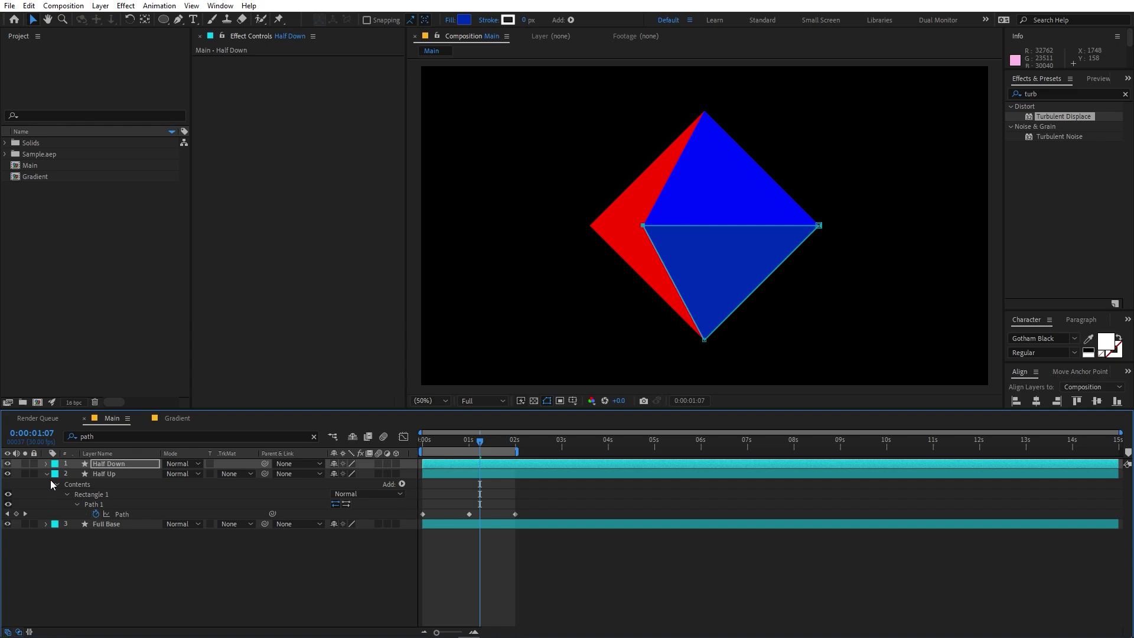
{"action": "left_click", "coordinate": [52, 475]}
{"action": "left_click", "coordinate": [47, 474]}
{"action": "left_click", "coordinate": [47, 475]}
{"action": "left_click", "coordinate": [47, 499]}
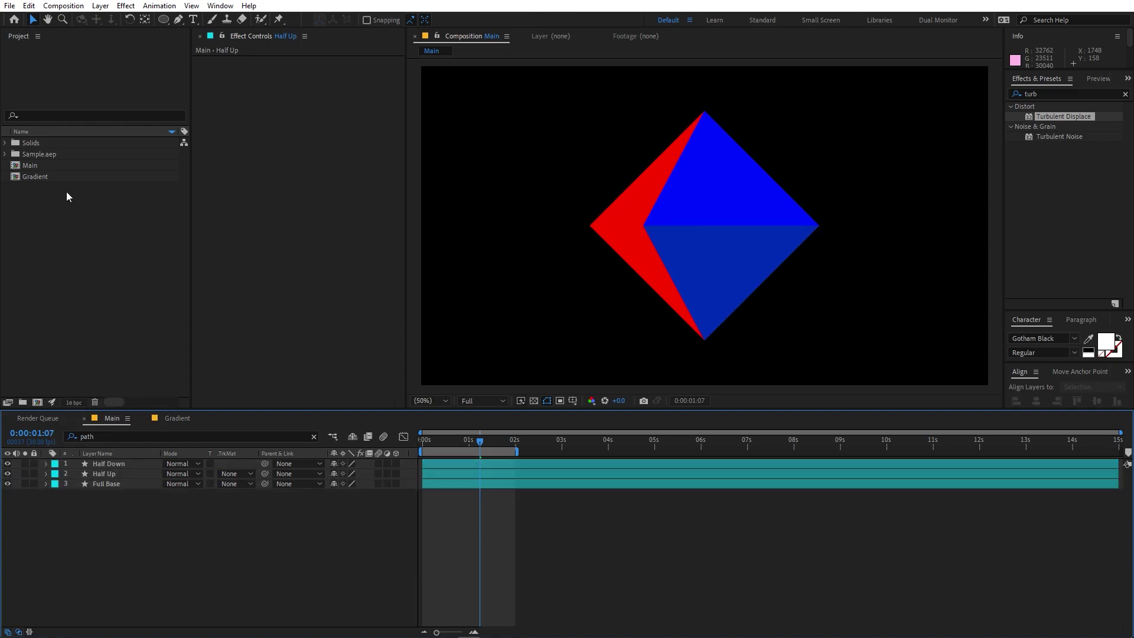
{"action": "left_click_drag", "start_coordinate": [45, 177], "coordinate": [103, 465]}
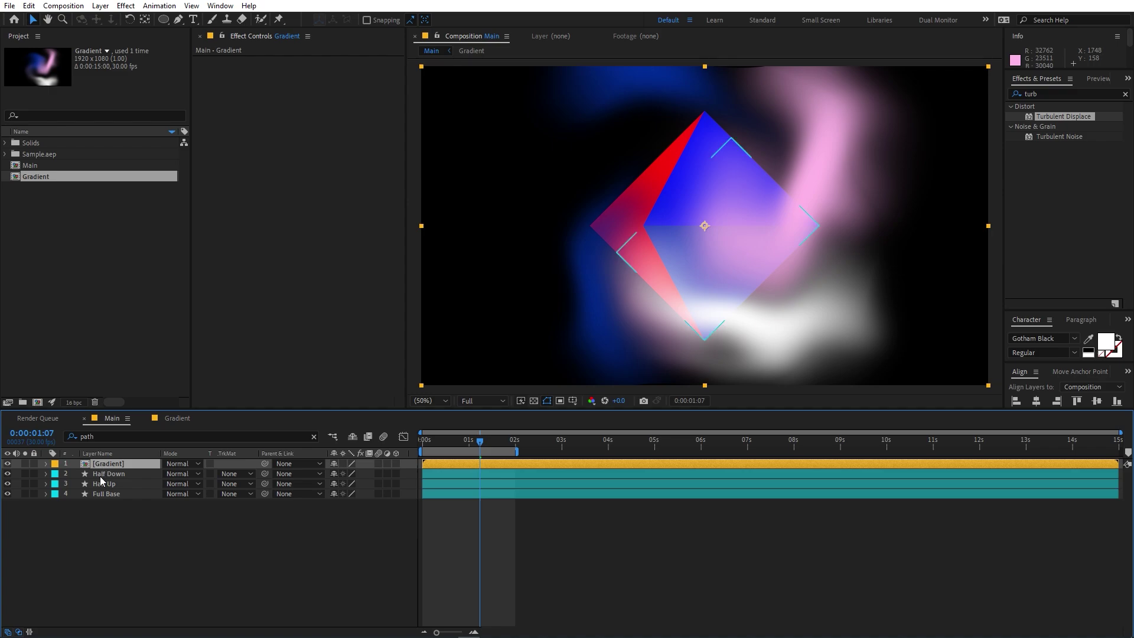
Step: Set the label colour of the Half Down and Half Up layers to Purple and of Full Base to Green
{"action": "left_click", "coordinate": [103, 475]}
{"action": "left_click", "coordinate": [102, 484], "text": "shift"}
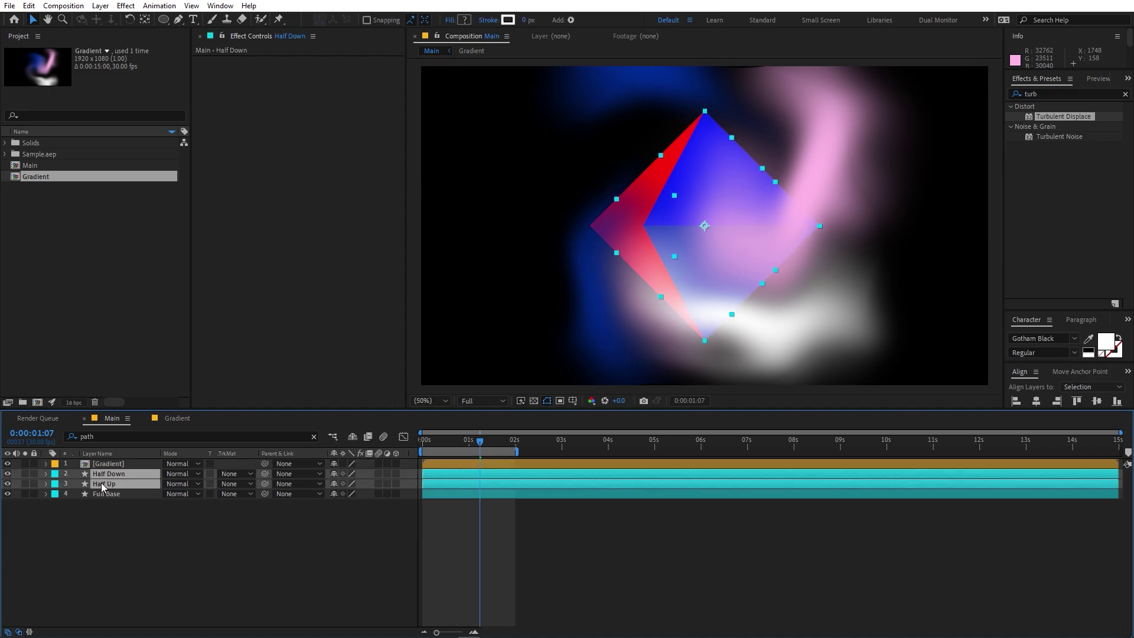
{"action": "left_click", "coordinate": [58, 475]}
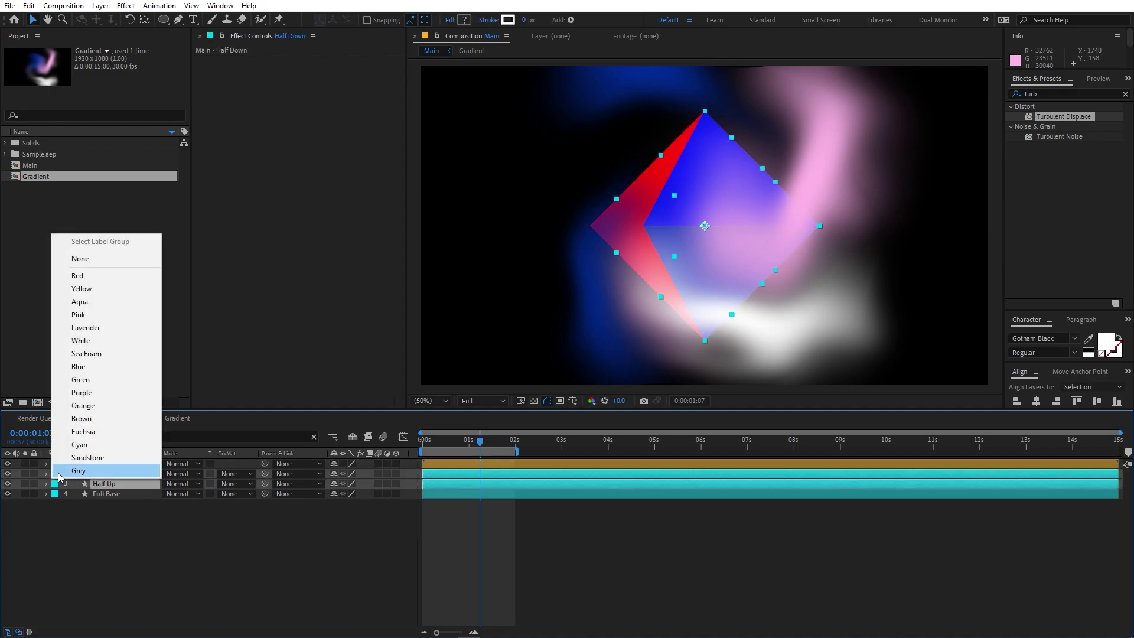
{"action": "left_click", "coordinate": [83, 393]}
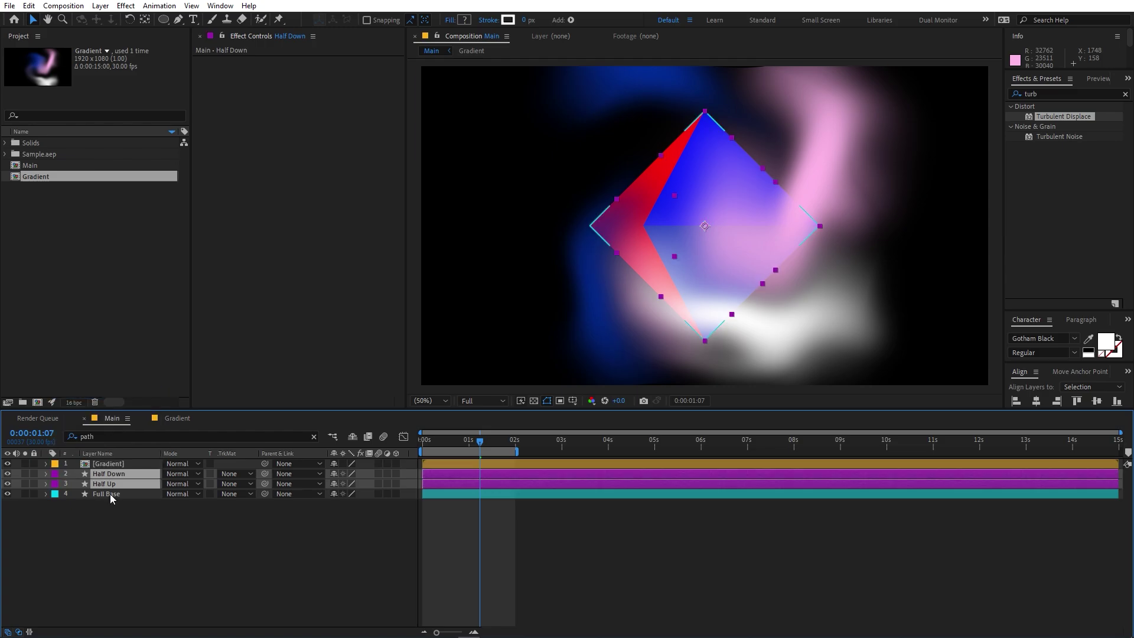
{"action": "left_click", "coordinate": [68, 494]}
{"action": "left_click", "coordinate": [54, 494]}
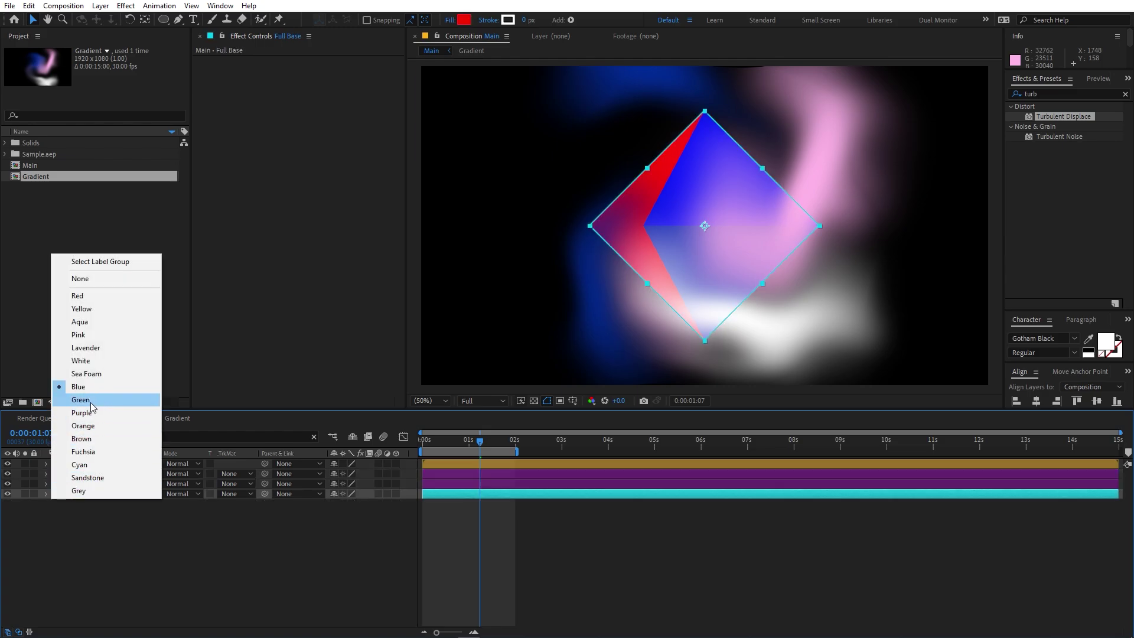
{"action": "left_click", "coordinate": [90, 402]}
Step: Add a black solid, 000000, to the Gradient composition and place it beneath all the other layers
{"action": "left_click", "coordinate": [176, 419]}
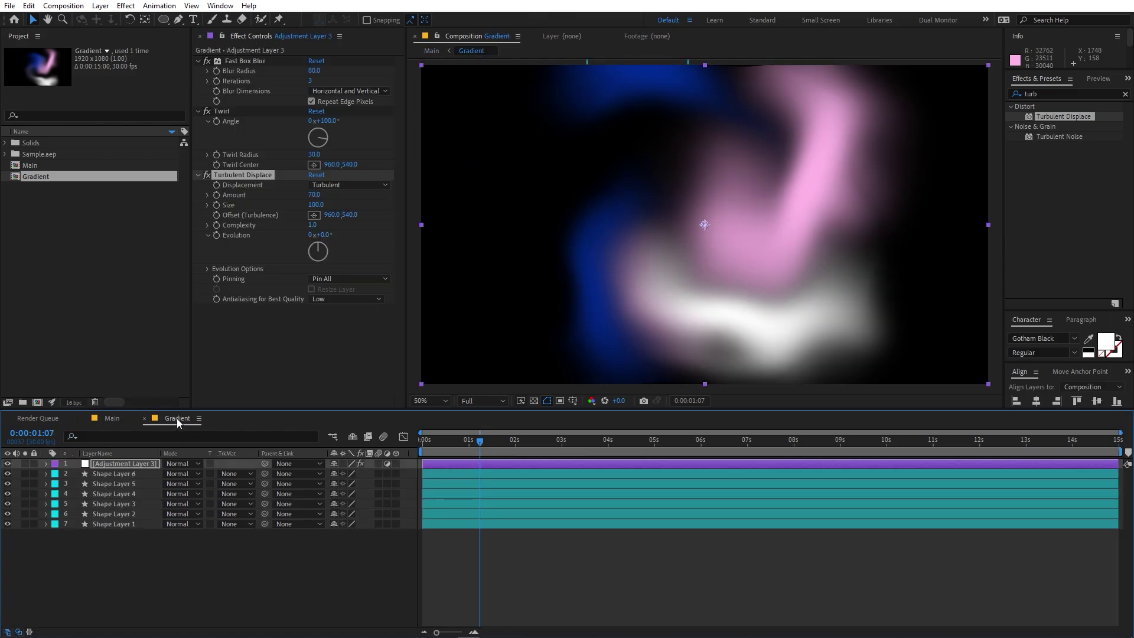
{"action": "right_click", "coordinate": [144, 565]}
{"action": "mouse_move", "coordinate": [178, 424]}
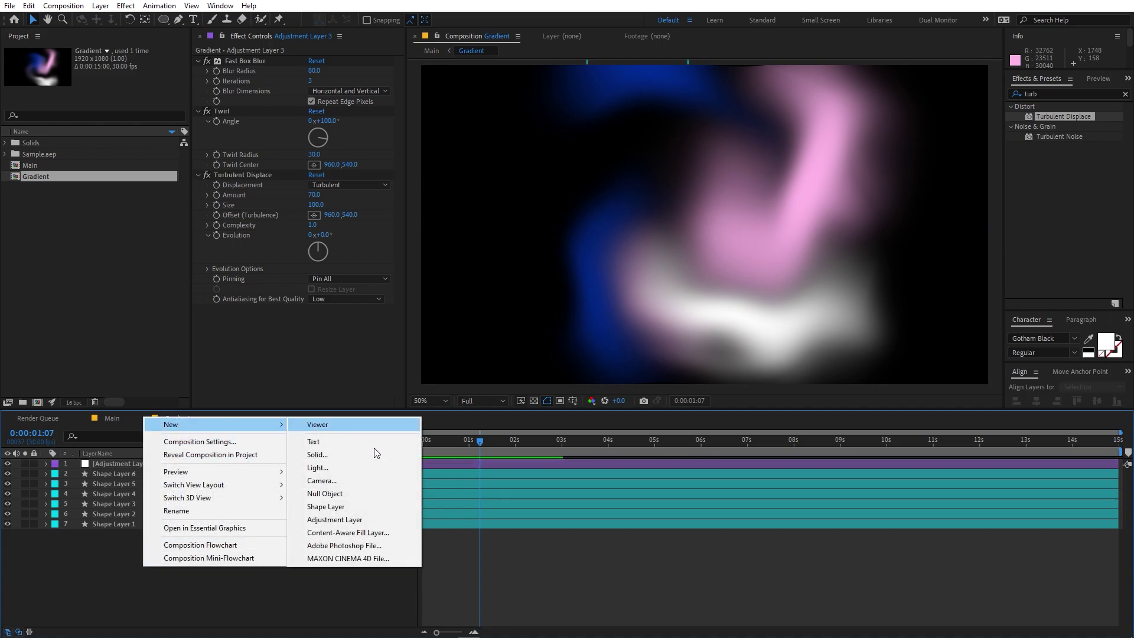
{"action": "left_click", "coordinate": [317, 454]}
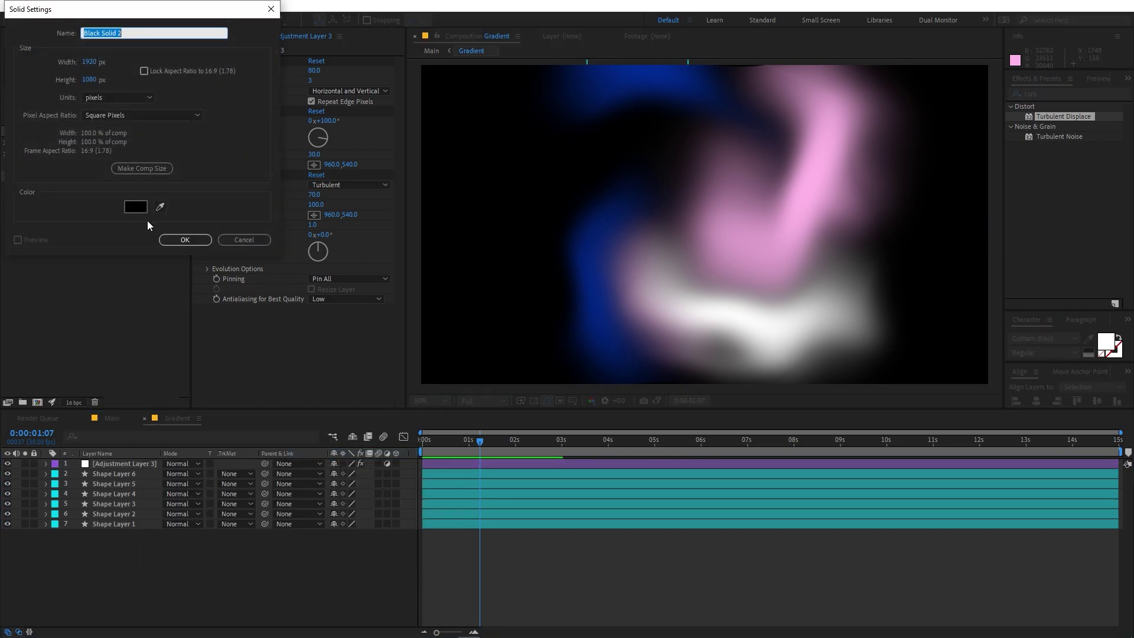
{"action": "left_click", "coordinate": [135, 206]}
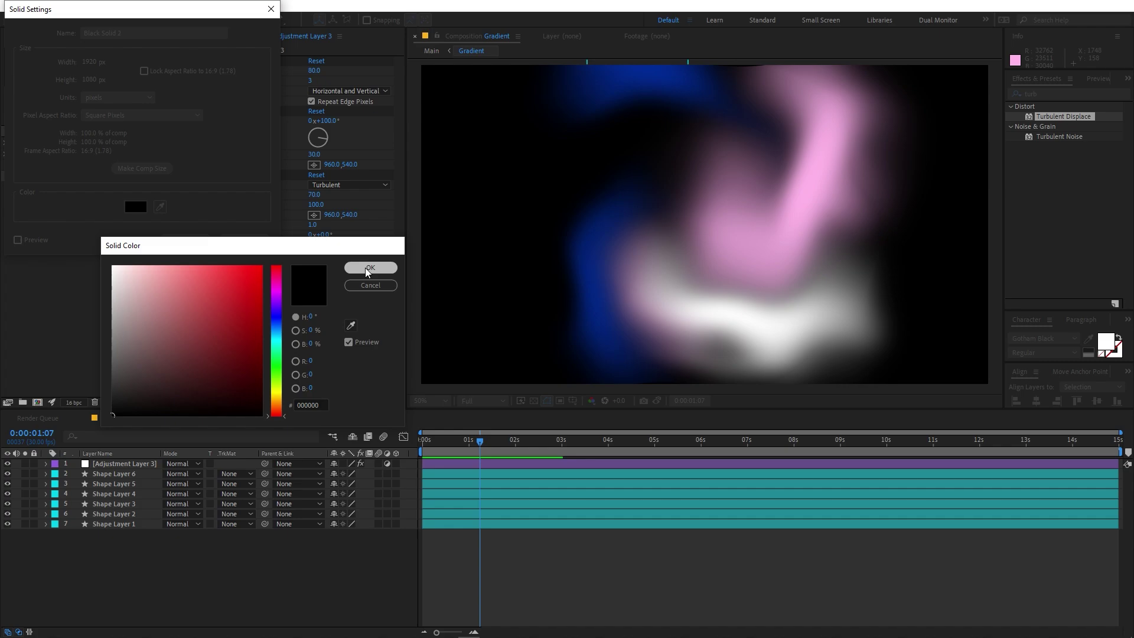
{"action": "left_click", "coordinate": [370, 268]}
{"action": "left_click", "coordinate": [194, 244]}
{"action": "left_click_drag", "start_coordinate": [120, 464], "coordinate": [118, 559]}
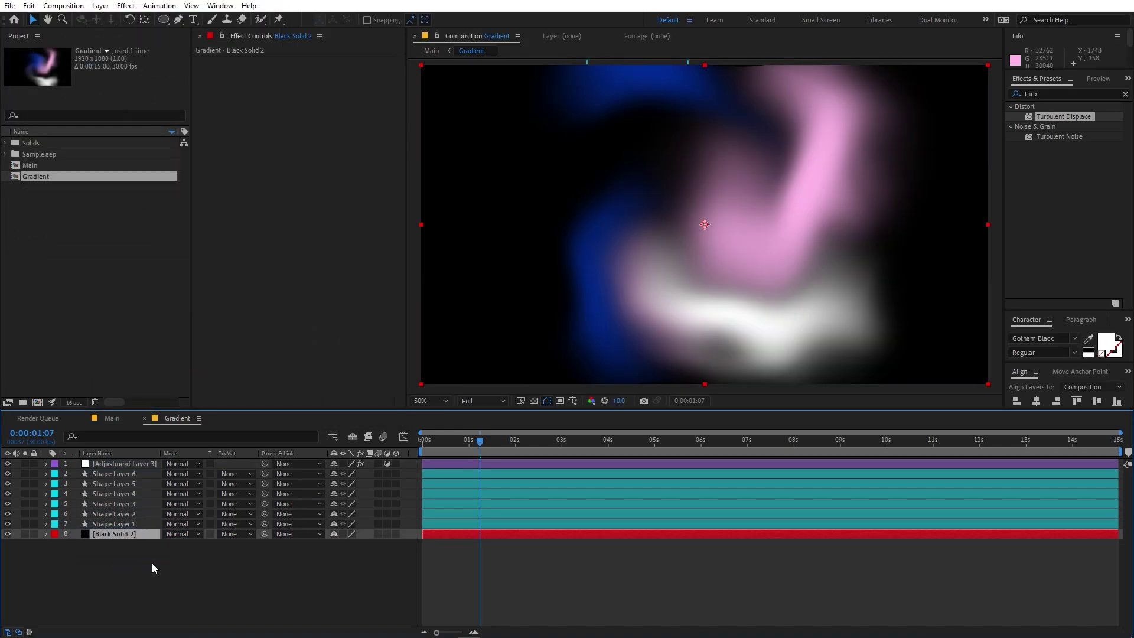
Step: Apply Set Matte to the Gradient layer in the Main composition, taking the matte from the Half Up layer
{"action": "left_click", "coordinate": [107, 420]}
{"action": "left_click", "coordinate": [112, 465]}
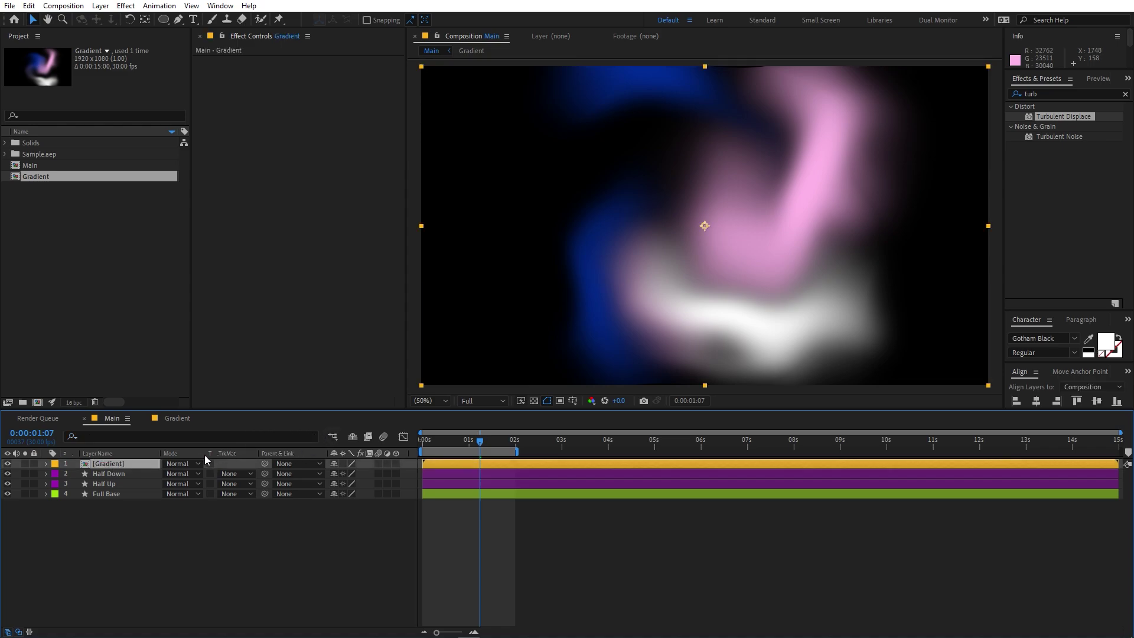
{"action": "left_click_drag", "start_coordinate": [1061, 96], "coordinate": [895, 109]}
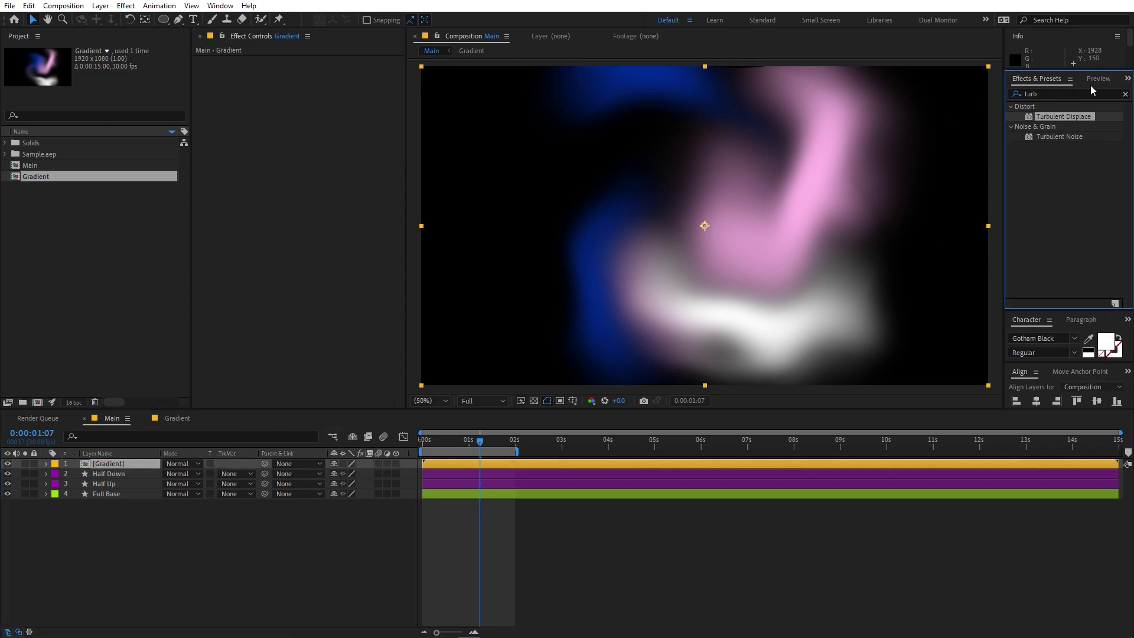
{"action": "left_click_drag", "start_coordinate": [1070, 93], "coordinate": [936, 90]}
{"action": "type", "text": "set"}
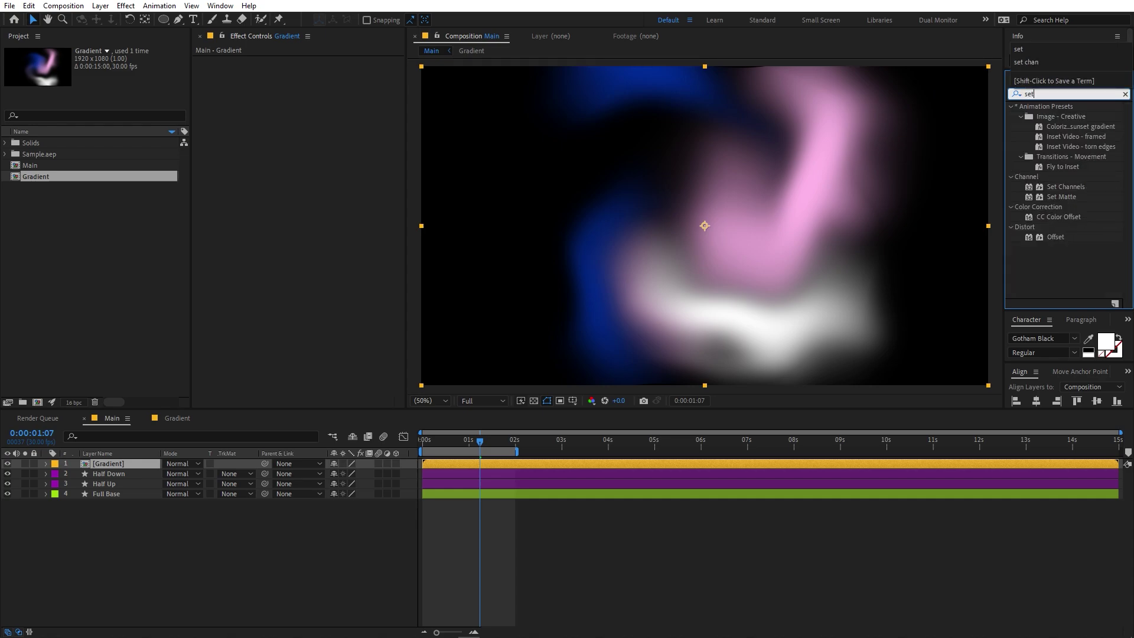
{"action": "left_click_drag", "start_coordinate": [1064, 197], "coordinate": [140, 469]}
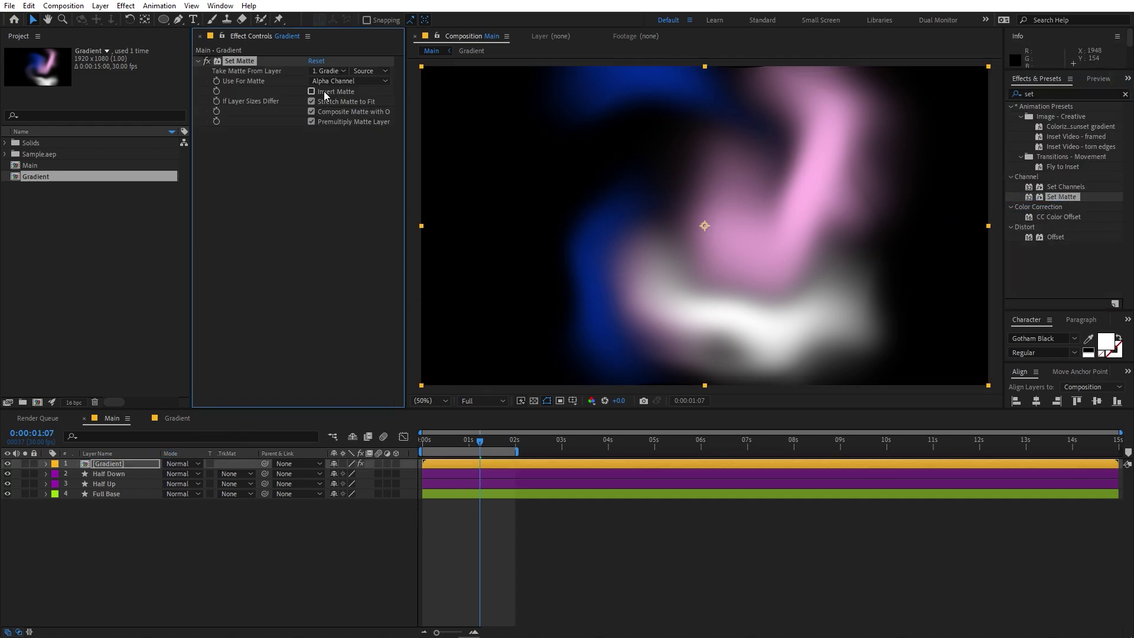
{"action": "left_click", "coordinate": [328, 71]}
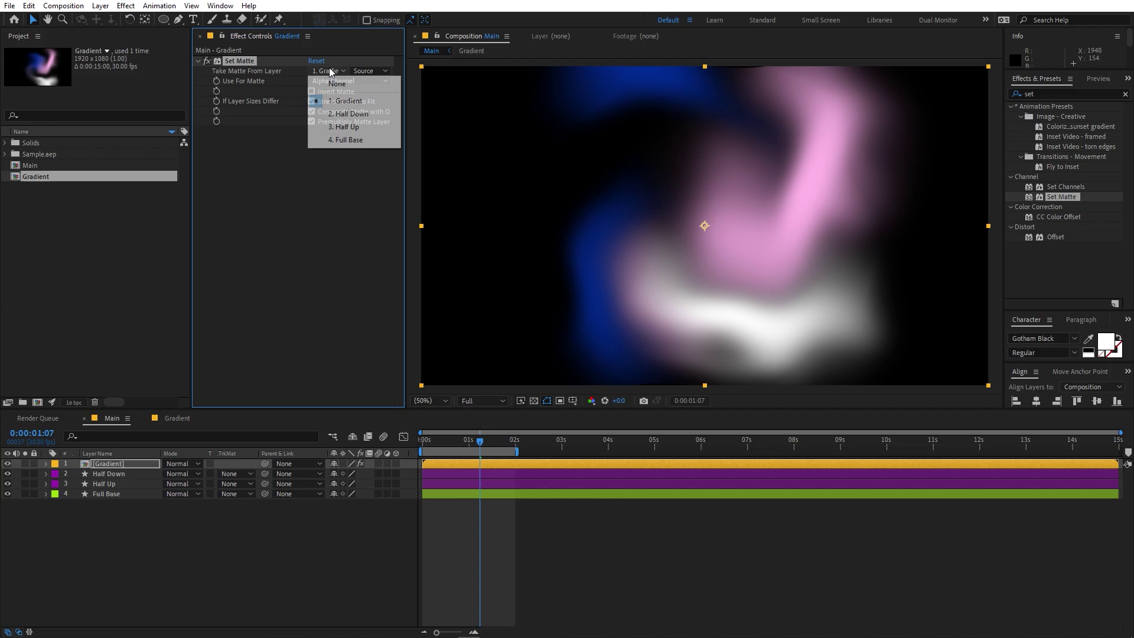
{"action": "left_click", "coordinate": [343, 128]}
Step: Duplicate the Gradient layer and set the copy's Set Matte source to the Half Down layer
{"action": "left_click", "coordinate": [112, 465]}
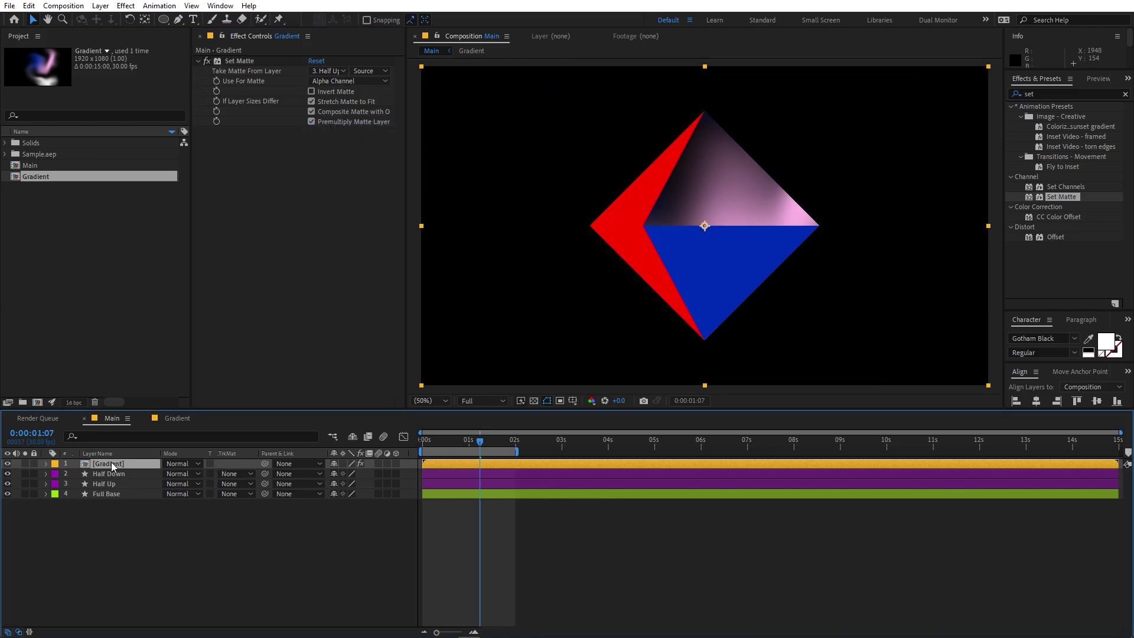
{"action": "key", "text": "ctrl+d"}
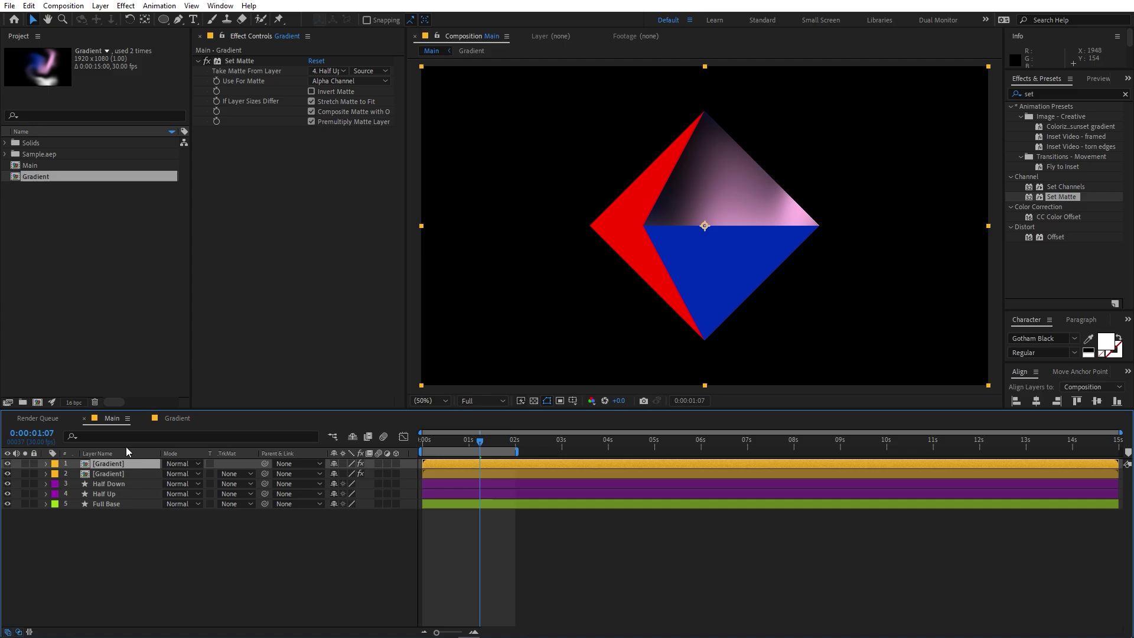
{"action": "left_click", "coordinate": [328, 70]}
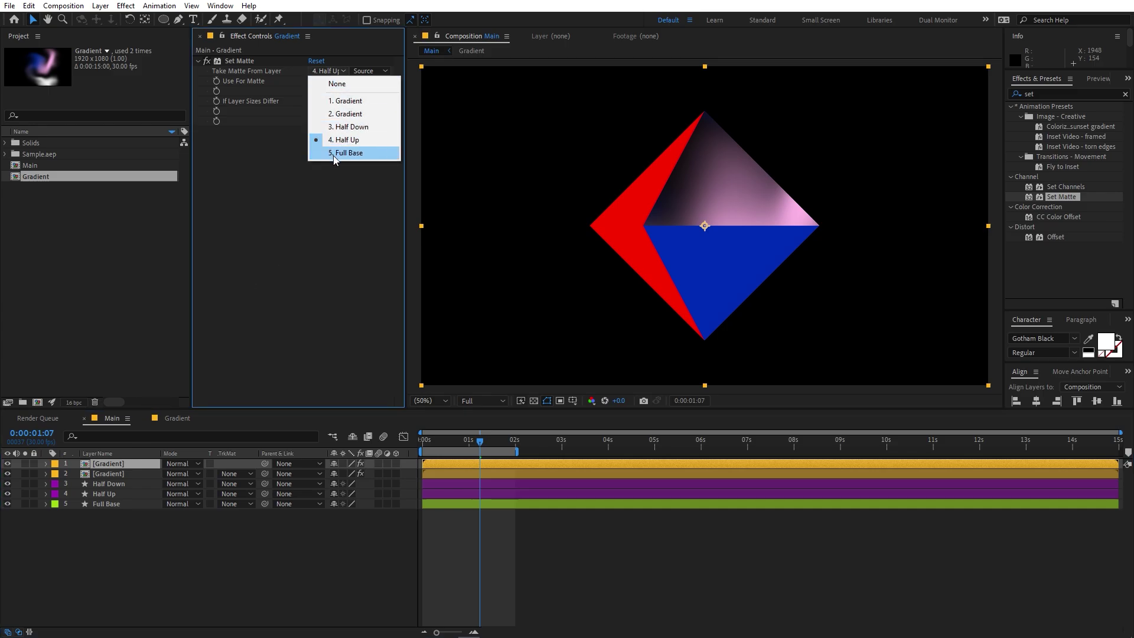
{"action": "left_click", "coordinate": [349, 127]}
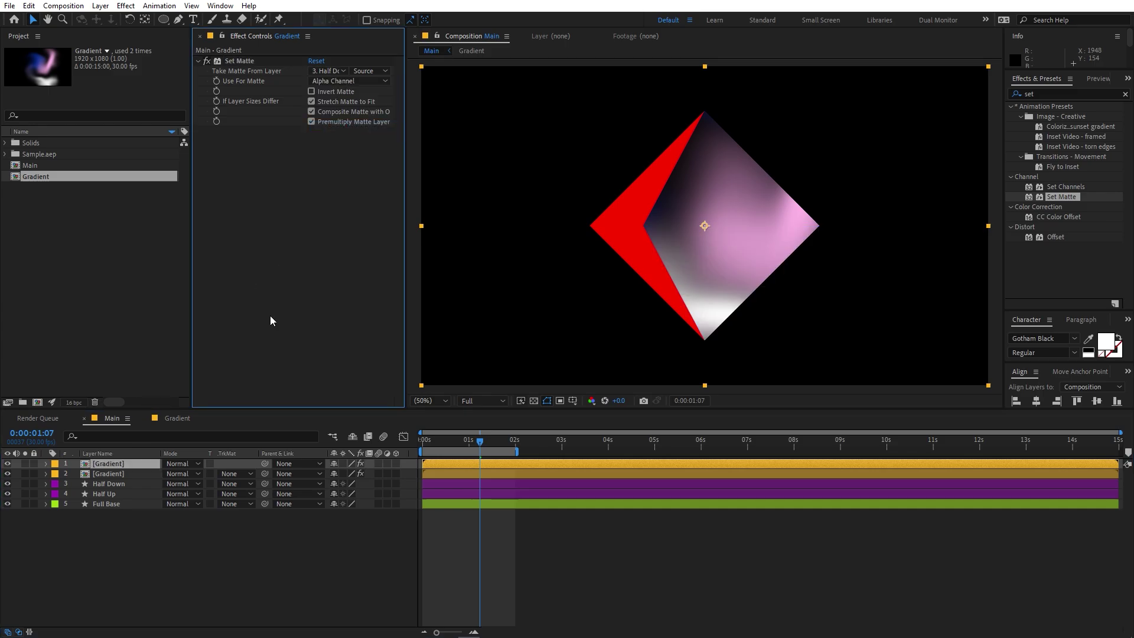
Step: Hide the Half Down, Half Up and Full Base shape layers in the Main composition
{"action": "left_click", "coordinate": [105, 484]}
{"action": "left_click", "coordinate": [98, 505], "text": "shift"}
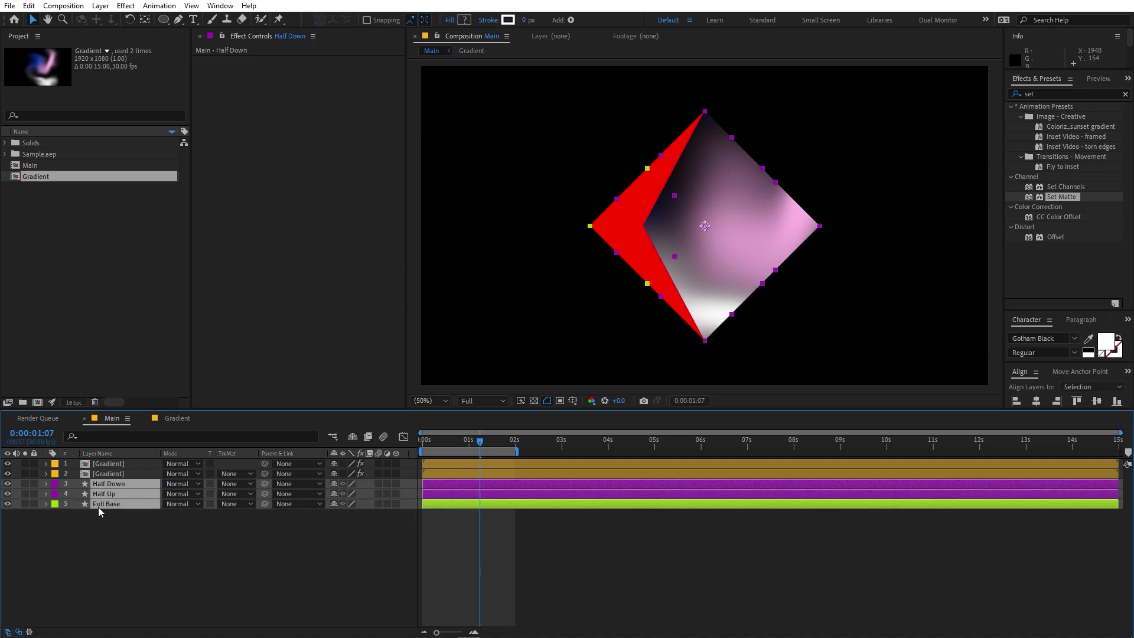
{"action": "left_click_drag", "start_coordinate": [7, 483], "coordinate": [7, 503]}
{"action": "left_click", "coordinate": [63, 534]}
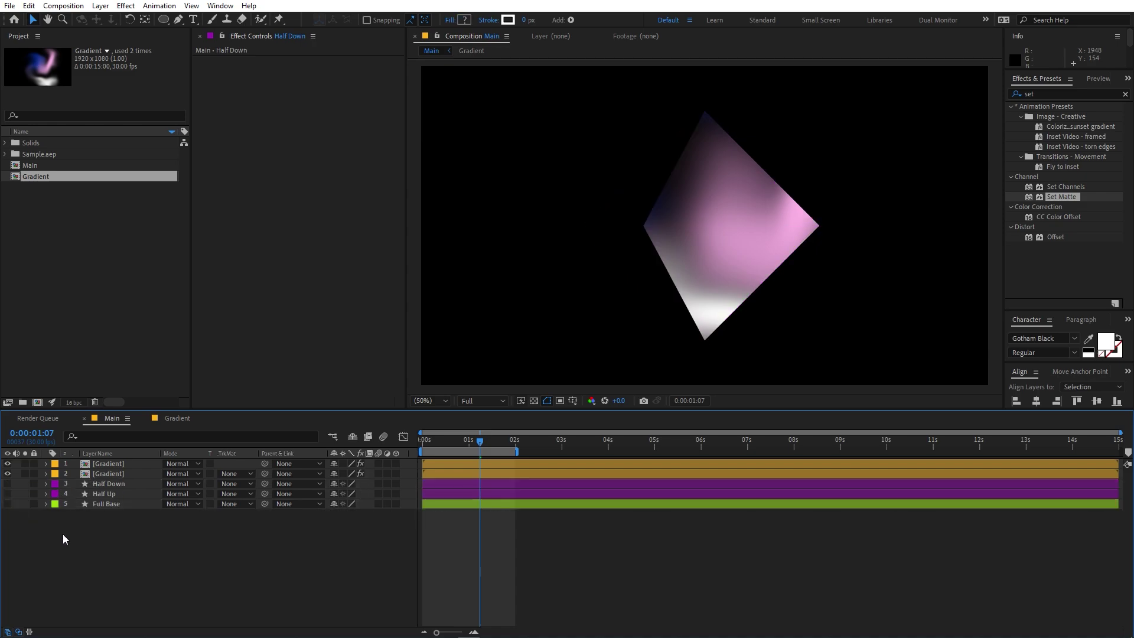
Step: Duplicate the Full Base shape layer and rename the copy Base Up
{"action": "left_click", "coordinate": [103, 505]}
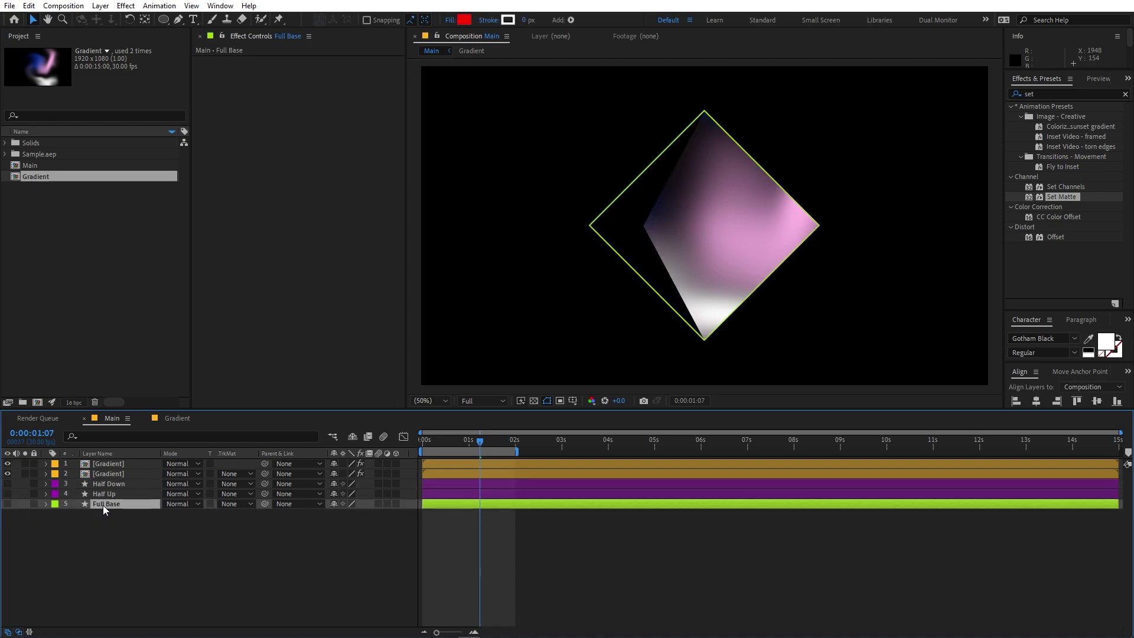
{"action": "key", "text": "ctrl+d"}
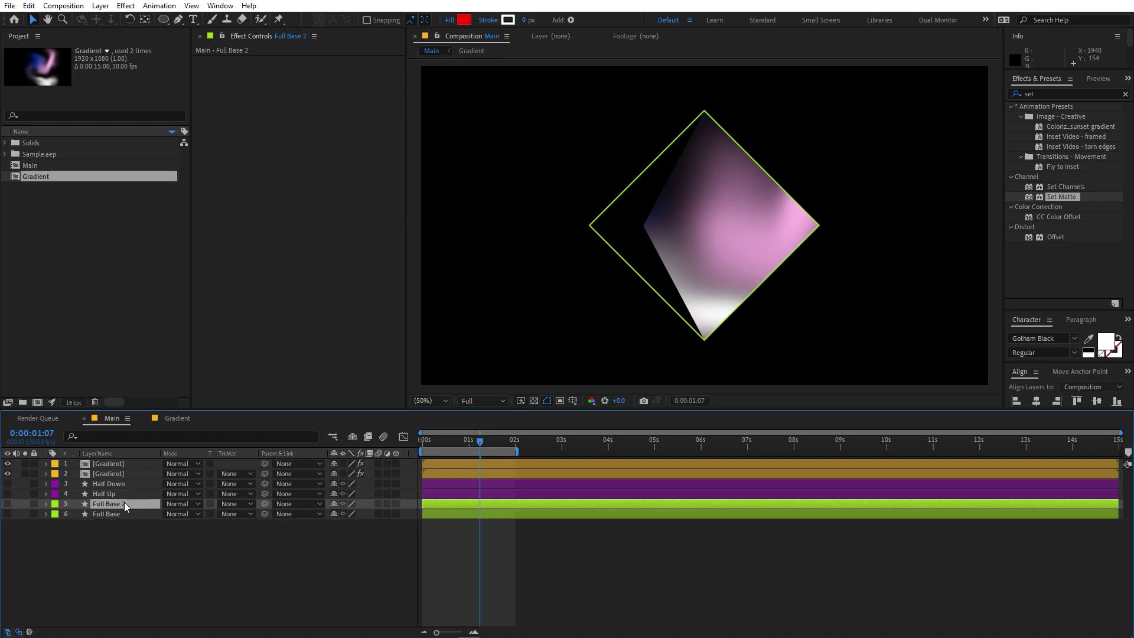
{"action": "key", "text": "Return"}
{"action": "double_click", "coordinate": [126, 502]}
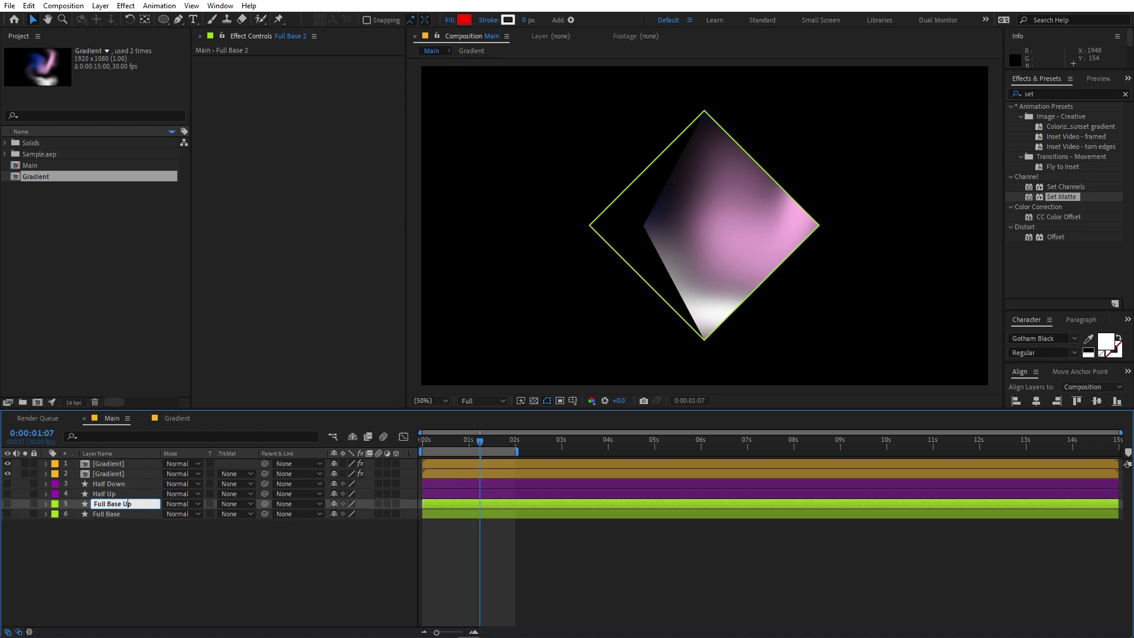
{"action": "key", "text": "BackSpace"}
{"action": "key", "text": "BackSpace"}
{"action": "key", "text": "BackSpace"}
{"action": "key", "text": "BackSpace"}
{"action": "key", "text": "BackSpace"}
{"action": "left_click", "coordinate": [168, 533]}
Step: Duplicate the Base Up layer and rename the copy Base Down
{"action": "left_click", "coordinate": [131, 502]}
{"action": "key", "text": "ctrl+d"}
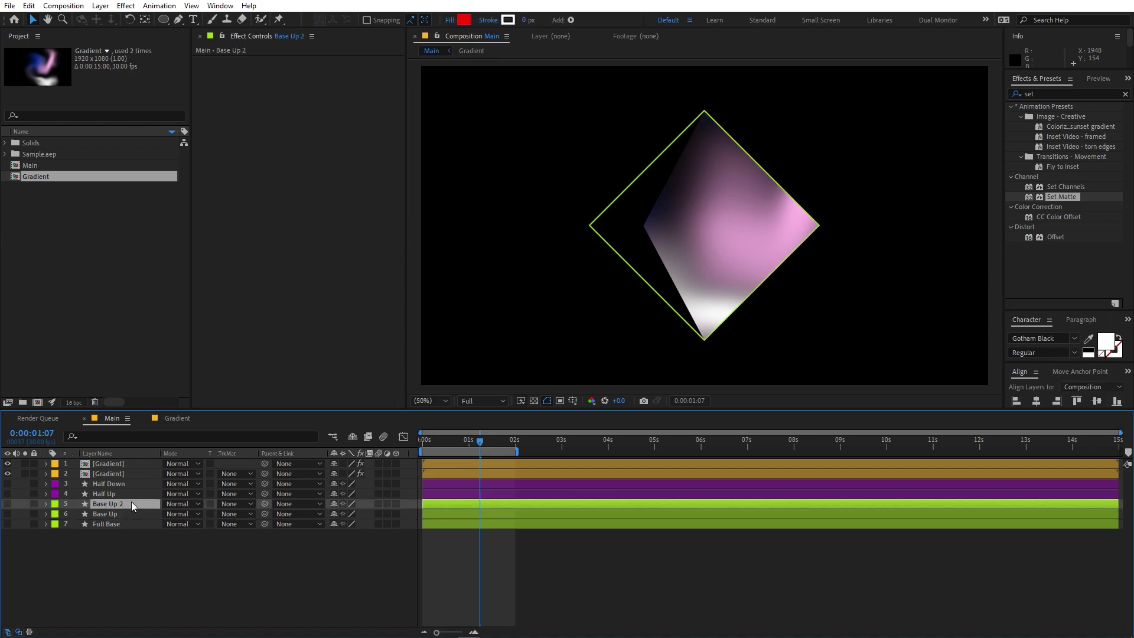
{"action": "key", "text": "Return"}
{"action": "double_click", "coordinate": [132, 502]}
{"action": "key", "text": "BackSpace"}
{"action": "key", "text": "BackSpace"}
{"action": "key", "text": "BackSpace"}
{"action": "key", "text": "BackSpace"}
{"action": "type", "text": "Down"}
{"action": "key", "text": "Return"}
Step: Show and solo the Base Up and Base Down layers, and delete the bottom vertex of the Base Up diamond with the Pen tool
{"action": "left_click", "coordinate": [112, 513]}
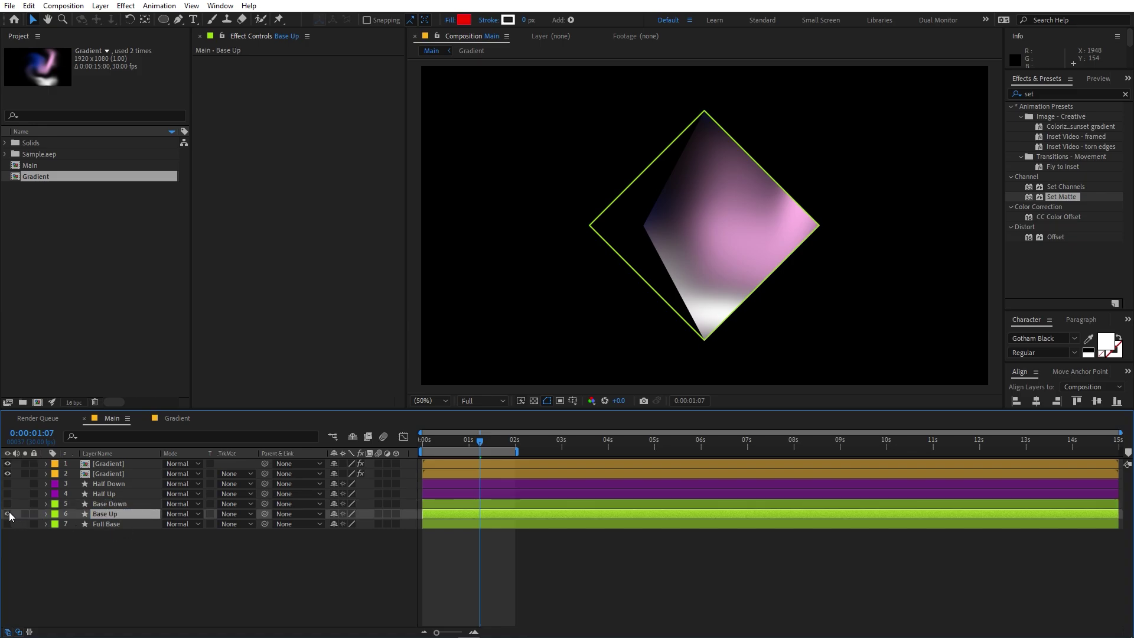
{"action": "left_click_drag", "start_coordinate": [9, 512], "coordinate": [25, 515]}
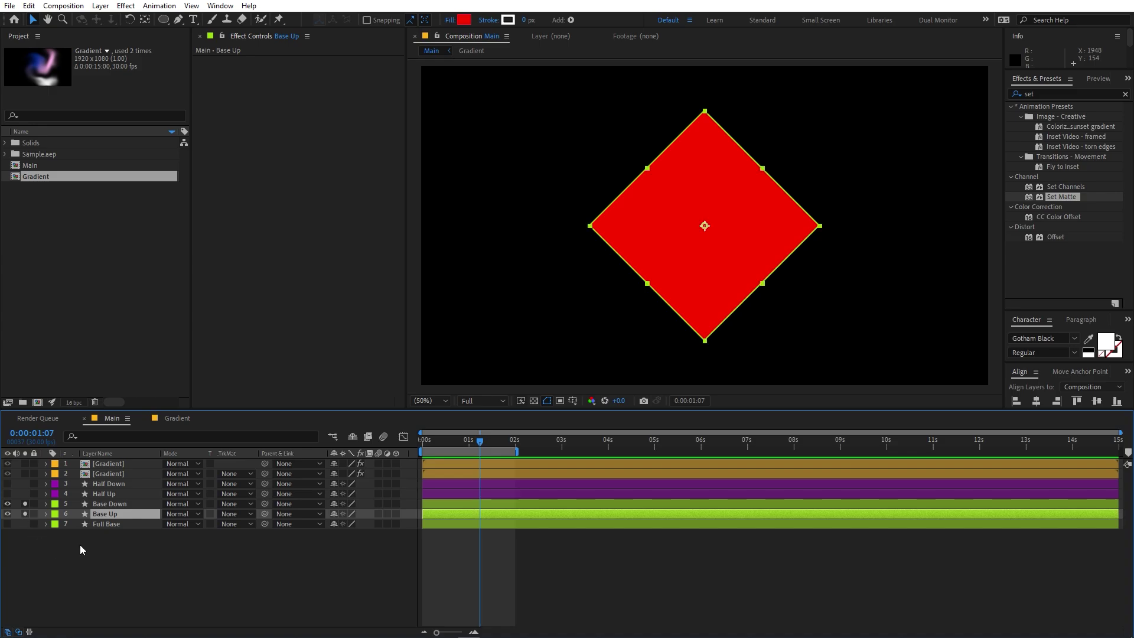
{"action": "left_click", "coordinate": [81, 547]}
{"action": "left_click", "coordinate": [103, 512]}
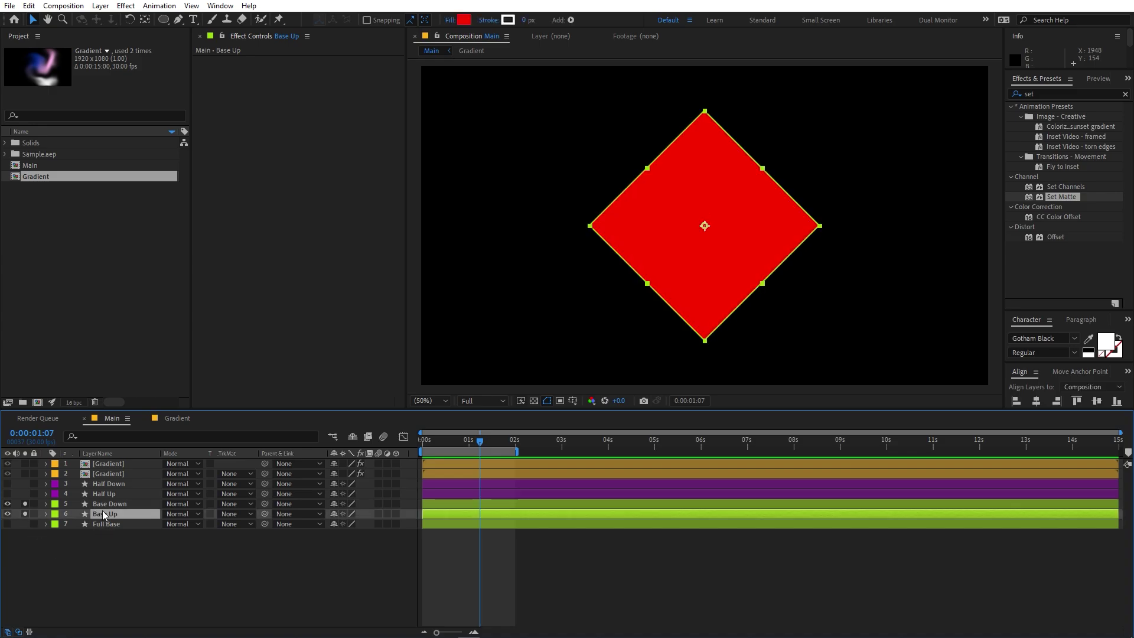
{"action": "left_click", "coordinate": [177, 20]}
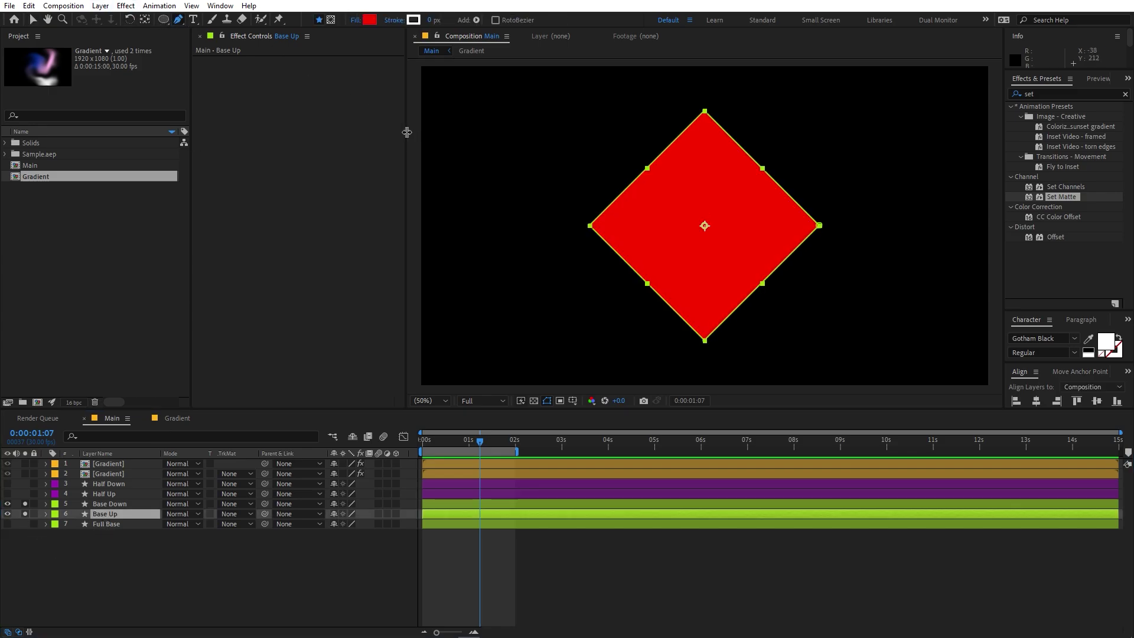
{"action": "left_click", "coordinate": [705, 341]}
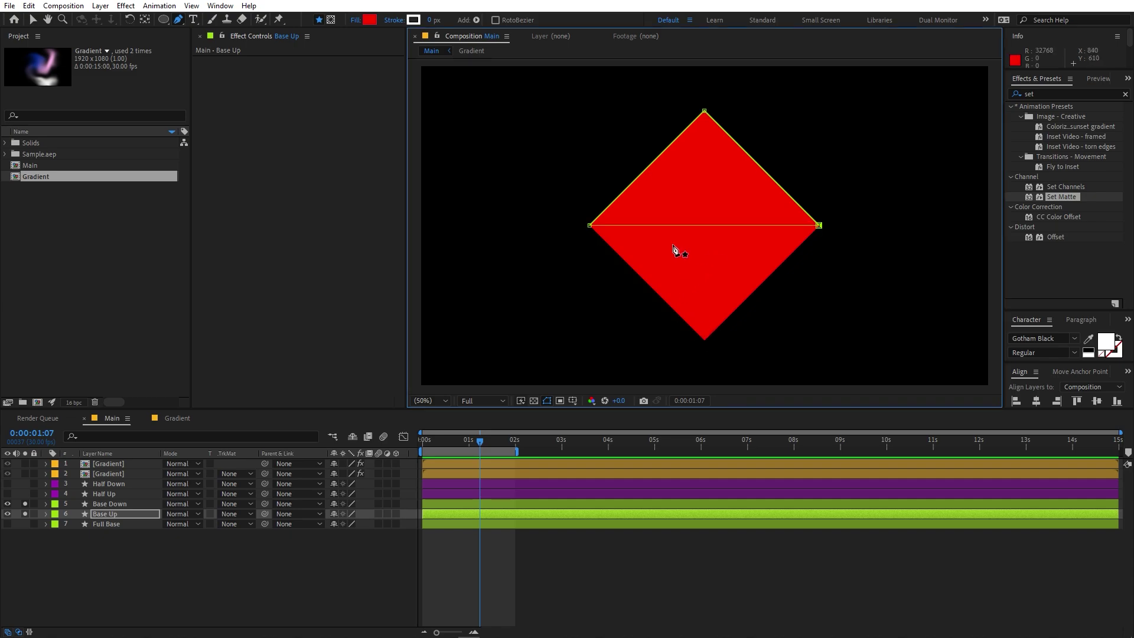
Step: Delete the top vertex of the Base Down diamond with the Pen tool and unsolo both base layers
{"action": "left_click", "coordinate": [117, 504]}
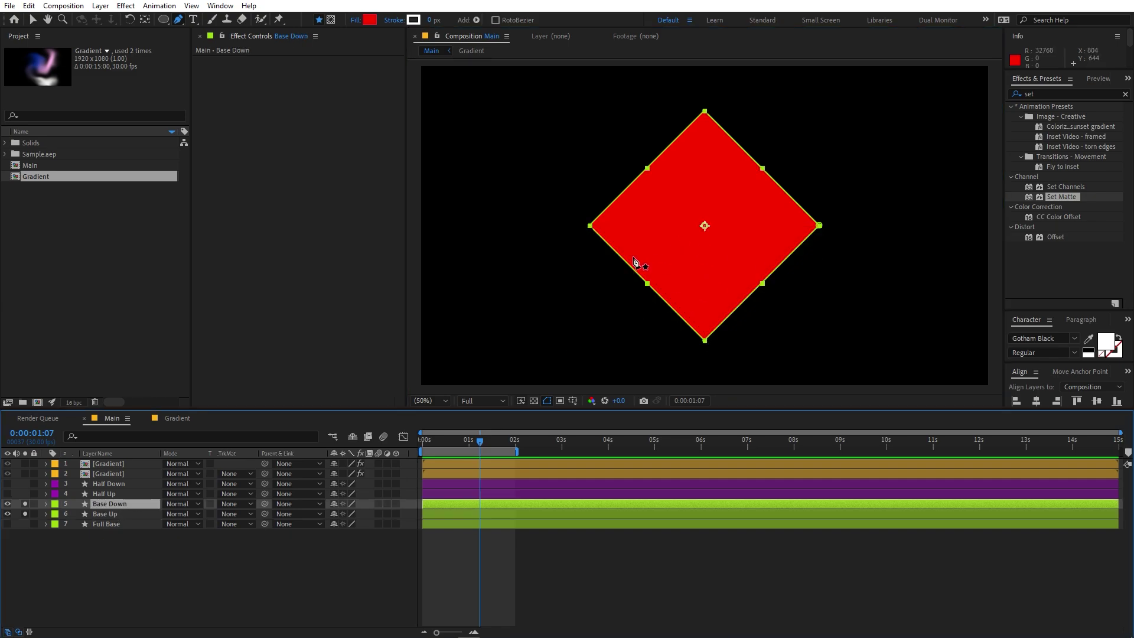
{"action": "left_click", "coordinate": [706, 112]}
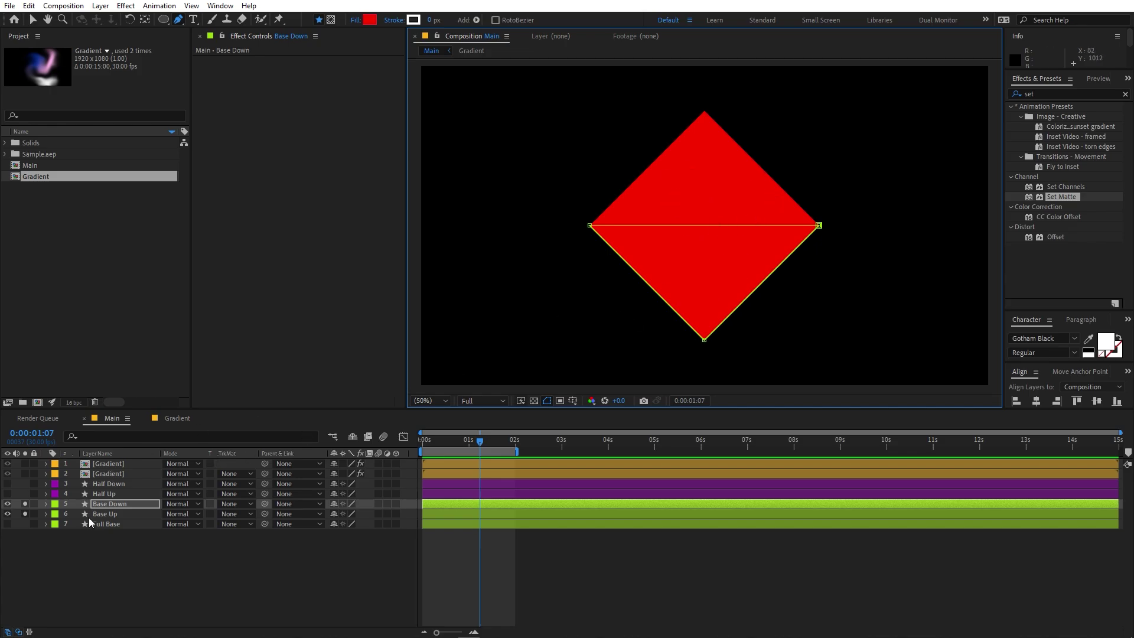
{"action": "left_click", "coordinate": [26, 503]}
{"action": "left_click", "coordinate": [26, 512]}
{"action": "left_click", "coordinate": [95, 539]}
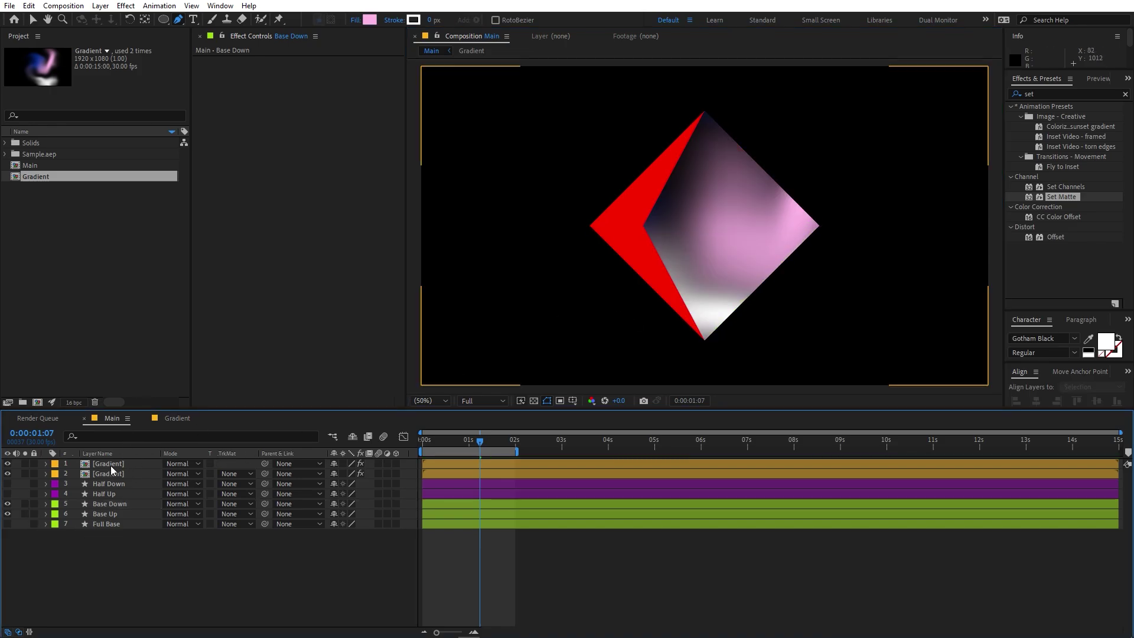
Step: Duplicate the topmost Gradient layer and set the copy's Set Matte source to the Base Up layer
{"action": "left_click", "coordinate": [126, 464]}
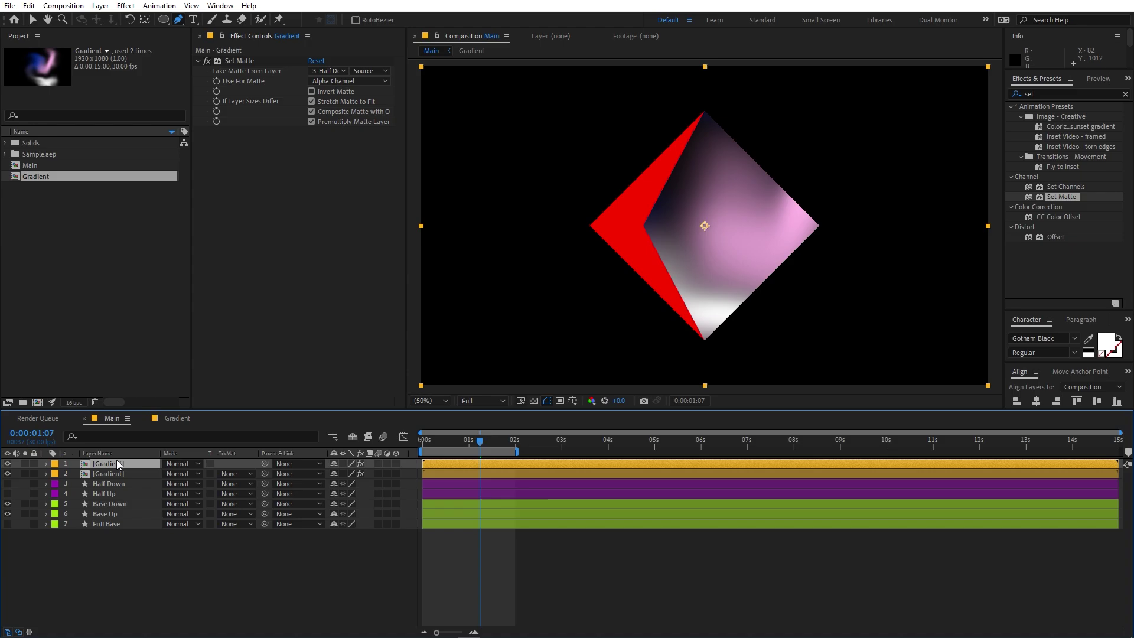
{"action": "key", "text": "ctrl+d"}
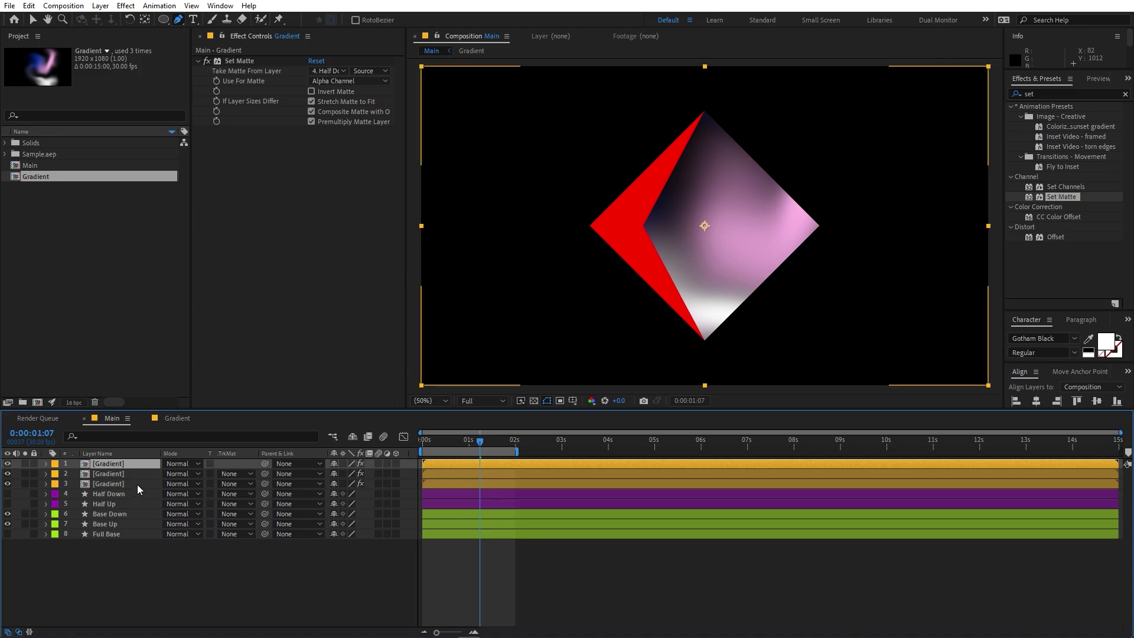
{"action": "left_click", "coordinate": [329, 71]}
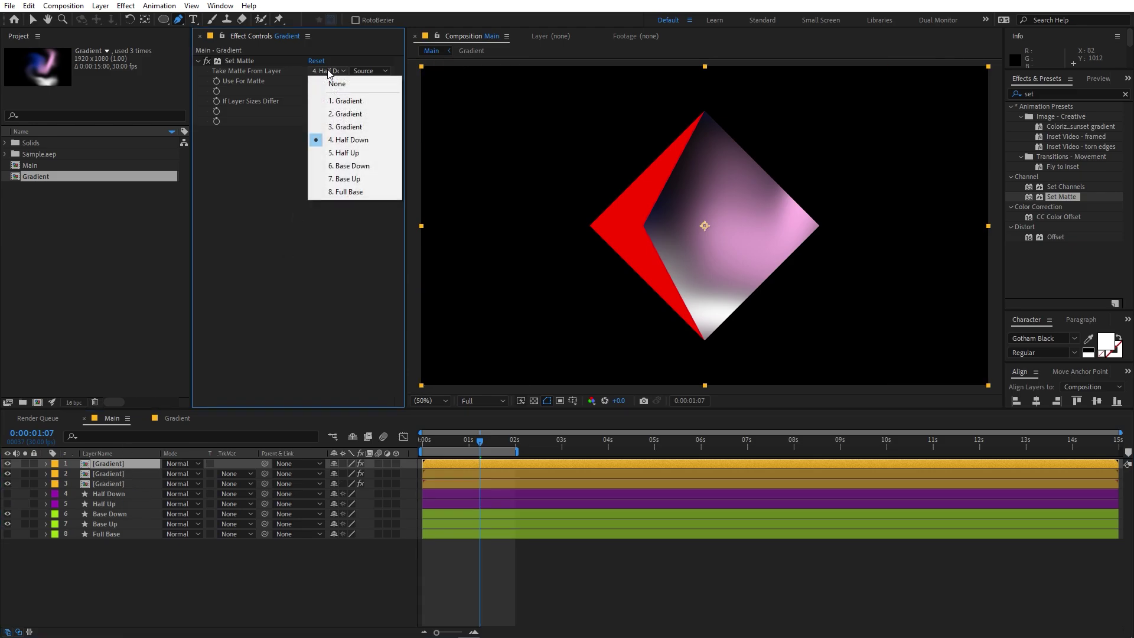
{"action": "left_click", "coordinate": [344, 180]}
Step: Duplicate the Gradient layer matted by Base Up and set the new copy's Set Matte source to the Base Down layer
{"action": "left_click", "coordinate": [104, 466]}
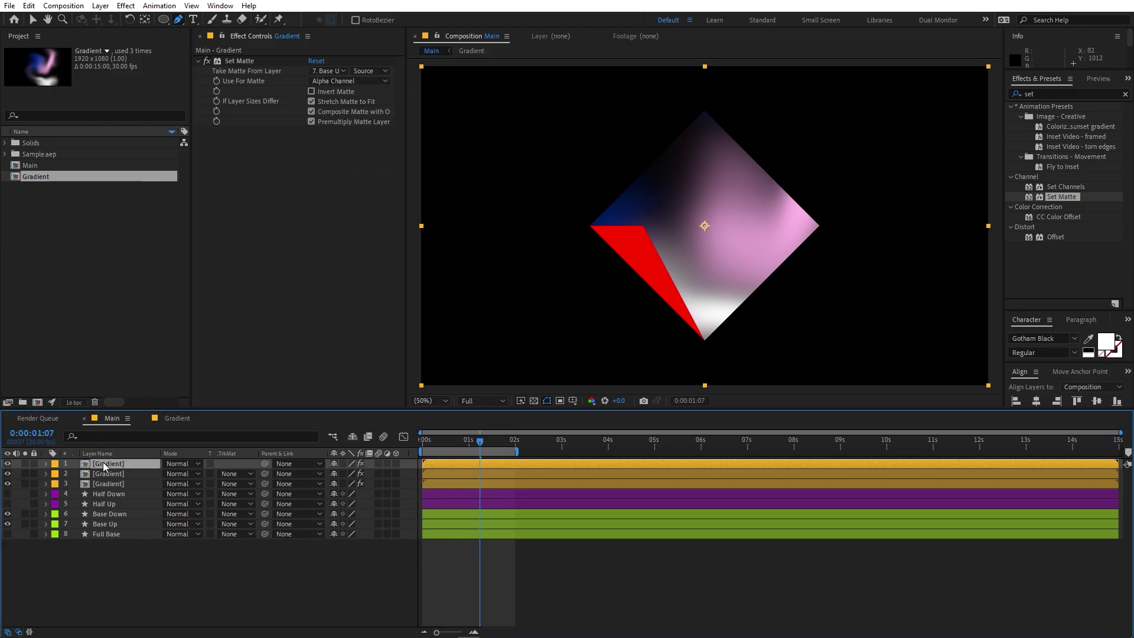
{"action": "key", "text": "ctrl+d"}
{"action": "left_click", "coordinate": [329, 71]}
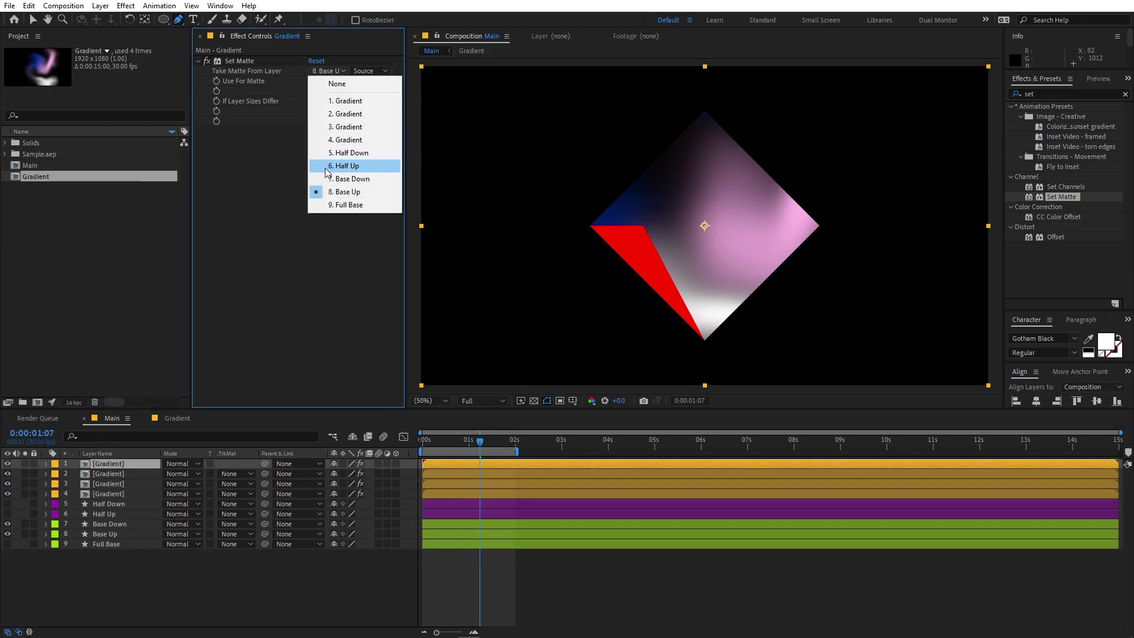
{"action": "left_click", "coordinate": [349, 178]}
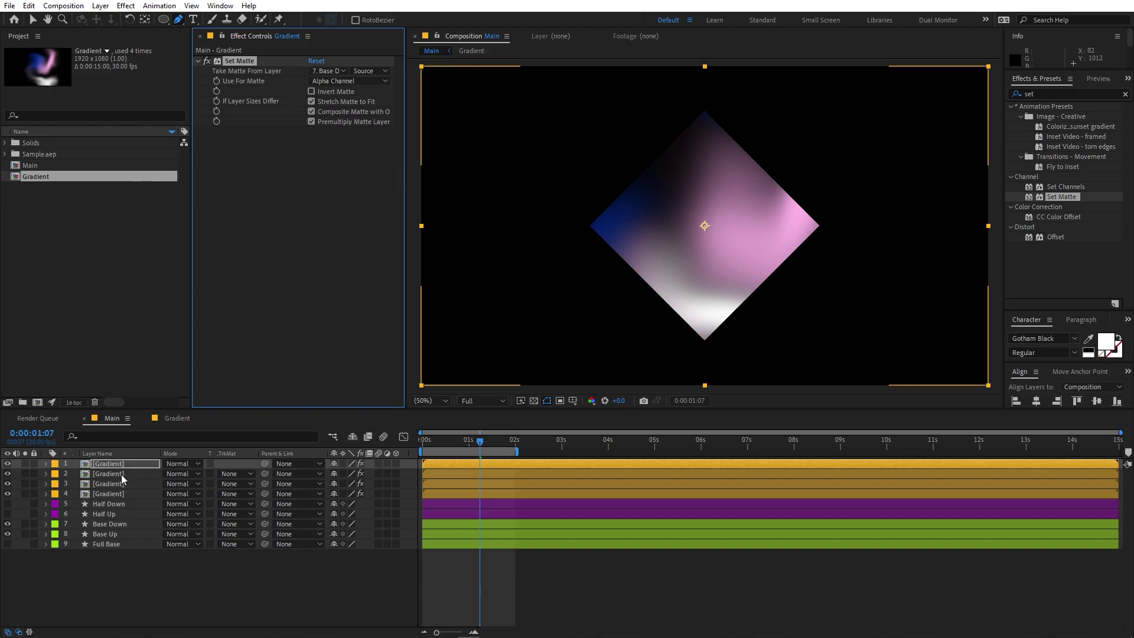
Step: Give the two Gradient layers matted by the base shapes a Cyan label
{"action": "left_click", "coordinate": [121, 474], "text": "shift"}
{"action": "left_click", "coordinate": [56, 466]}
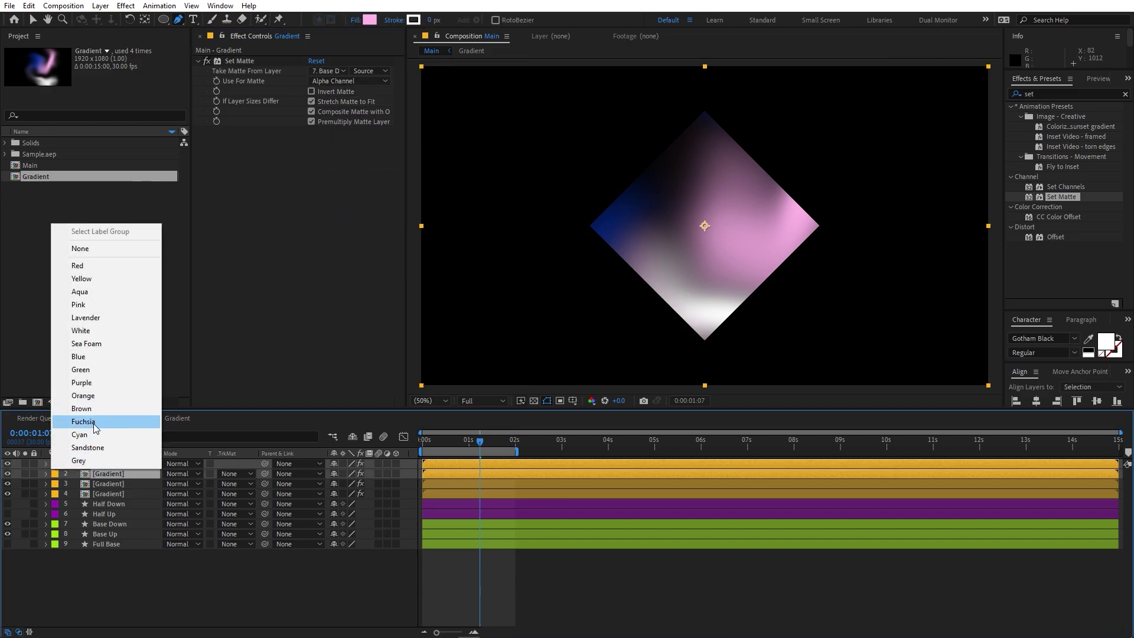
{"action": "left_click", "coordinate": [94, 435]}
{"action": "left_click", "coordinate": [169, 595]}
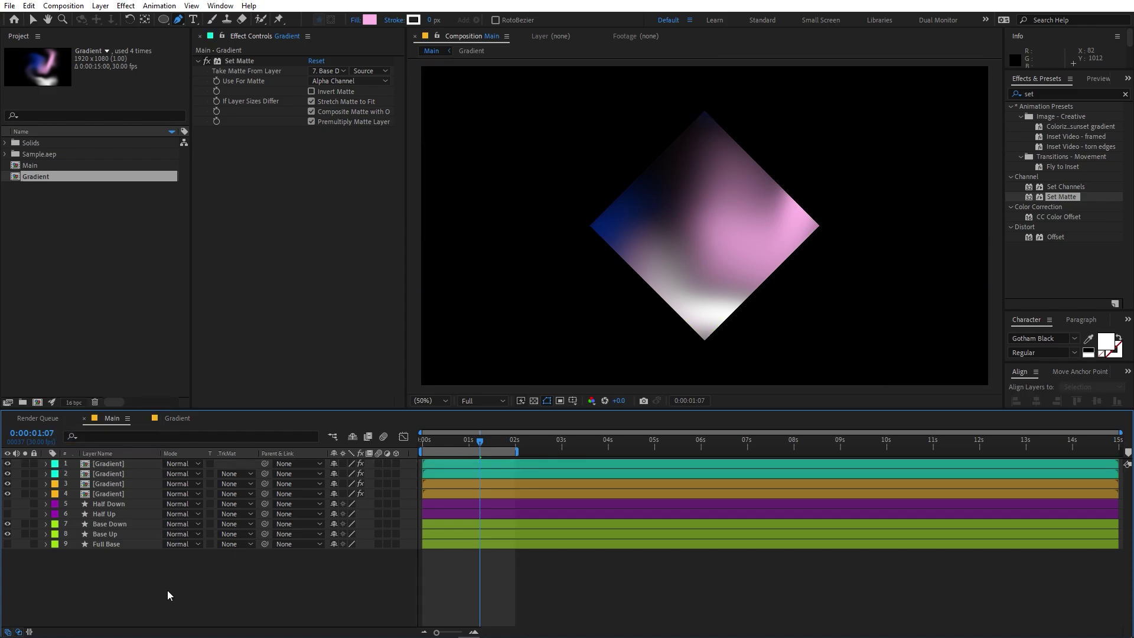
Step: Move the two cyan-labelled Gradient layers beneath the two orange-labelled Gradient layers
{"action": "key", "text": "Home"}
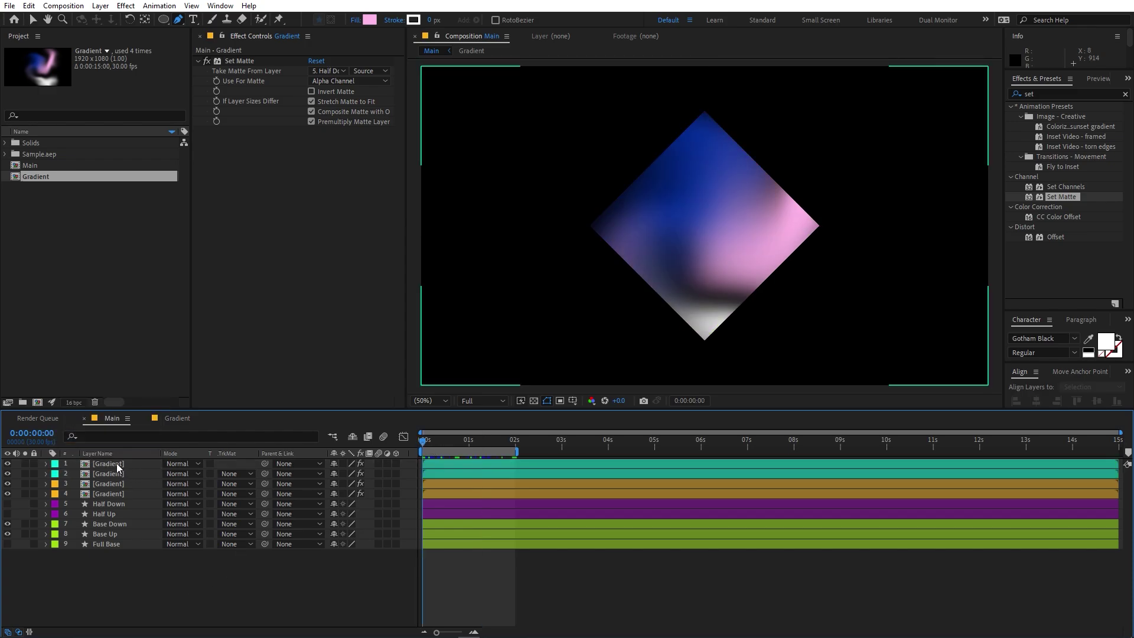
{"action": "left_click", "coordinate": [116, 463]}
{"action": "left_click", "coordinate": [116, 475], "text": "shift"}
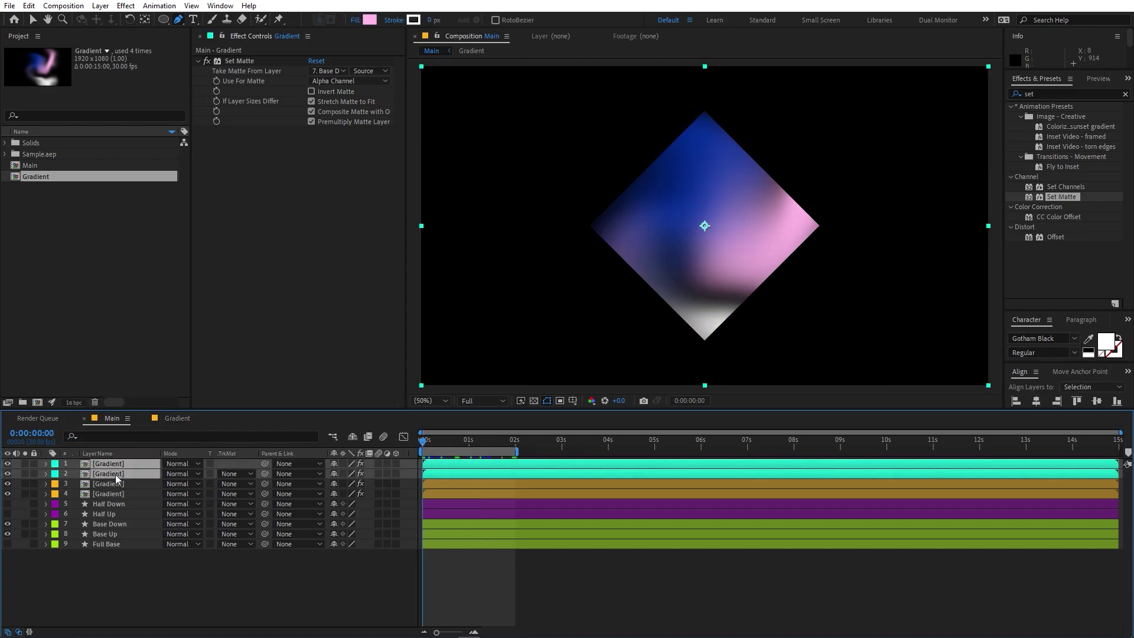
{"action": "left_click_drag", "start_coordinate": [104, 474], "coordinate": [109, 499]}
{"action": "left_click", "coordinate": [523, 568]}
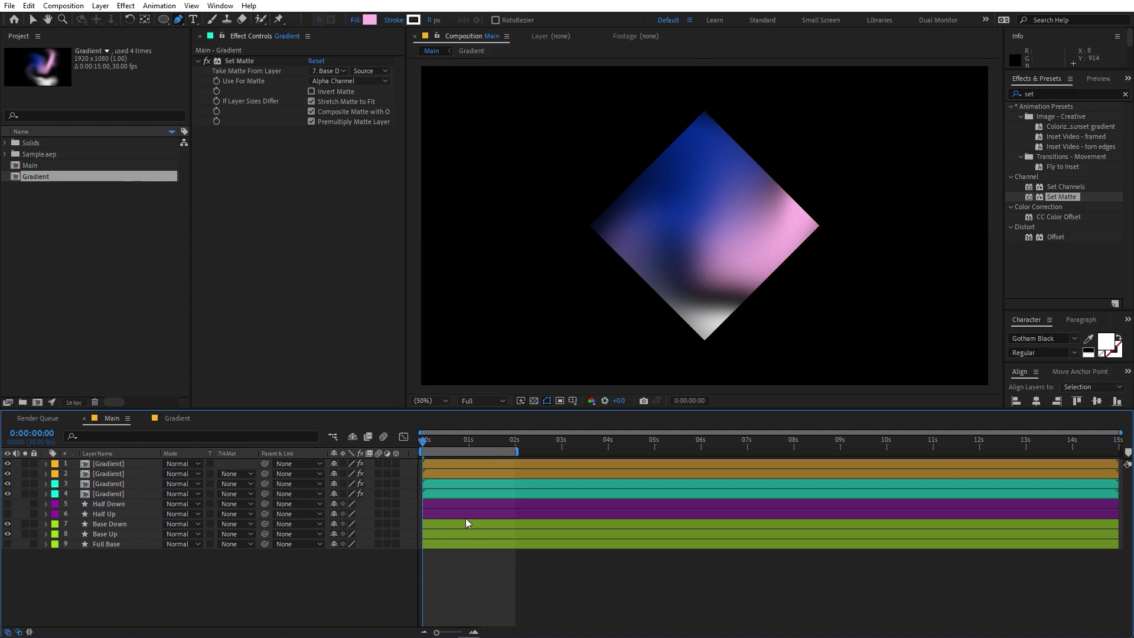
Step: Shift the topmost Gradient layer about half a second earlier in time
{"action": "left_click_drag", "start_coordinate": [425, 444], "coordinate": [453, 449]}
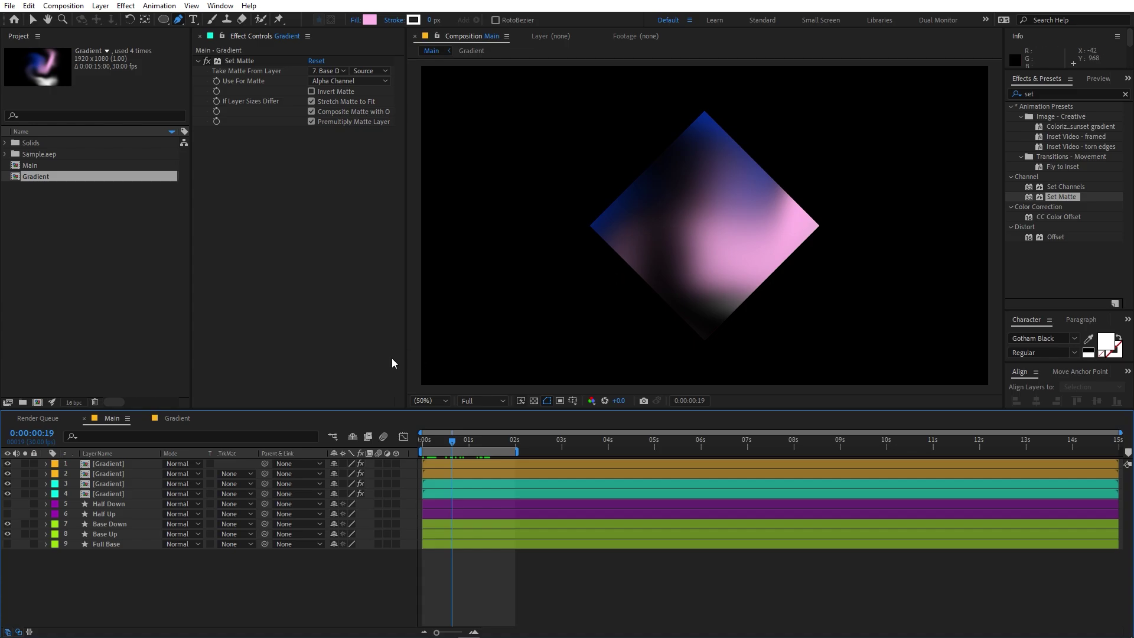
{"action": "left_click", "coordinate": [108, 463]}
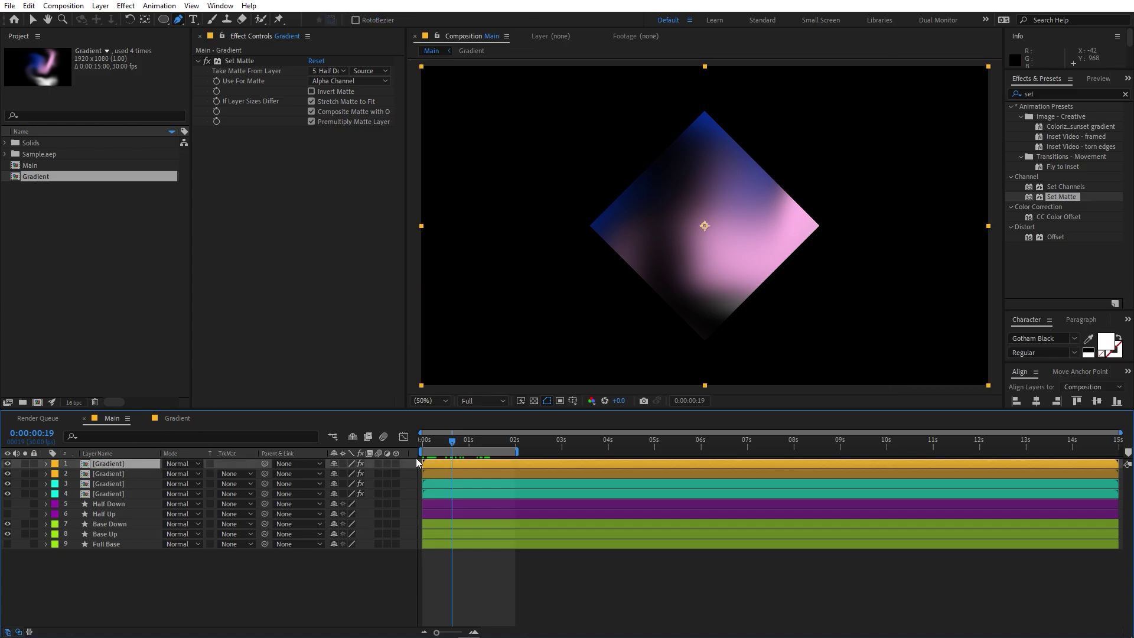
{"action": "left_click_drag", "start_coordinate": [470, 462], "coordinate": [459, 461]}
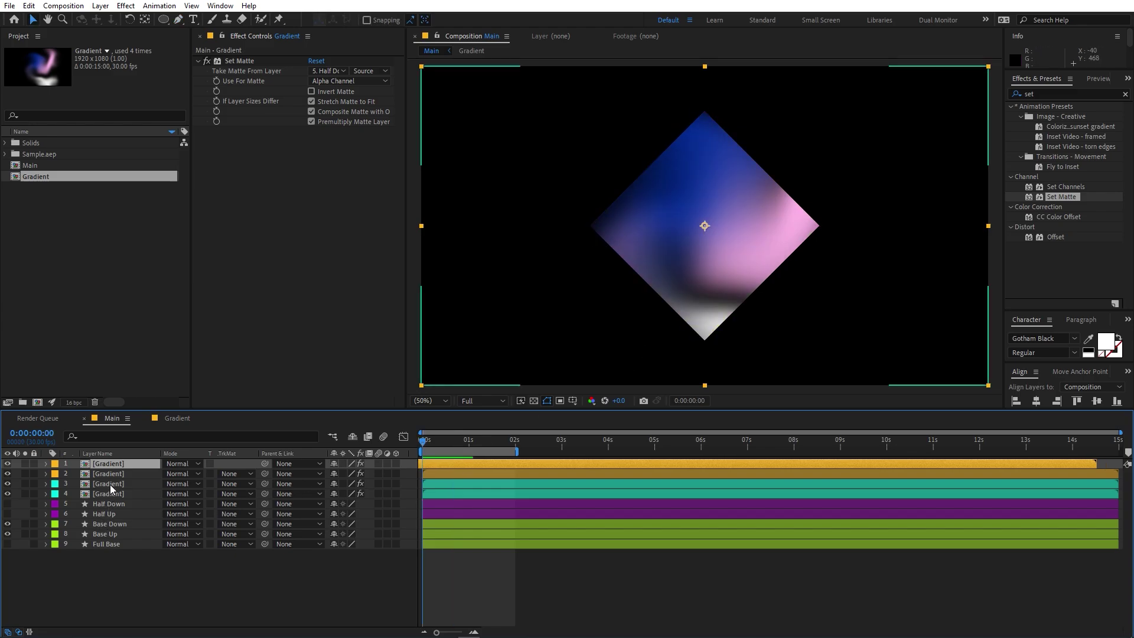
Step: Add a layer marker at 0:00:02:00 to both cyan-labelled Gradient layers
{"action": "left_click", "coordinate": [110, 484]}
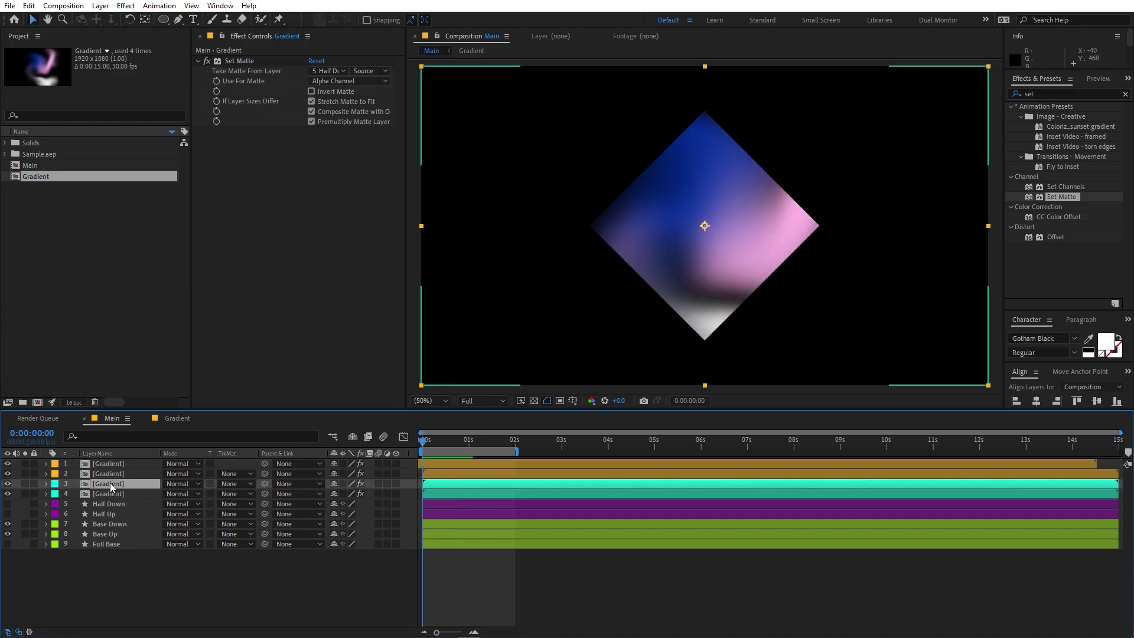
{"action": "left_click", "coordinate": [115, 496], "text": "shift"}
{"action": "left_click", "coordinate": [515, 447]}
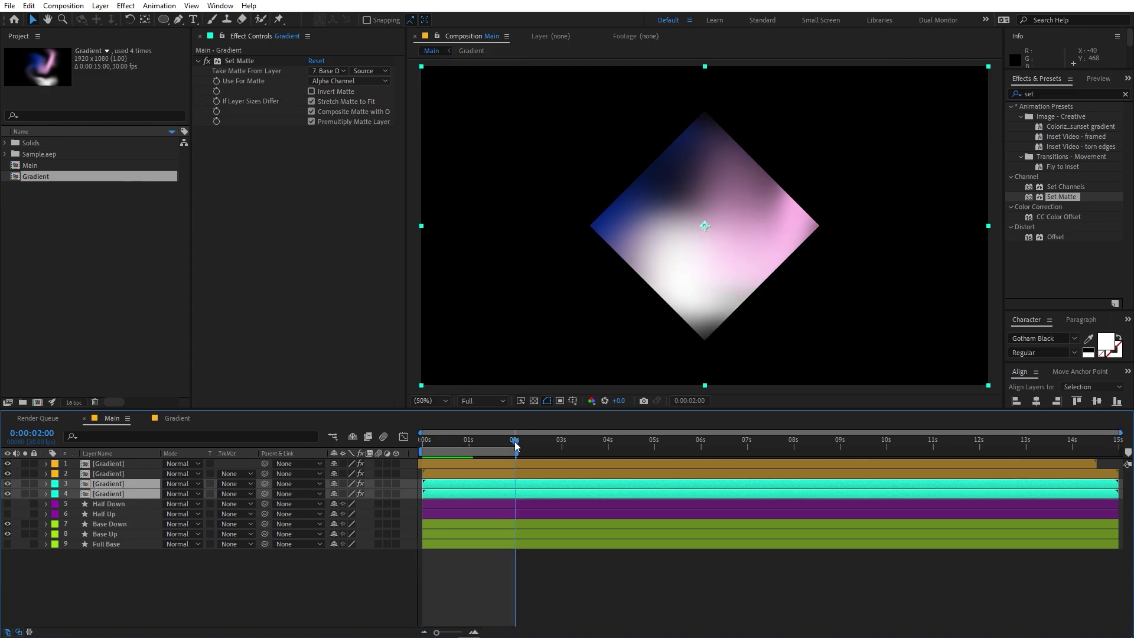
{"action": "right_click", "coordinate": [504, 480]}
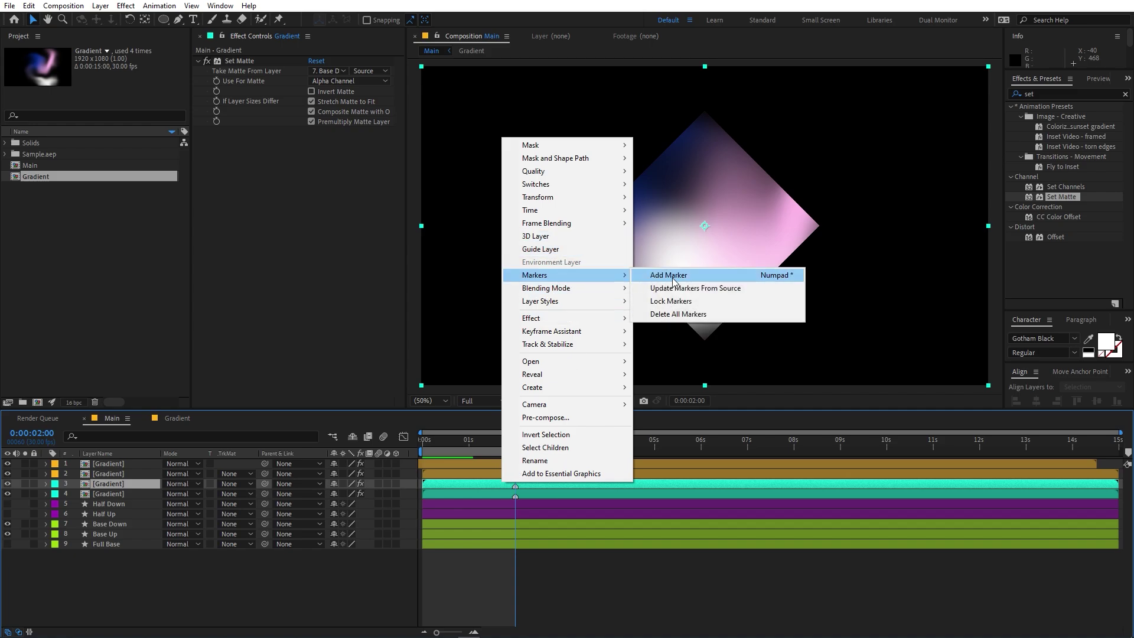
{"action": "left_click", "coordinate": [583, 555]}
Step: Slide both cyan-labelled Gradient layers earlier so their markers align with the composition start at 0:00:00:00
{"action": "left_click", "coordinate": [490, 481]}
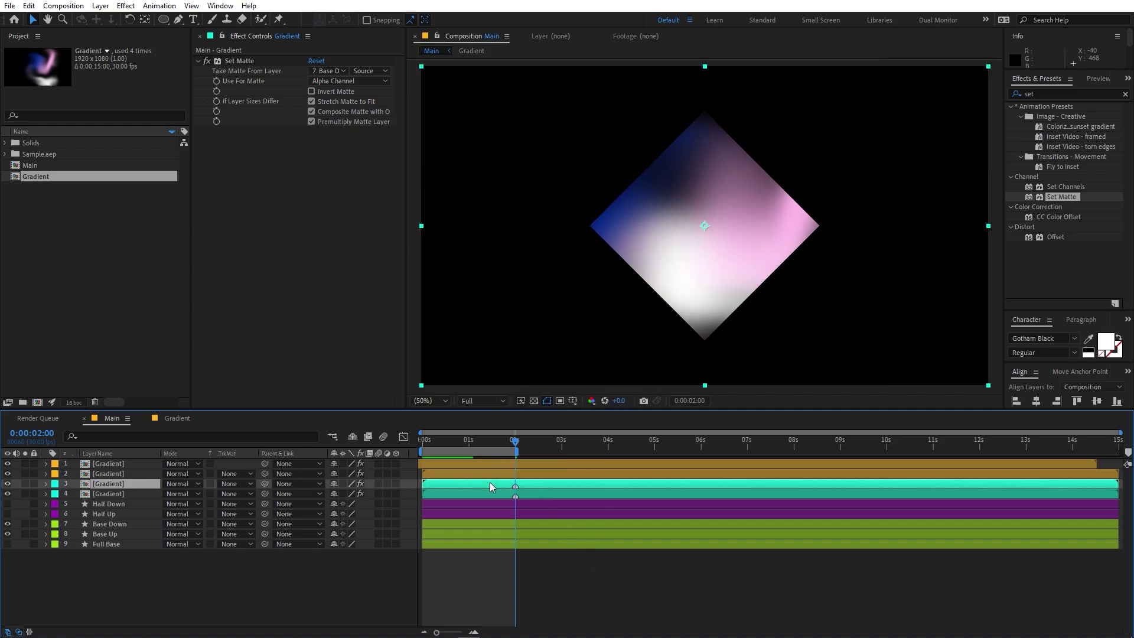
{"action": "left_click", "coordinate": [477, 494], "text": "shift"}
{"action": "left_click_drag", "start_coordinate": [530, 485], "coordinate": [447, 492]}
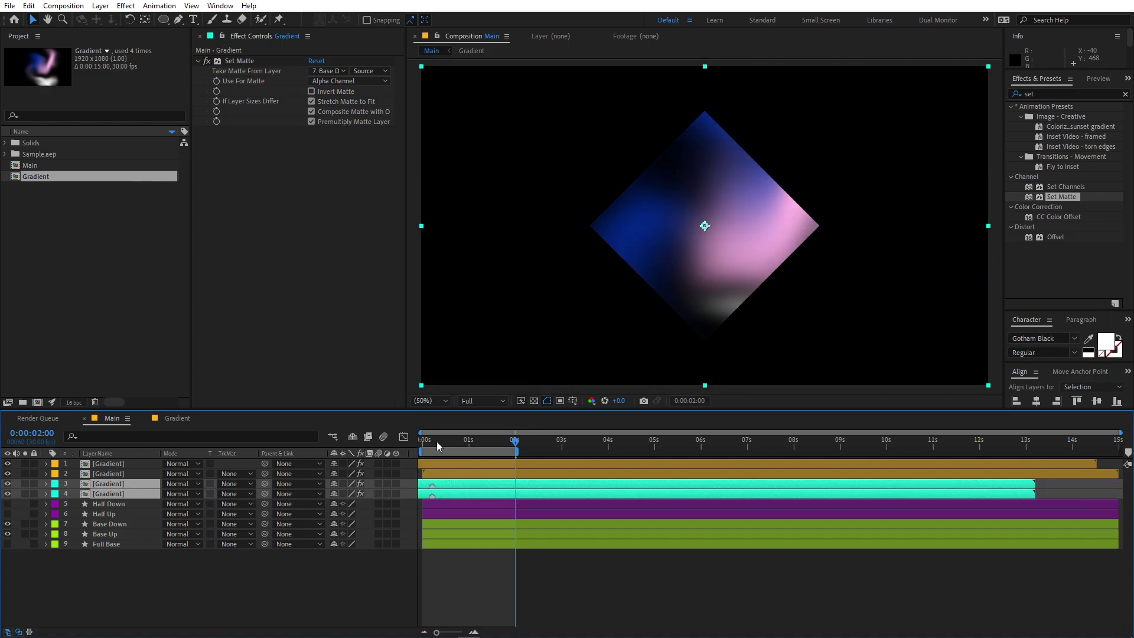
{"action": "left_click_drag", "start_coordinate": [435, 443], "coordinate": [438, 488]}
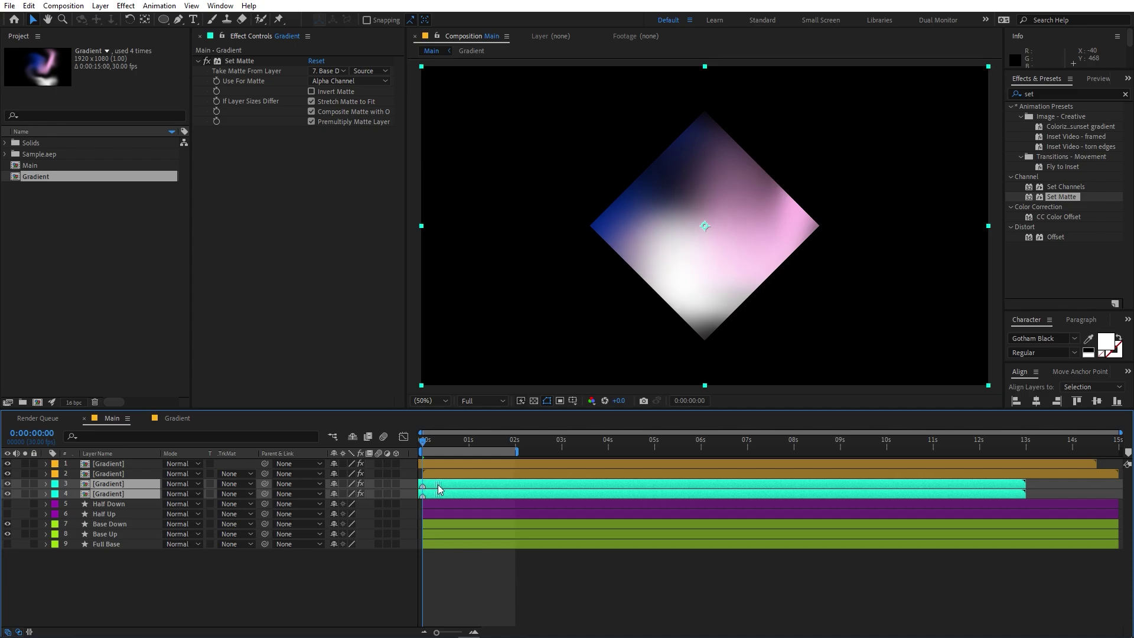
Step: Preview the diamond animation from the start and scrub through it to check the offset gradients
{"action": "left_click", "coordinate": [473, 582]}
{"action": "left_click_drag", "start_coordinate": [440, 445], "coordinate": [419, 454]}
{"action": "key", "text": "space"}
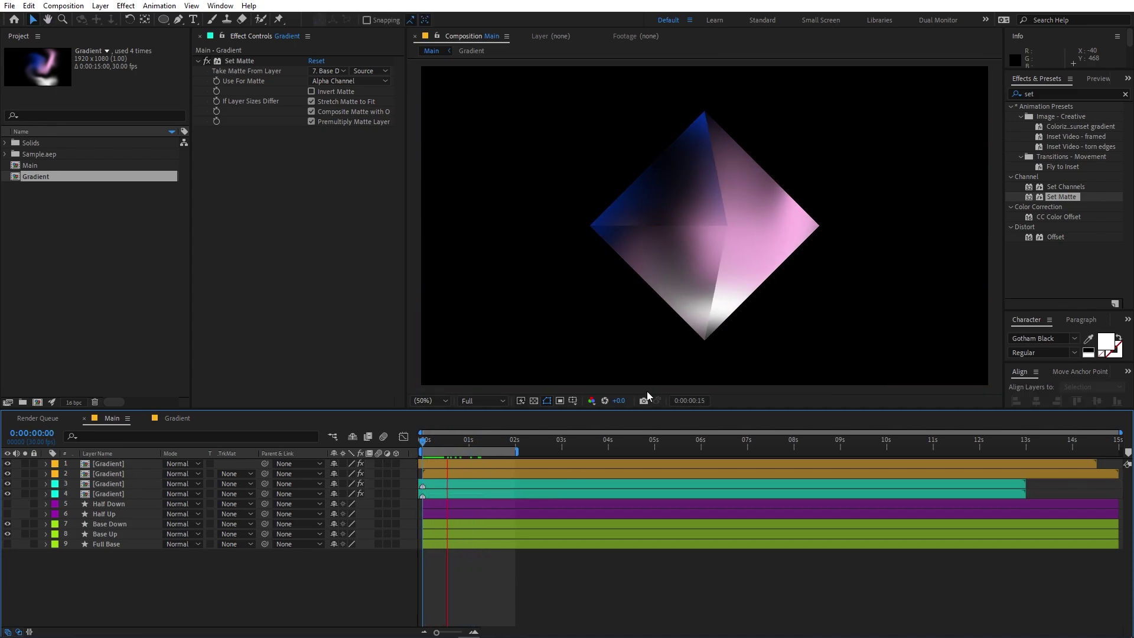
{"action": "key", "text": "space"}
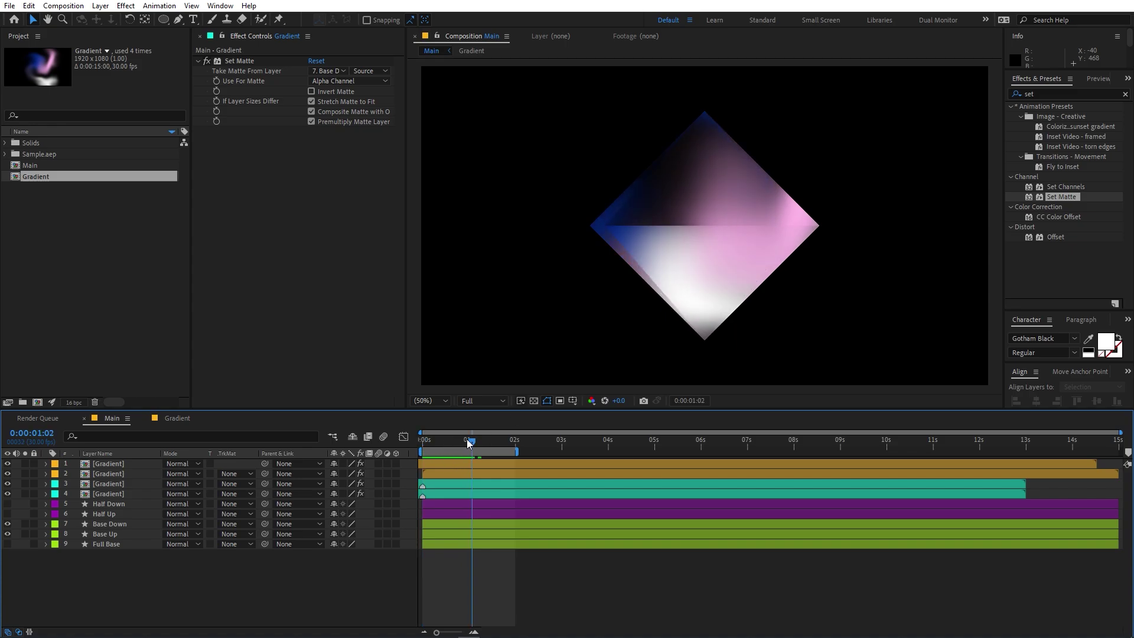
{"action": "left_click_drag", "start_coordinate": [467, 441], "coordinate": [433, 450]}
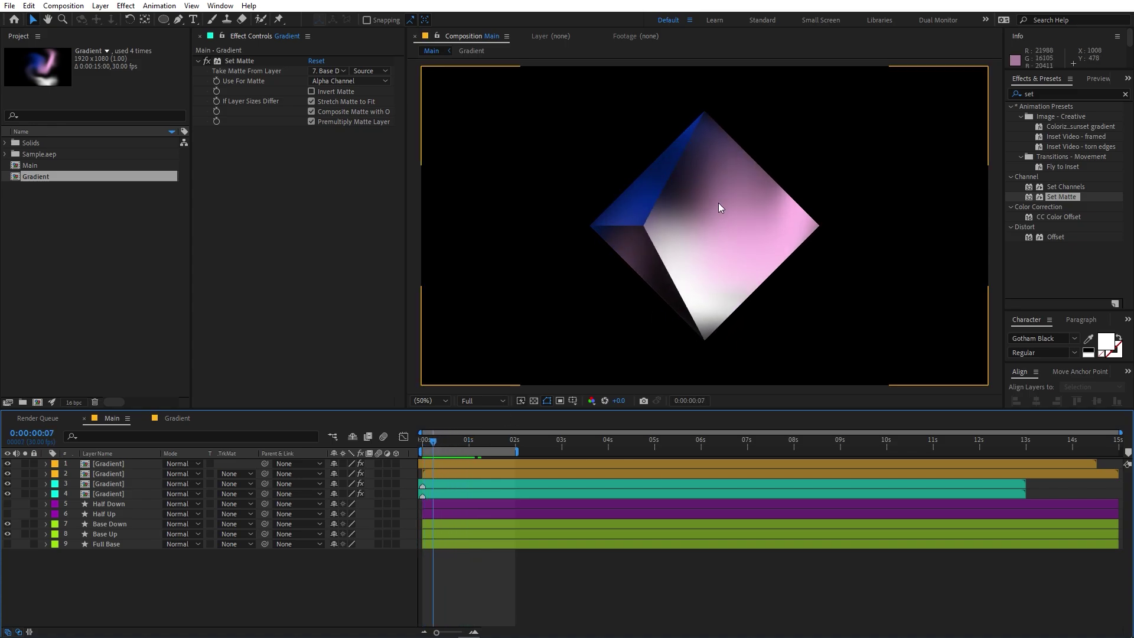
Step: Apply the Levels effect to the upper cyan-labelled Gradient layer and set its gamma to 0.50
{"action": "left_click", "coordinate": [459, 483]}
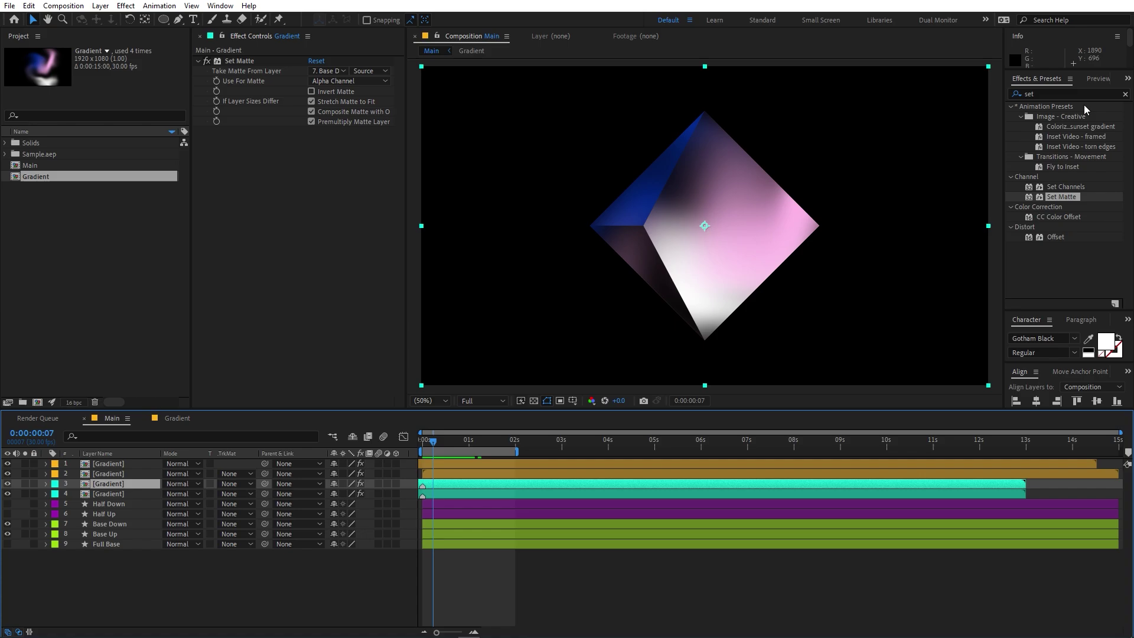
{"action": "left_click", "coordinate": [1051, 93]}
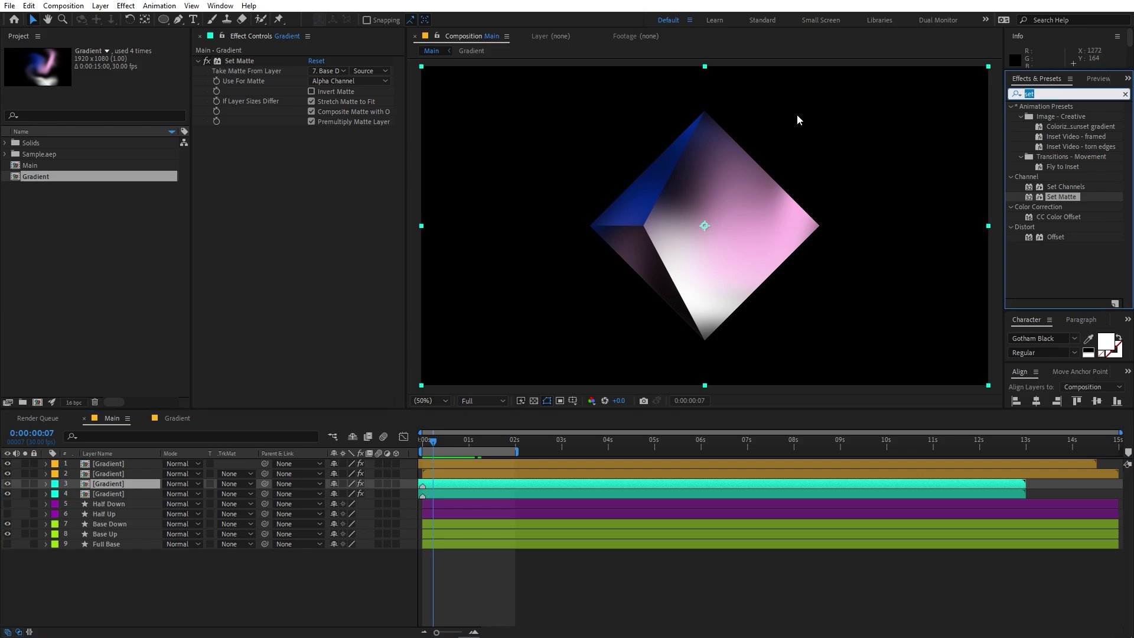
{"action": "type", "text": "leve"}
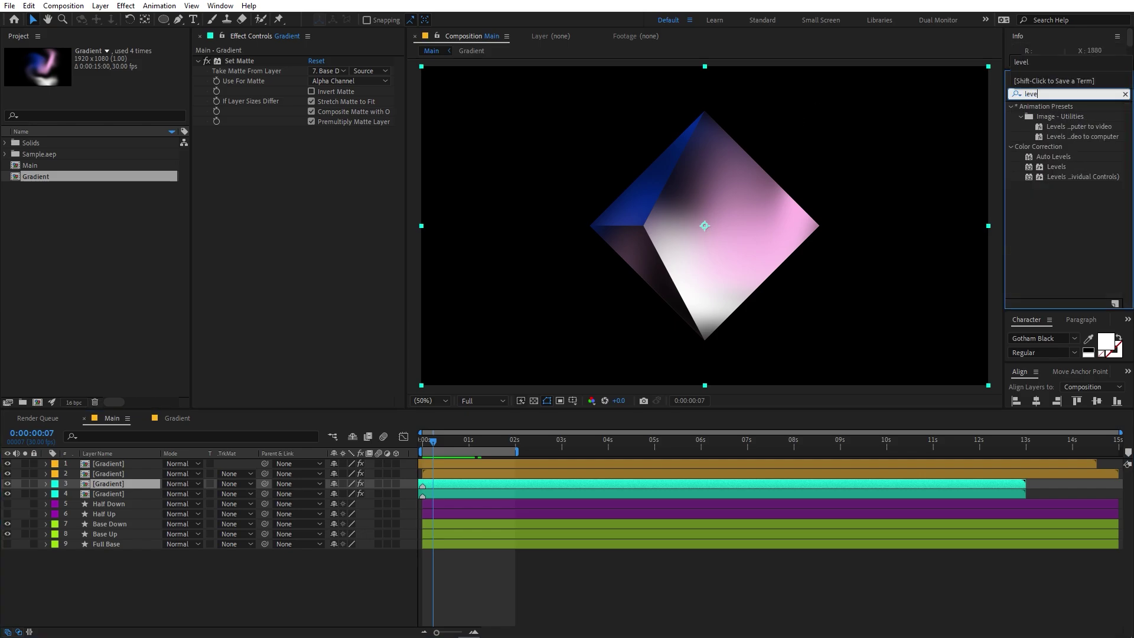
{"action": "left_click_drag", "start_coordinate": [1066, 165], "coordinate": [451, 483]}
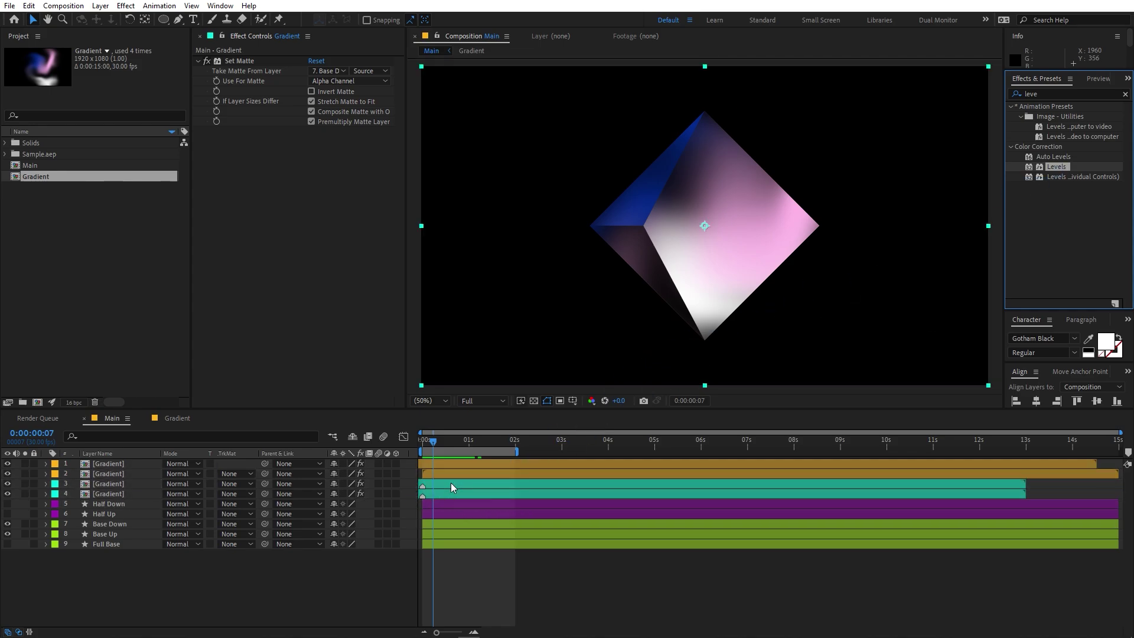
{"action": "left_click_drag", "start_coordinate": [304, 199], "coordinate": [314, 199]}
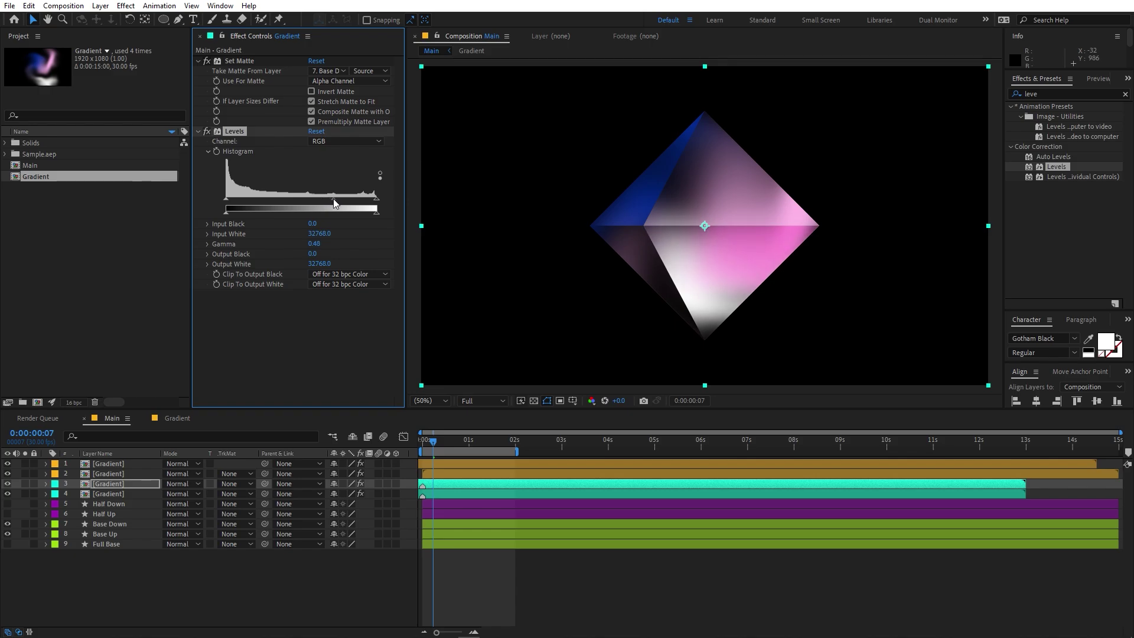
{"action": "mouse_move", "coordinate": [333, 198]}
{"action": "left_mouse_down"}
{"action": "mouse_move", "coordinate": [299, 201]}
{"action": "mouse_move", "coordinate": [331, 201]}
{"action": "left_mouse_up"}
Step: Preview the animation from the start and scrub to its end at 0:00:01:29 to check the darkened half of the base
{"action": "key", "text": "space"}
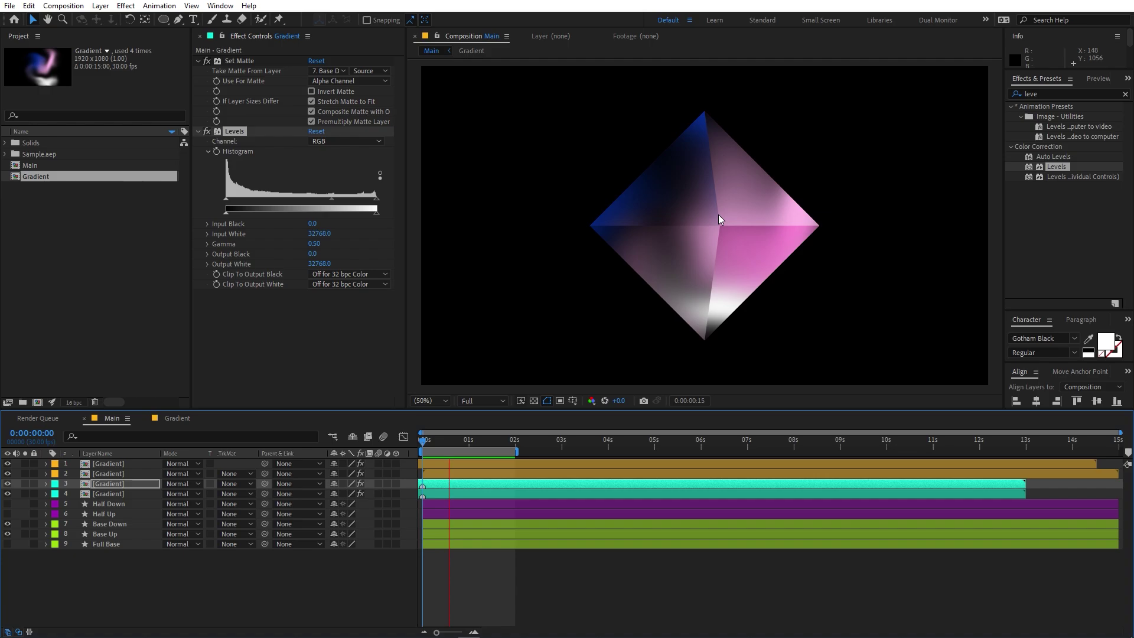
{"action": "mouse_move", "coordinate": [499, 444]}
{"action": "left_mouse_down"}
{"action": "mouse_move", "coordinate": [516, 443]}
{"action": "mouse_move", "coordinate": [395, 447]}
{"action": "mouse_move", "coordinate": [520, 445]}
{"action": "left_mouse_up"}
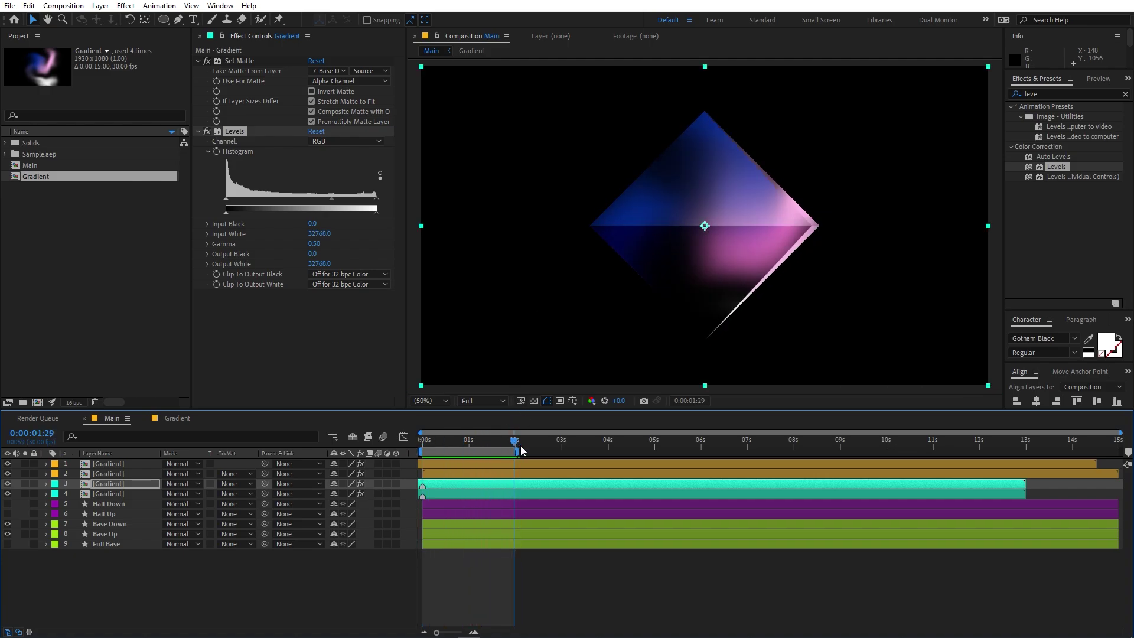
Step: Select both cyan-labelled Gradient layers together
{"action": "left_click", "coordinate": [107, 495], "text": "shift"}
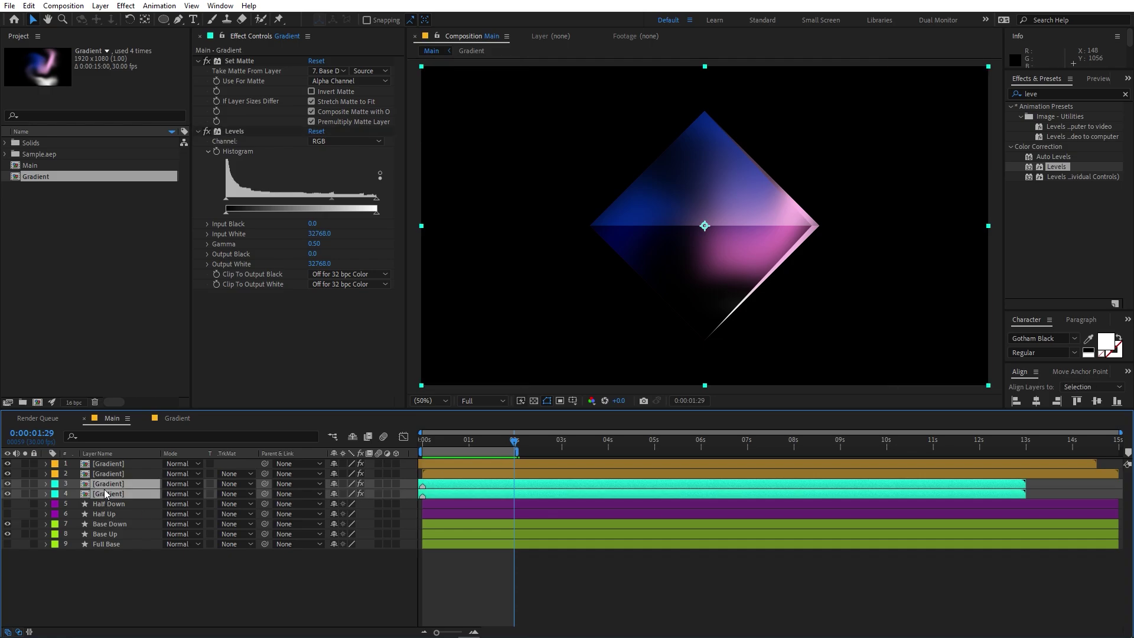
Step: Duplicate the two cyan Gradient layers and stack the copies directly above the originals, starting at the composition's beginning
{"action": "key", "text": "ctrl+d"}
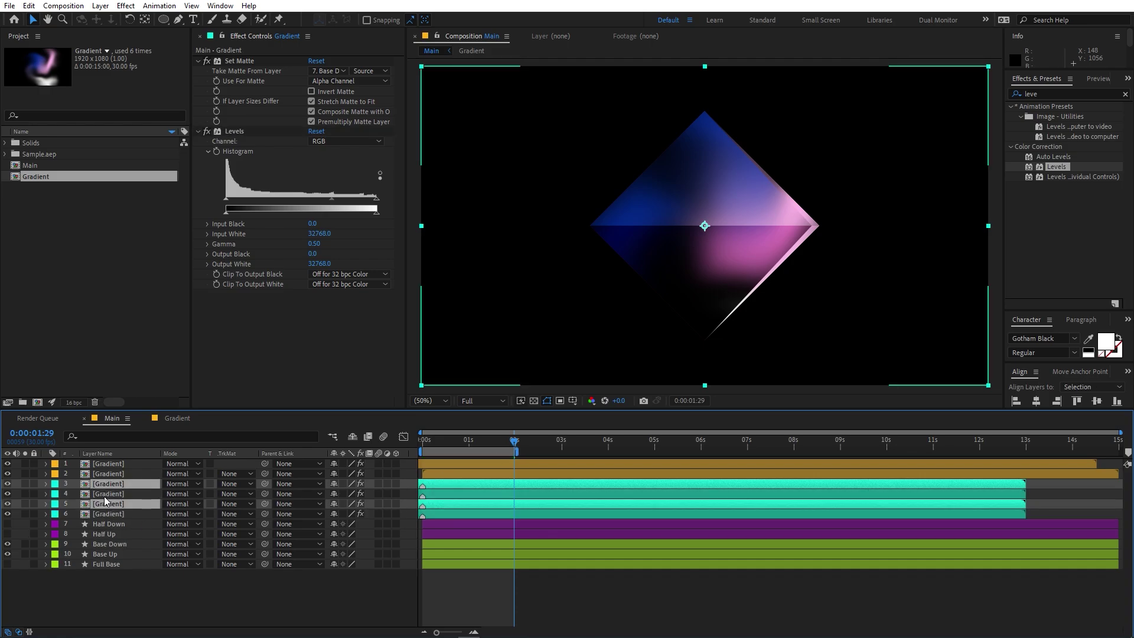
{"action": "left_click_drag", "start_coordinate": [104, 504], "coordinate": [104, 491]}
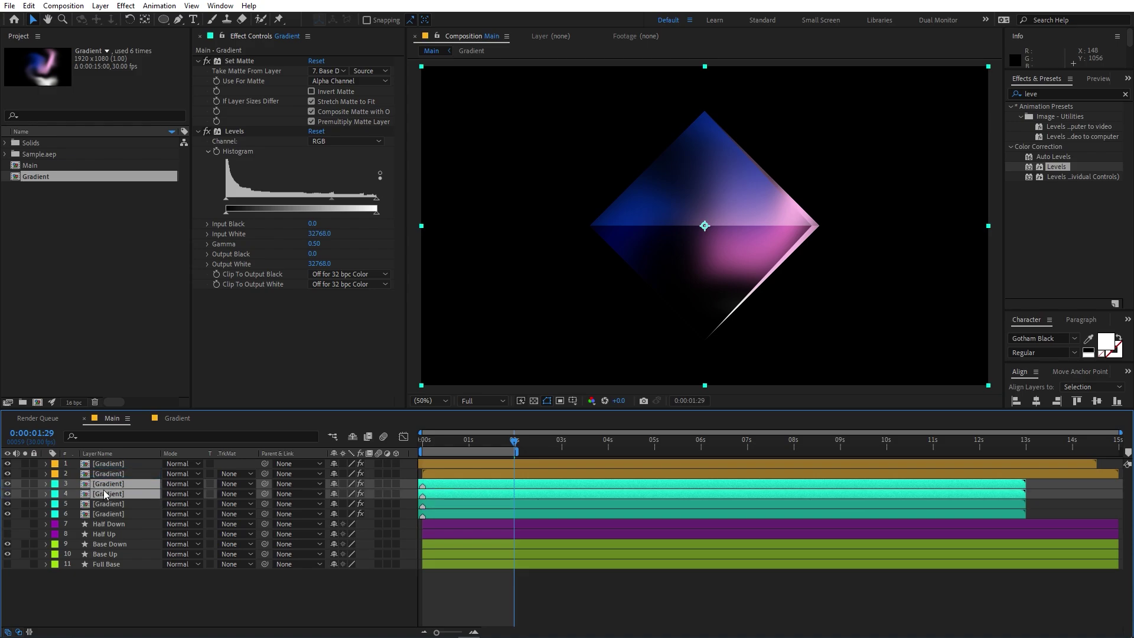
{"action": "key", "text": "alt+Home"}
Step: Trim the start of the two duplicated Gradient layers to 0:00:01:00
{"action": "left_click_drag", "start_coordinate": [513, 443], "coordinate": [468, 453]}
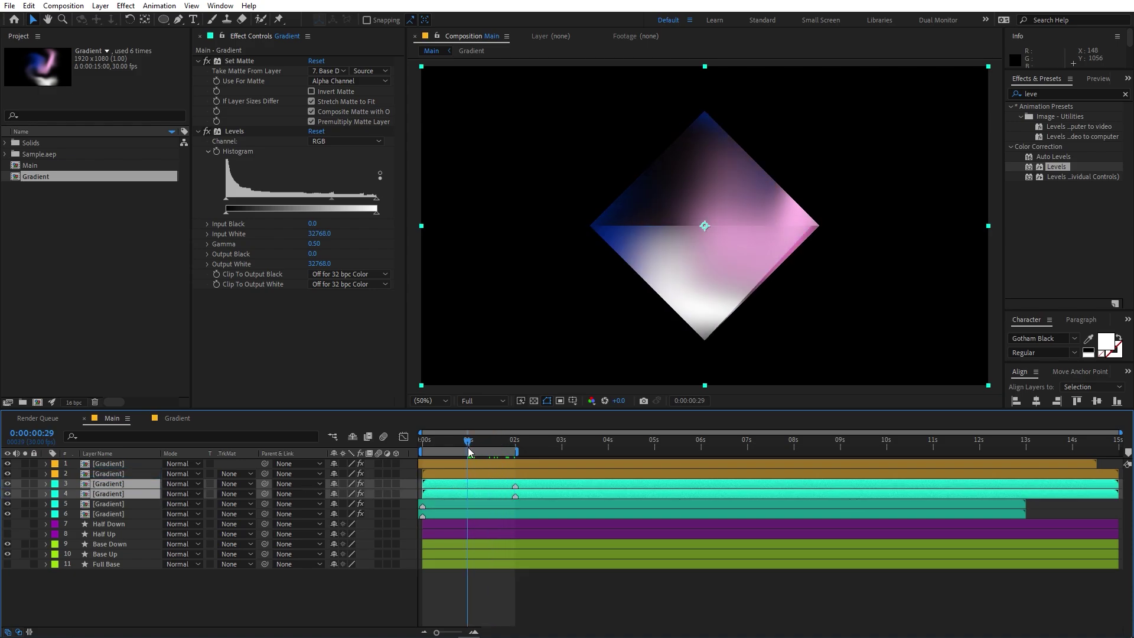
{"action": "key", "text": "Page_Down"}
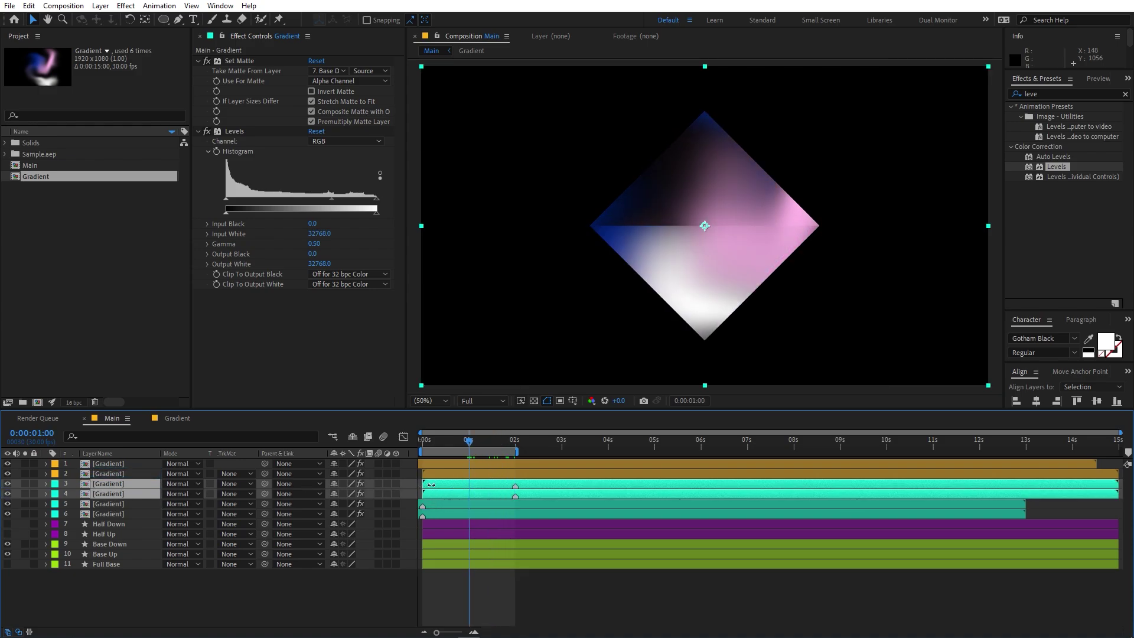
{"action": "scroll", "coordinate": [495, 497], "scroll_direction": "up", "scroll_amount": 5, "text": "alt"}
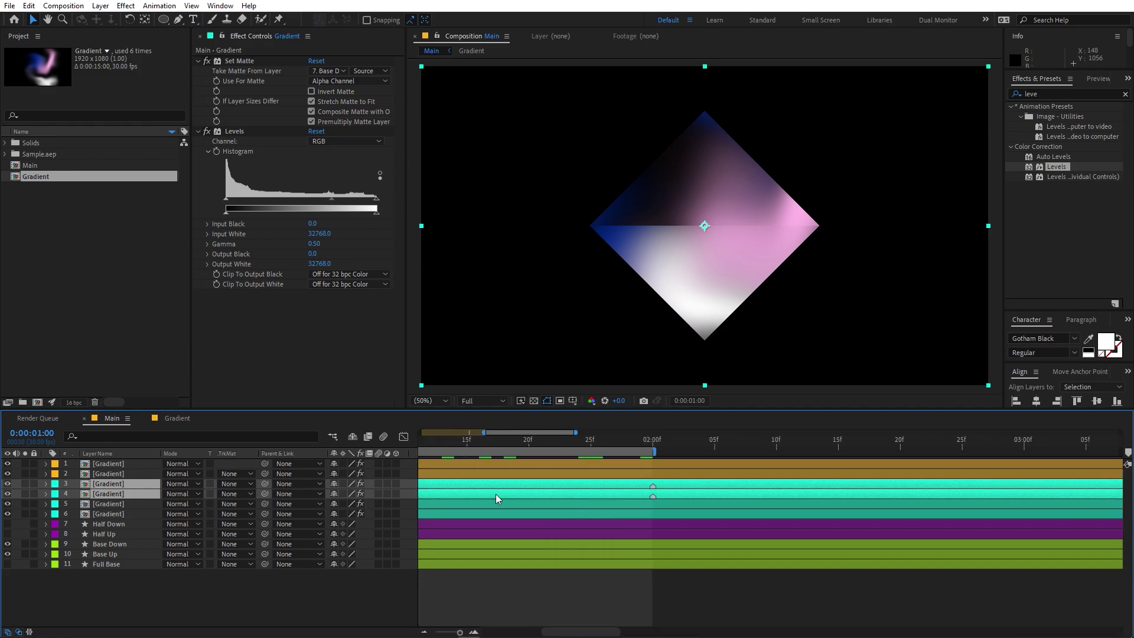
{"action": "left_click_drag", "start_coordinate": [568, 632], "coordinate": [530, 631]}
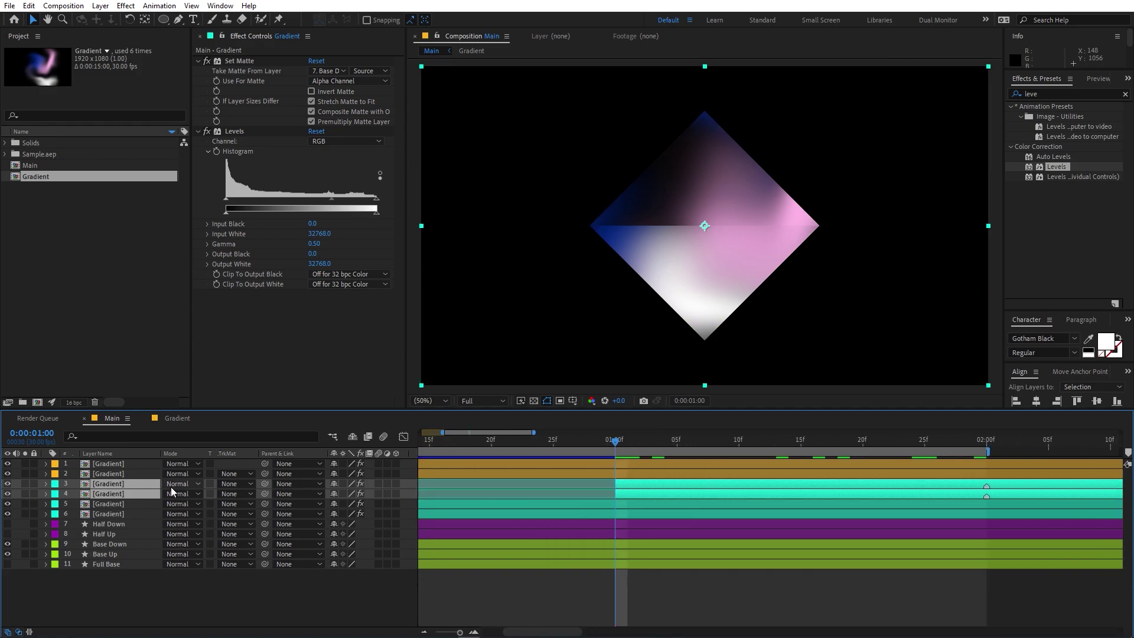
Step: Keyframe the opacity of both trimmed Gradient layers from 0% at 0:00:01:00 to 100% at 0:00:01:20
{"action": "key", "text": "t"}
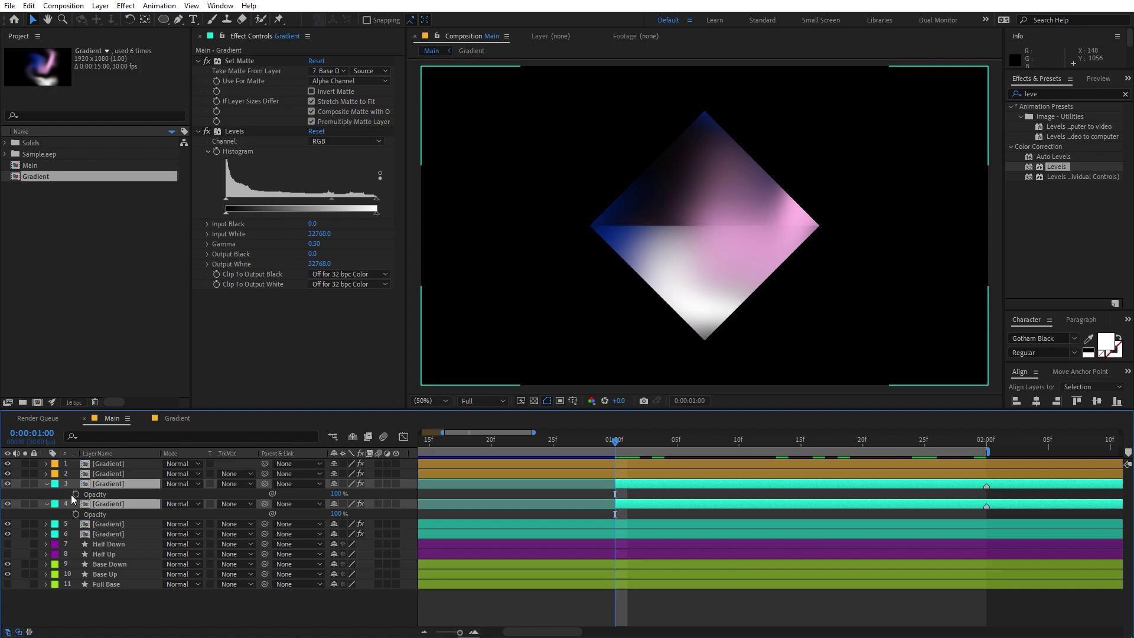
{"action": "left_click", "coordinate": [75, 494]}
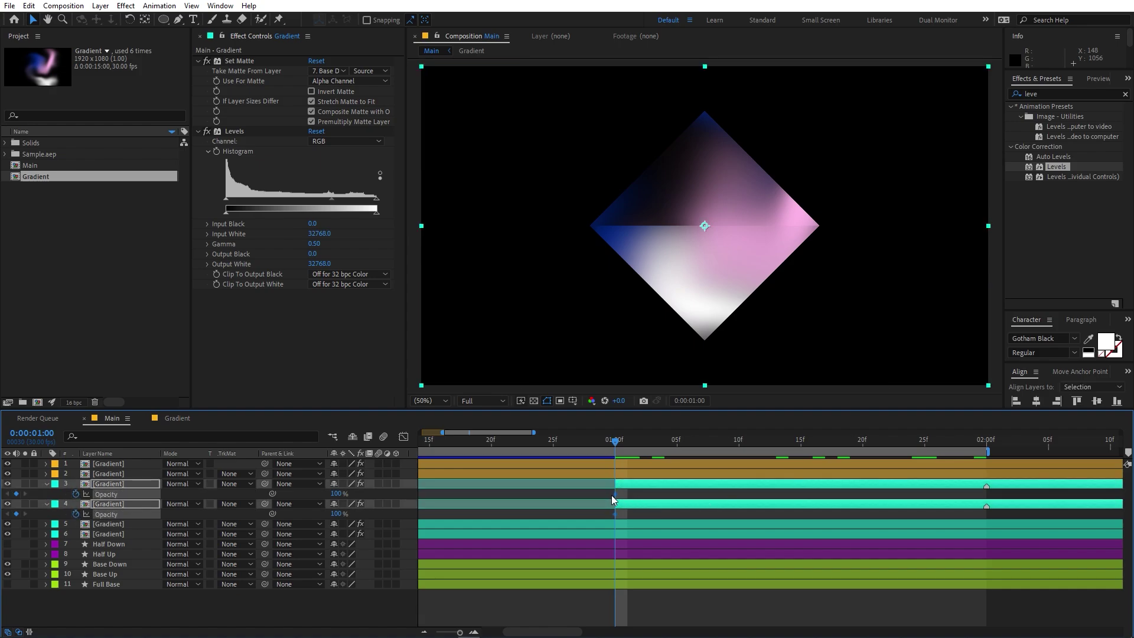
{"action": "left_click_drag", "start_coordinate": [615, 496], "coordinate": [862, 504]}
{"action": "left_click_drag", "start_coordinate": [334, 495], "coordinate": [242, 505]}
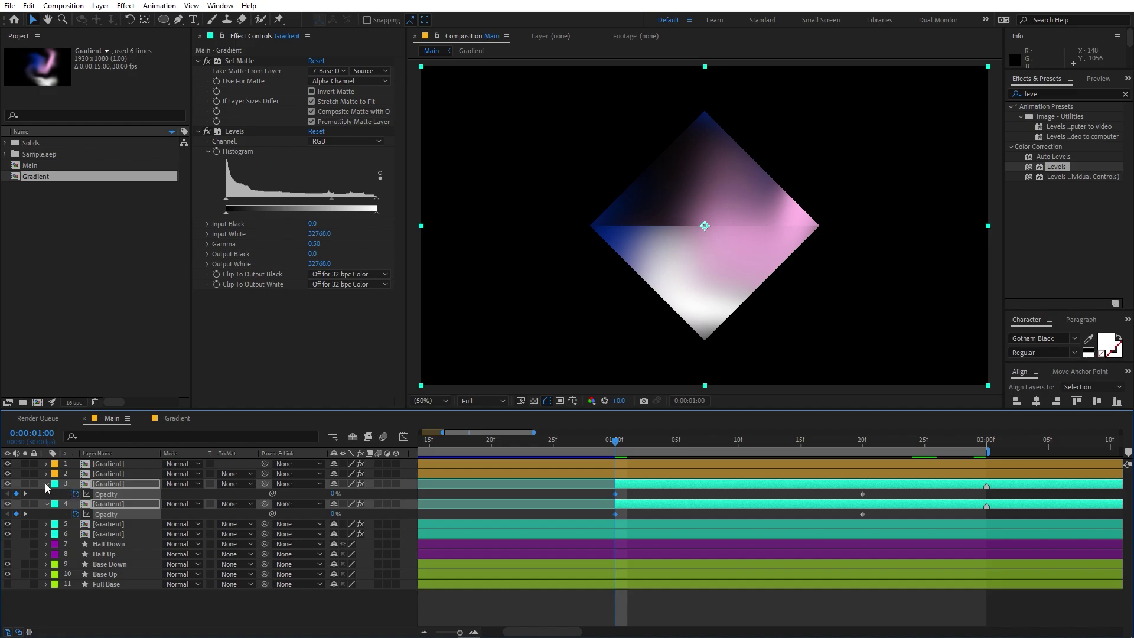
{"action": "left_click", "coordinate": [46, 484]}
Step: Play back the diamond animation from the start of the composition
{"action": "left_click_drag", "start_coordinate": [529, 443], "coordinate": [321, 469]}
{"action": "key", "text": "space"}
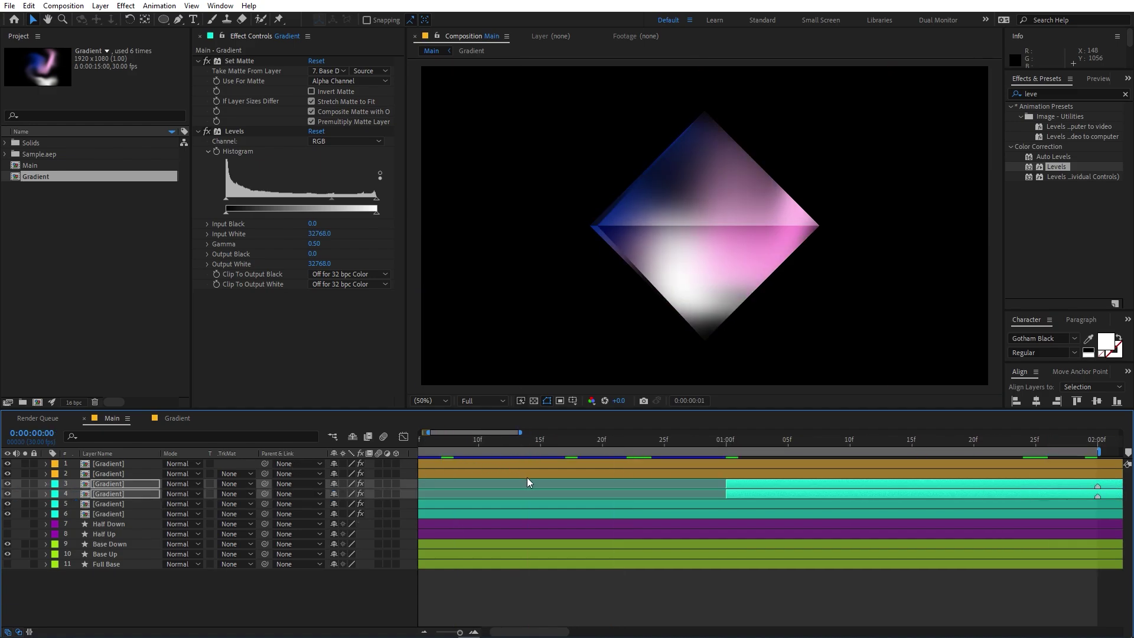
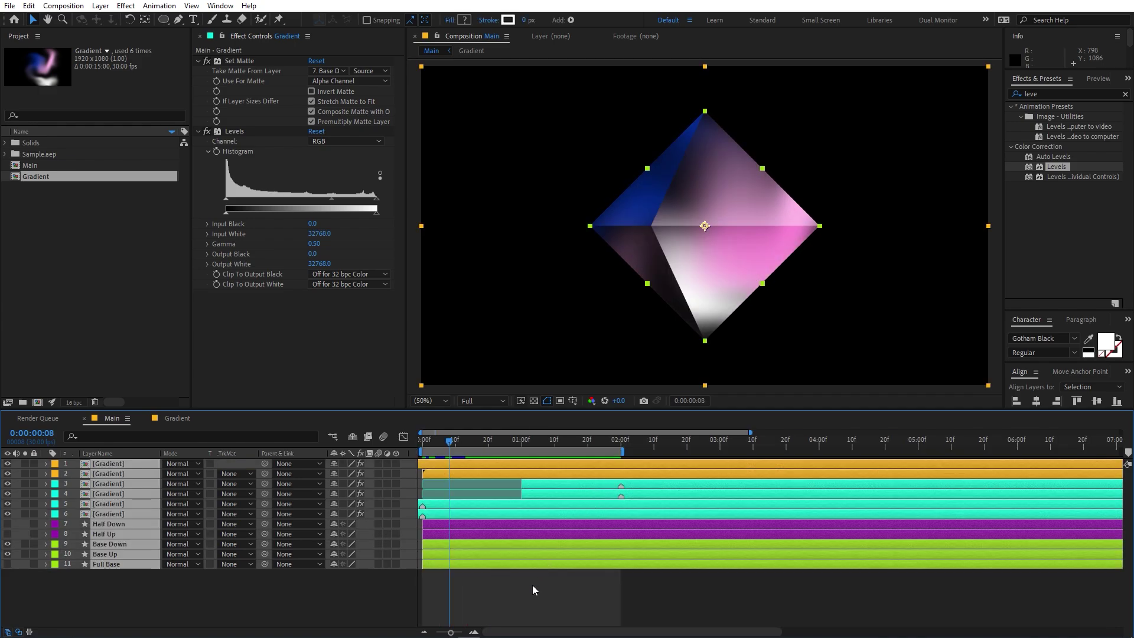
{"action": "left_click", "coordinate": [533, 584]}
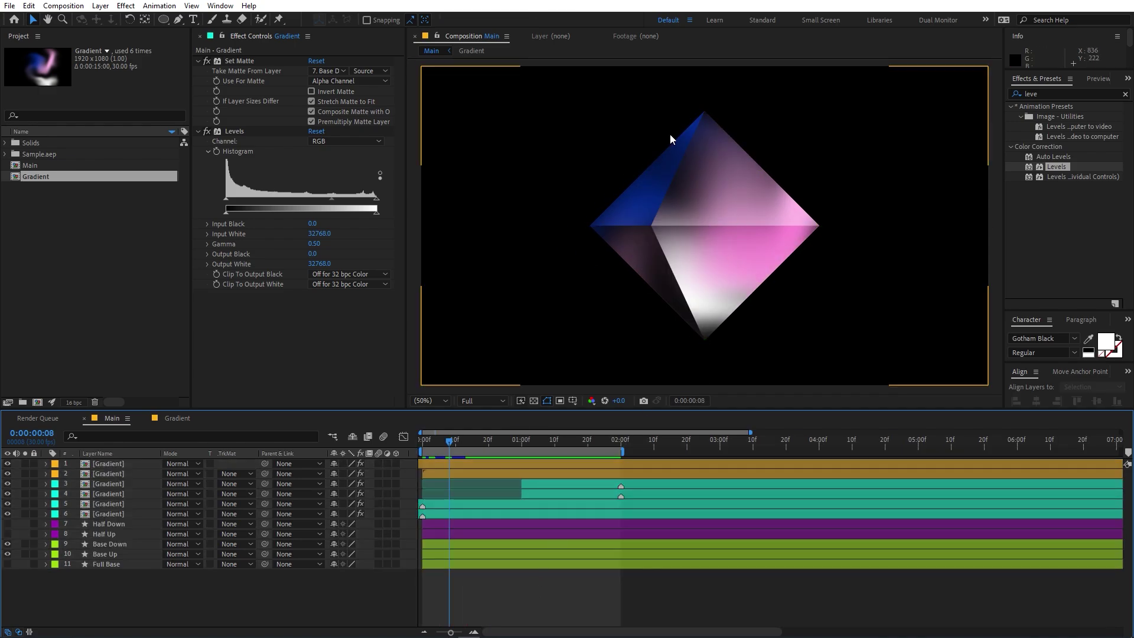
Step: Duplicate the Half Down and Half Up shape layers and move the copies to the top of the layer stack
{"action": "left_click", "coordinate": [108, 525]}
{"action": "left_click", "coordinate": [104, 534], "text": "shift"}
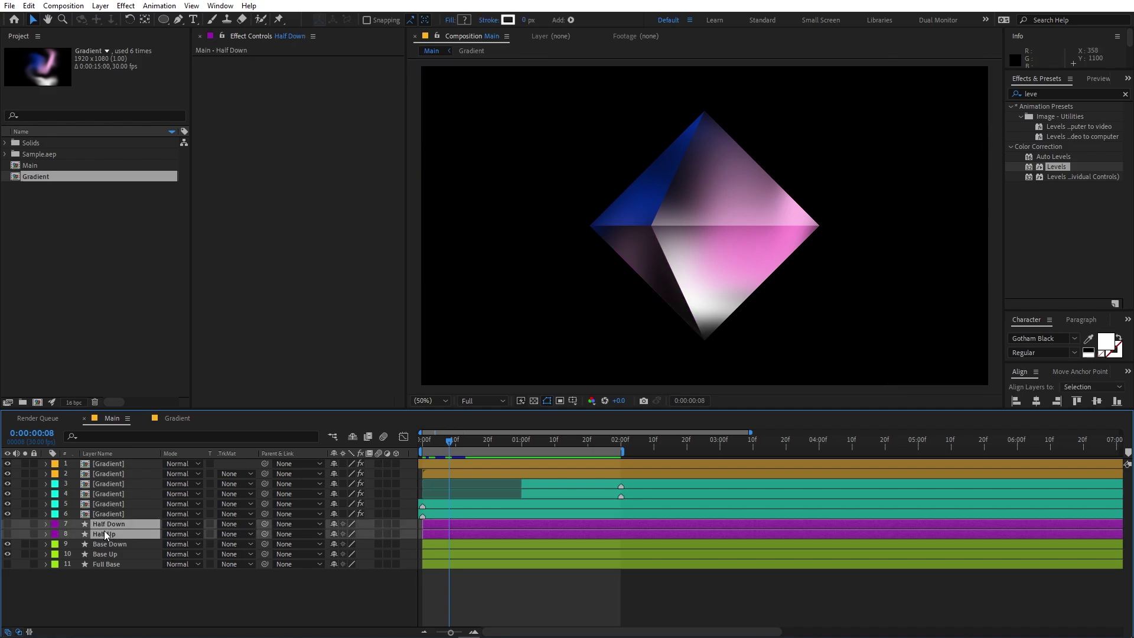
{"action": "key", "text": "ctrl+d"}
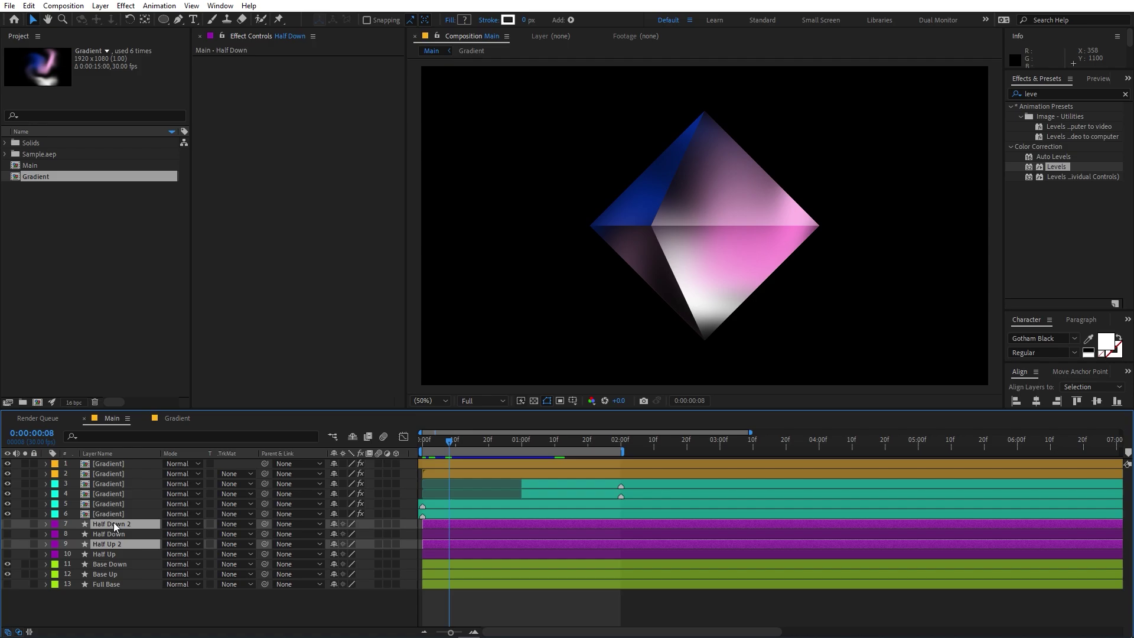
{"action": "left_click_drag", "start_coordinate": [113, 522], "coordinate": [119, 458]}
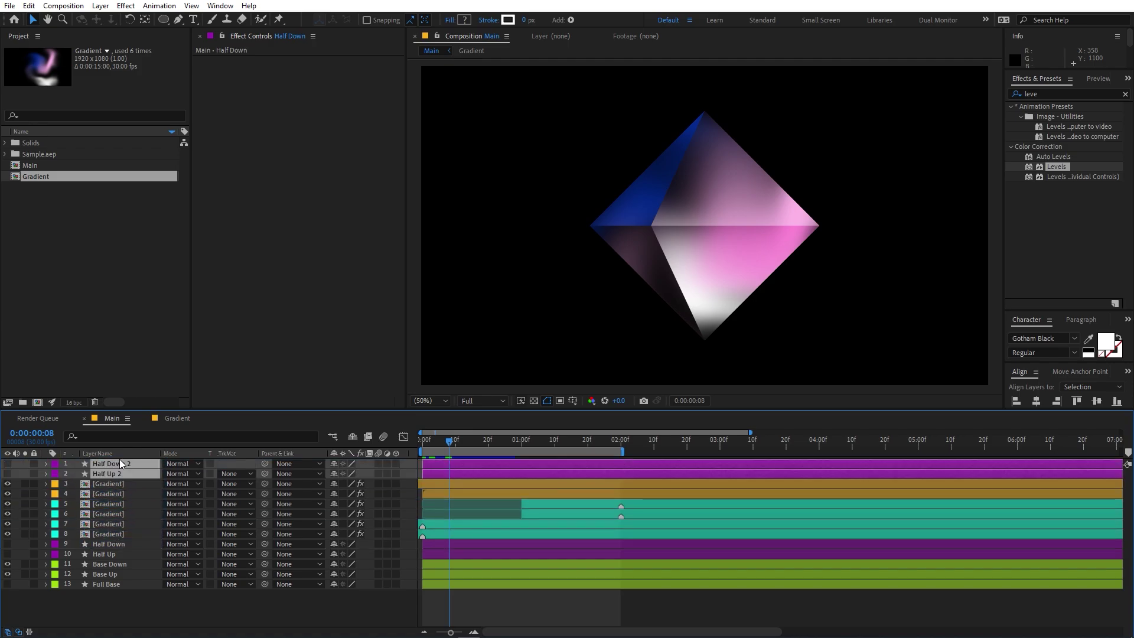
Step: Rename the Half Up 2 layer as Highlight Up and the Half Down 2 layer as Highlight Down
{"action": "left_click", "coordinate": [119, 598]}
{"action": "left_click", "coordinate": [115, 473]}
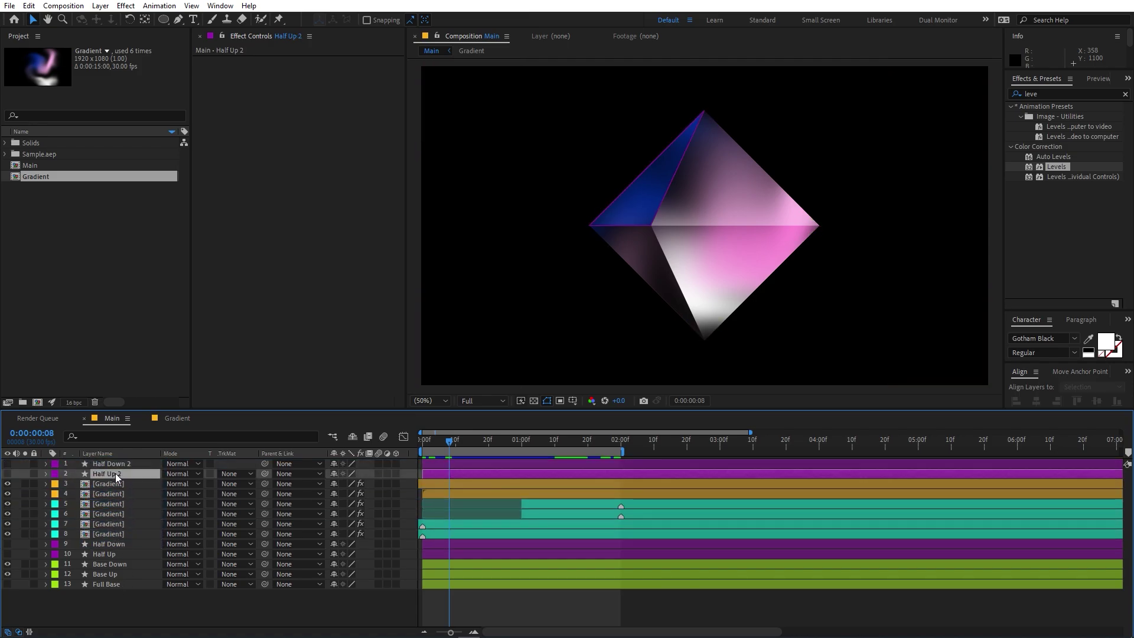
{"action": "key", "text": "Return"}
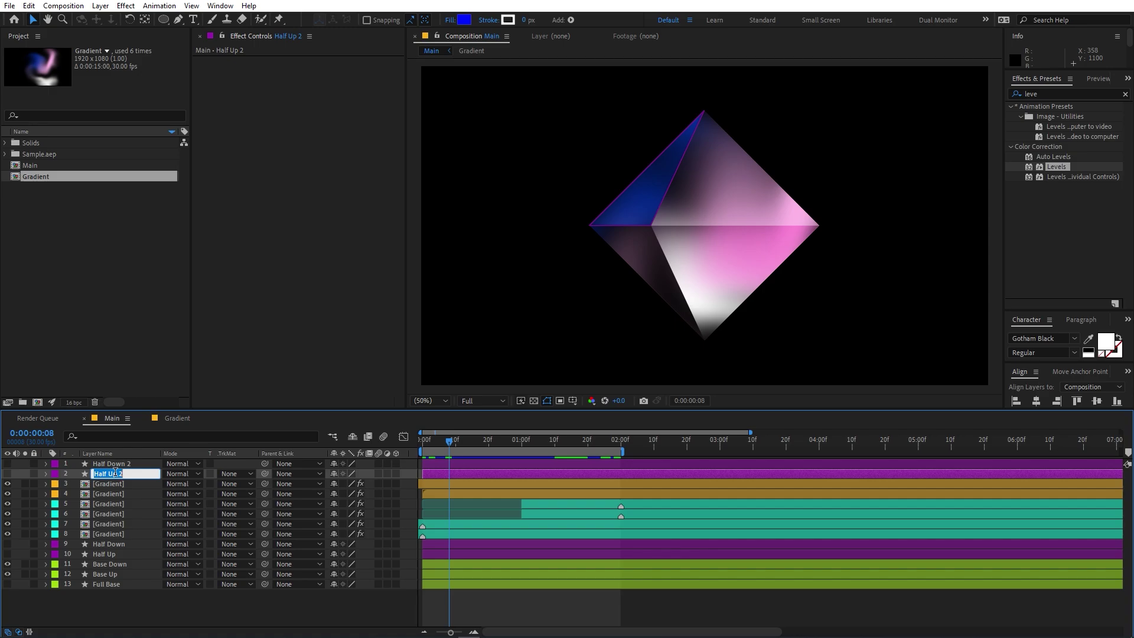
{"action": "left_click", "coordinate": [115, 474]}
{"action": "key", "text": "shift+Right"}
{"action": "key", "text": "Delete"}
{"action": "left_click", "coordinate": [121, 464]}
{"action": "key", "text": "Return"}
{"action": "type", "text": "Highlight Down"}
{"action": "left_click", "coordinate": [119, 598]}
Step: Make both Highlight layers visible and style them as outlines with fill set to None and a 20 px white stroke
{"action": "left_click", "coordinate": [95, 474]}
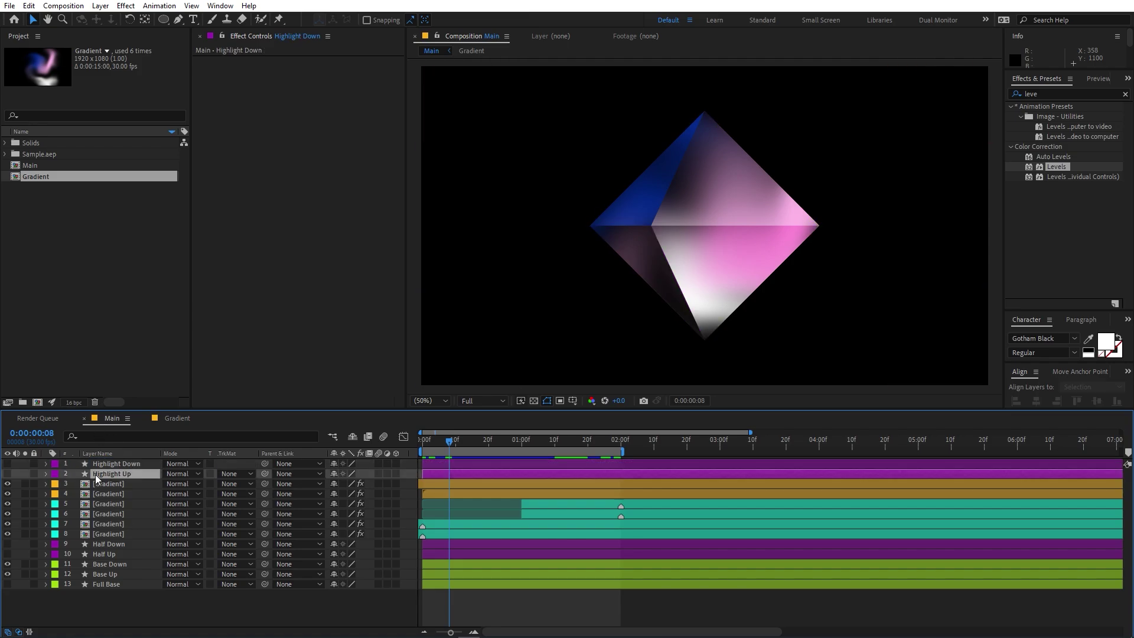
{"action": "left_click", "coordinate": [97, 467], "text": "shift"}
{"action": "left_click", "coordinate": [8, 463]}
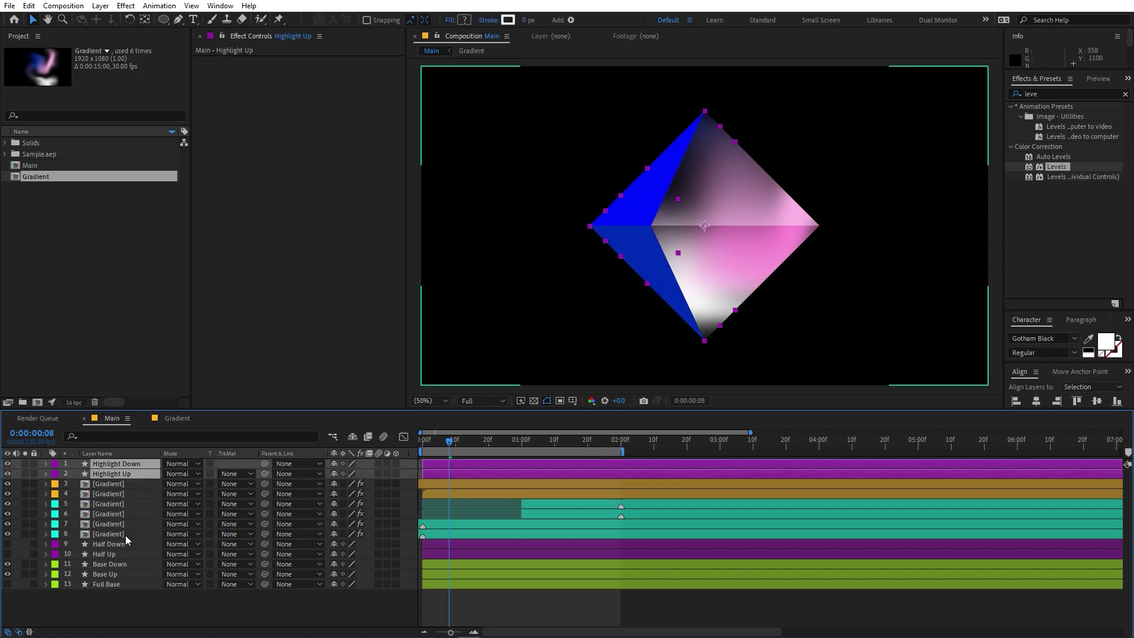
{"action": "left_click", "coordinate": [452, 22]}
{"action": "left_click", "coordinate": [20, 33]}
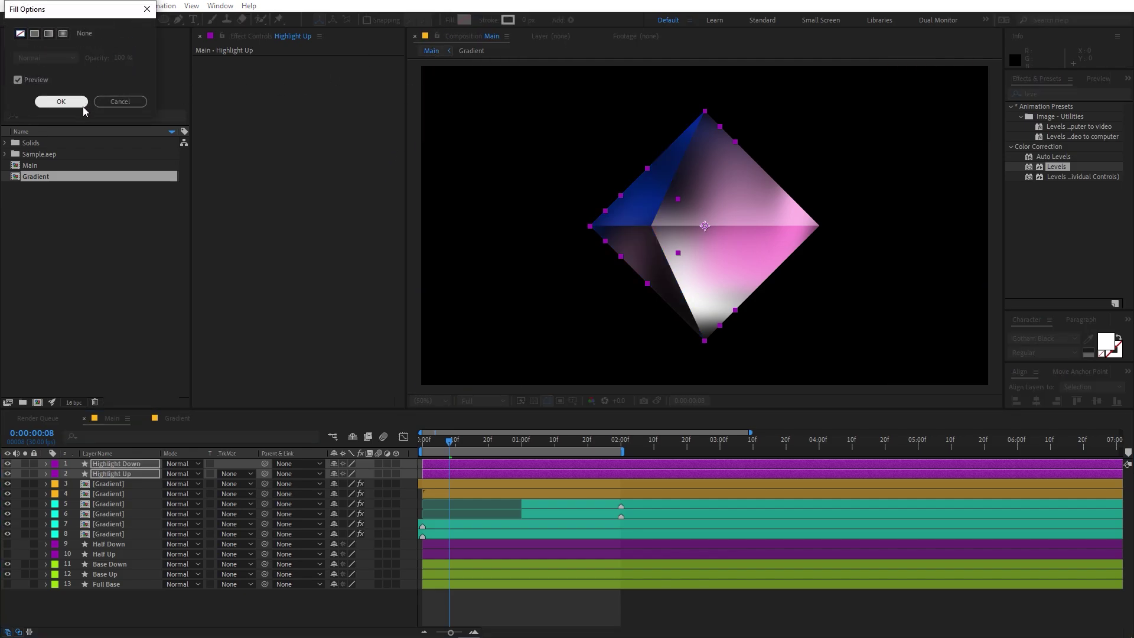
{"action": "left_click", "coordinate": [61, 101]}
{"action": "left_click_drag", "start_coordinate": [524, 20], "coordinate": [536, 22]}
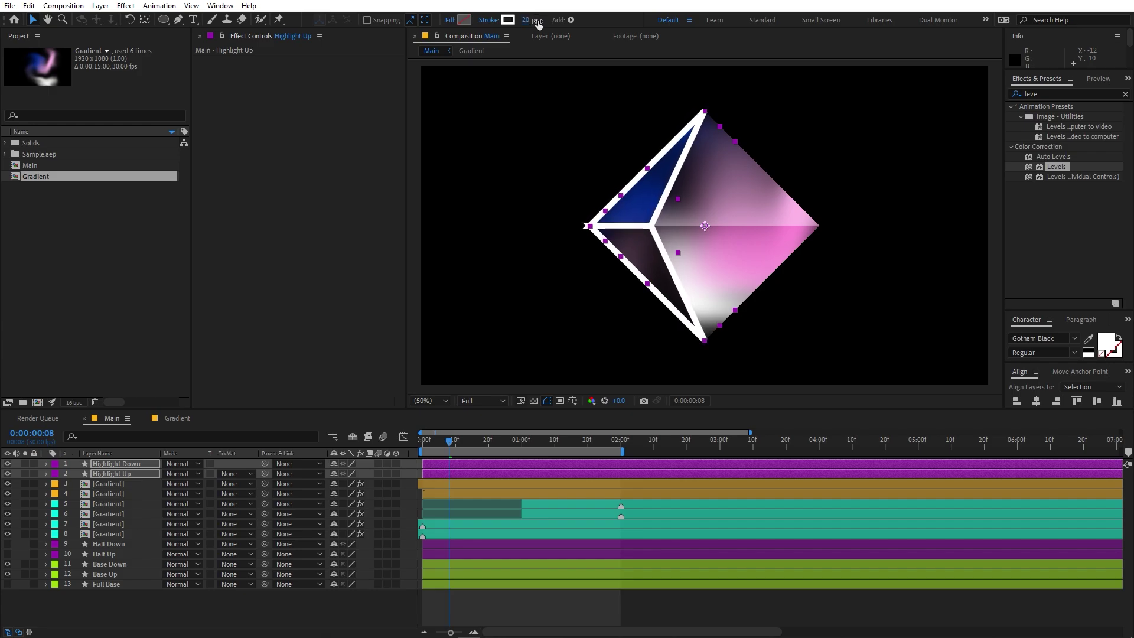
Step: Set the stroke taper's Start Length and End Length to 100% on the Highlight Down layer
{"action": "left_click_drag", "start_coordinate": [451, 442], "coordinate": [516, 451]}
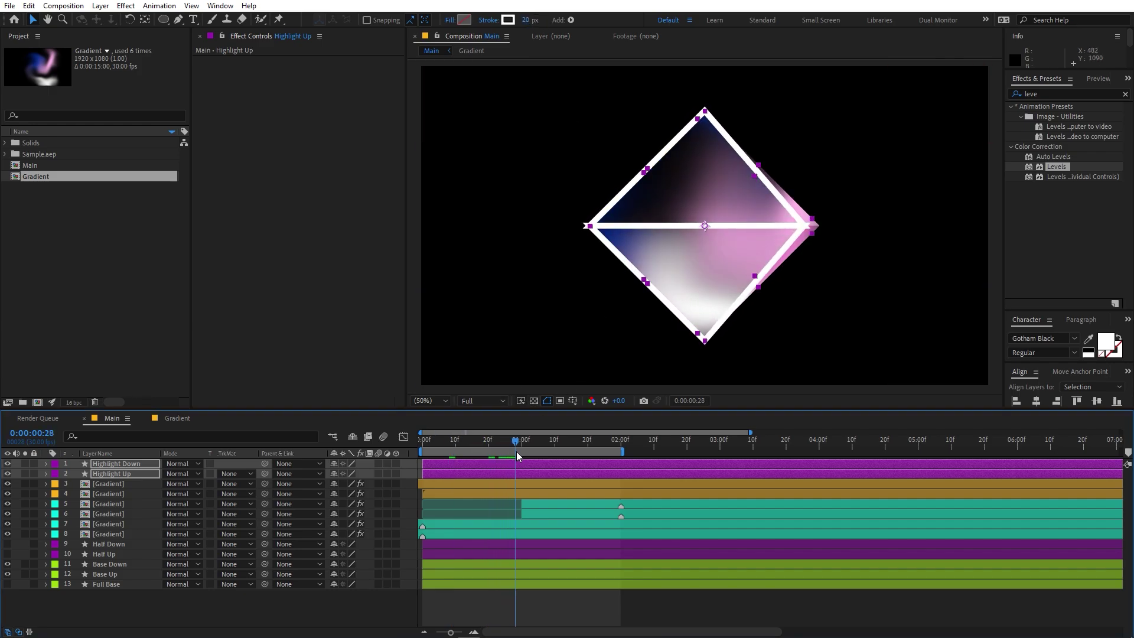
{"action": "left_click", "coordinate": [122, 436]}
{"action": "type", "text": "leng"}
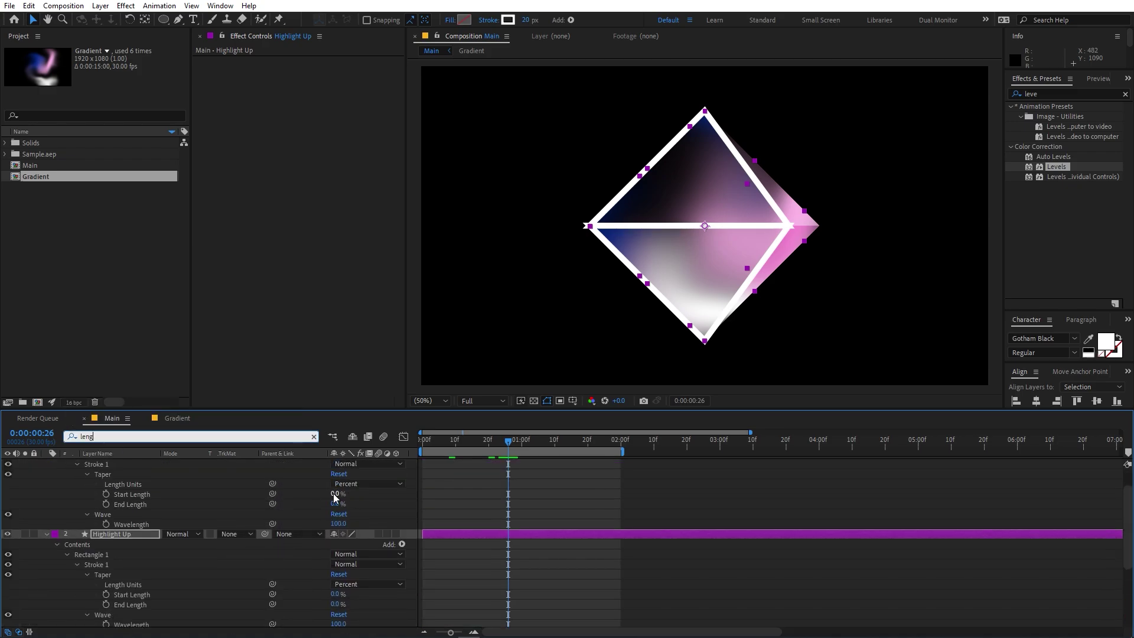
{"action": "left_click", "coordinate": [334, 494]}
{"action": "left_click", "coordinate": [265, 530]}
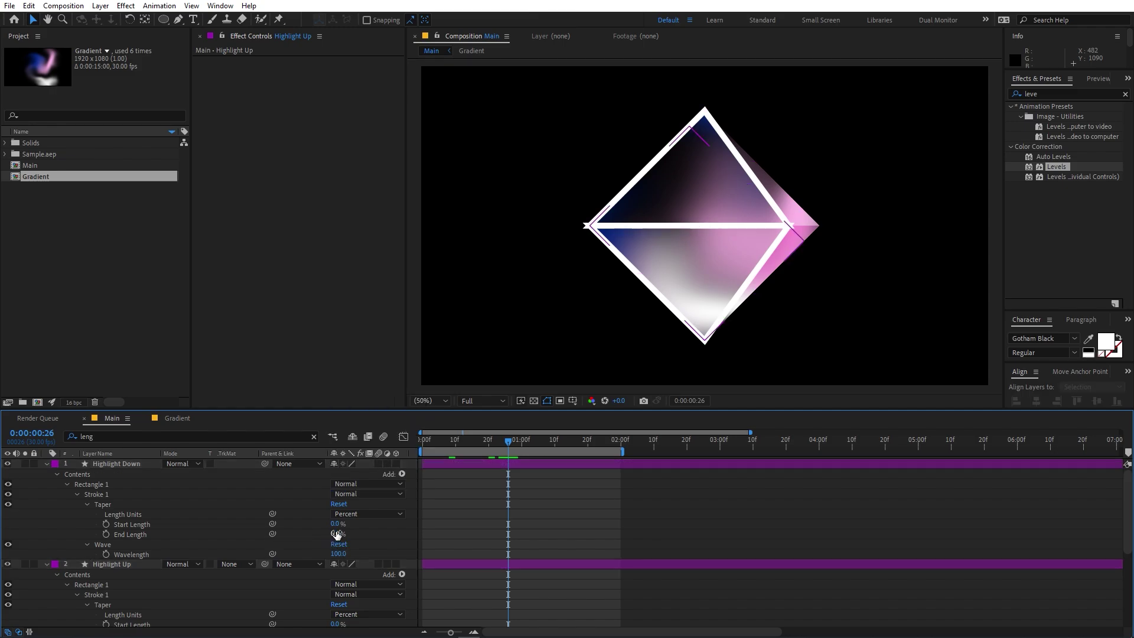
{"action": "left_click_drag", "start_coordinate": [351, 527], "coordinate": [402, 539]}
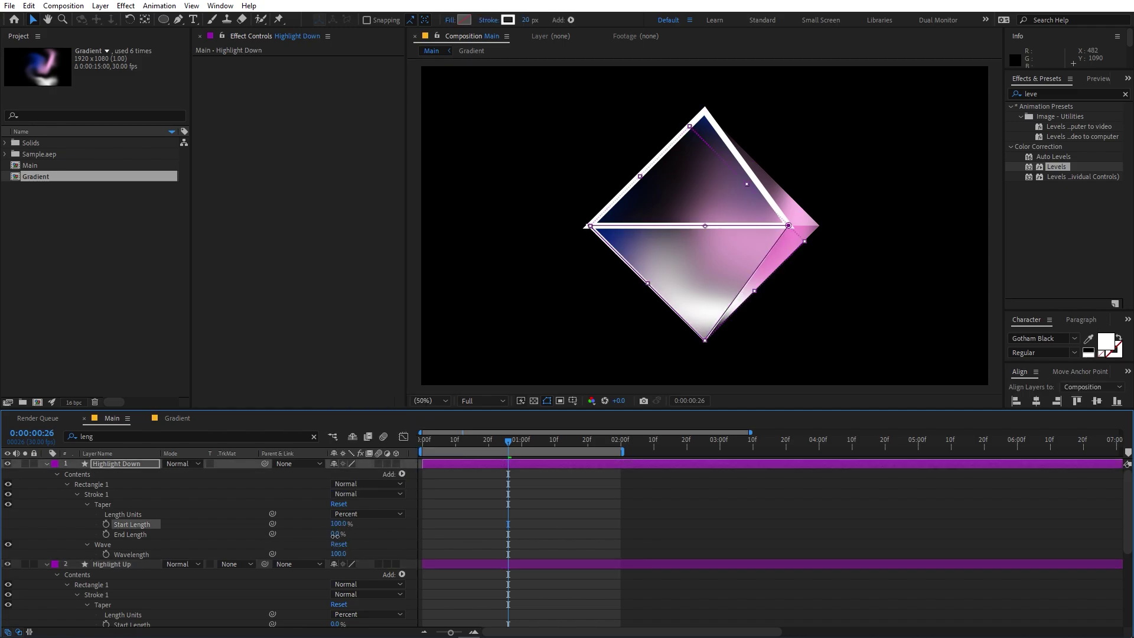
{"action": "left_click_drag", "start_coordinate": [335, 535], "coordinate": [625, 531]}
Step: Set the stroke taper's Start Length and End Length to 100% on the Highlight Up layer
{"action": "scroll", "coordinate": [319, 598], "scroll_direction": "down", "scroll_amount": 1}
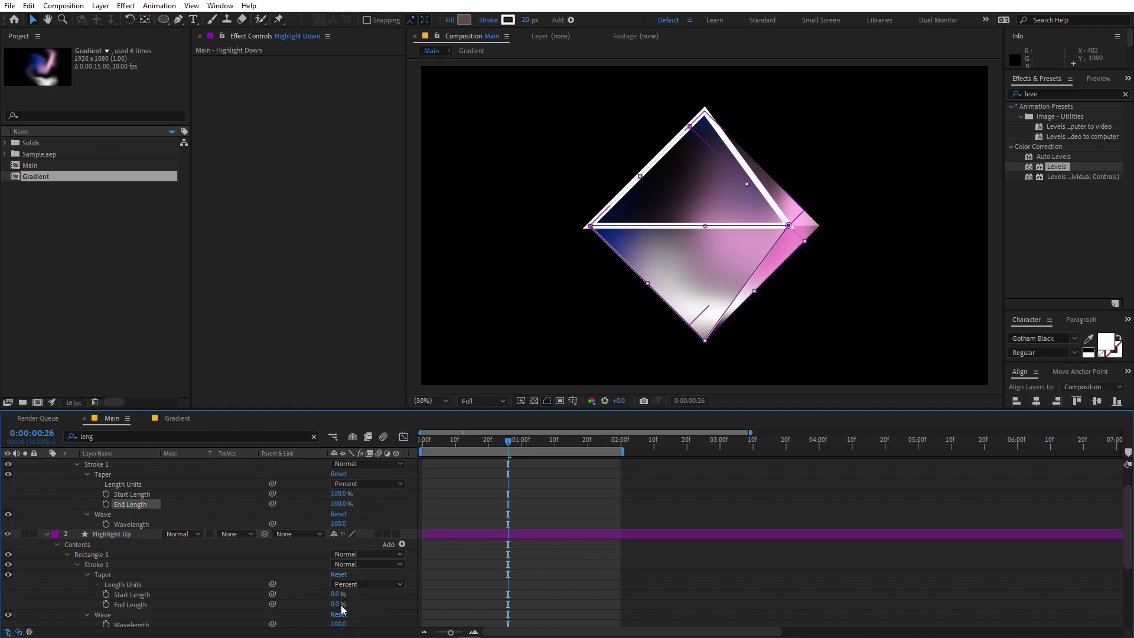
{"action": "left_click_drag", "start_coordinate": [335, 596], "coordinate": [413, 599]}
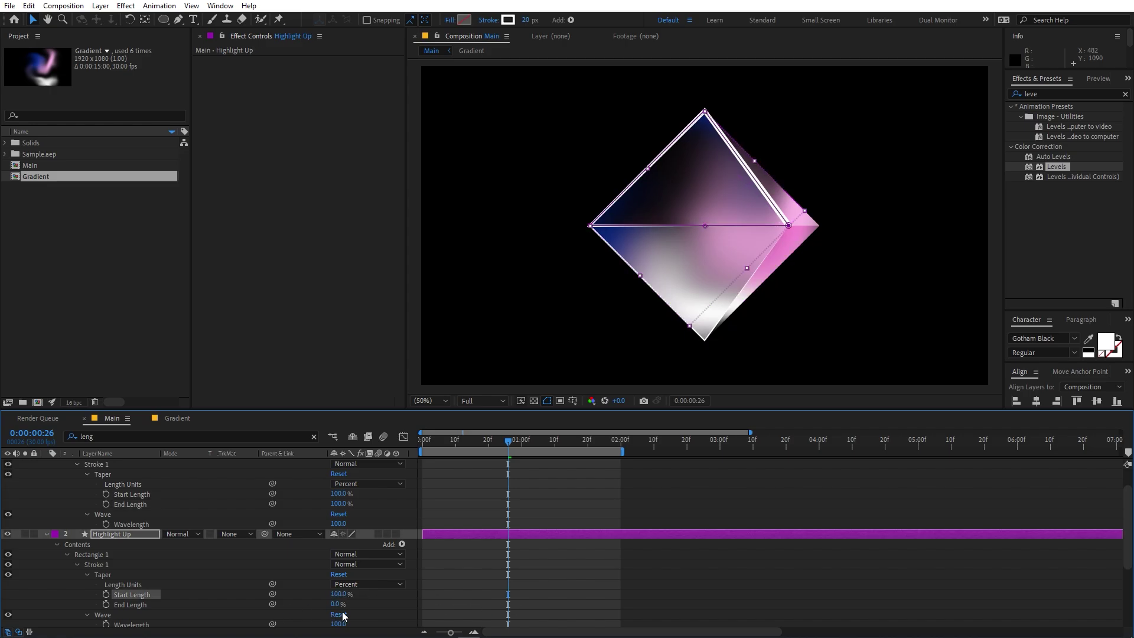
{"action": "left_click_drag", "start_coordinate": [336, 604], "coordinate": [676, 601]}
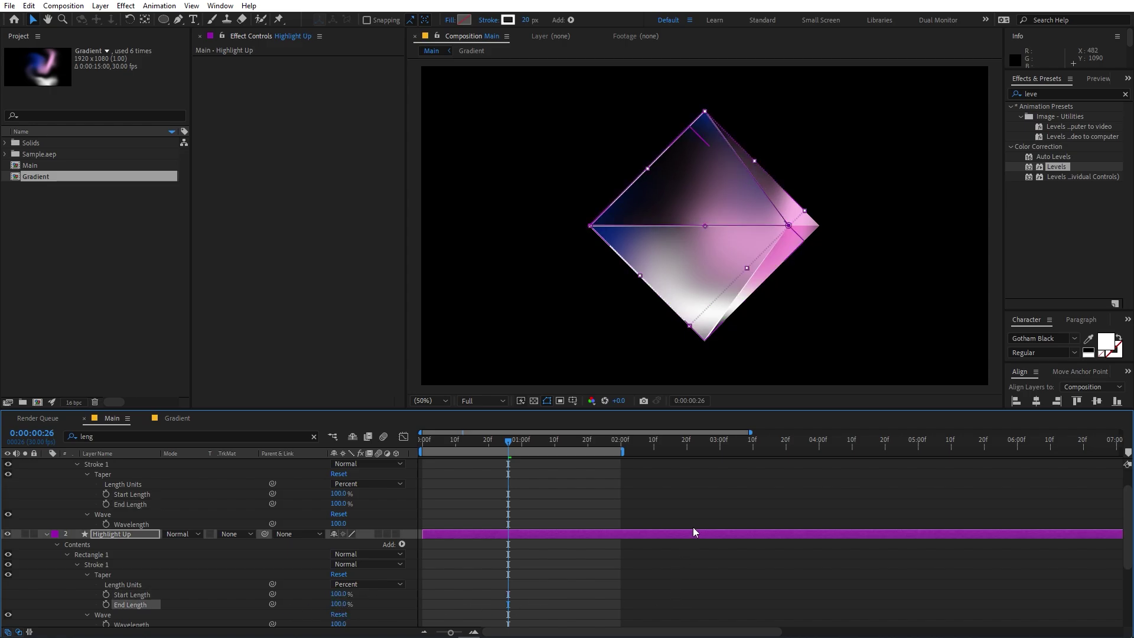
{"action": "left_click", "coordinate": [725, 491]}
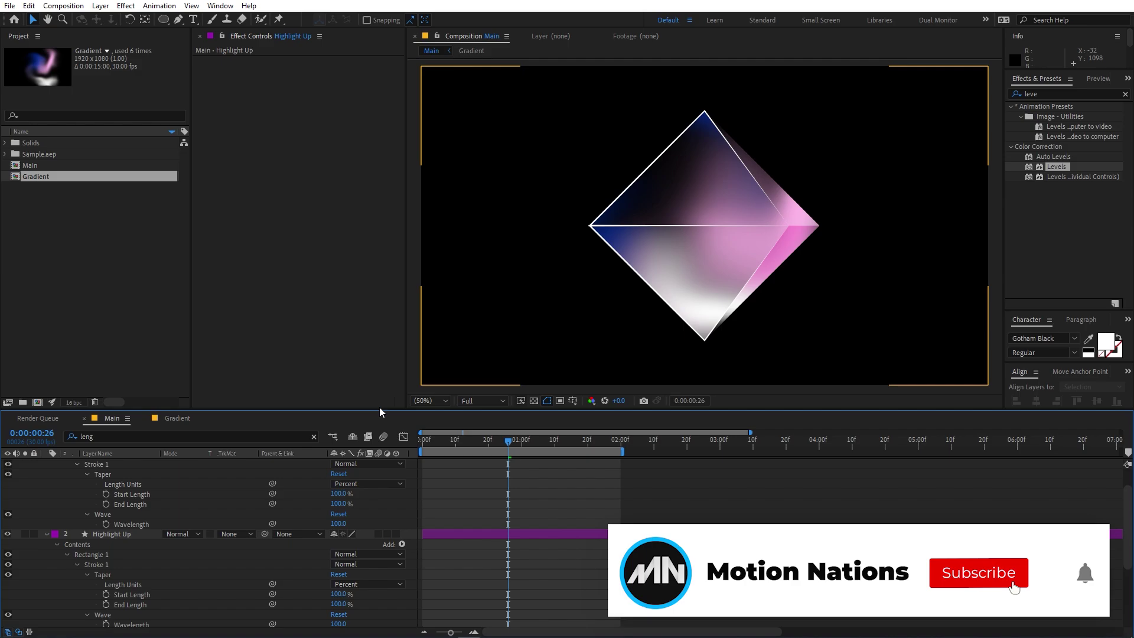
Step: Add Trim Paths to the contents of both the Highlight Down and Highlight Up layers
{"action": "scroll", "coordinate": [108, 512], "scroll_direction": "up", "scroll_amount": 1}
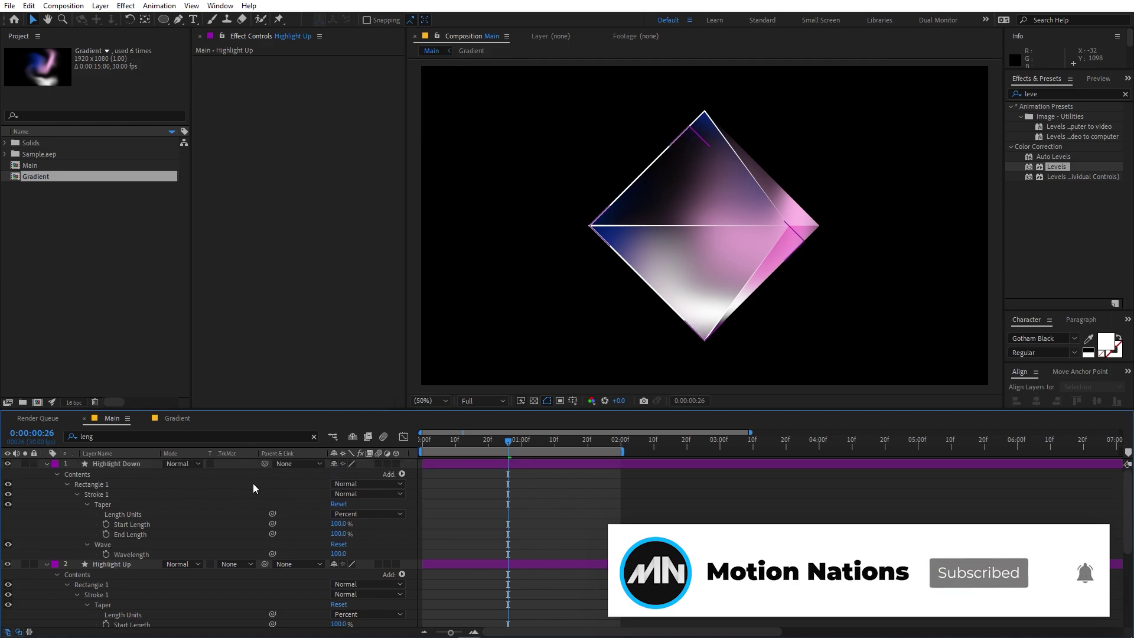
{"action": "left_click", "coordinate": [402, 475]}
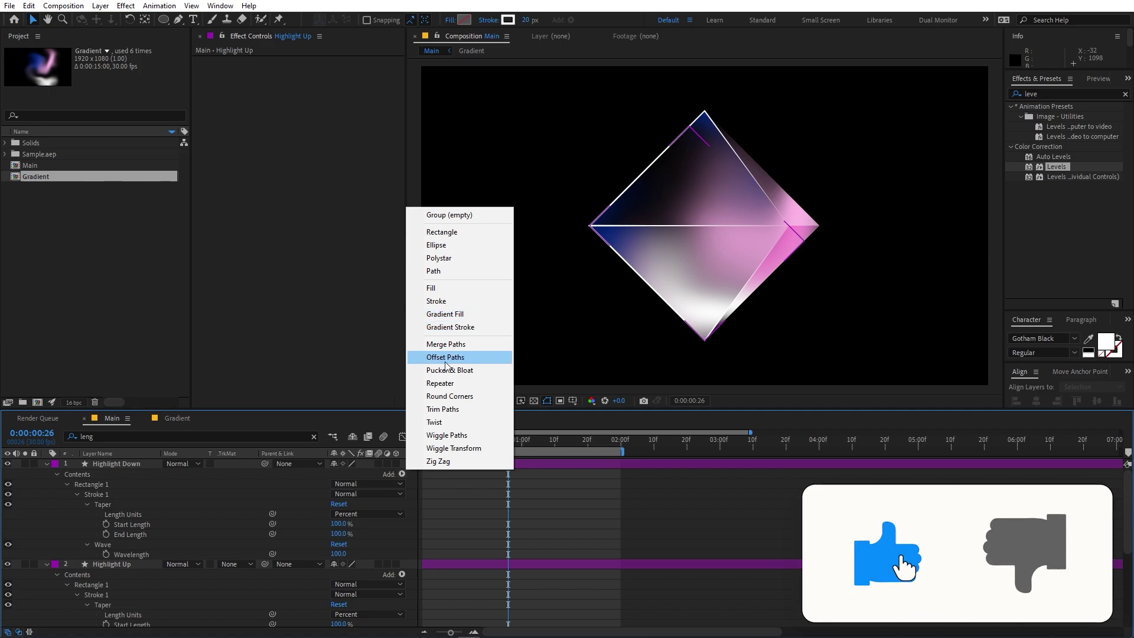
{"action": "left_click", "coordinate": [454, 409]}
{"action": "scroll", "coordinate": [205, 540], "scroll_direction": "down", "scroll_amount": 3}
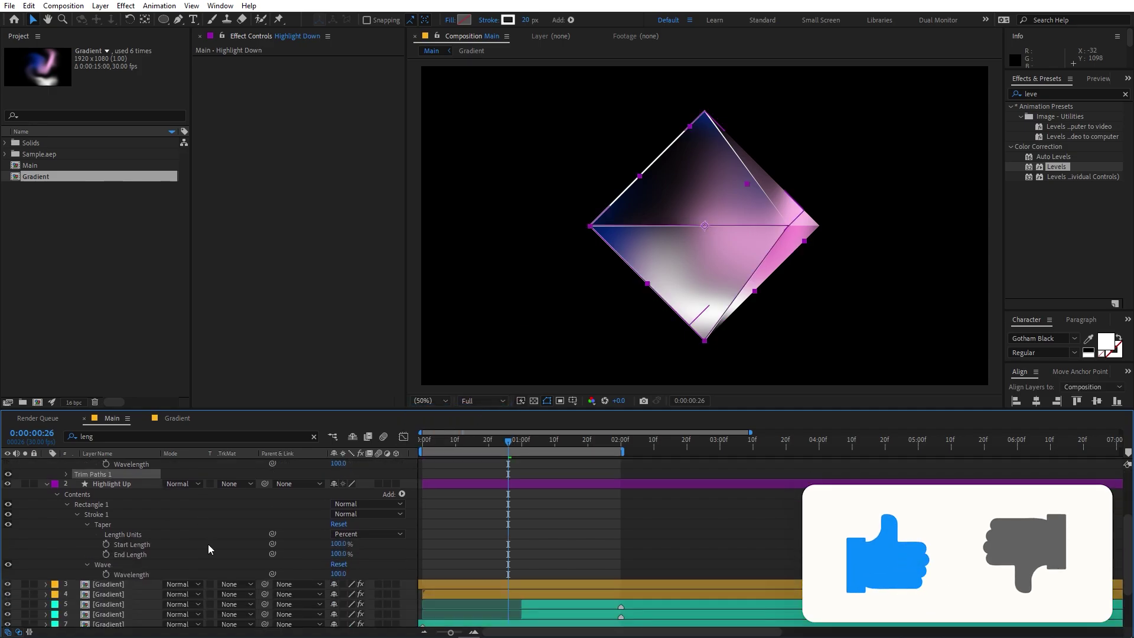
{"action": "left_click", "coordinate": [402, 494]}
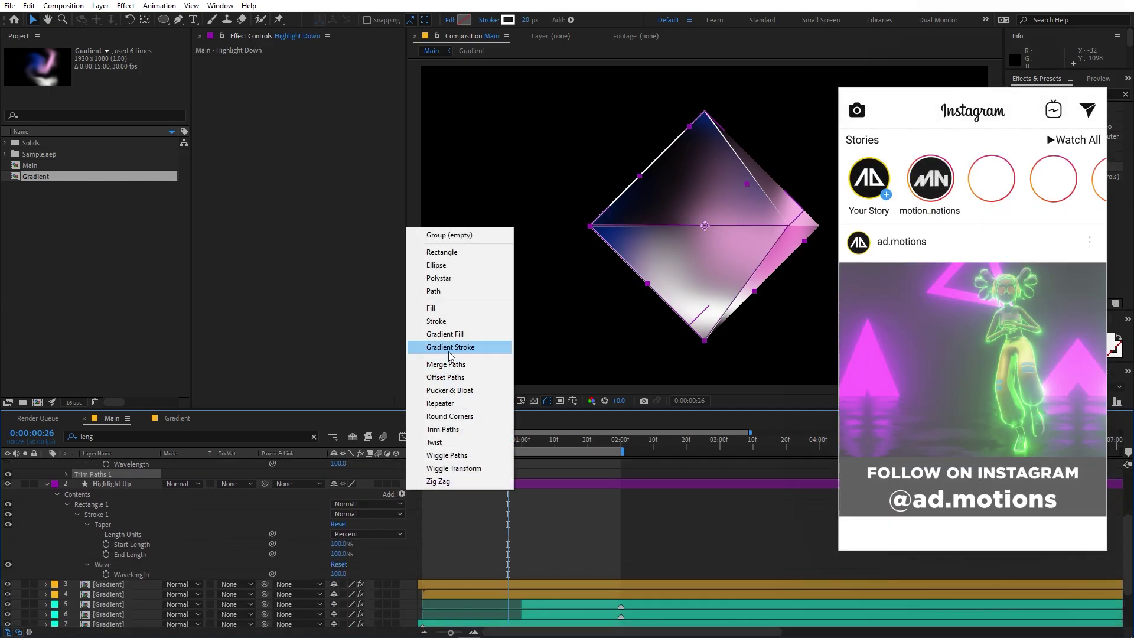
{"action": "left_click", "coordinate": [443, 429]}
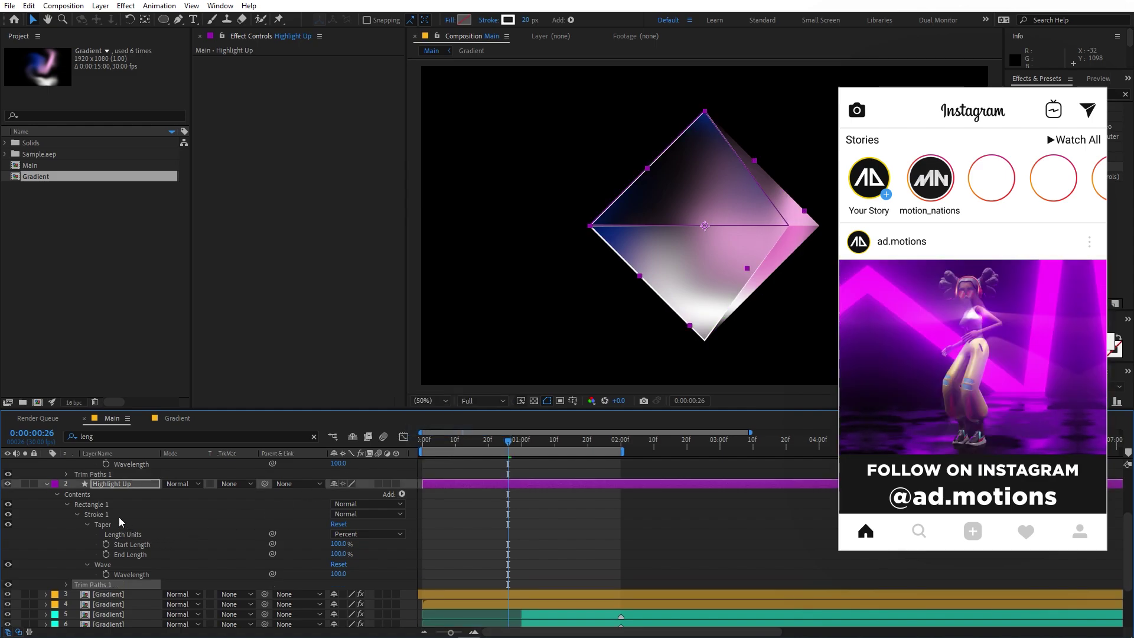
{"action": "scroll", "coordinate": [79, 509], "scroll_direction": "up", "scroll_amount": 3}
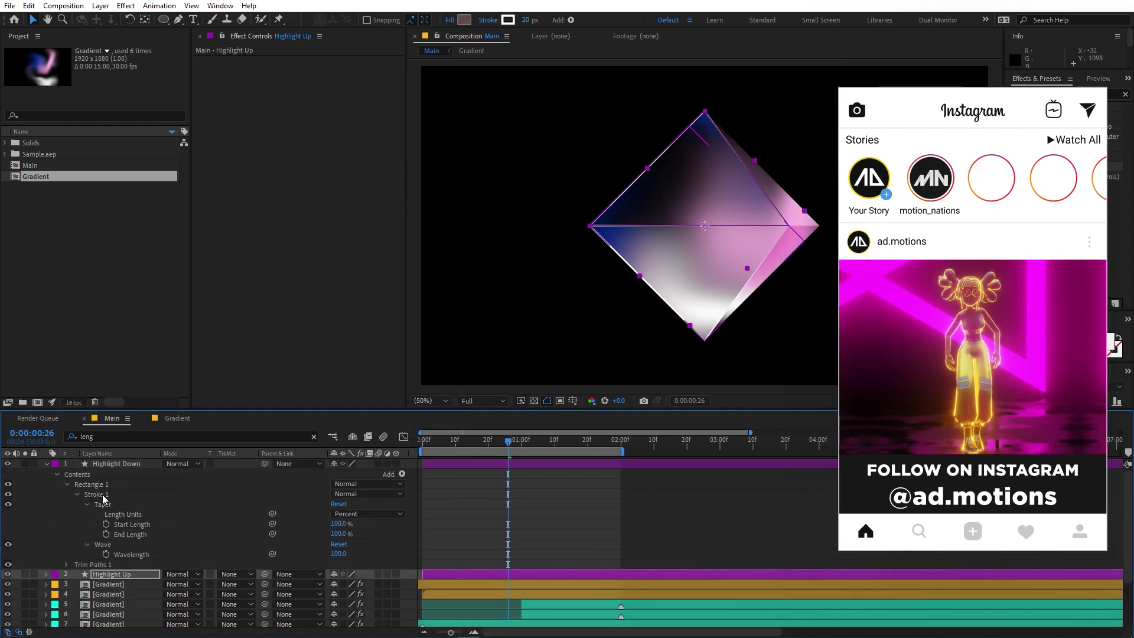
Step: Solo the Highlight Up layer, reveal its Trim Paths settings and widen its stroke to 85 px
{"action": "left_click", "coordinate": [100, 464]}
{"action": "left_click", "coordinate": [46, 464]}
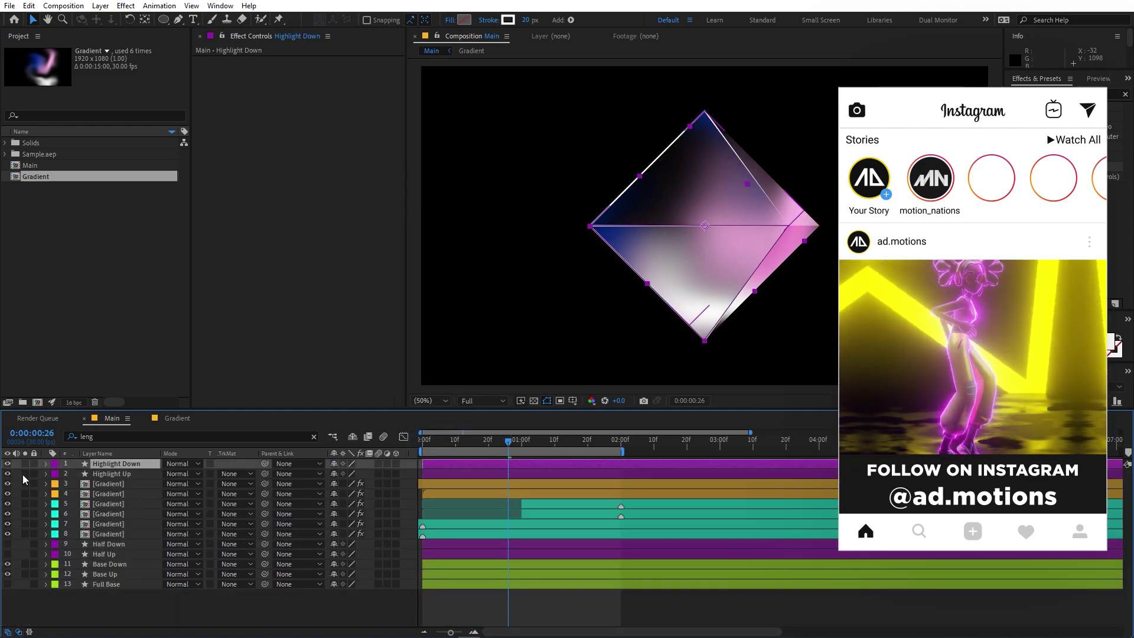
{"action": "left_click", "coordinate": [24, 473]}
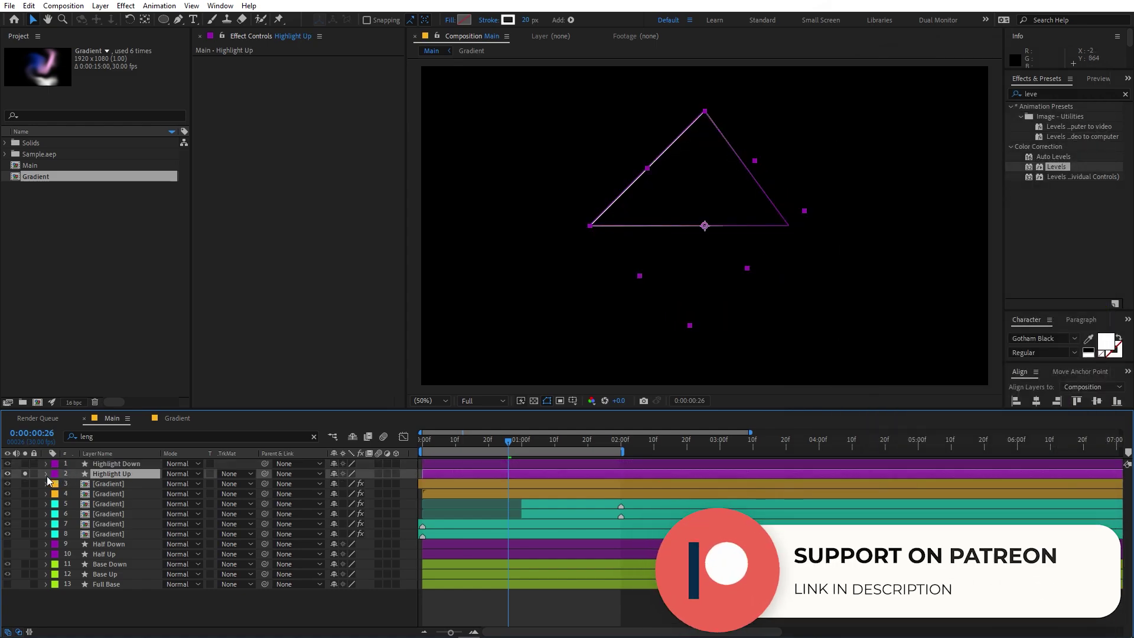
{"action": "left_click", "coordinate": [47, 473]}
{"action": "left_click", "coordinate": [96, 505]}
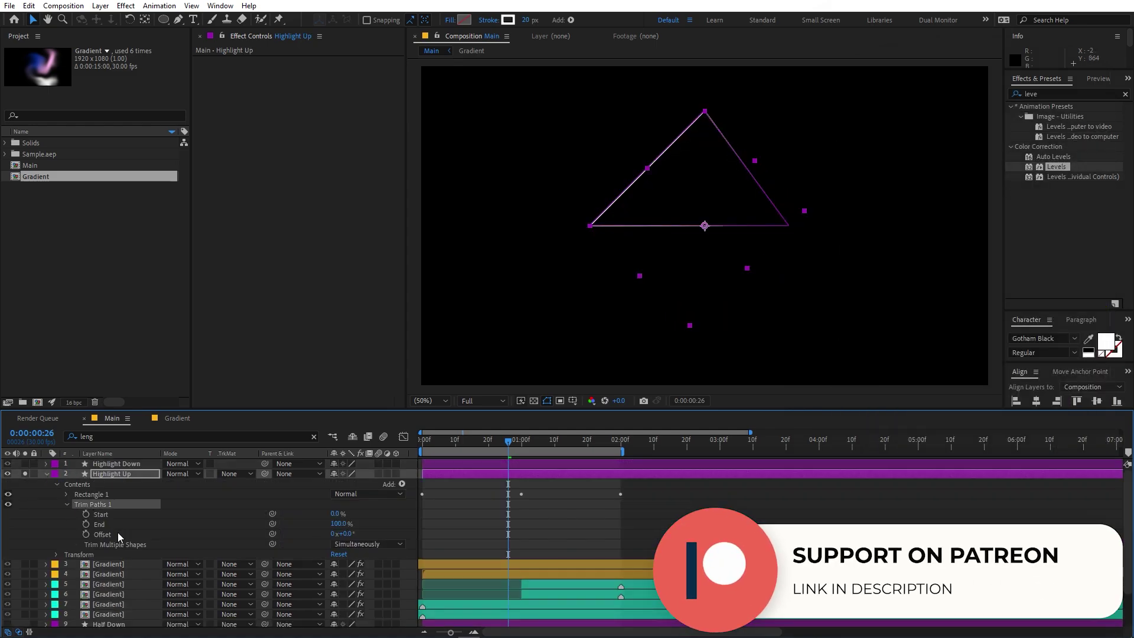
{"action": "scroll", "coordinate": [611, 195], "scroll_direction": "up", "scroll_amount": 1}
{"action": "left_click_drag", "start_coordinate": [607, 167], "coordinate": [628, 271]}
{"action": "left_click_drag", "start_coordinate": [522, 22], "coordinate": [564, 22]}
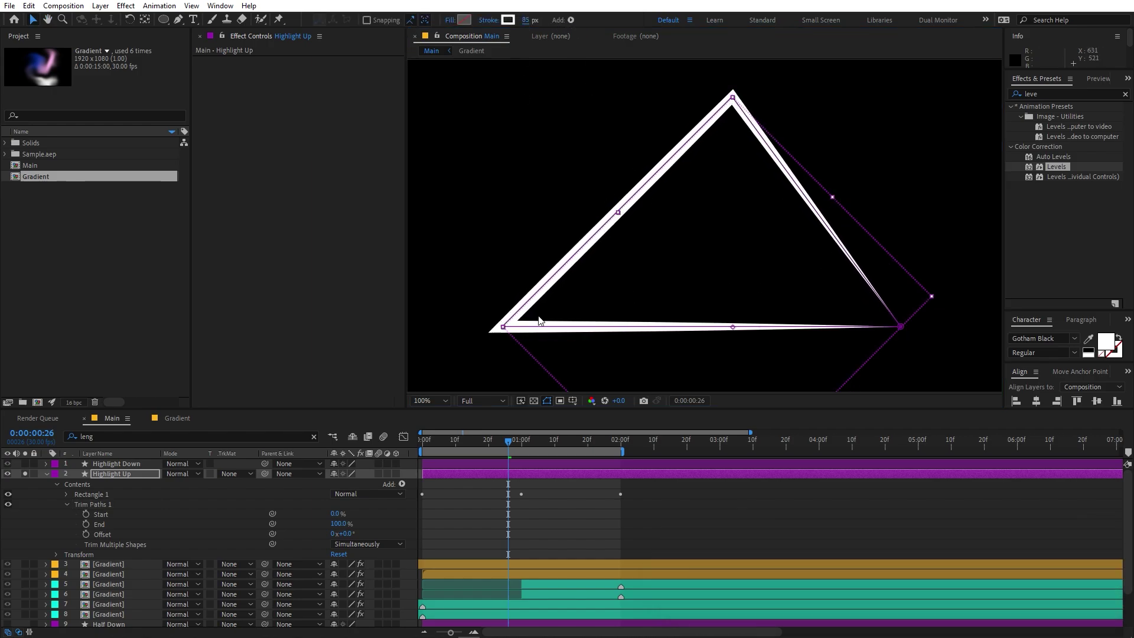
Step: Try out a different Trim Paths End value on the Highlight Up layer and undo the change
{"action": "left_click", "coordinate": [52, 529]}
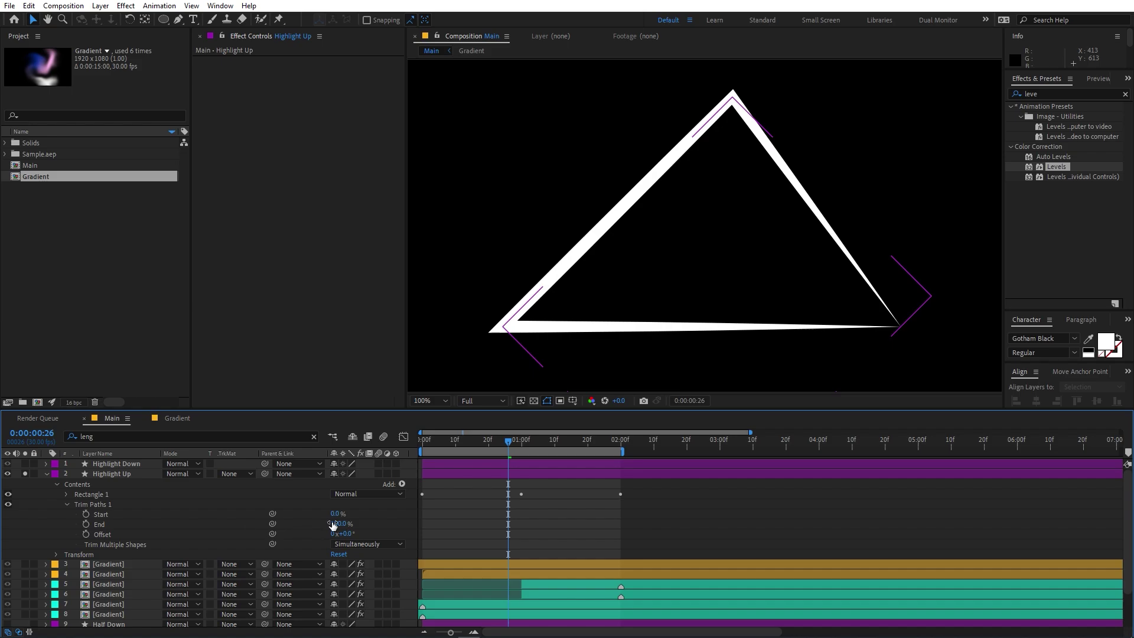
{"action": "mouse_move", "coordinate": [342, 526]}
{"action": "left_mouse_down"}
{"action": "mouse_move", "coordinate": [274, 524]}
{"action": "mouse_move", "coordinate": [372, 531]}
{"action": "mouse_move", "coordinate": [474, 513]}
{"action": "left_mouse_up"}
{"action": "key", "text": "ctrl+z"}
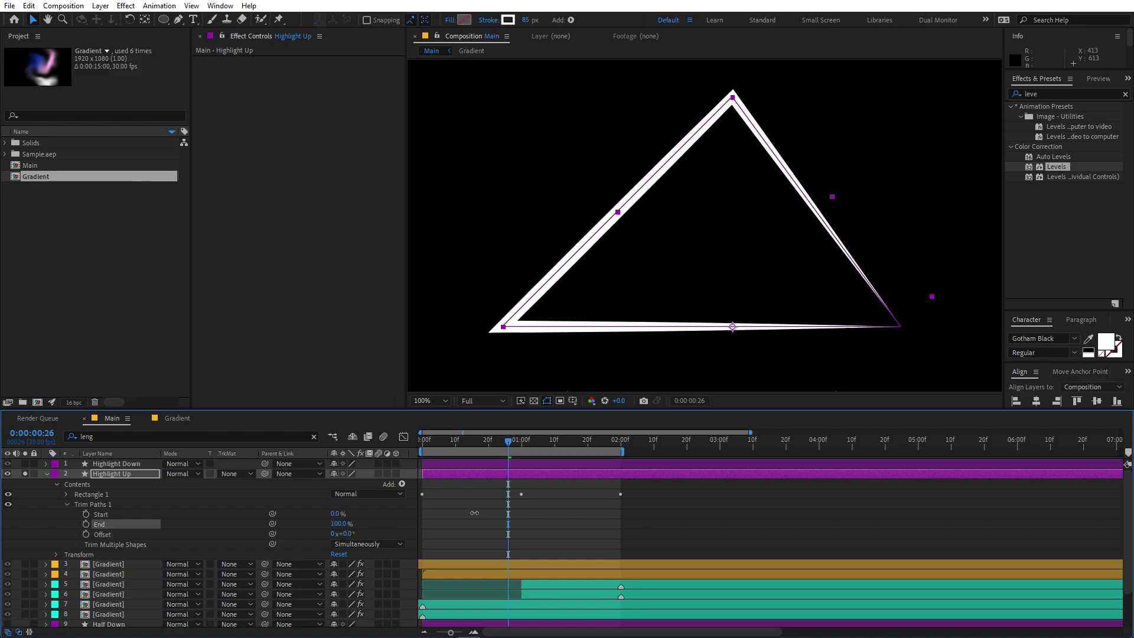
{"action": "left_click", "coordinate": [602, 519]}
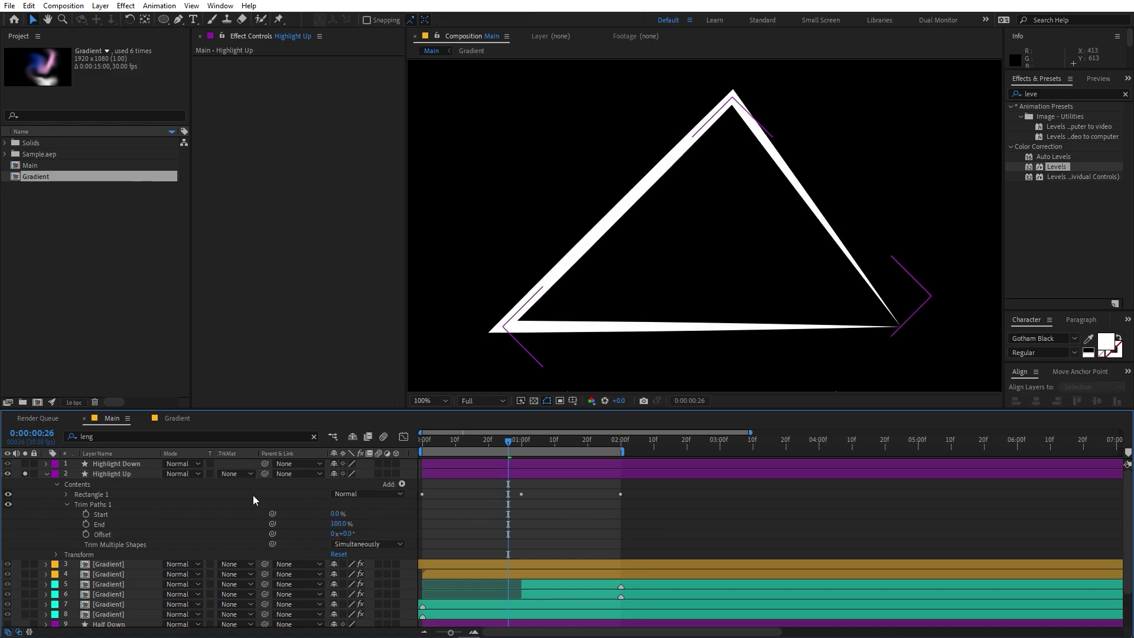
Step: Solo only the Highlight Down layer and widen its stroke to 74 px
{"action": "left_click", "coordinate": [46, 474]}
{"action": "left_click", "coordinate": [25, 463]}
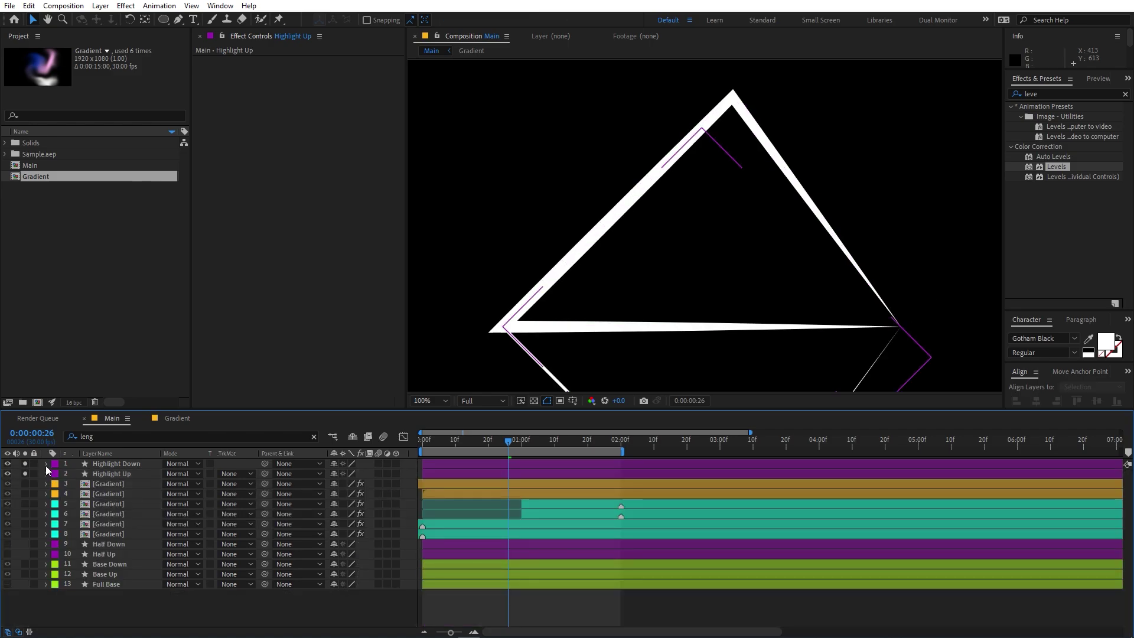
{"action": "left_click", "coordinate": [46, 464]}
{"action": "left_click", "coordinate": [105, 463]}
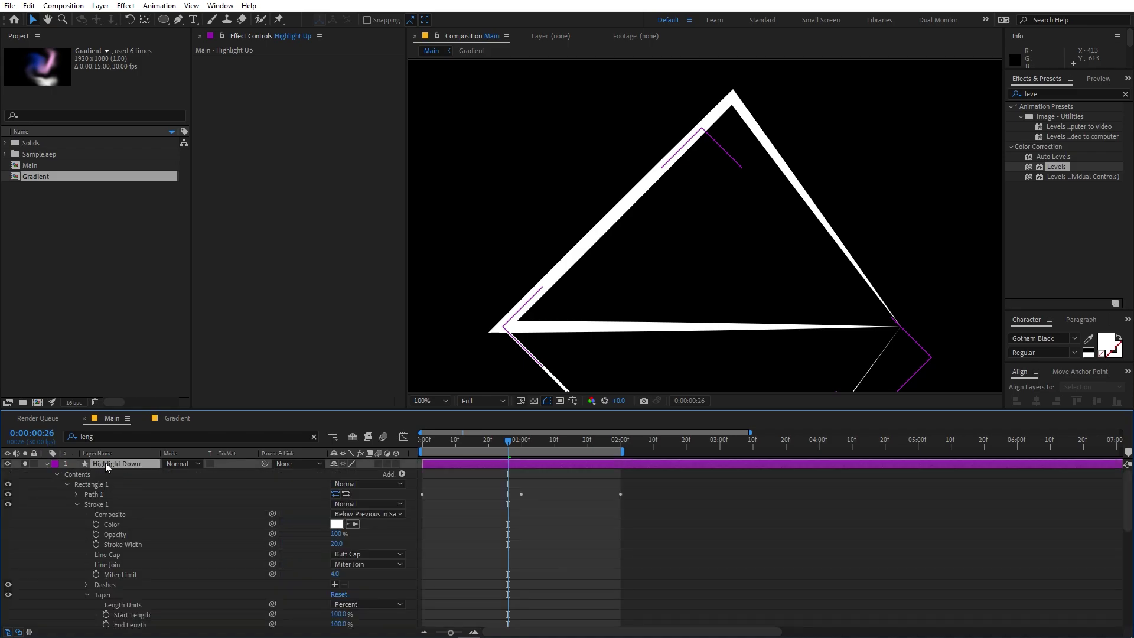
{"action": "left_click", "coordinate": [46, 464]}
{"action": "left_click", "coordinate": [25, 473]}
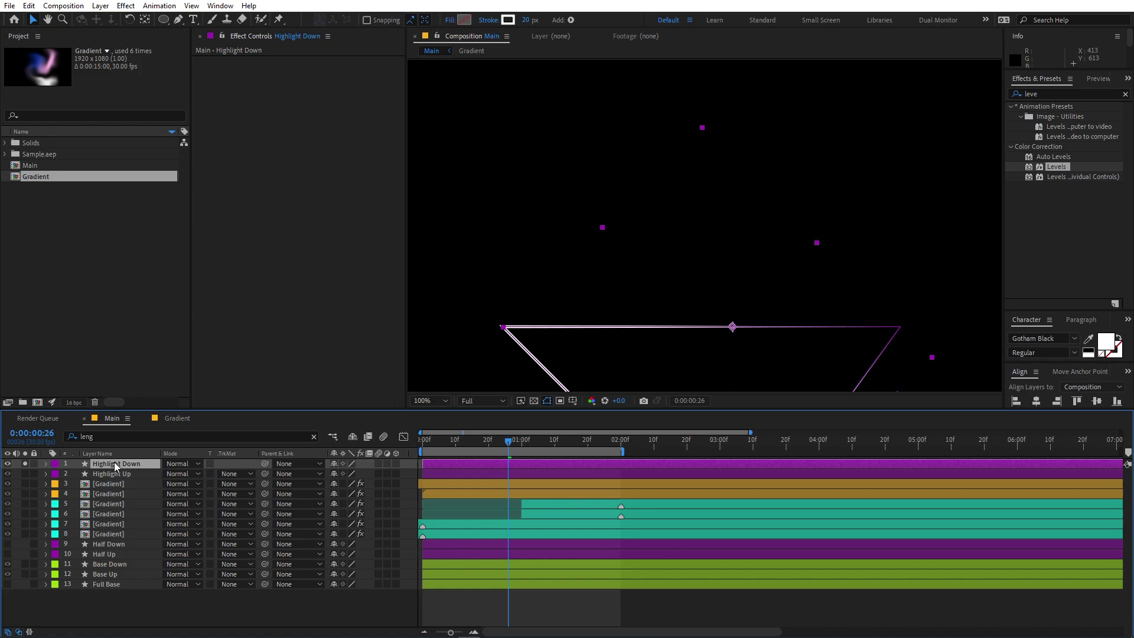
{"action": "left_click_drag", "start_coordinate": [527, 21], "coordinate": [559, 24]}
{"action": "scroll", "coordinate": [617, 227], "scroll_direction": "down", "scroll_amount": 1}
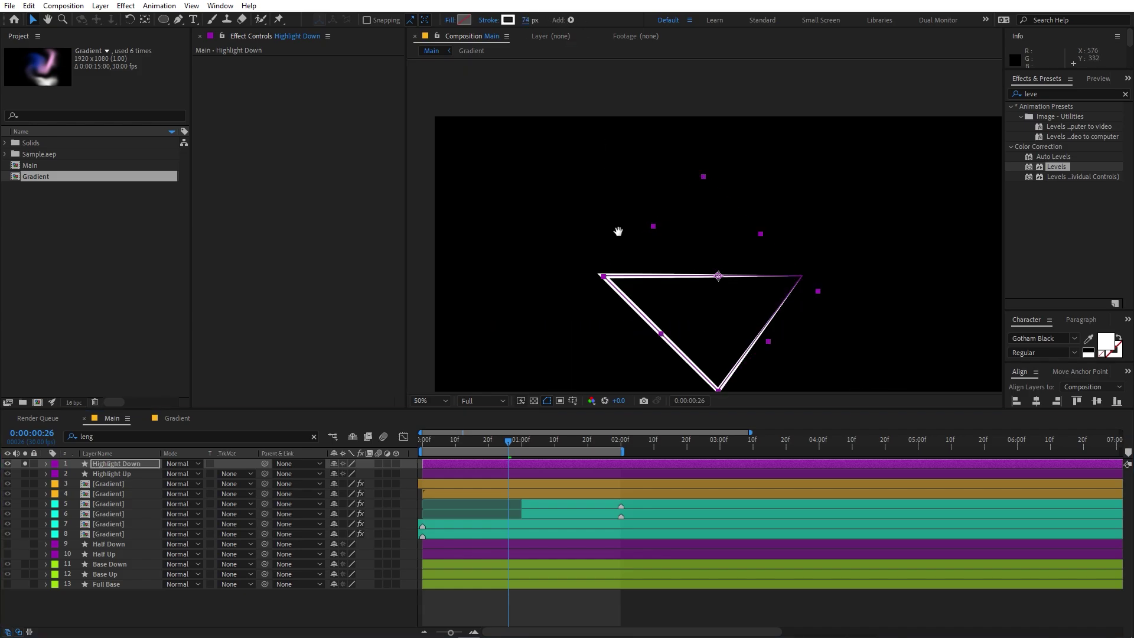
{"action": "left_click_drag", "start_coordinate": [618, 230], "coordinate": [565, 175]}
{"action": "scroll", "coordinate": [568, 187], "scroll_direction": "up", "scroll_amount": 2}
{"action": "scroll", "coordinate": [683, 240], "scroll_direction": "down", "scroll_amount": 2}
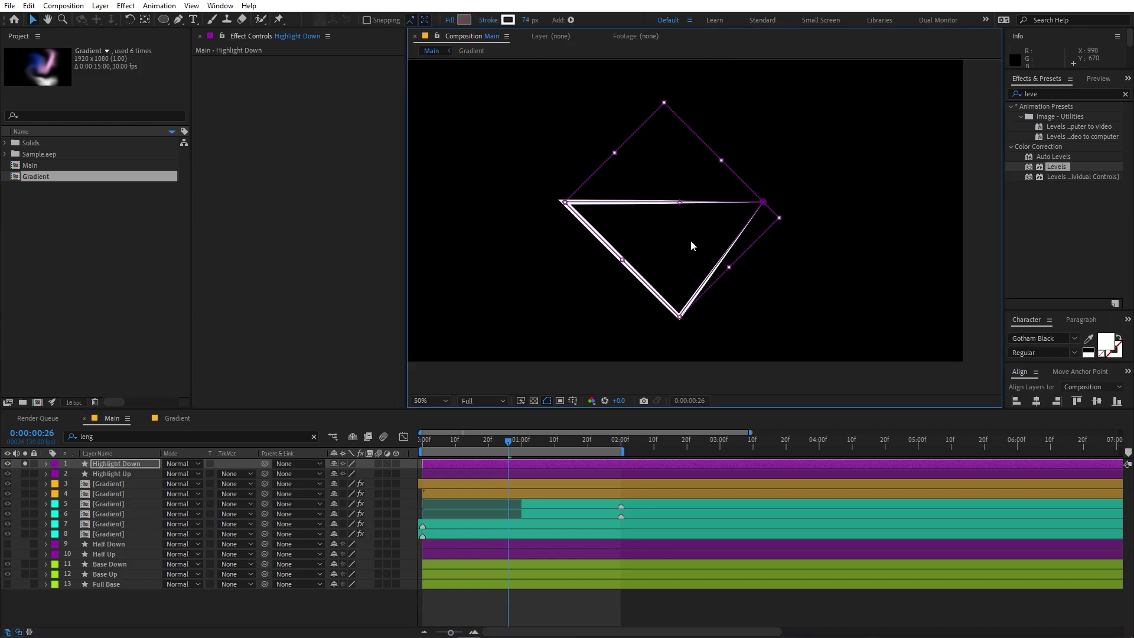
Step: Set the Trim Paths End to 62% on the Highlight Down layer
{"action": "left_click", "coordinate": [46, 464]}
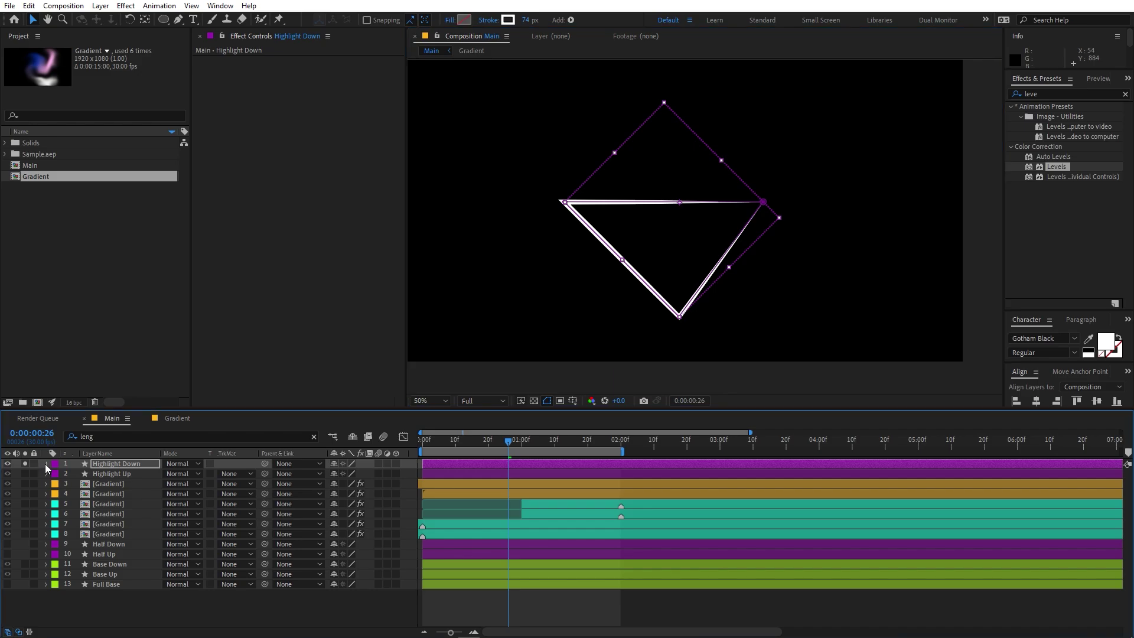
{"action": "scroll", "coordinate": [64, 541], "scroll_direction": "down", "scroll_amount": 2}
{"action": "scroll", "coordinate": [65, 532], "scroll_direction": "up", "scroll_amount": 2}
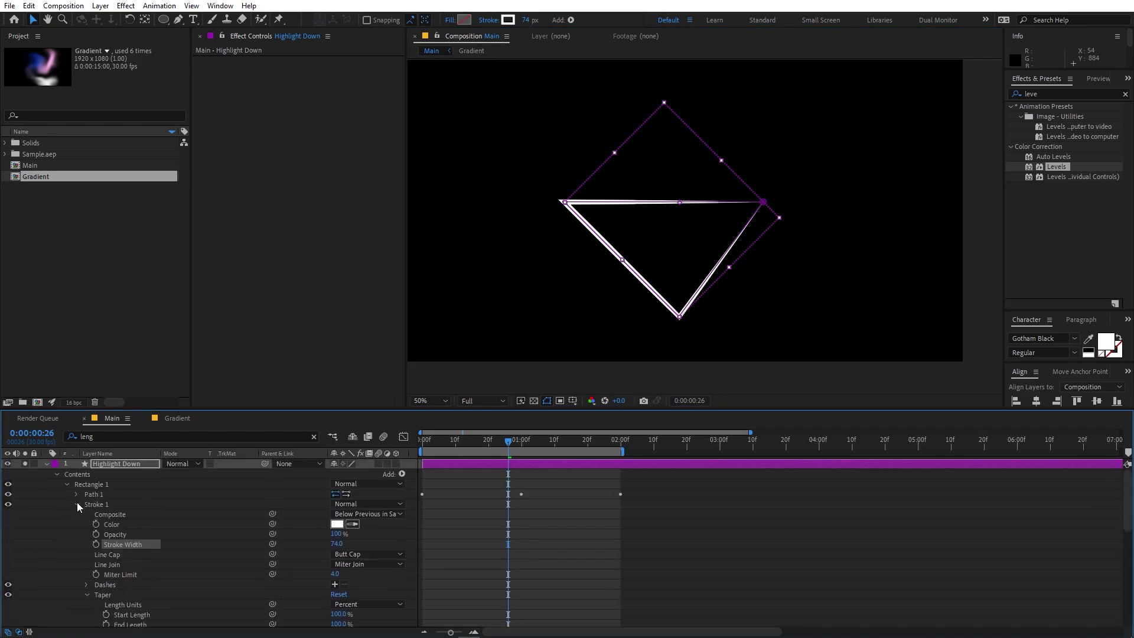
{"action": "left_click", "coordinate": [77, 504]}
{"action": "scroll", "coordinate": [98, 520], "scroll_direction": "down", "scroll_amount": 1}
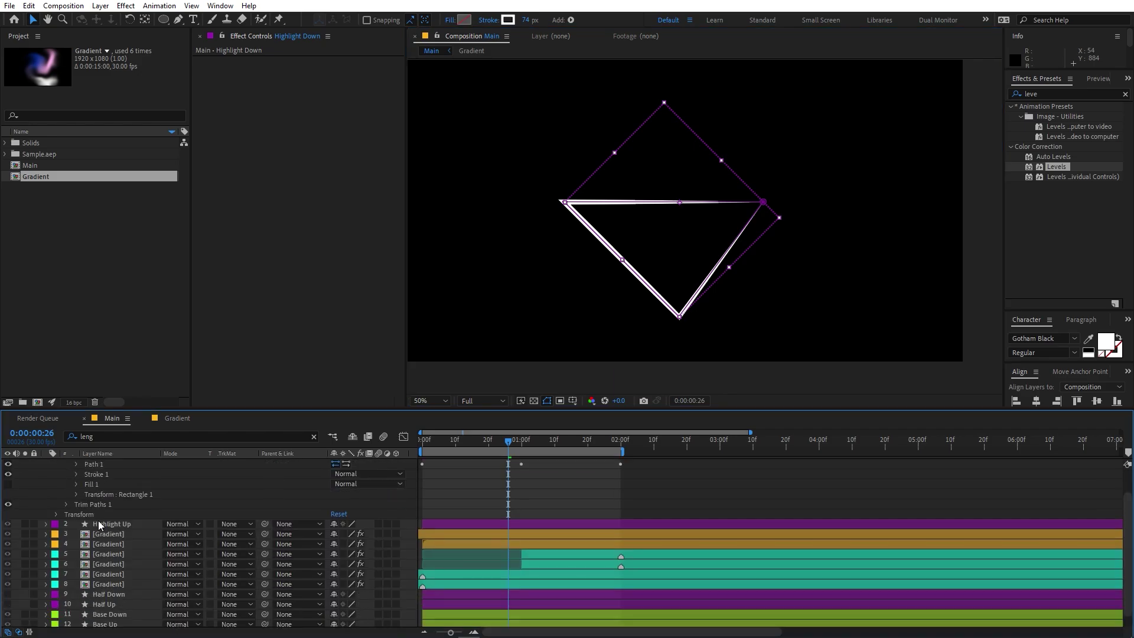
{"action": "left_click", "coordinate": [66, 505]}
{"action": "scroll", "coordinate": [102, 521], "scroll_direction": "down", "scroll_amount": 1}
{"action": "left_click_drag", "start_coordinate": [337, 494], "coordinate": [320, 498]}
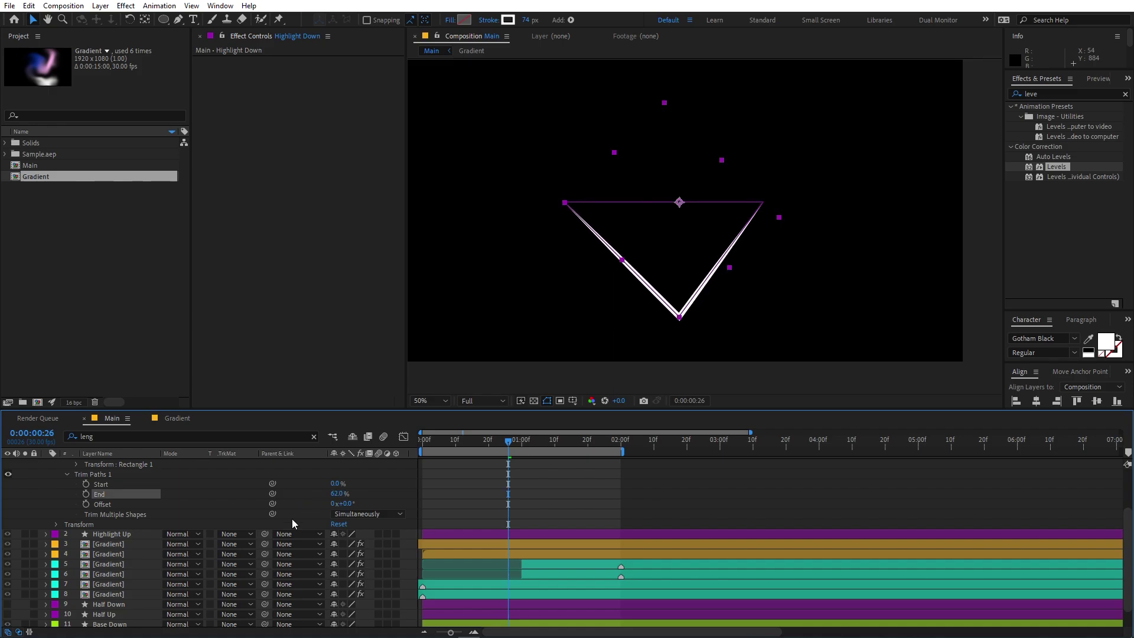
Step: Set the stroke width of both the Highlight Down and Highlight Up layers to 5 px and turn off the solo
{"action": "scroll", "coordinate": [102, 516], "scroll_direction": "up", "scroll_amount": 2}
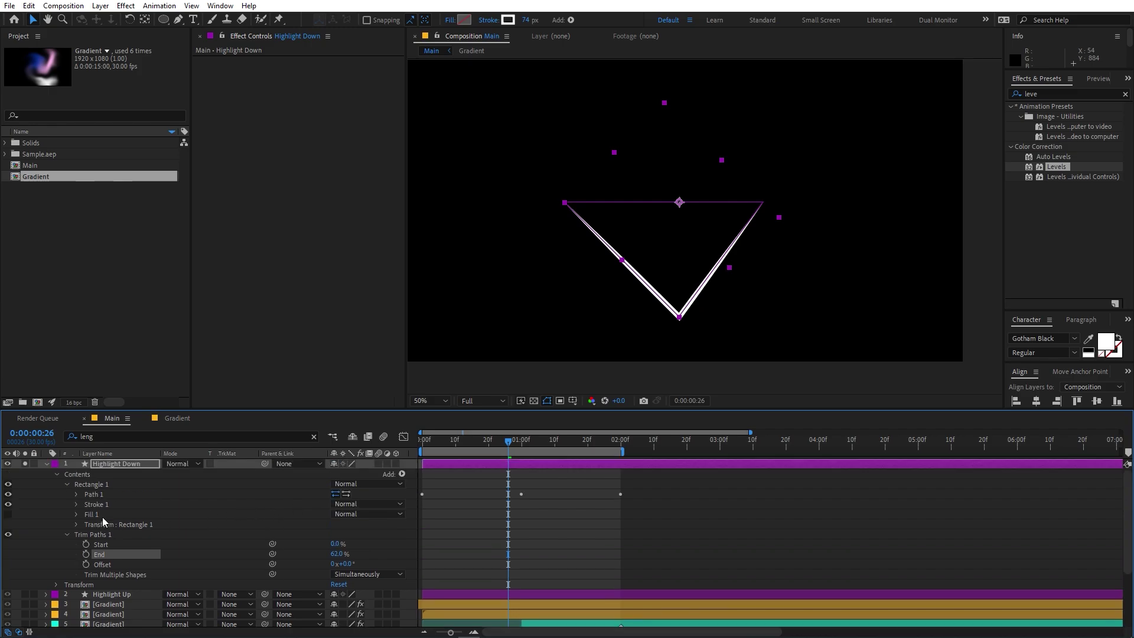
{"action": "left_click", "coordinate": [47, 463]}
{"action": "left_click", "coordinate": [106, 474], "text": "shift"}
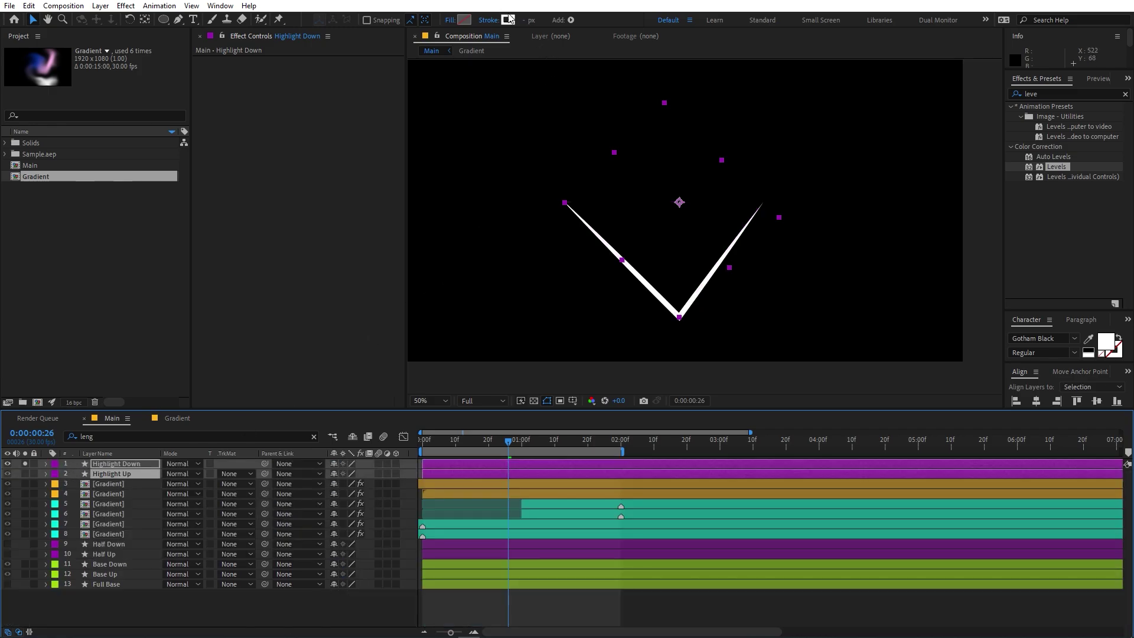
{"action": "left_click", "coordinate": [525, 21]}
{"action": "type", "text": "2"}
{"action": "key", "text": "Return"}
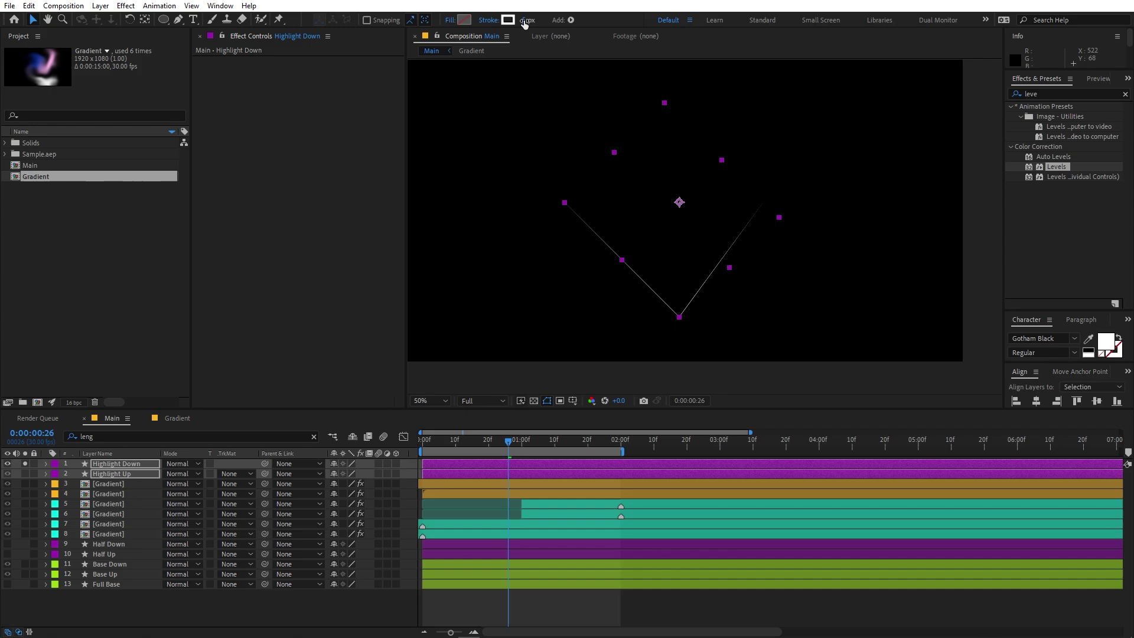
{"action": "left_click", "coordinate": [25, 465]}
{"action": "left_click", "coordinate": [558, 590]}
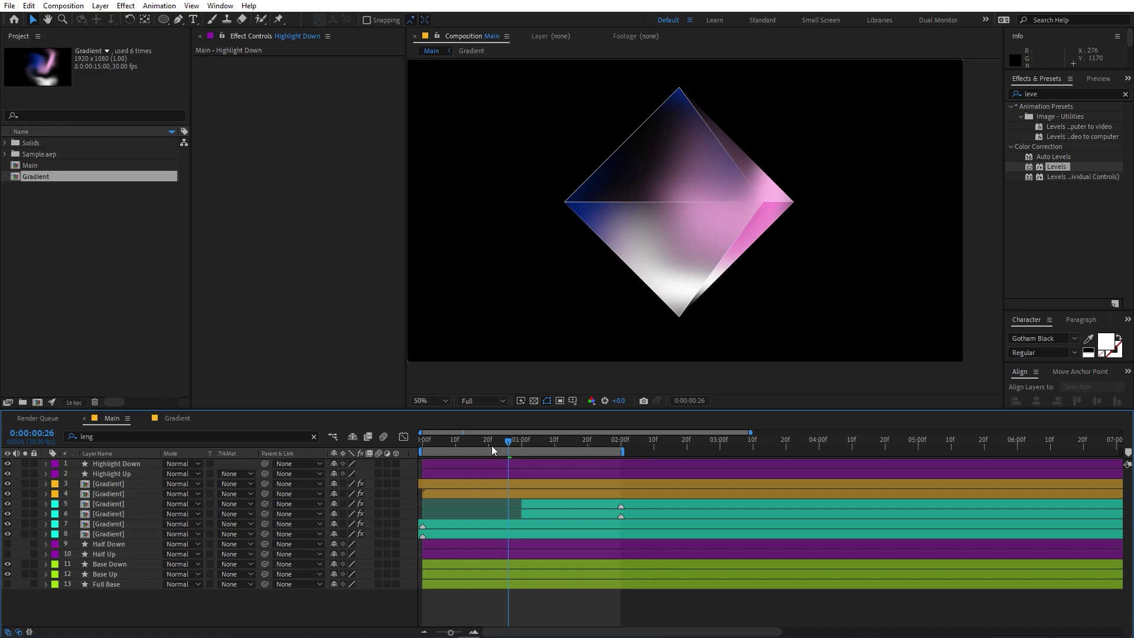
{"action": "left_click_drag", "start_coordinate": [491, 446], "coordinate": [384, 454]}
{"action": "key", "text": "space"}
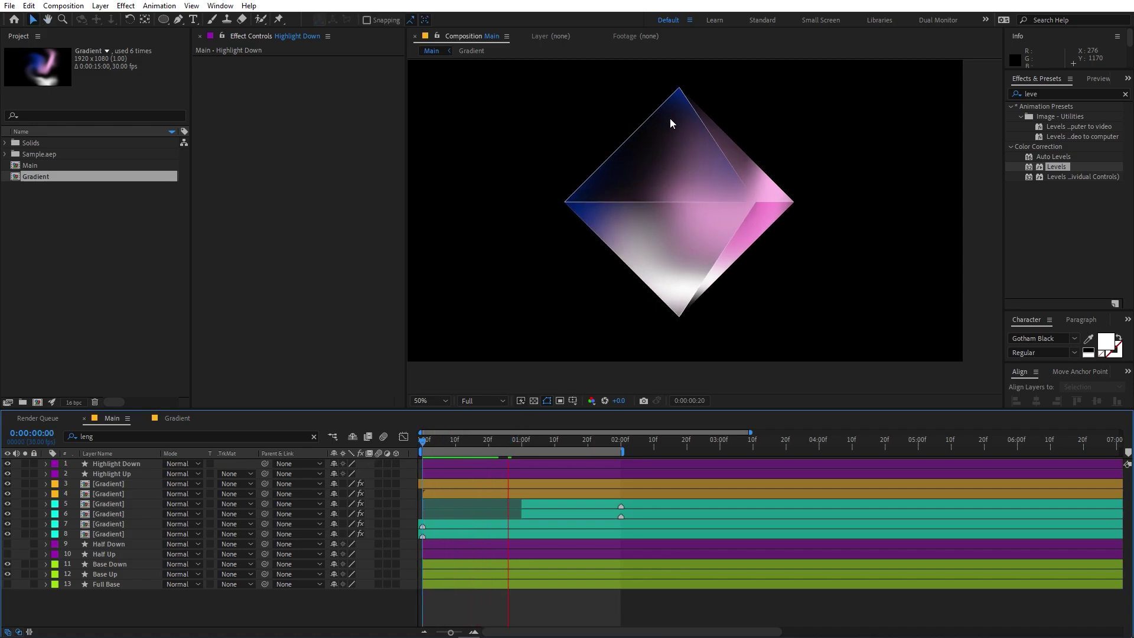
Step: Set the blending mode of the Highlight Down and Highlight Up layers to Add and scrub through the animation
{"action": "left_click", "coordinate": [452, 443]}
{"action": "left_click", "coordinate": [116, 465]}
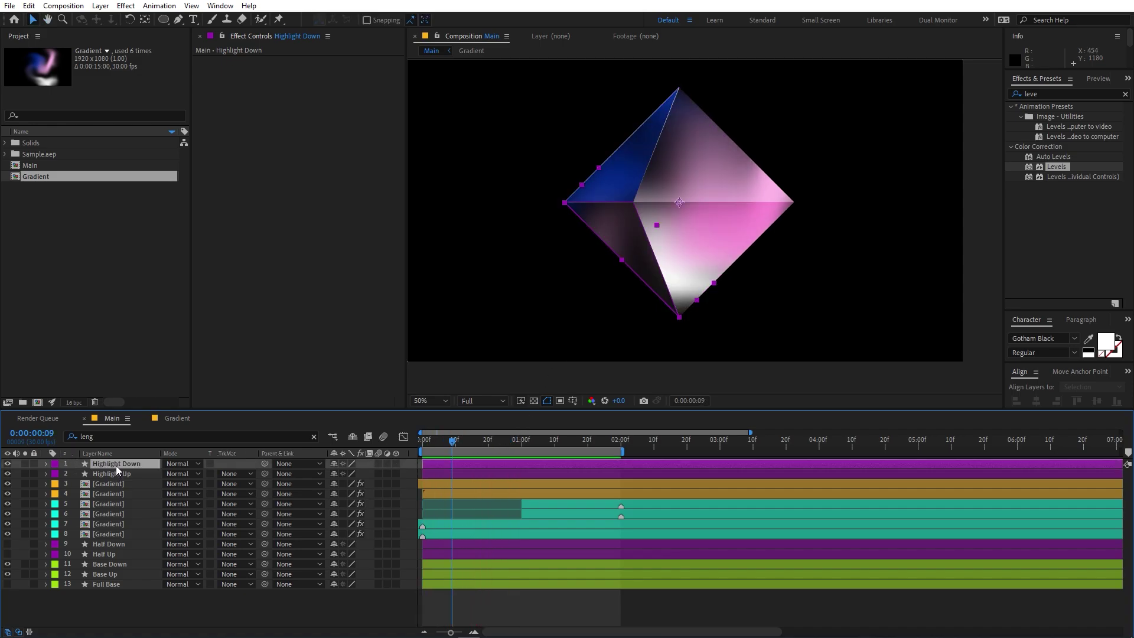
{"action": "left_click", "coordinate": [116, 469], "text": "shift"}
{"action": "left_click", "coordinate": [190, 463]}
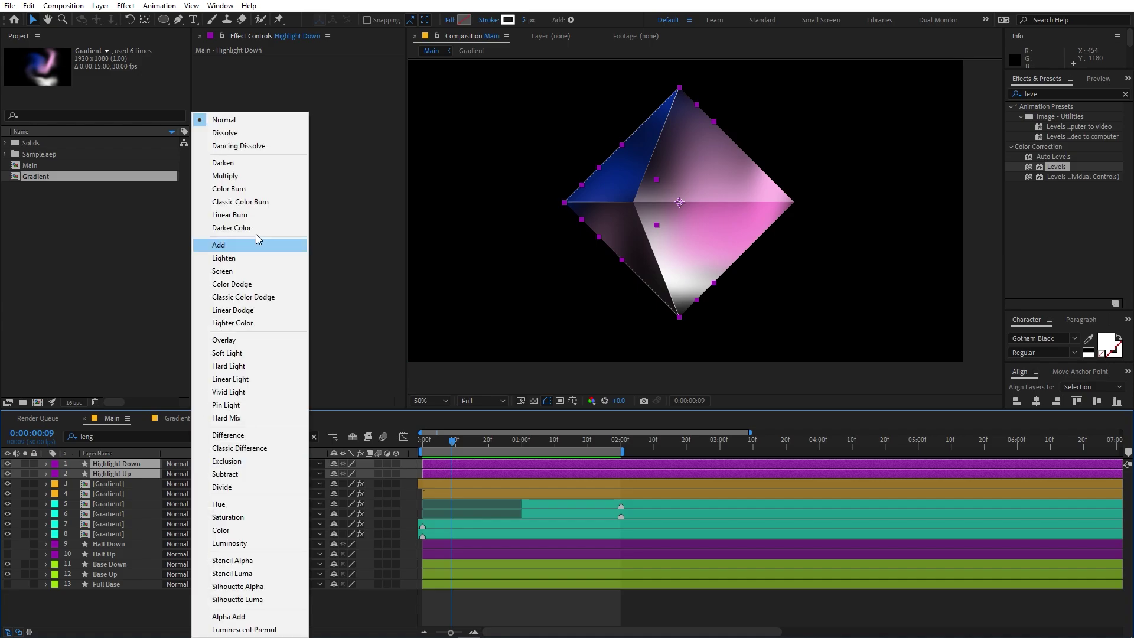
{"action": "left_click", "coordinate": [237, 246]}
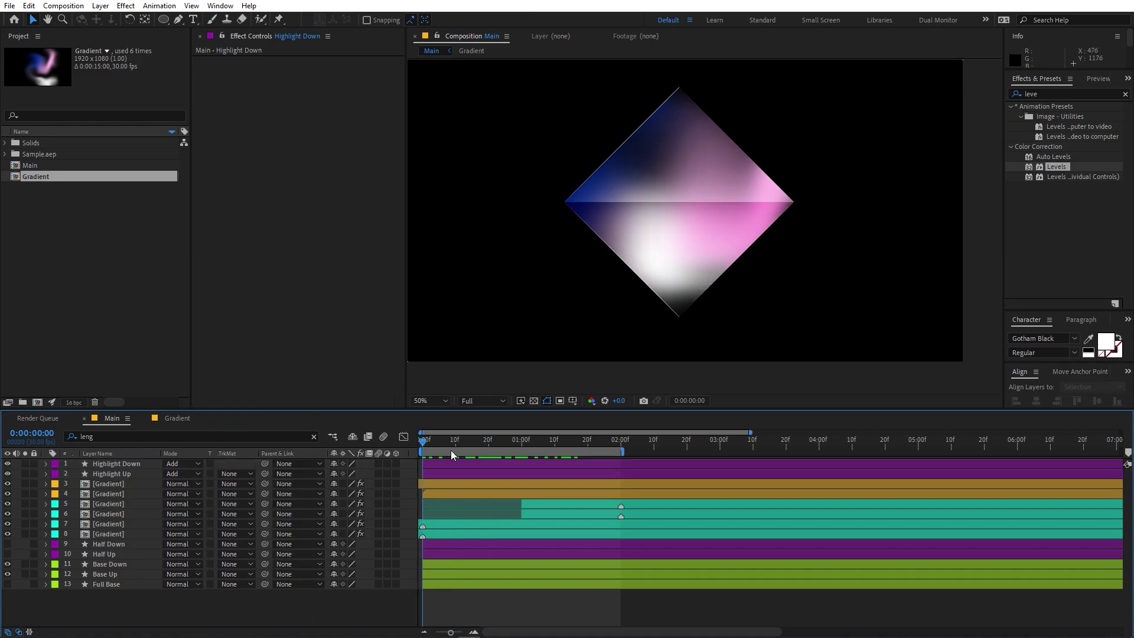
{"action": "left_click_drag", "start_coordinate": [452, 450], "coordinate": [482, 450]}
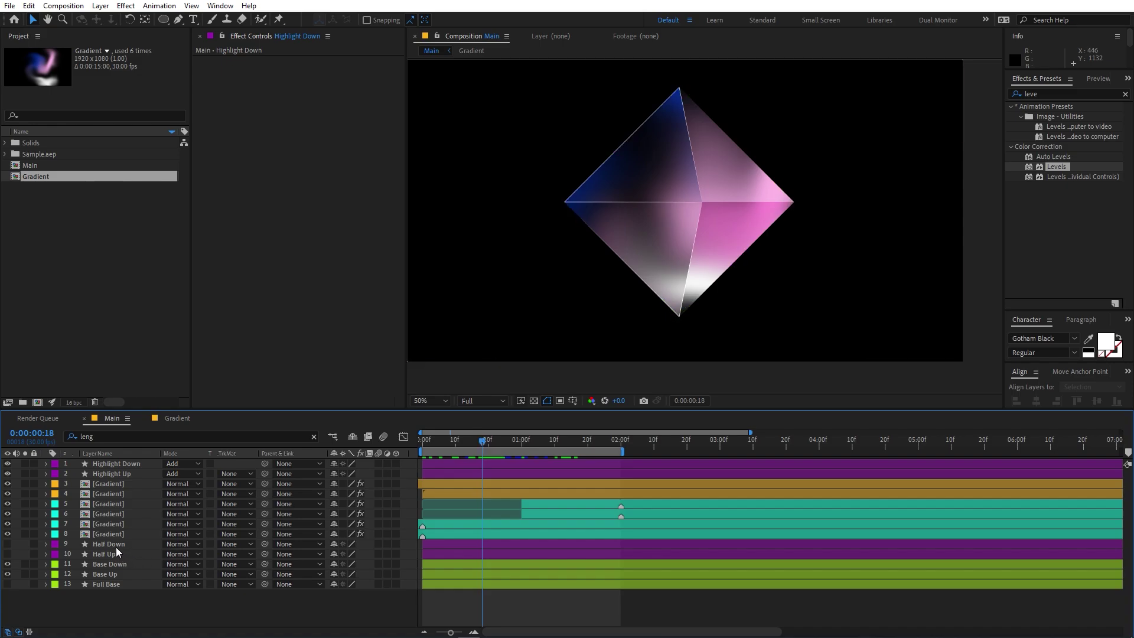
{"action": "left_click", "coordinate": [512, 440]}
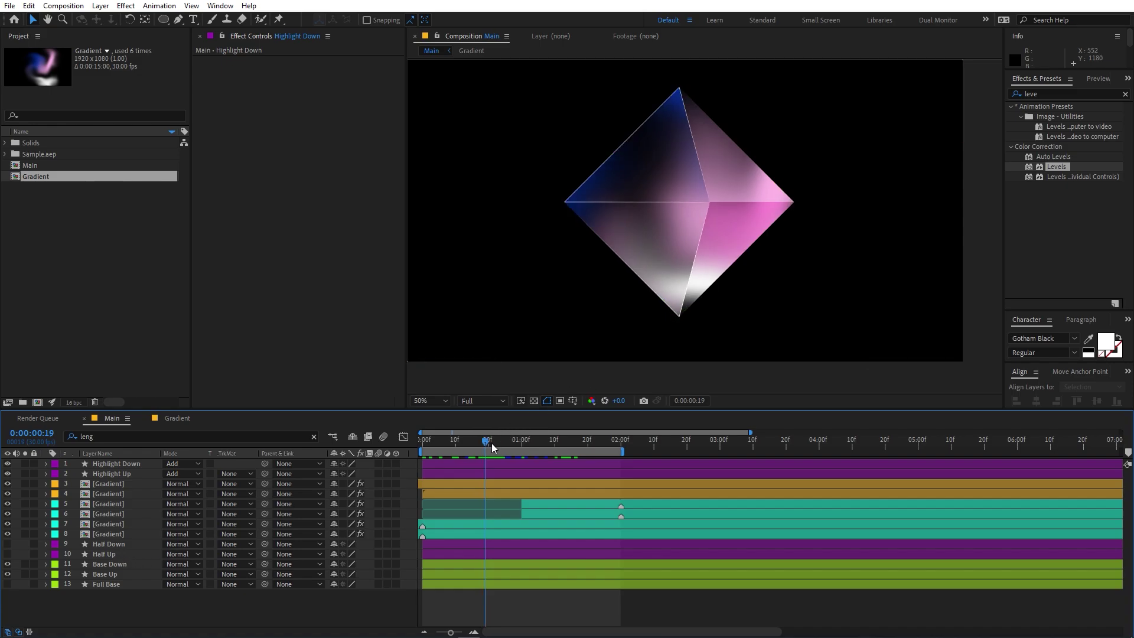
Step: Duplicate the Full Base layer, move the copy to the top of the layer stack and rename it Highlight Full
{"action": "left_click", "coordinate": [118, 584]}
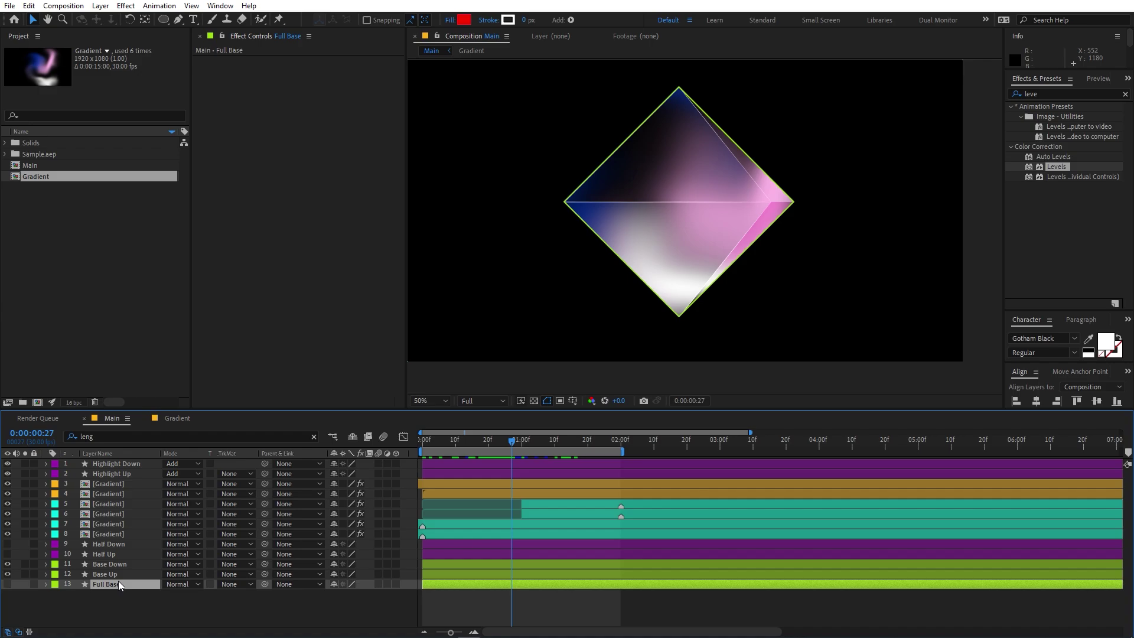
{"action": "key", "text": "ctrl+d"}
{"action": "left_click_drag", "start_coordinate": [118, 580], "coordinate": [113, 460]}
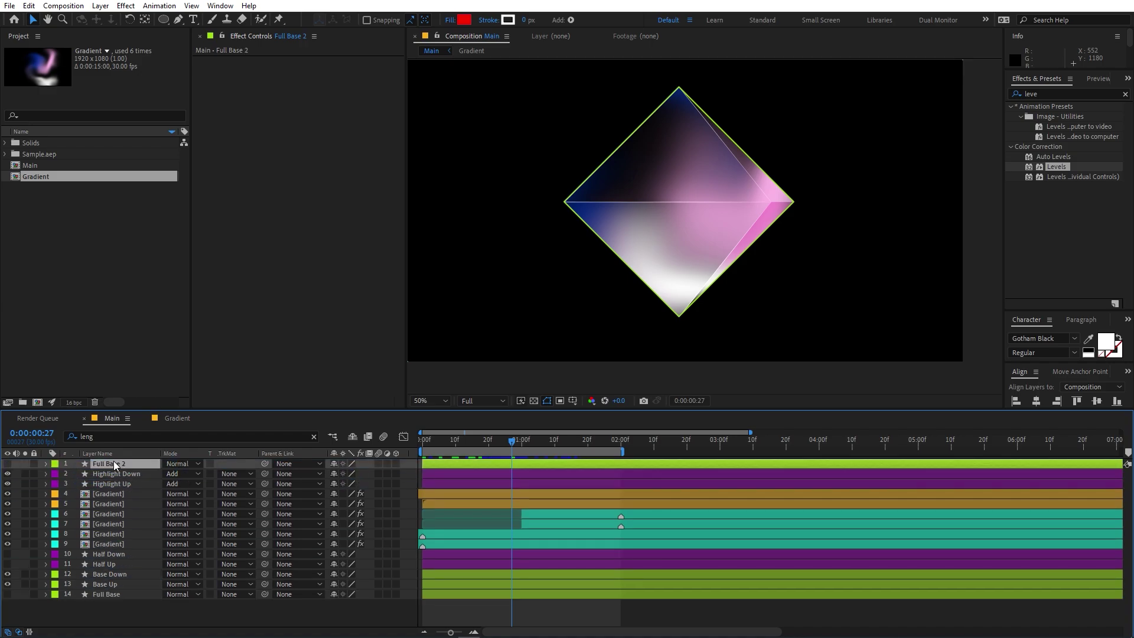
{"action": "key", "text": "Return"}
{"action": "type", "text": "Highlight Full"}
{"action": "key", "text": "Return"}
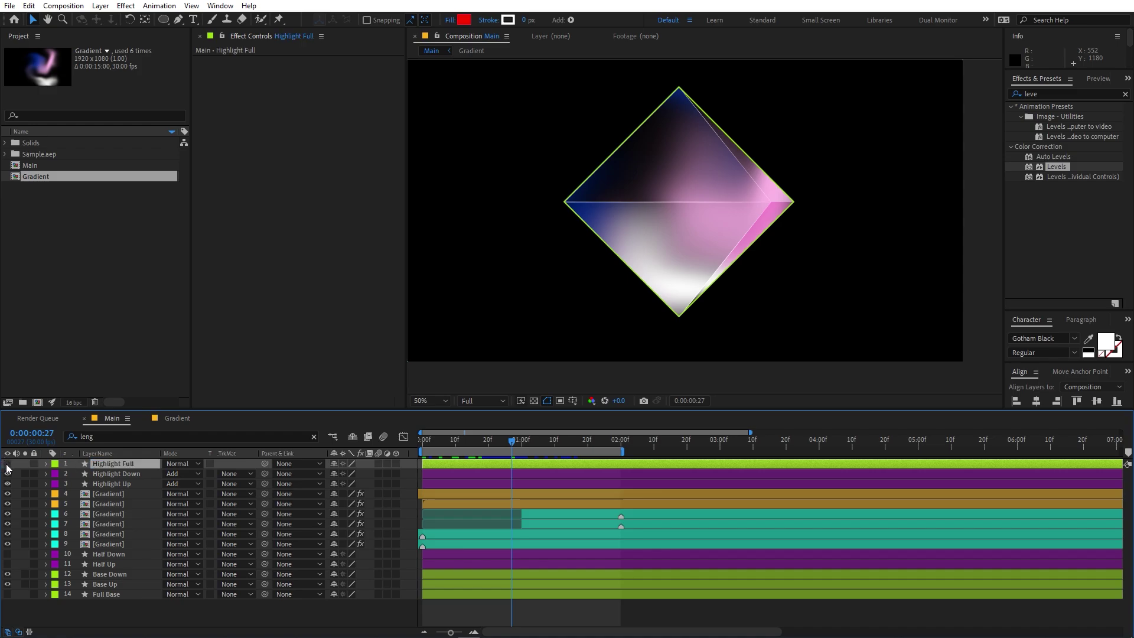
Step: Make the Highlight Full layer visible and style it with fill None and a 52 px white stroke
{"action": "left_click", "coordinate": [8, 464]}
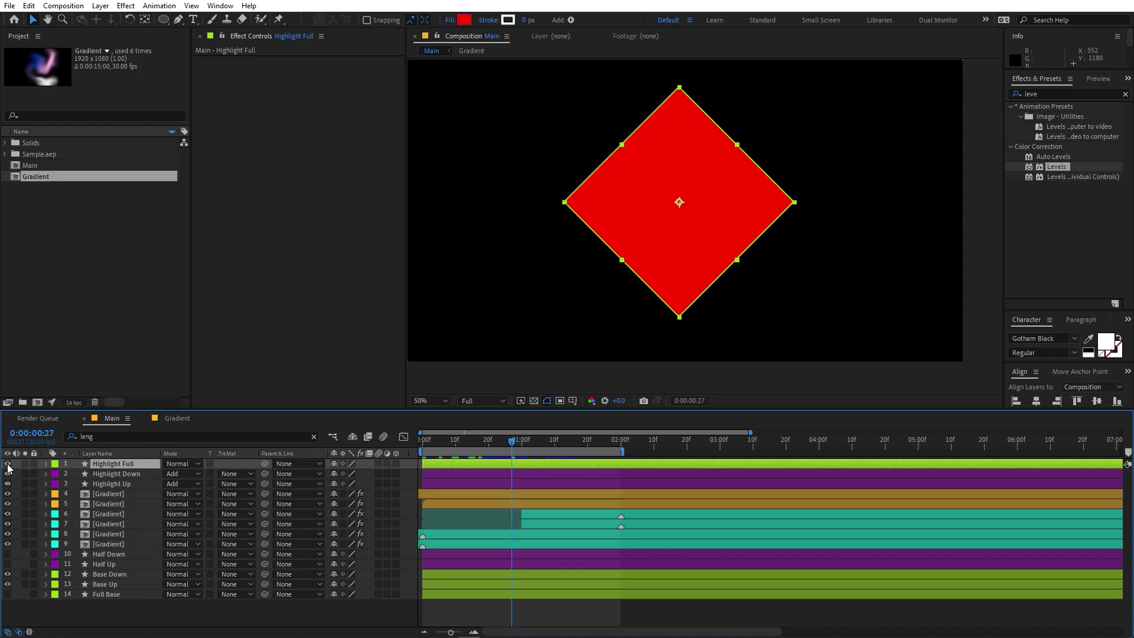
{"action": "left_click", "coordinate": [450, 20]}
{"action": "left_click", "coordinate": [138, 103]}
{"action": "left_click", "coordinate": [448, 21]}
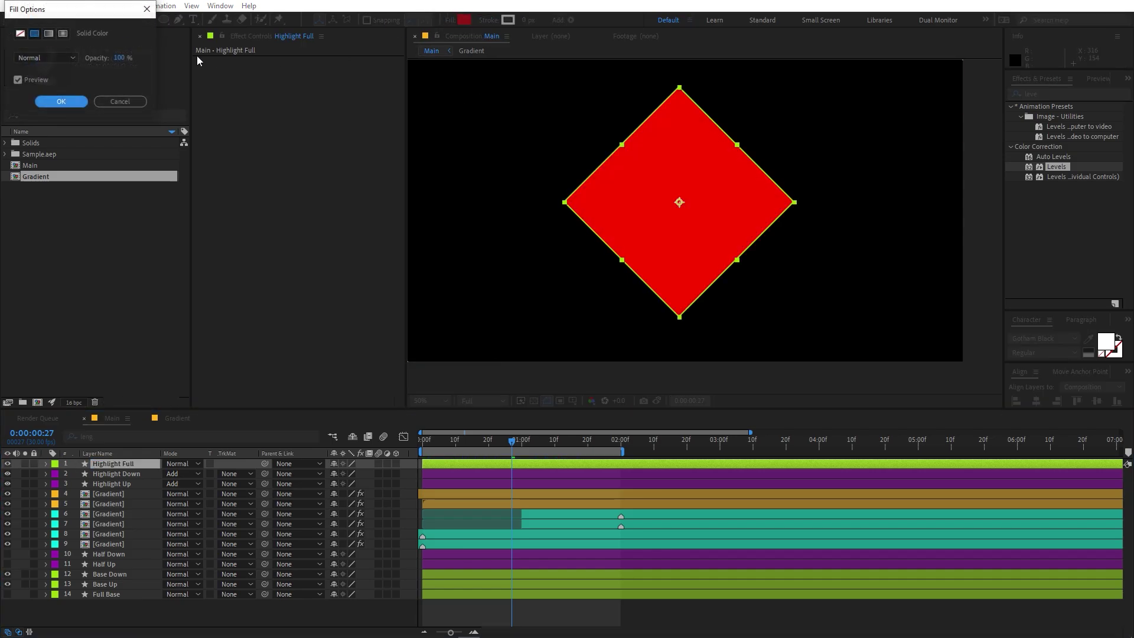
{"action": "left_click", "coordinate": [20, 34]}
{"action": "left_click", "coordinate": [61, 102]}
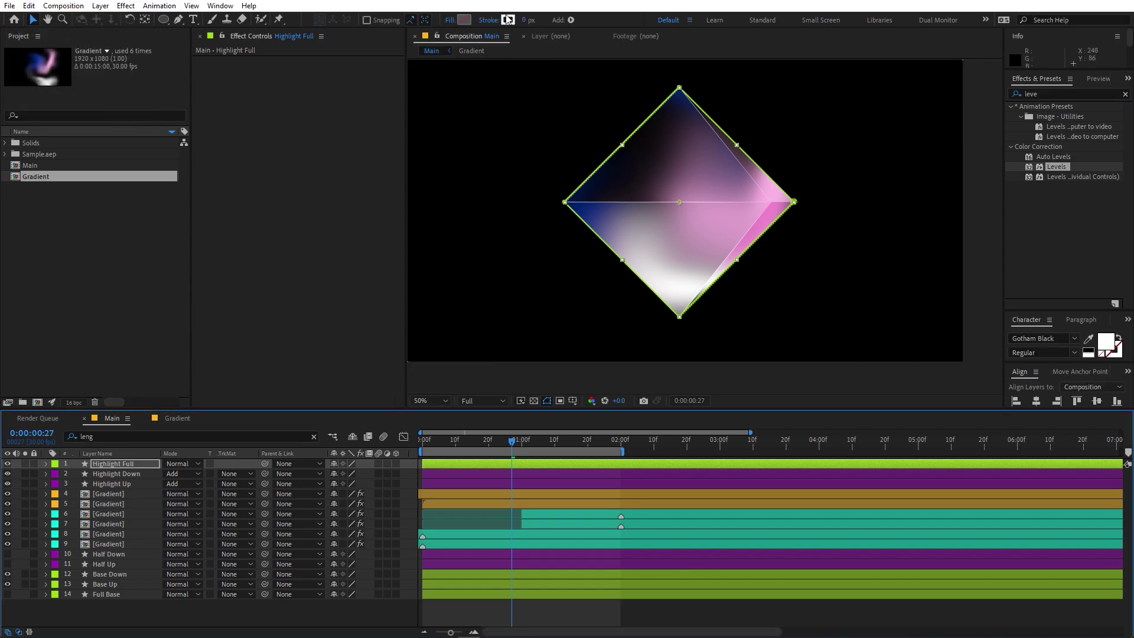
{"action": "left_click_drag", "start_coordinate": [593, 28], "coordinate": [563, 33]}
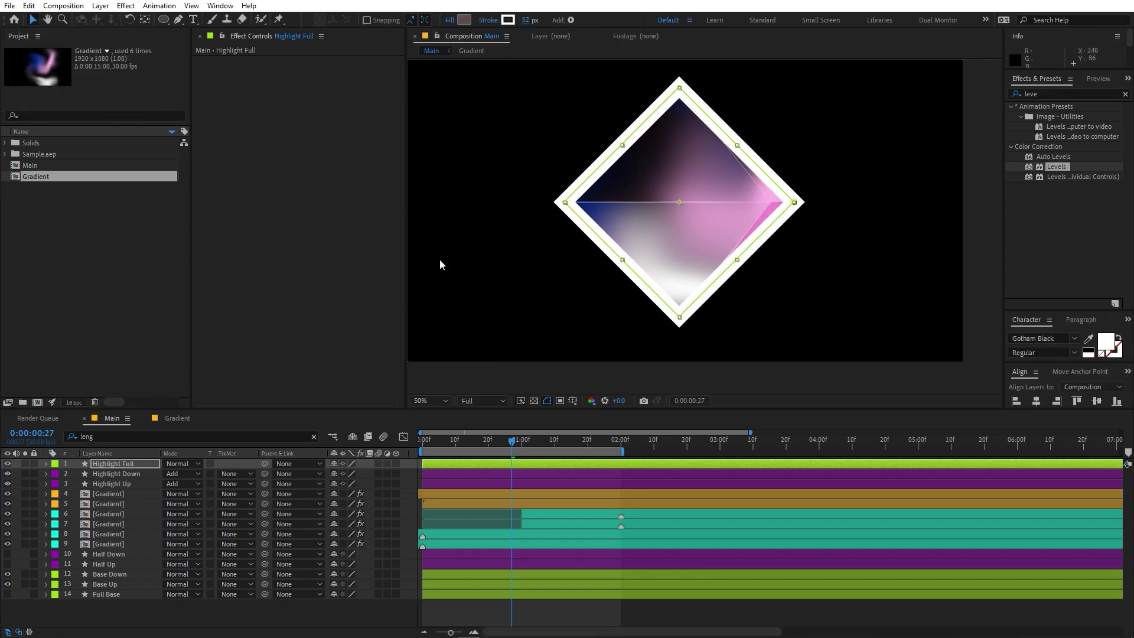
Step: Taper the stroke of the Highlight Full layer with a start length of 99% and an end length of 100%
{"action": "left_click", "coordinate": [46, 464]}
{"action": "left_click", "coordinate": [148, 437]}
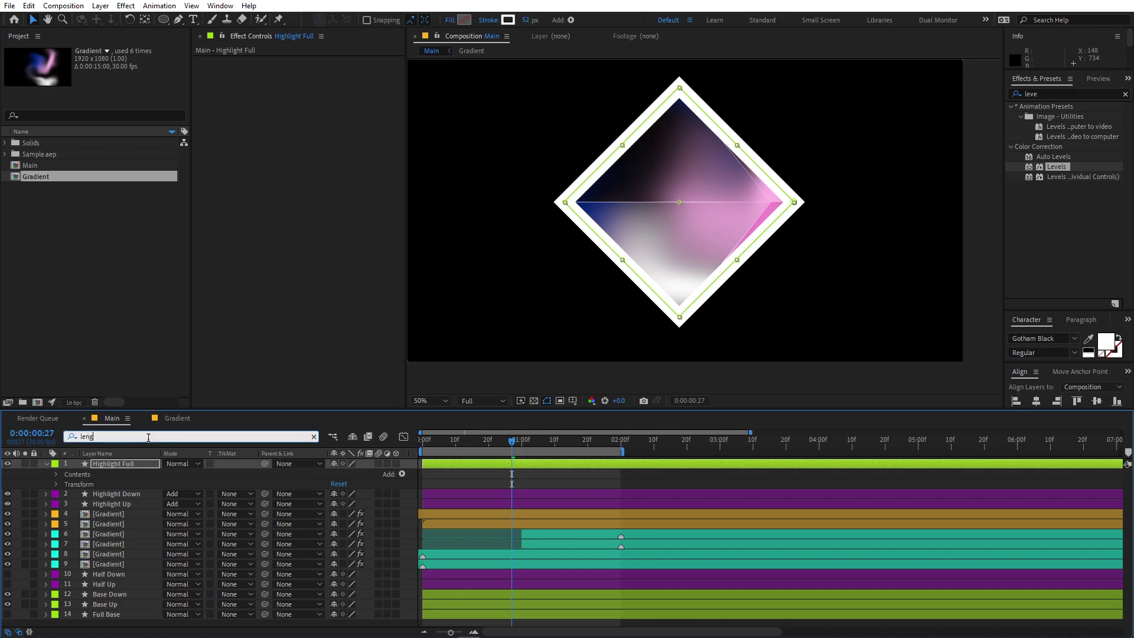
{"action": "type", "text": "t"}
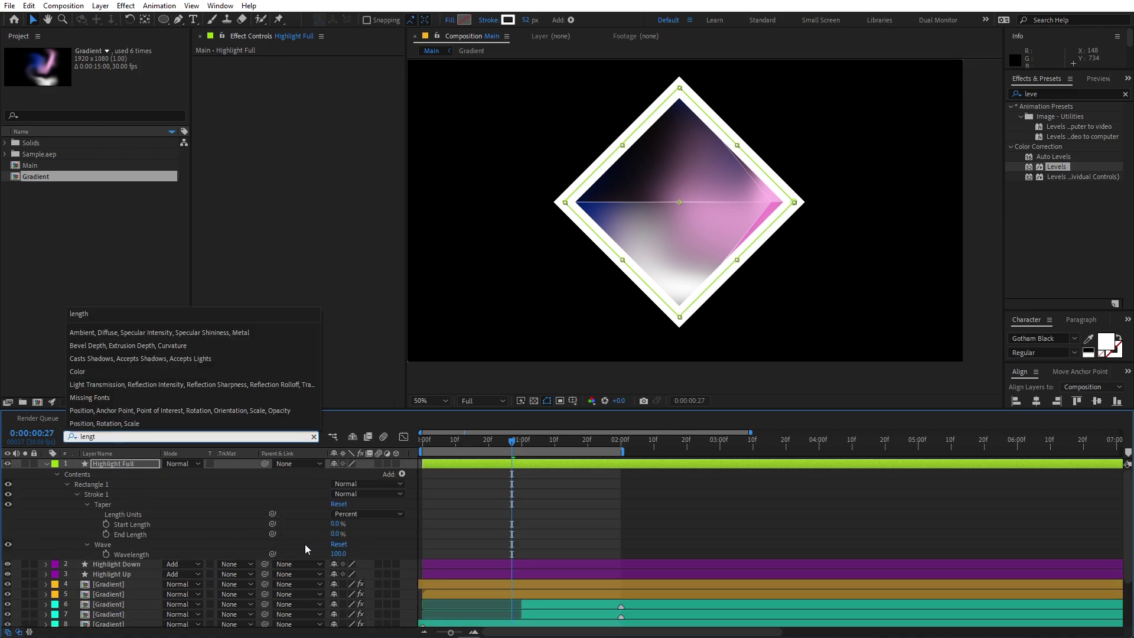
{"action": "left_click_drag", "start_coordinate": [336, 524], "coordinate": [519, 526]}
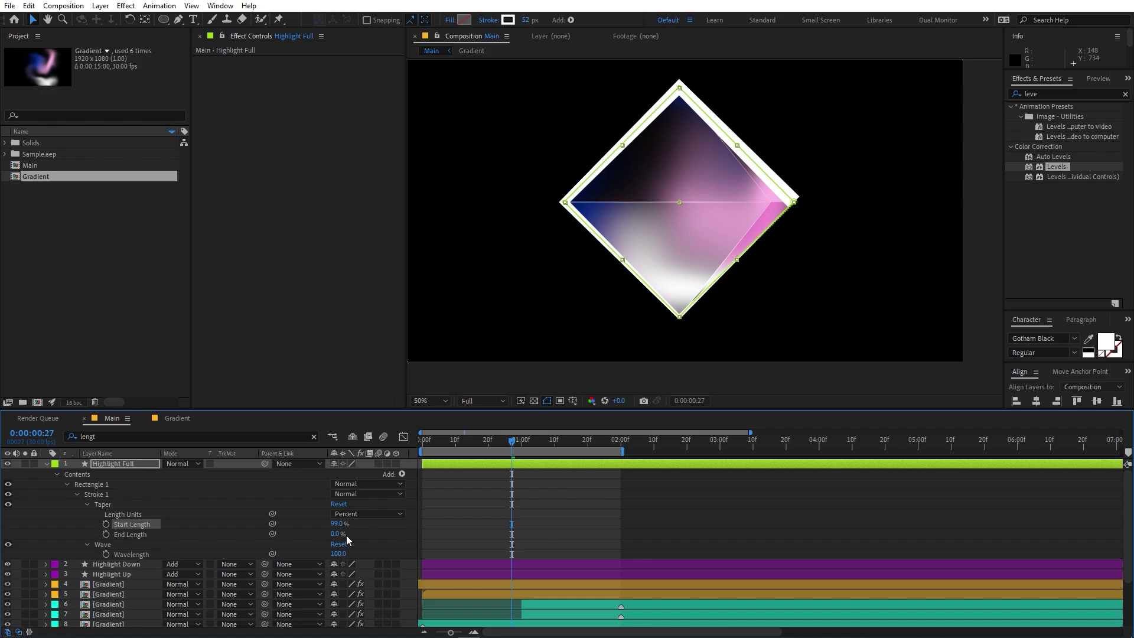
{"action": "left_click_drag", "start_coordinate": [334, 534], "coordinate": [414, 535]}
Step: Add Trim Paths to the Highlight Full layer and set its start to 62%
{"action": "left_click", "coordinate": [159, 475]}
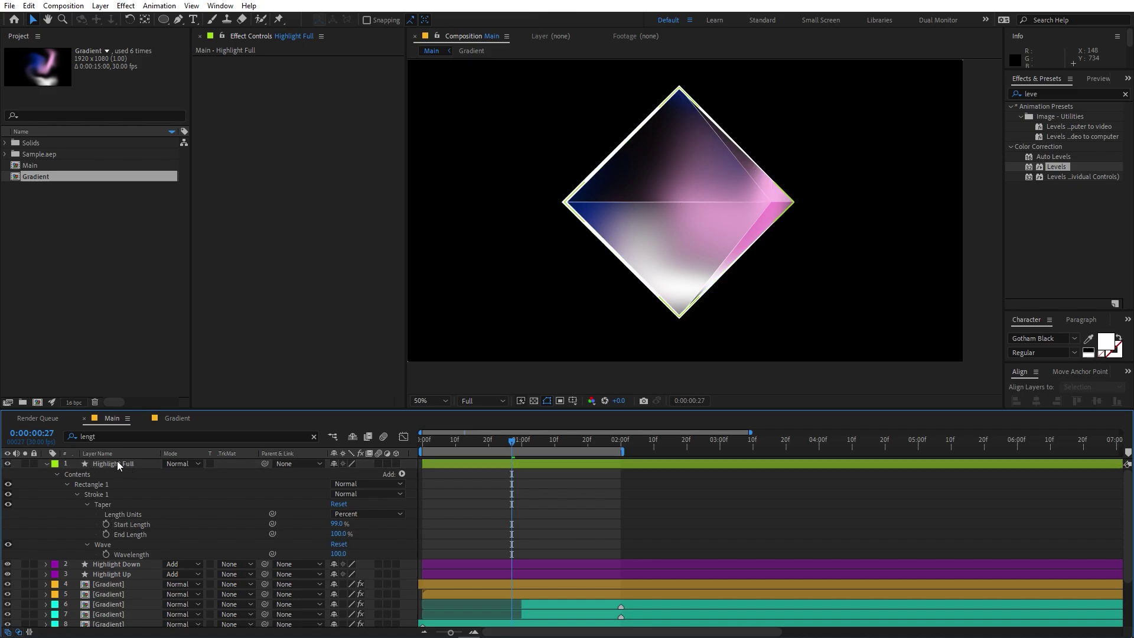
{"action": "left_click", "coordinate": [117, 463]}
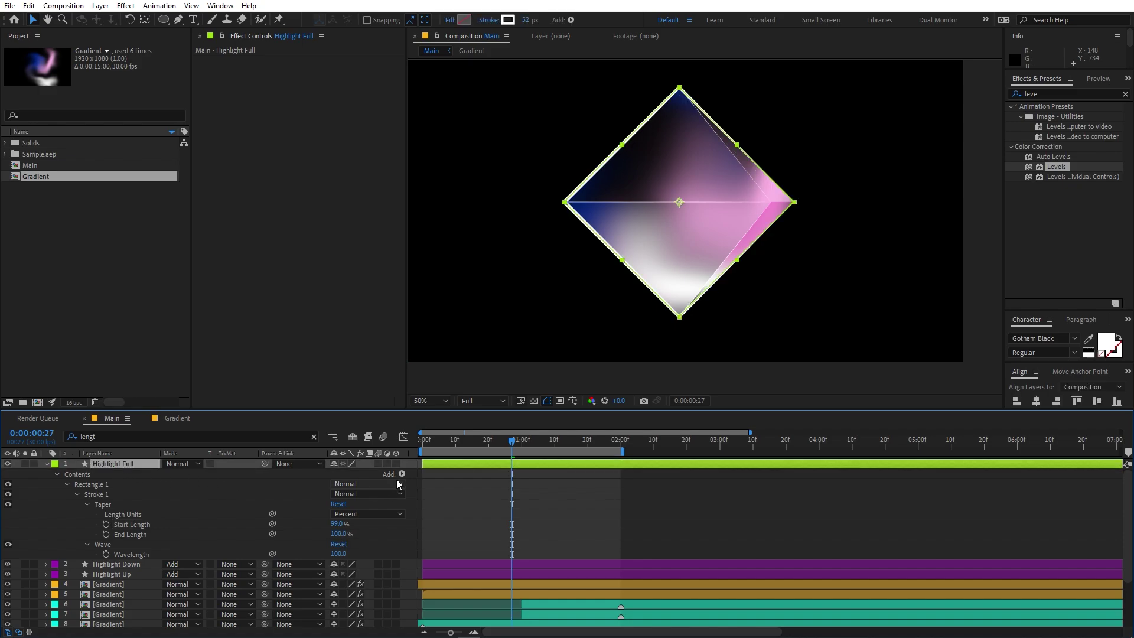
{"action": "left_click", "coordinate": [402, 474]}
{"action": "left_click", "coordinate": [428, 413]}
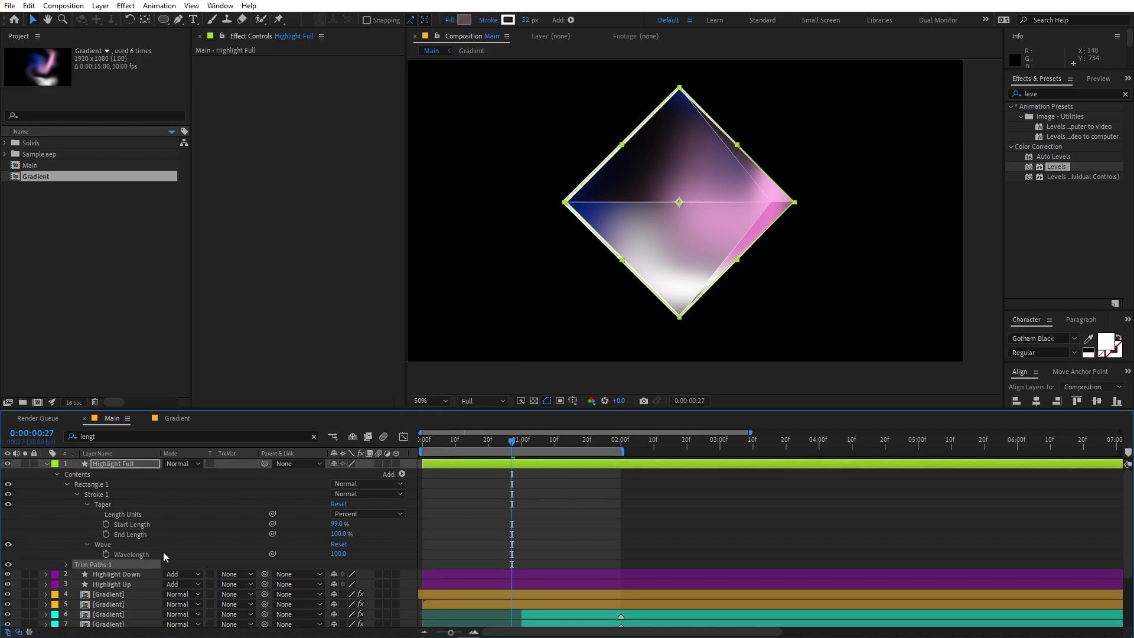
{"action": "left_click", "coordinate": [66, 565]}
{"action": "scroll", "coordinate": [236, 540], "scroll_direction": "down", "scroll_amount": 2}
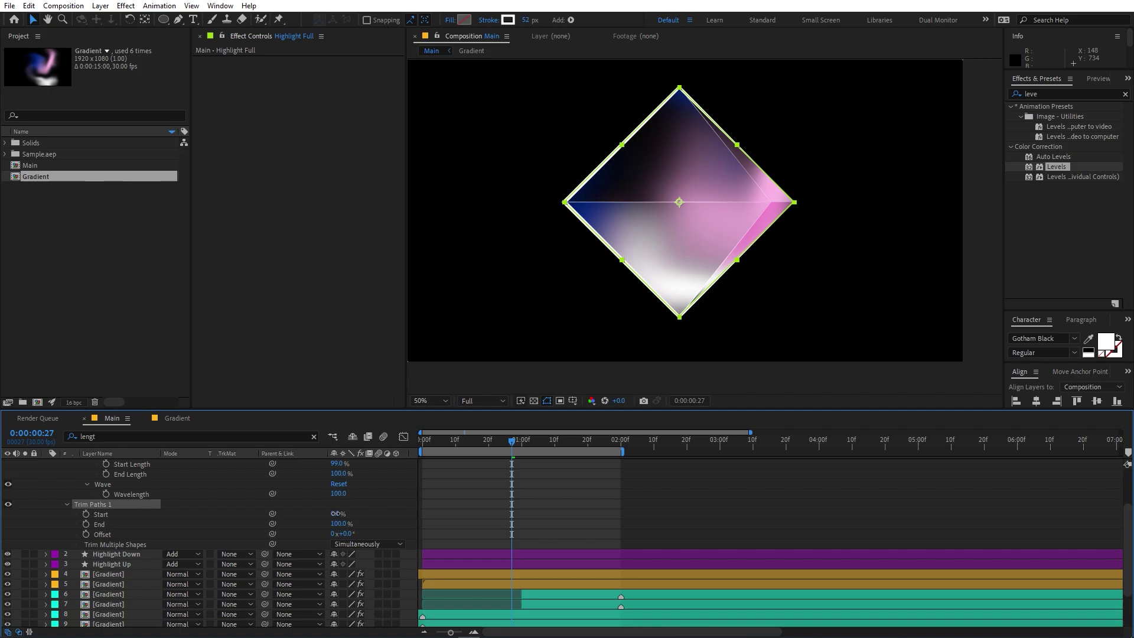
{"action": "left_click_drag", "start_coordinate": [335, 513], "coordinate": [369, 513]}
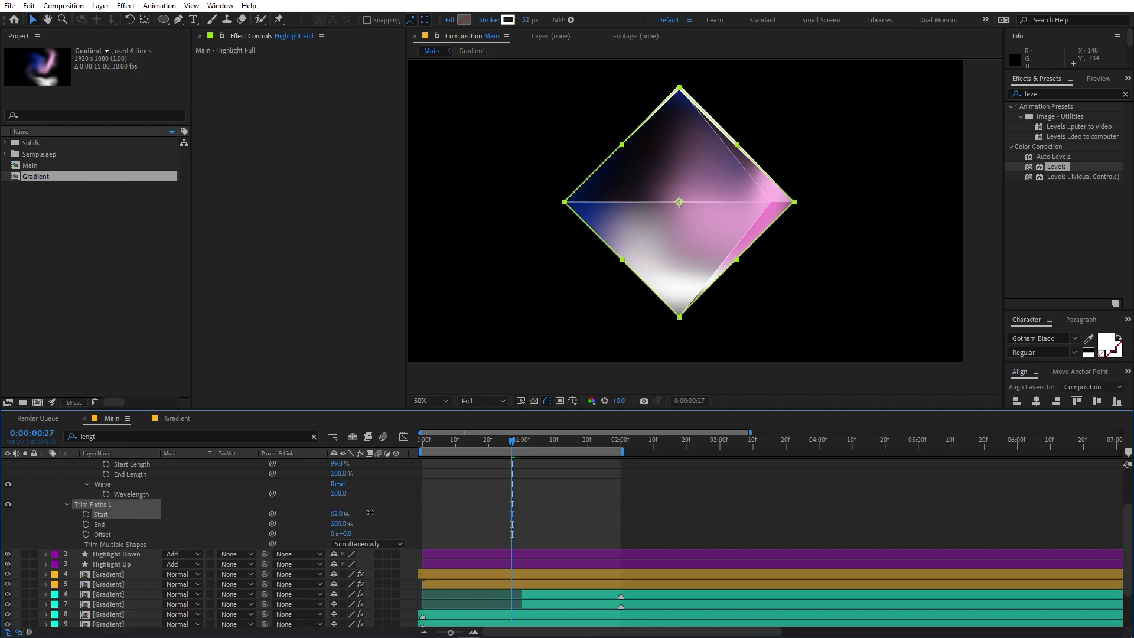
{"action": "scroll", "coordinate": [80, 505], "scroll_direction": "up", "scroll_amount": 2}
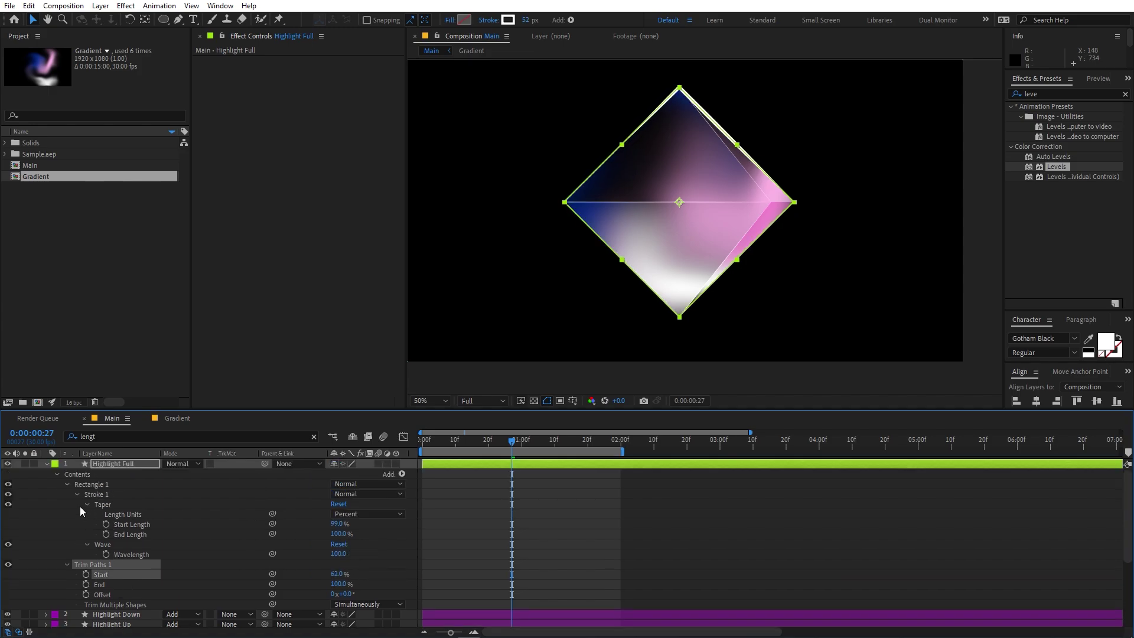
Step: Solo the Highlight Full layer and set its Trim Paths offset to 39° and start to 60%
{"action": "left_click", "coordinate": [24, 464]}
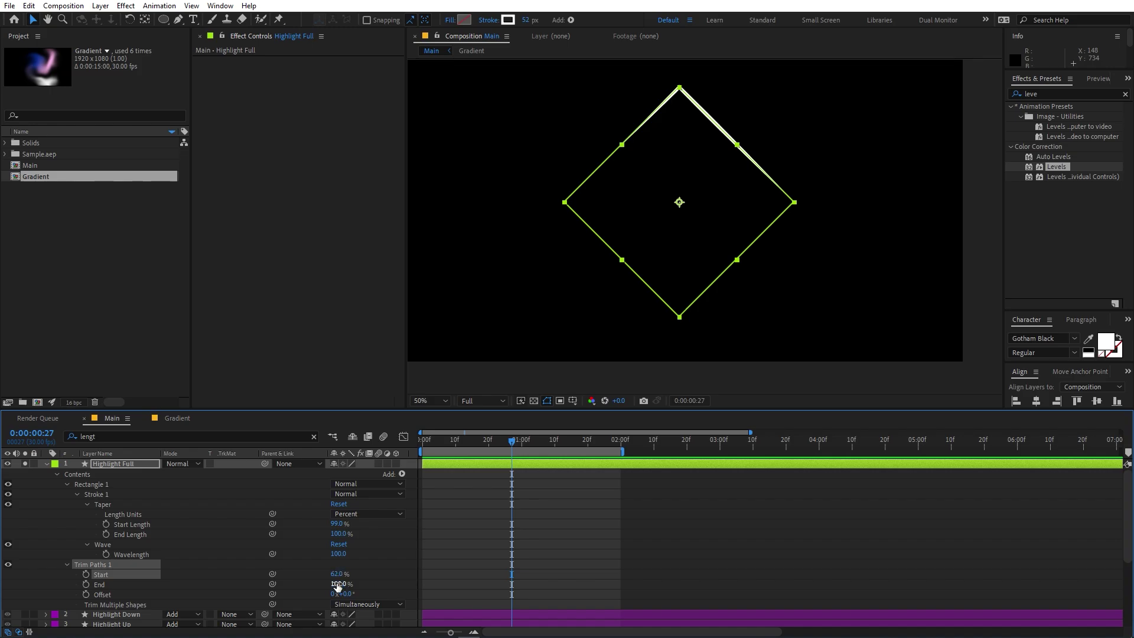
{"action": "left_click_drag", "start_coordinate": [347, 593], "coordinate": [374, 593]}
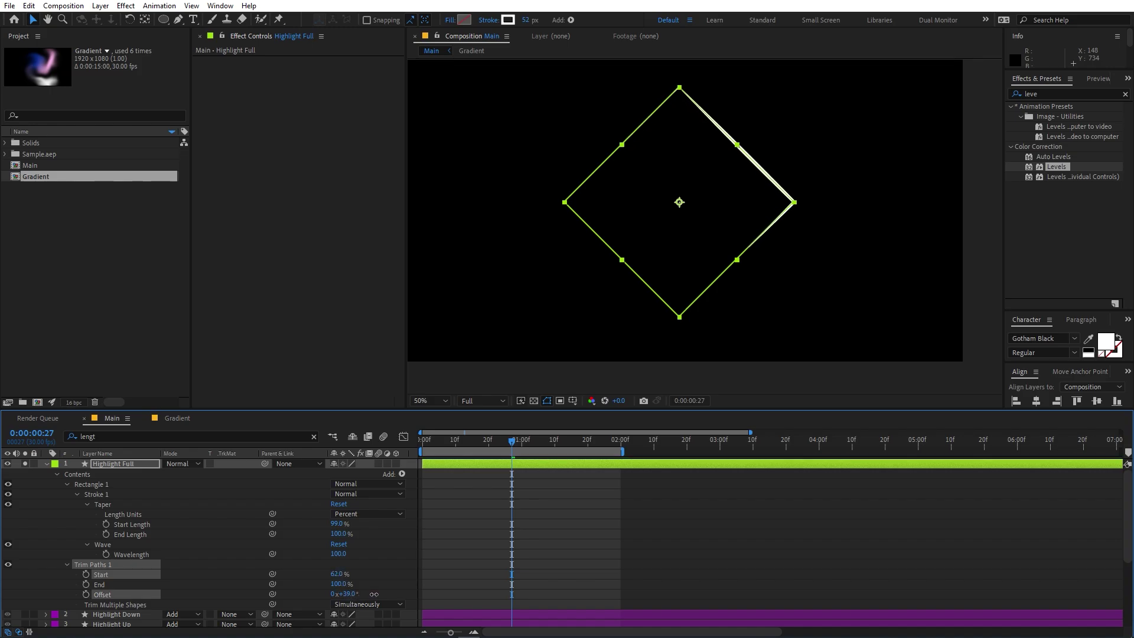
{"action": "left_click", "coordinate": [757, 529]}
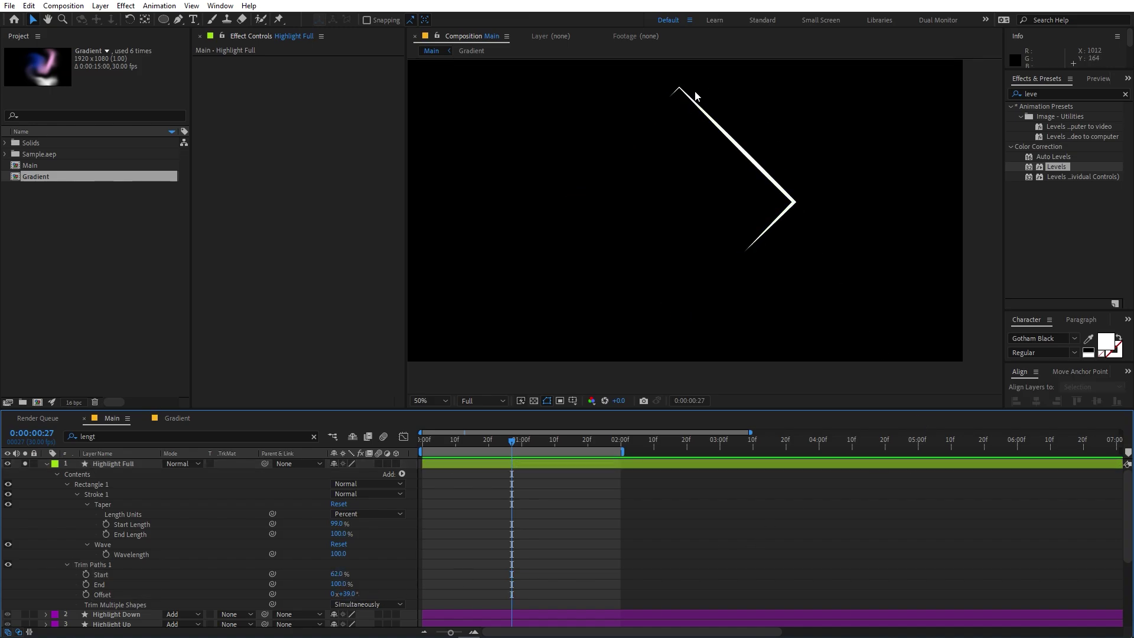
{"action": "left_click_drag", "start_coordinate": [342, 574], "coordinate": [343, 575]}
{"action": "left_click", "coordinate": [796, 354]}
Step: Duplicate the Highlight Full layer and set the original layer's Trim Paths offset to 203°
{"action": "left_click", "coordinate": [112, 463]}
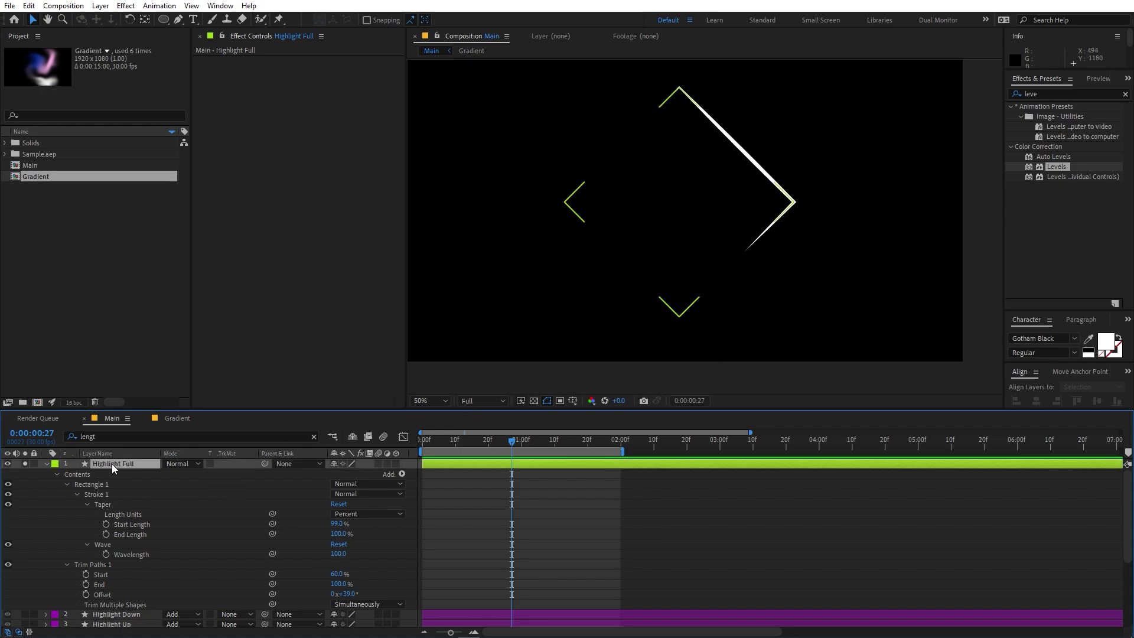
{"action": "key", "text": "ctrl+d"}
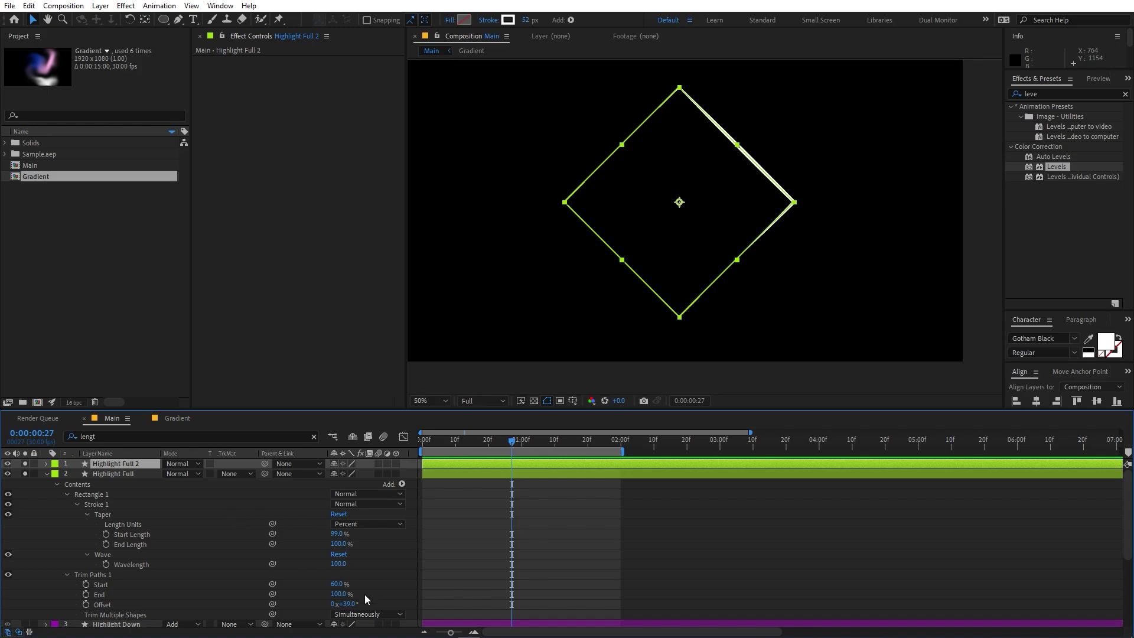
{"action": "left_click_drag", "start_coordinate": [345, 606], "coordinate": [441, 606]}
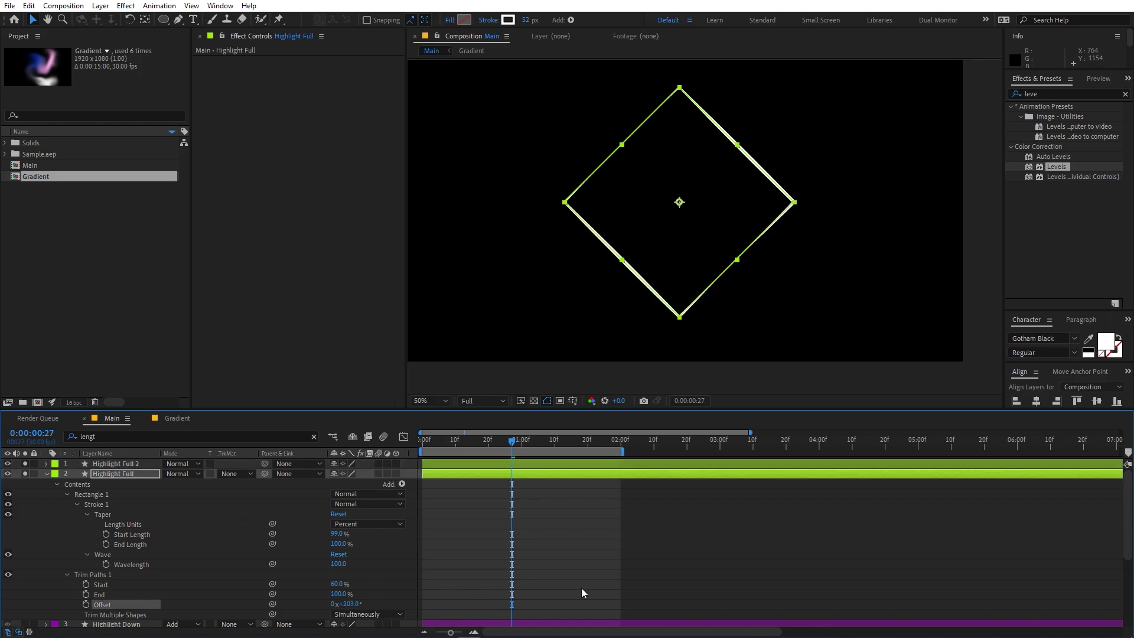
{"action": "left_click", "coordinate": [582, 592]}
Step: Set the stroke width of both the Highlight Full and Highlight Full 2 layers to 5 px
{"action": "left_click", "coordinate": [127, 464]}
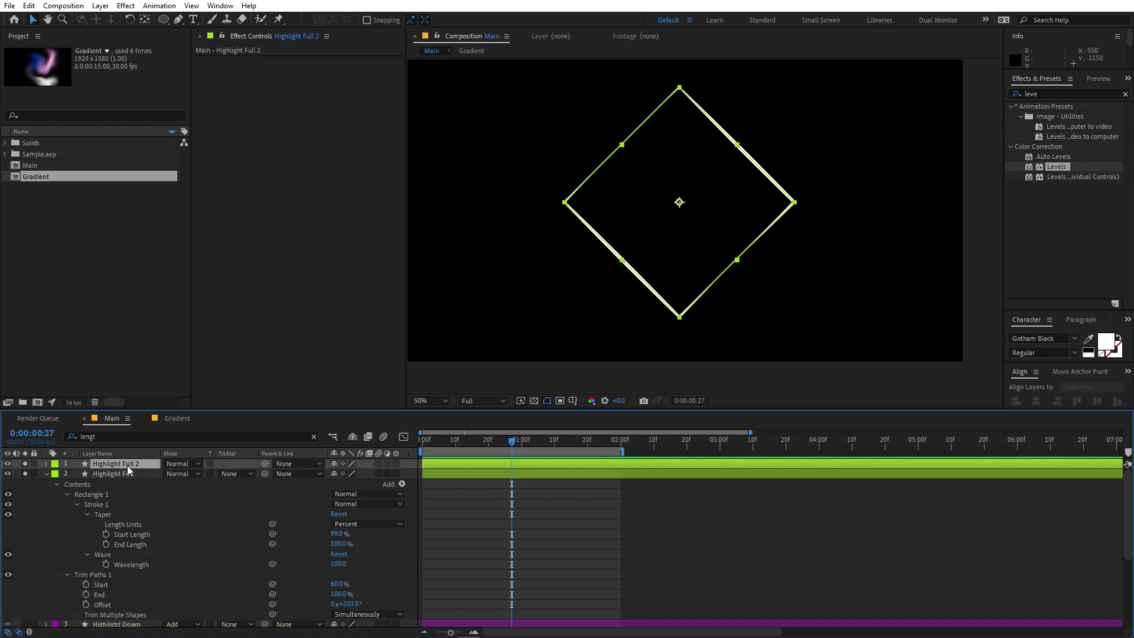
{"action": "left_click", "coordinate": [127, 473], "text": "shift"}
{"action": "left_click", "coordinate": [524, 18]}
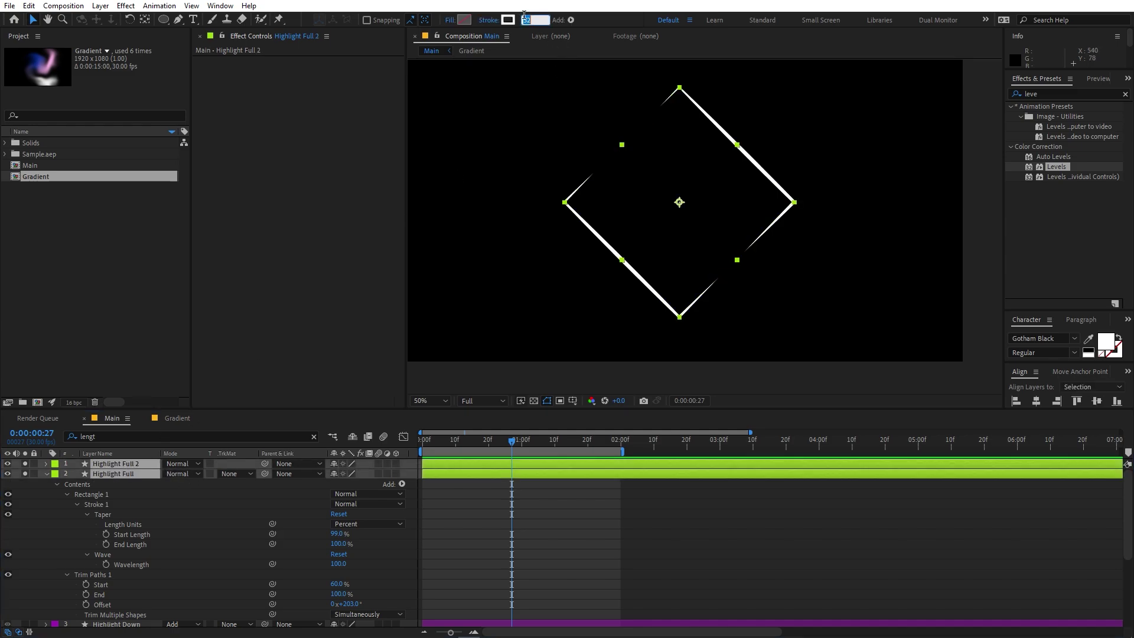
{"action": "type", "text": "5"}
{"action": "key", "text": "Return"}
Step: Set the Trim Paths end of the Highlight Full layer to 86% and its offset to 220°
{"action": "left_click", "coordinate": [348, 604]}
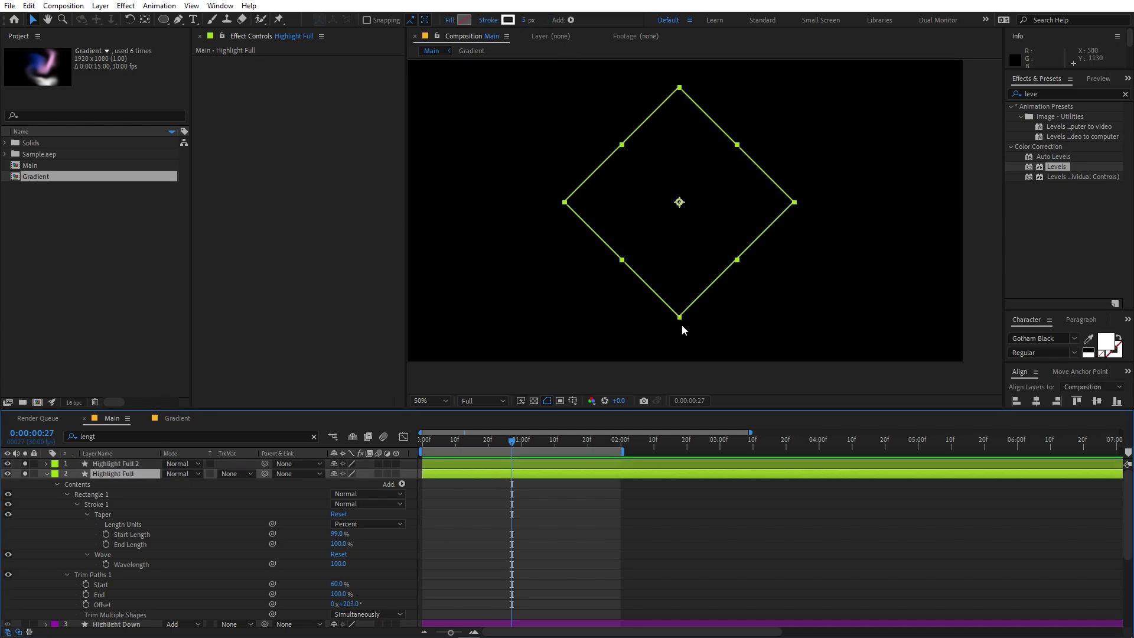
{"action": "scroll", "coordinate": [806, 219], "scroll_direction": "up", "scroll_amount": 1}
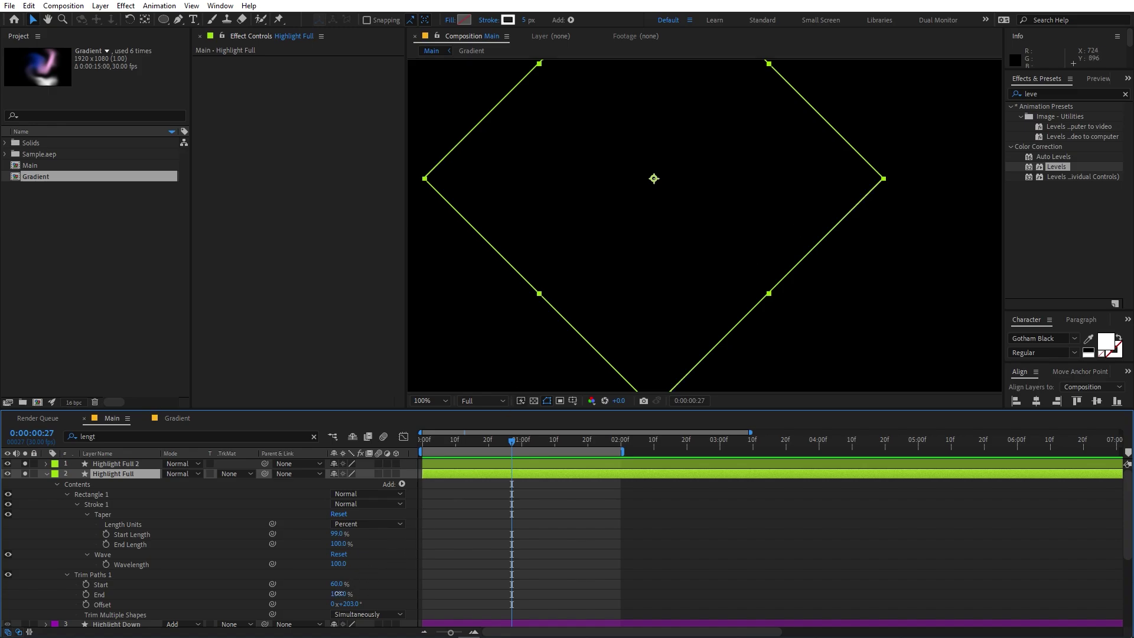
{"action": "left_click_drag", "start_coordinate": [339, 594], "coordinate": [331, 594]}
{"action": "left_click", "coordinate": [690, 510]}
{"action": "scroll", "coordinate": [788, 310], "scroll_direction": "down", "scroll_amount": 1}
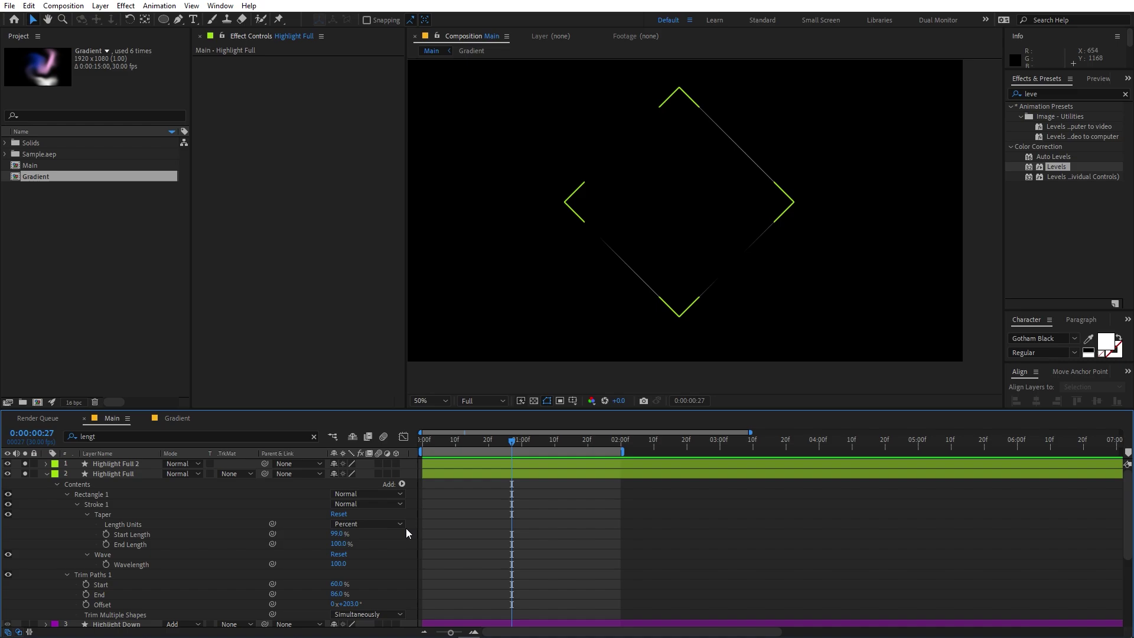
{"action": "left_click_drag", "start_coordinate": [355, 603], "coordinate": [366, 602]}
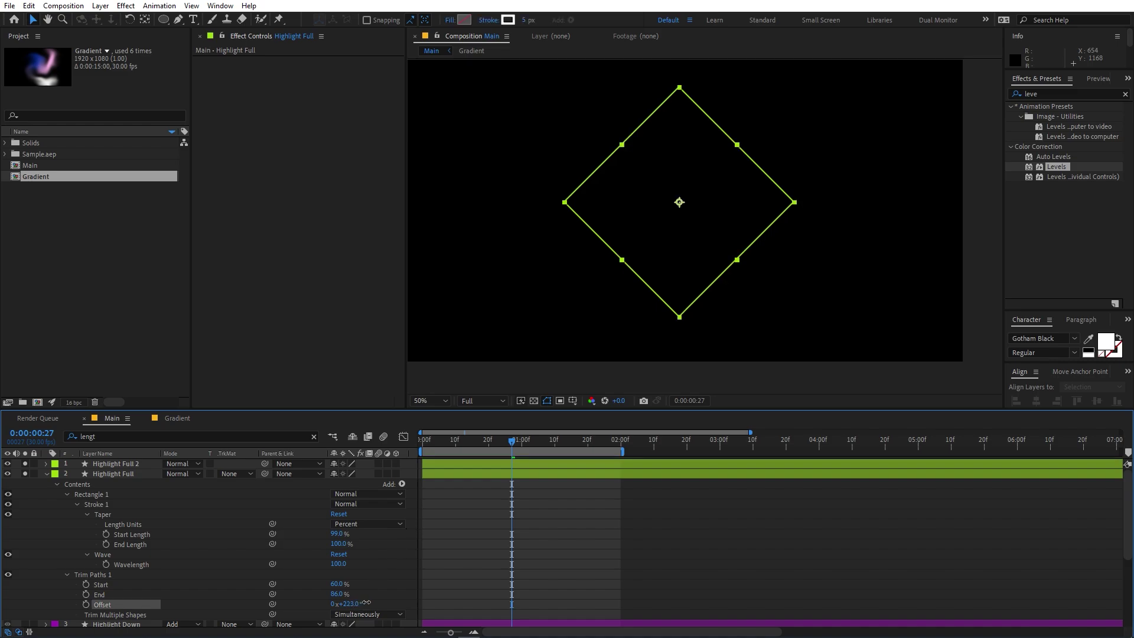
{"action": "left_click", "coordinate": [825, 535]}
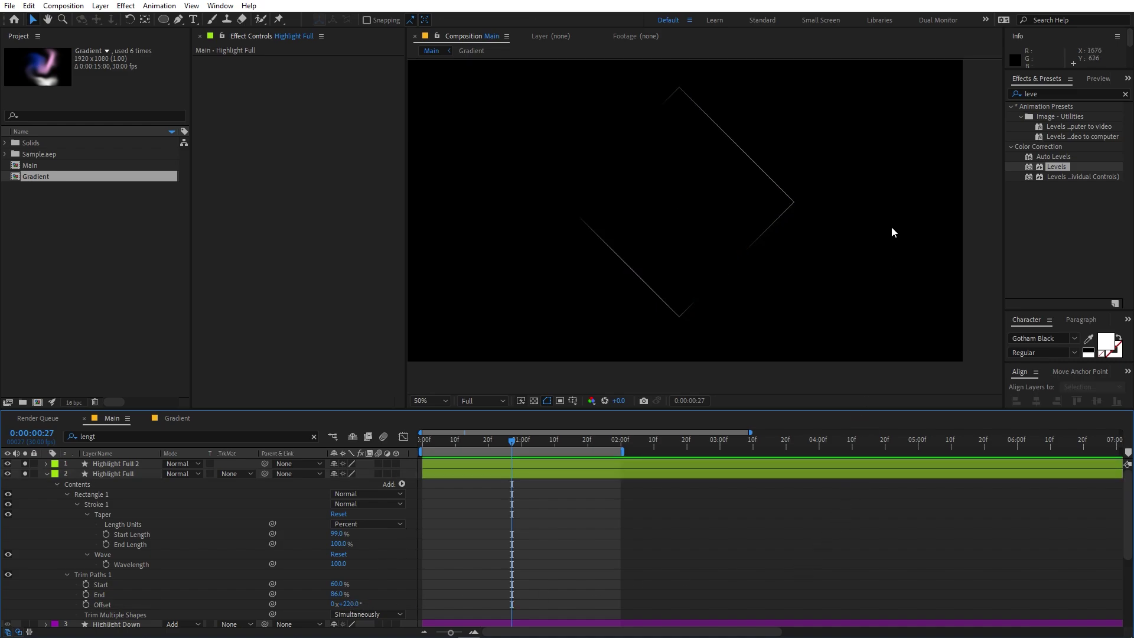
Step: Turn off the solo of both Highlight Full layers and preview the animation
{"action": "left_click", "coordinate": [25, 473]}
{"action": "left_click", "coordinate": [24, 464]}
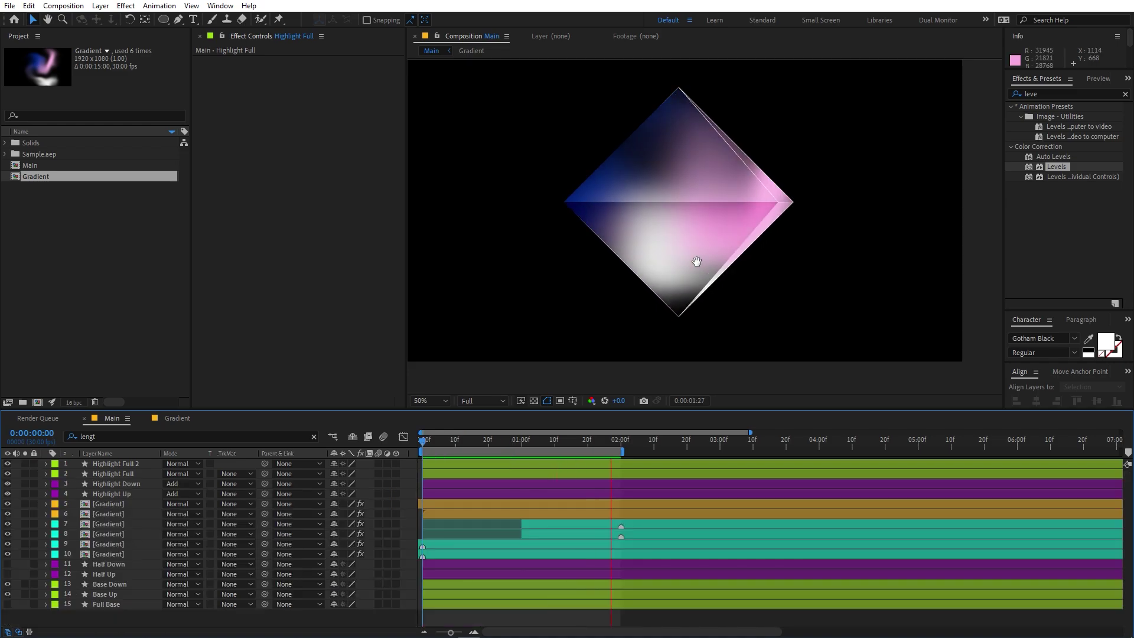
{"action": "key", "text": "space"}
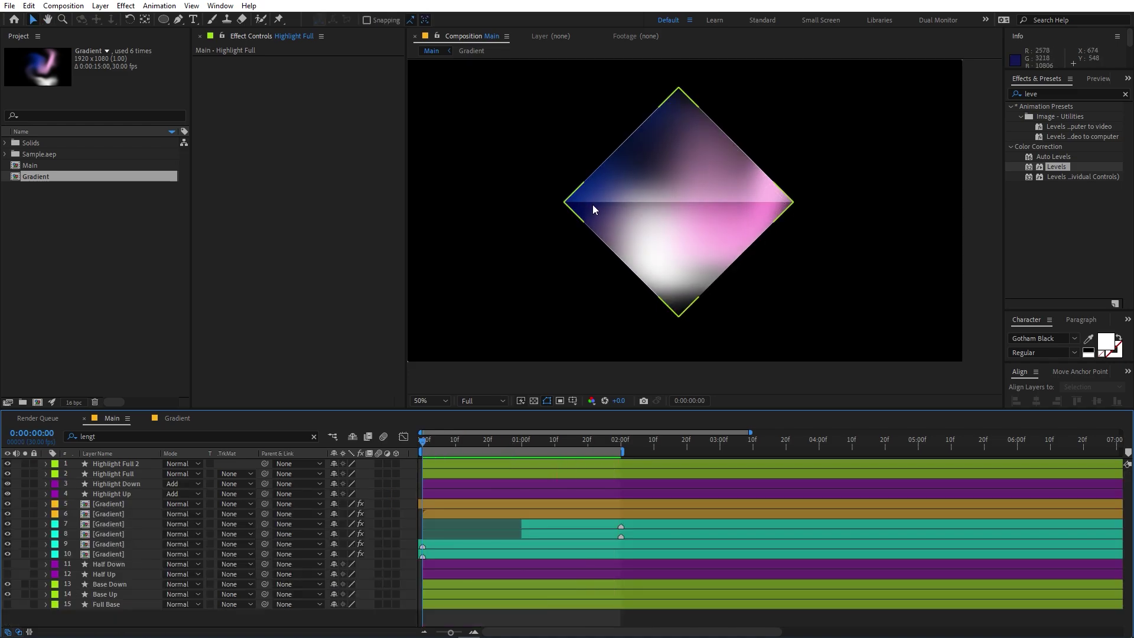
Step: Move the Highlight Full and Highlight Full 2 layers below the two orange Gradient layers in the layer stack
{"action": "left_click", "coordinate": [124, 465]}
{"action": "left_click", "coordinate": [112, 474], "text": "shift"}
{"action": "left_click_drag", "start_coordinate": [98, 472], "coordinate": [98, 499]}
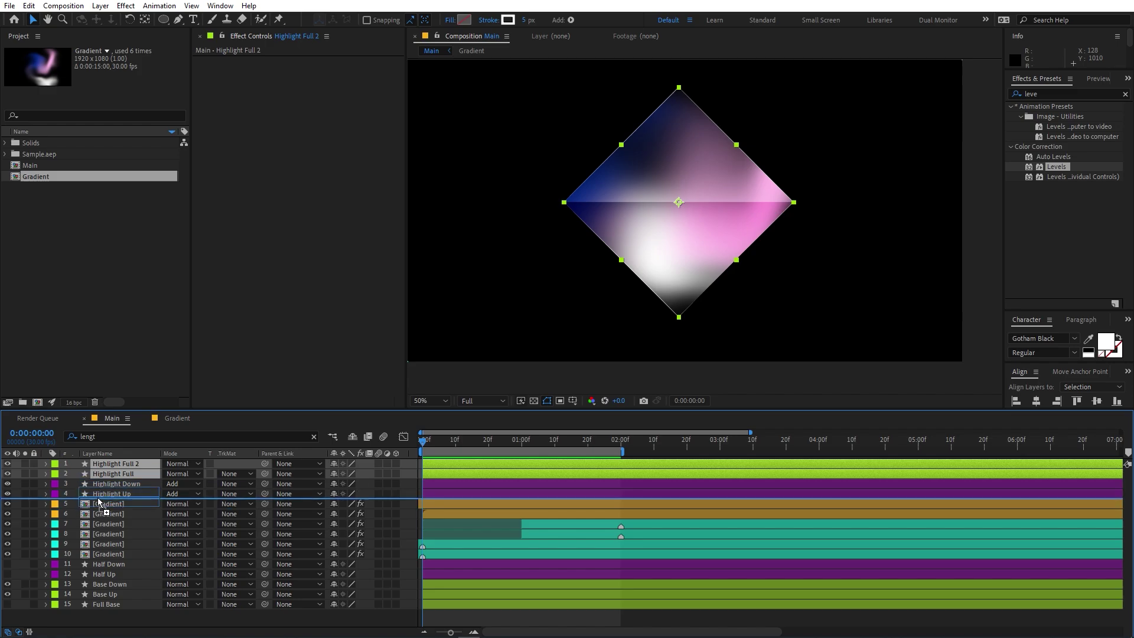
{"action": "left_click_drag", "start_coordinate": [98, 498], "coordinate": [99, 501]}
{"action": "left_click_drag", "start_coordinate": [125, 484], "coordinate": [126, 520]}
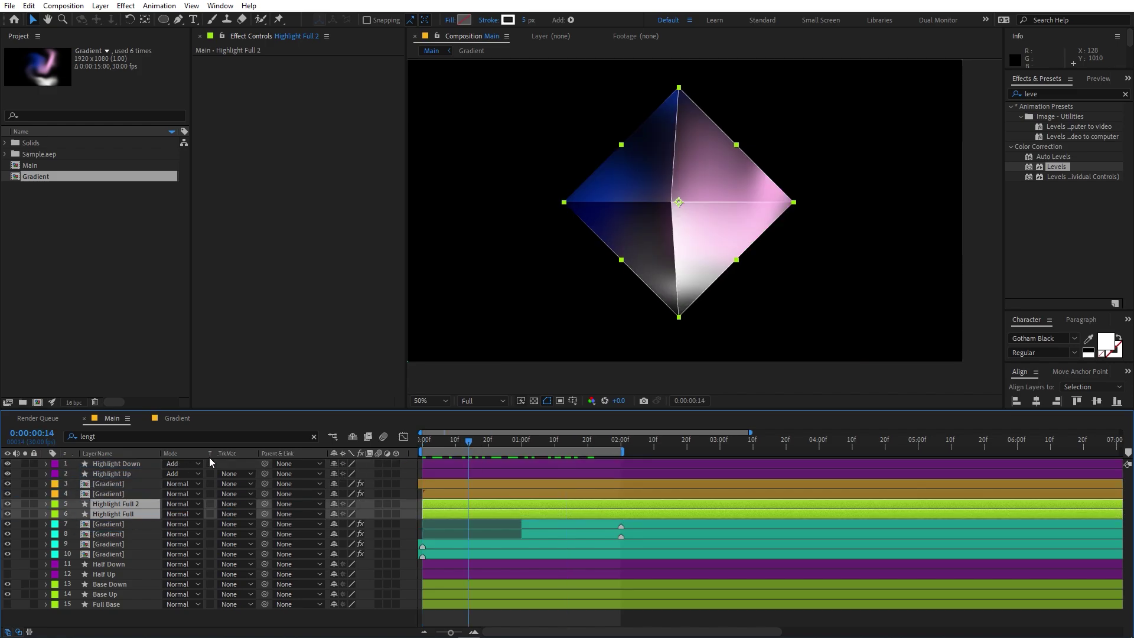
Step: Preview the animation from its first frame and scrub to 0:00:01:24 to check the diamond's outline highlights
{"action": "key", "text": "Home"}
{"action": "left_click", "coordinate": [615, 616]}
{"action": "key", "text": "space"}
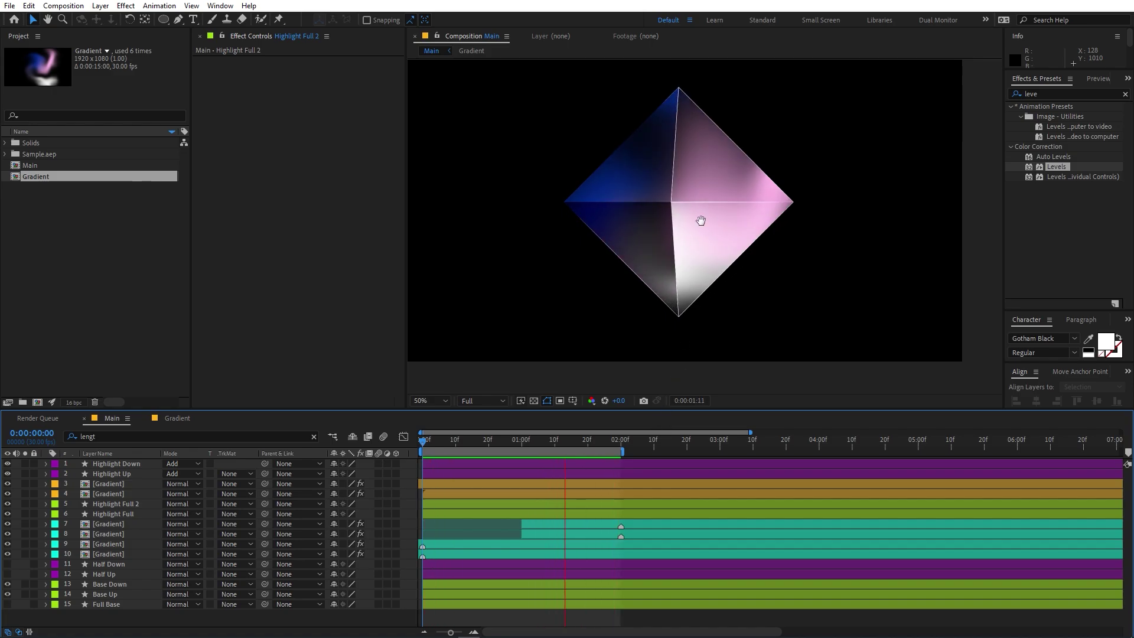
{"action": "key", "text": "space"}
{"action": "left_click_drag", "start_coordinate": [581, 441], "coordinate": [600, 444]}
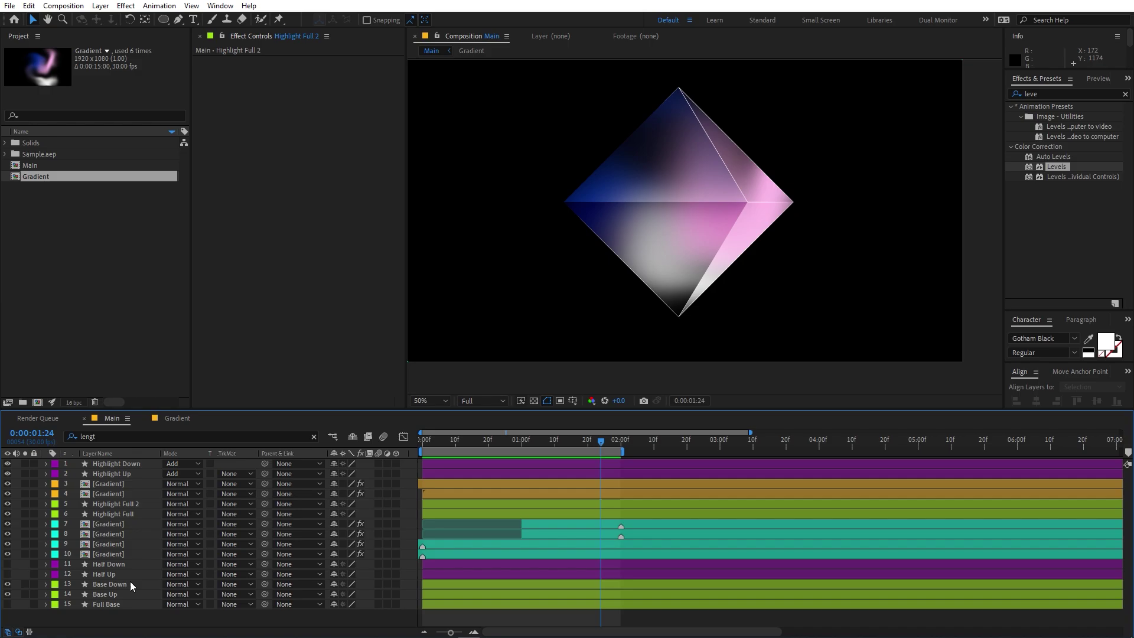
Step: Duplicate the Base Up layer and move the copy to the top of the layer stack
{"action": "left_click", "coordinate": [106, 594]}
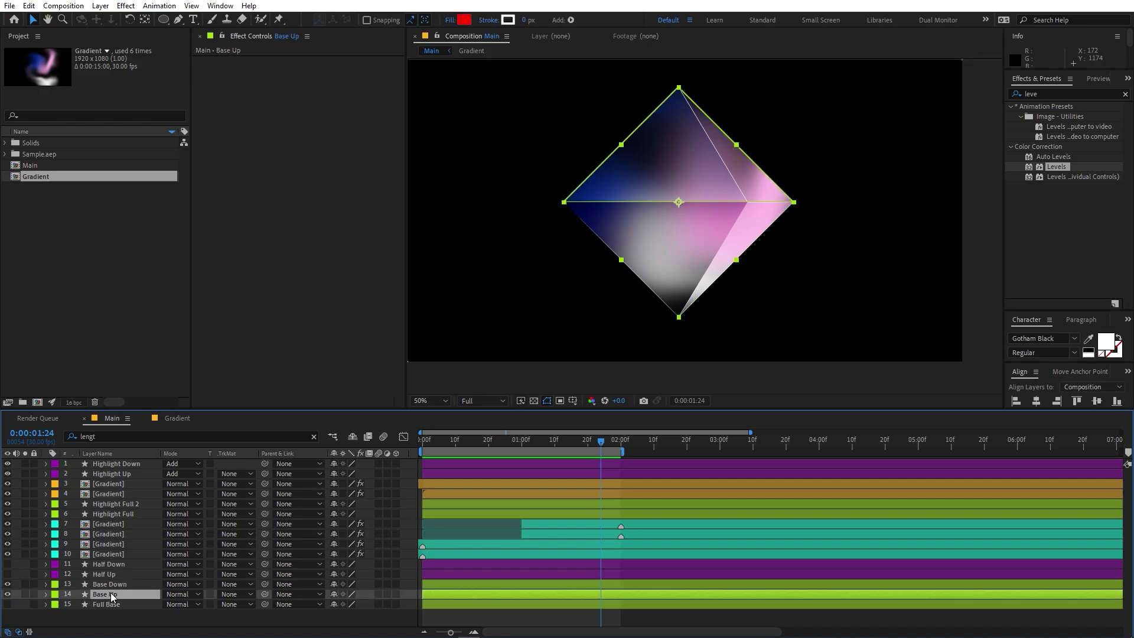
{"action": "key", "text": "ctrl+d"}
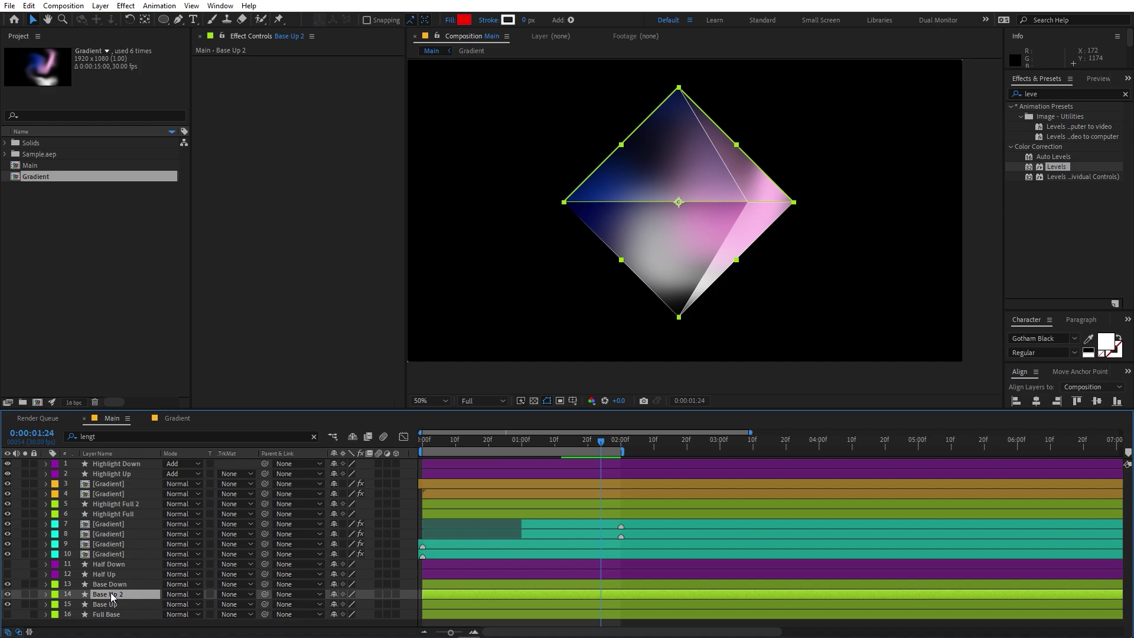
{"action": "left_click_drag", "start_coordinate": [111, 596], "coordinate": [111, 464]}
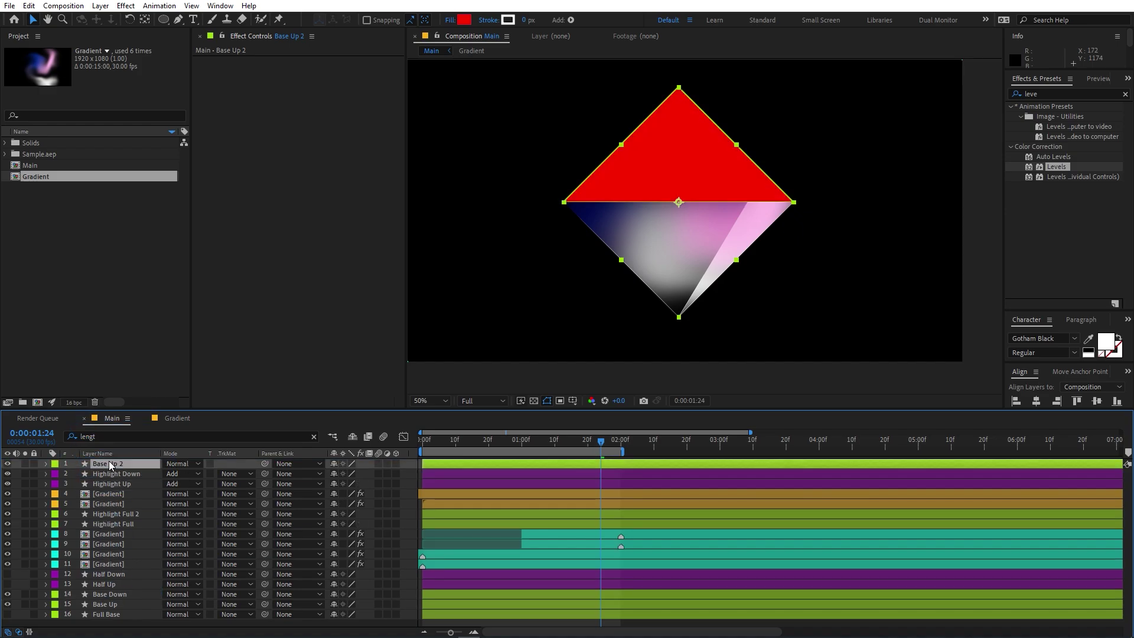
Step: Style the Base Up 2 layer with fill None and a 49 px white stroke
{"action": "left_click", "coordinate": [453, 20]}
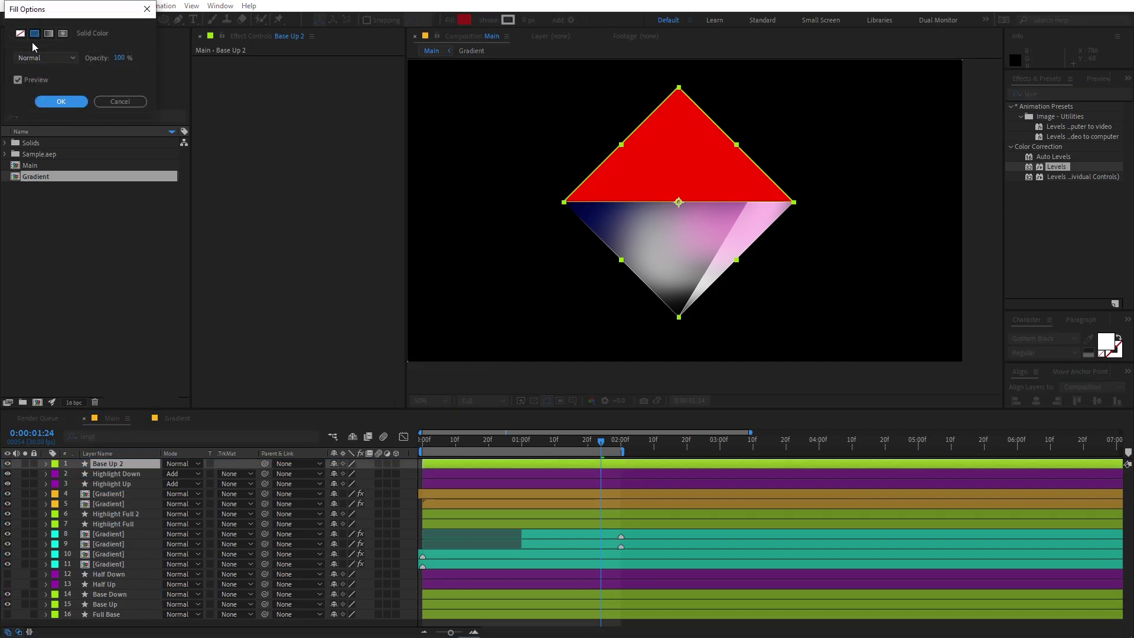
{"action": "left_click", "coordinate": [20, 33]}
{"action": "left_click", "coordinate": [61, 102]}
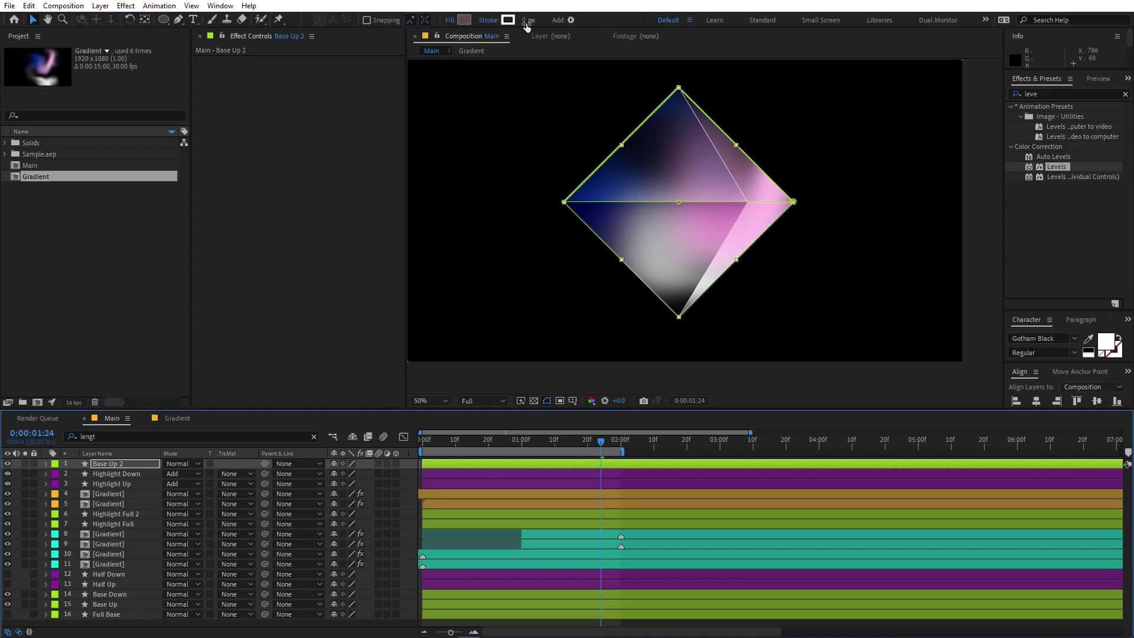
{"action": "left_click_drag", "start_coordinate": [526, 24], "coordinate": [555, 24]}
Step: Set both the taper Start Length and End Length of the Base Up 2 stroke to 100%
{"action": "left_click", "coordinate": [136, 437]}
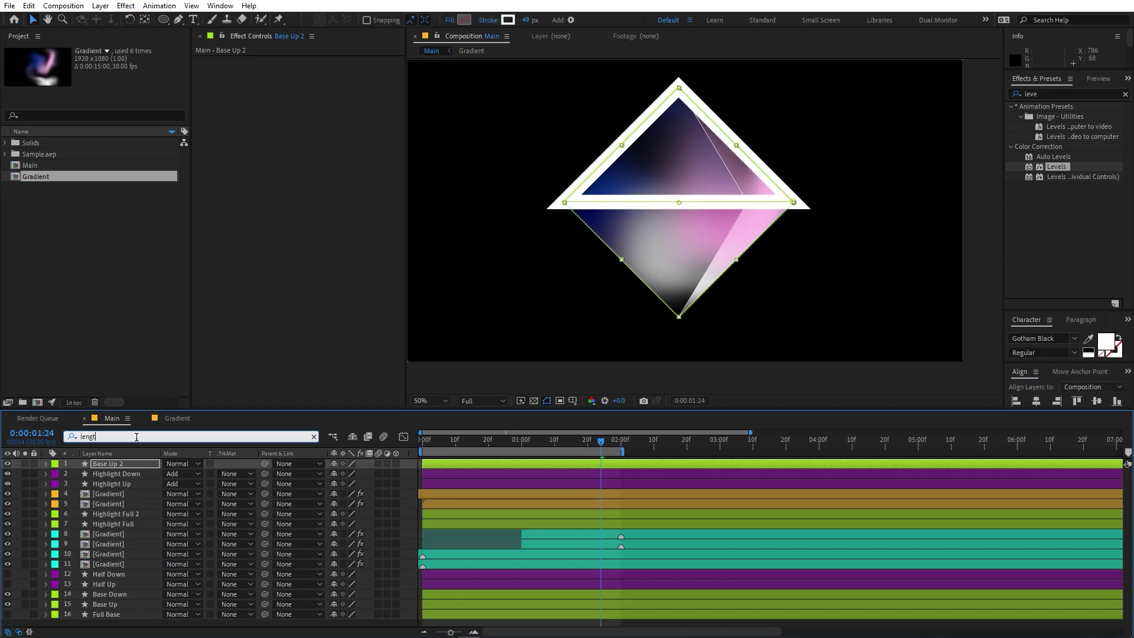
{"action": "type", "text": "length"}
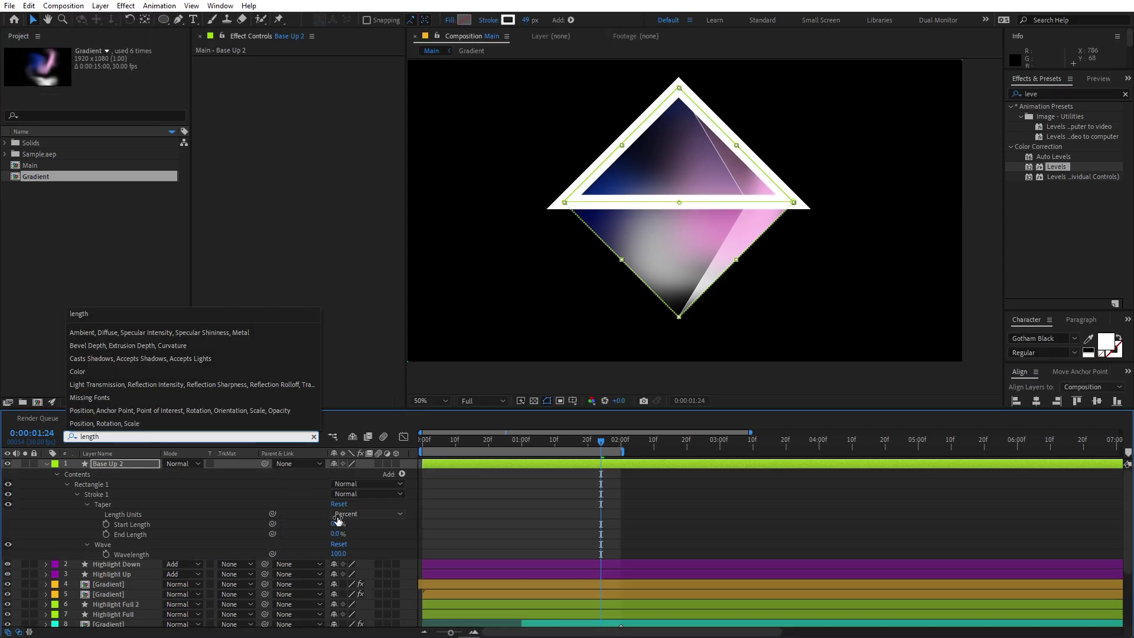
{"action": "mouse_move", "coordinate": [335, 524]}
{"action": "left_mouse_down"}
{"action": "mouse_move", "coordinate": [397, 529]}
{"action": "mouse_move", "coordinate": [337, 536]}
{"action": "mouse_move", "coordinate": [396, 525]}
{"action": "left_mouse_up"}
Step: Add Trim Paths to Base Up 2, place it below Stroke 1 inside Rectangle 1, and set its End to 41%
{"action": "left_click", "coordinate": [401, 474]}
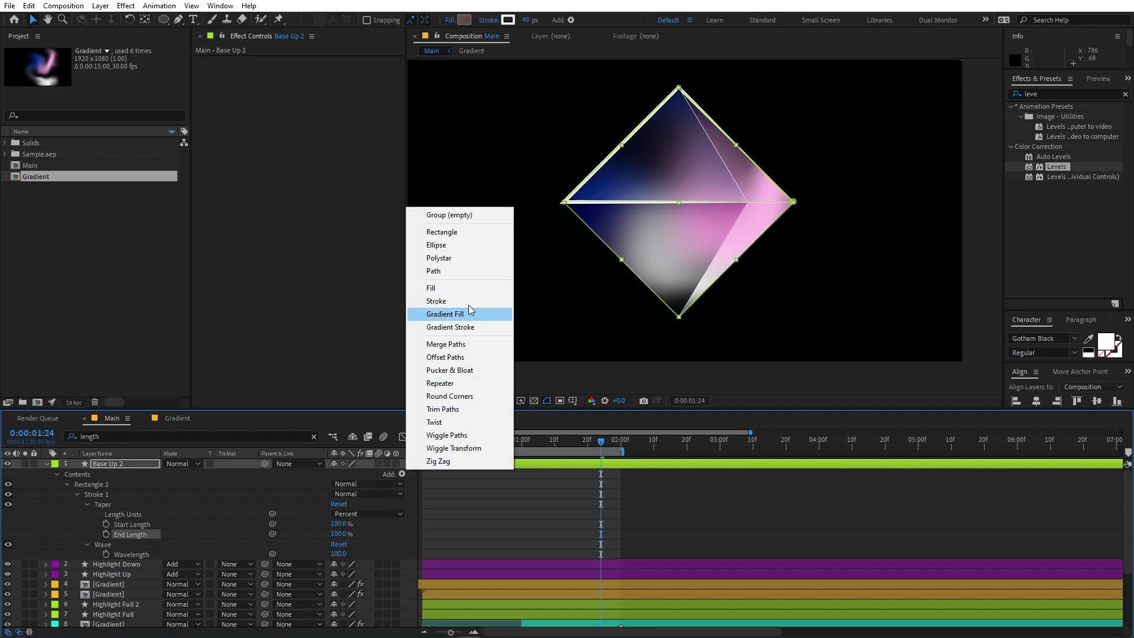
{"action": "left_click", "coordinate": [443, 409]}
{"action": "mouse_move", "coordinate": [101, 503]}
{"action": "left_mouse_down"}
{"action": "mouse_move", "coordinate": [104, 535]}
{"action": "mouse_move", "coordinate": [104, 519]}
{"action": "left_mouse_up"}
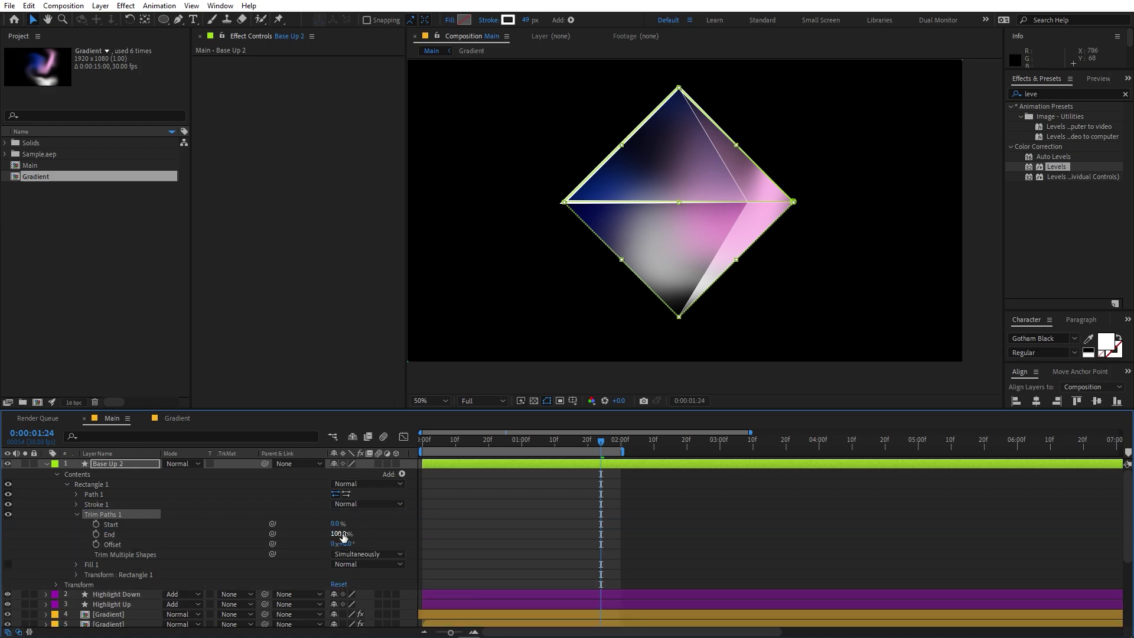
{"action": "left_click_drag", "start_coordinate": [344, 535], "coordinate": [311, 537]}
{"action": "left_click", "coordinate": [954, 499]}
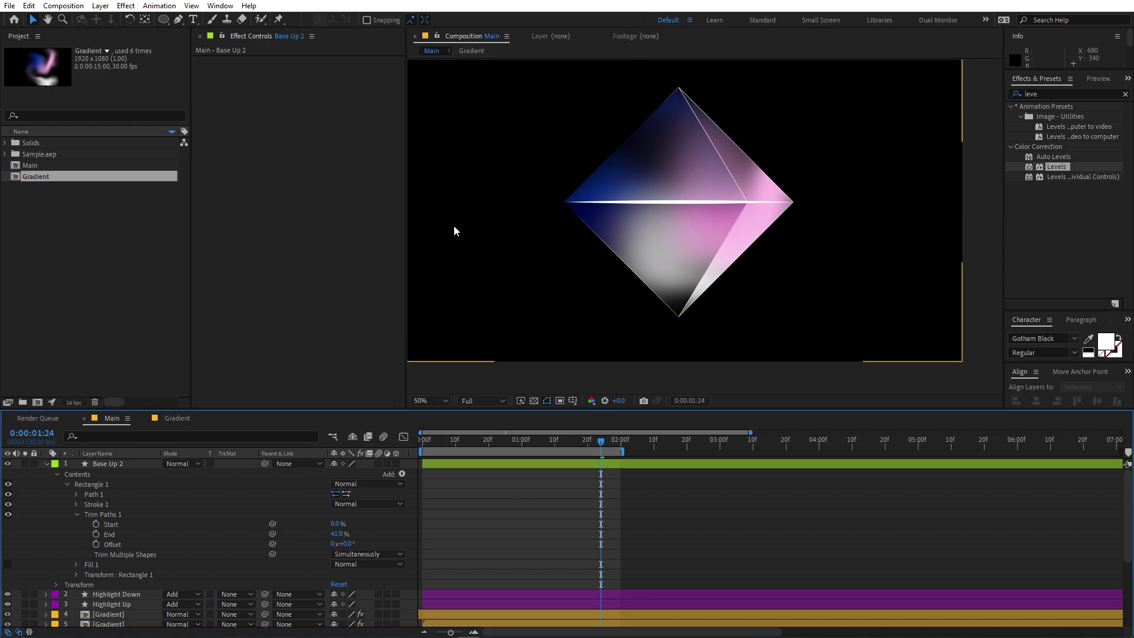
Step: Set the Base Up 2 stroke width to 5 px and move the layer below the two orange Gradient layers
{"action": "left_click", "coordinate": [112, 466]}
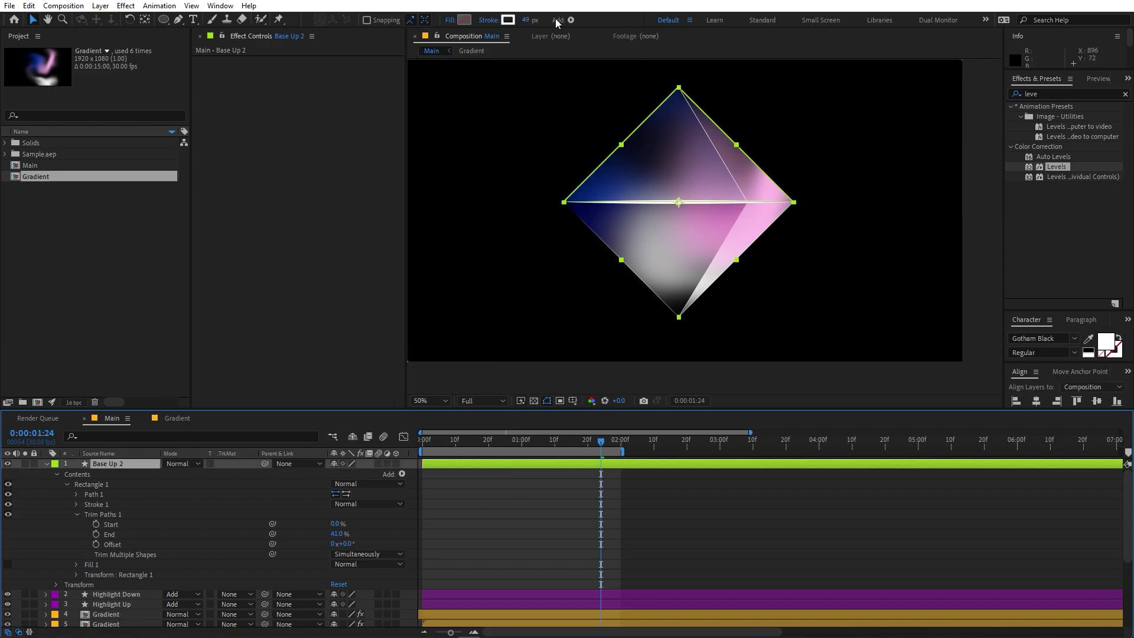
{"action": "left_click", "coordinate": [527, 21]}
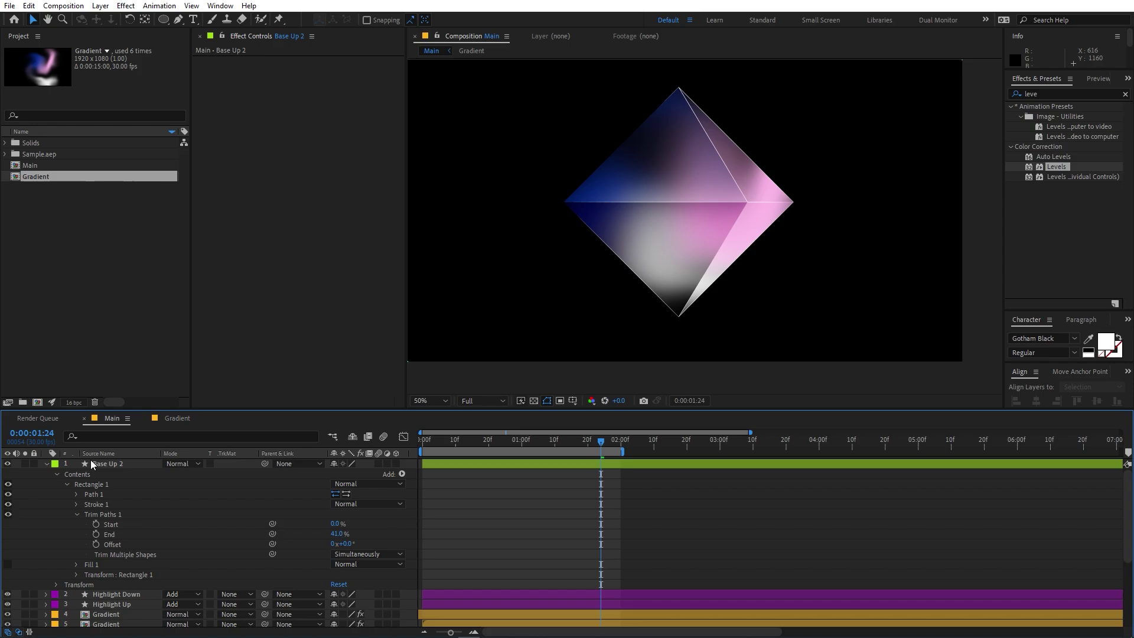
{"action": "left_click", "coordinate": [47, 463]}
{"action": "mouse_move", "coordinate": [108, 463]}
{"action": "left_mouse_down"}
{"action": "mouse_move", "coordinate": [110, 519]}
{"action": "mouse_move", "coordinate": [108, 509]}
{"action": "left_mouse_up"}
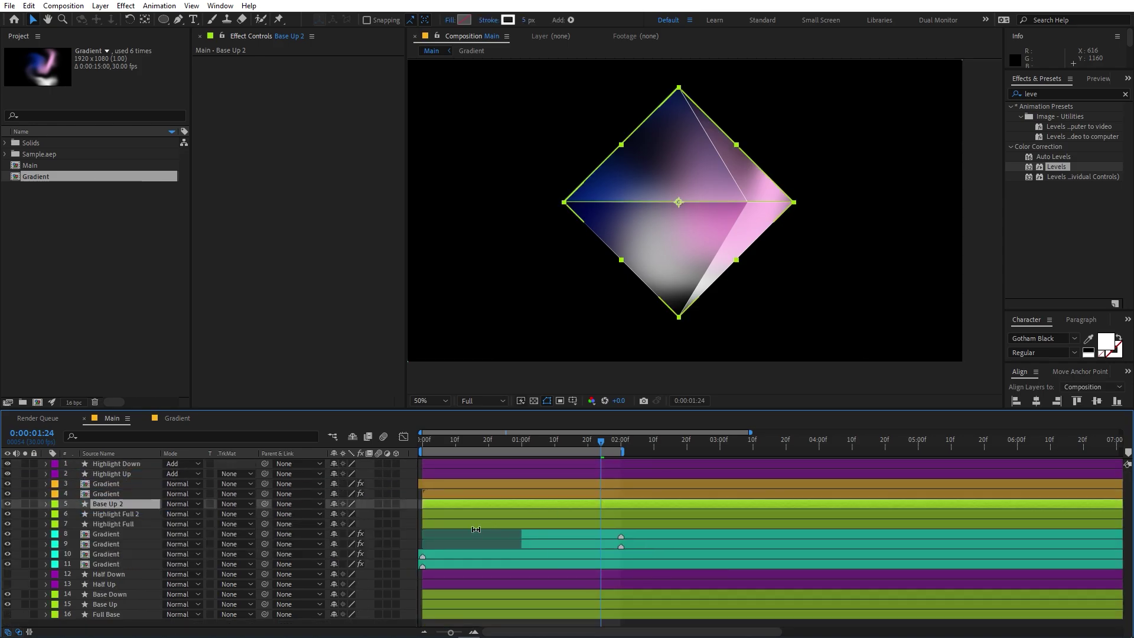
Step: Preview the animation from its first frame to check the diamond's tapered middle highlight
{"action": "left_click", "coordinate": [509, 543]}
{"action": "key", "text": "space"}
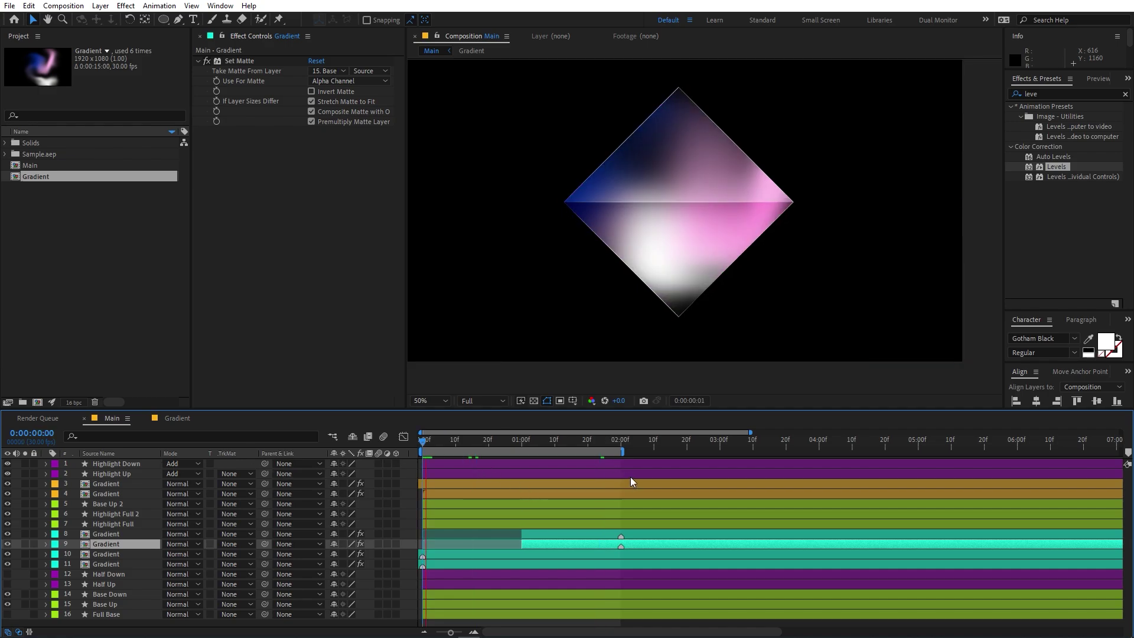
{"action": "key", "text": "space"}
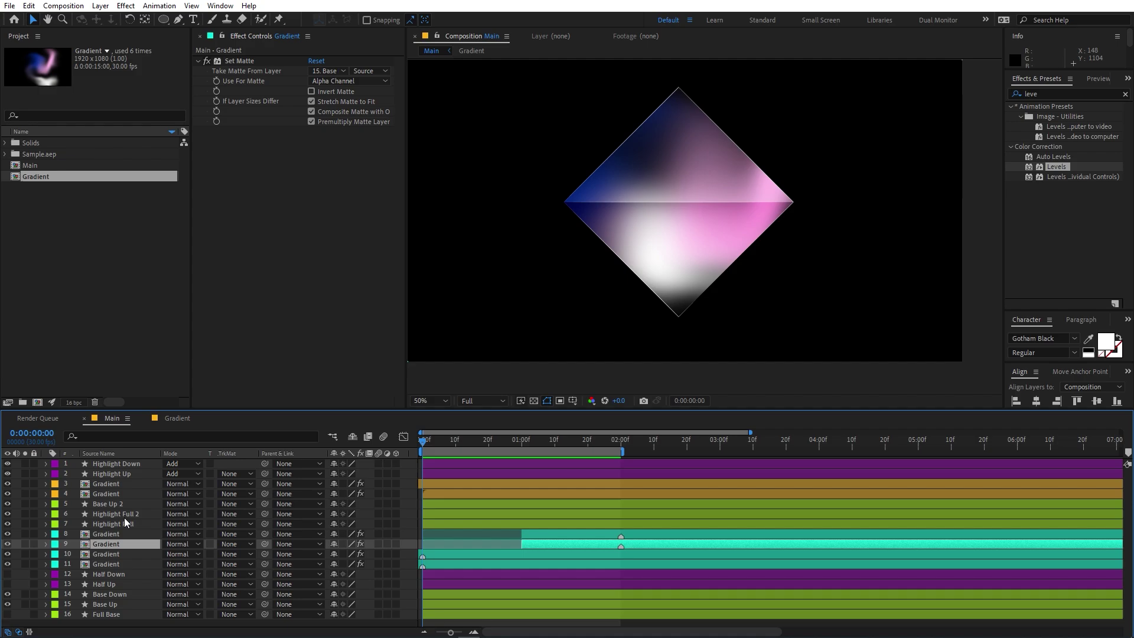
Step: Set the blending mode of the Base Up 2, Highlight Full 2 and Highlight Full layers to Add
{"action": "left_click", "coordinate": [115, 463]}
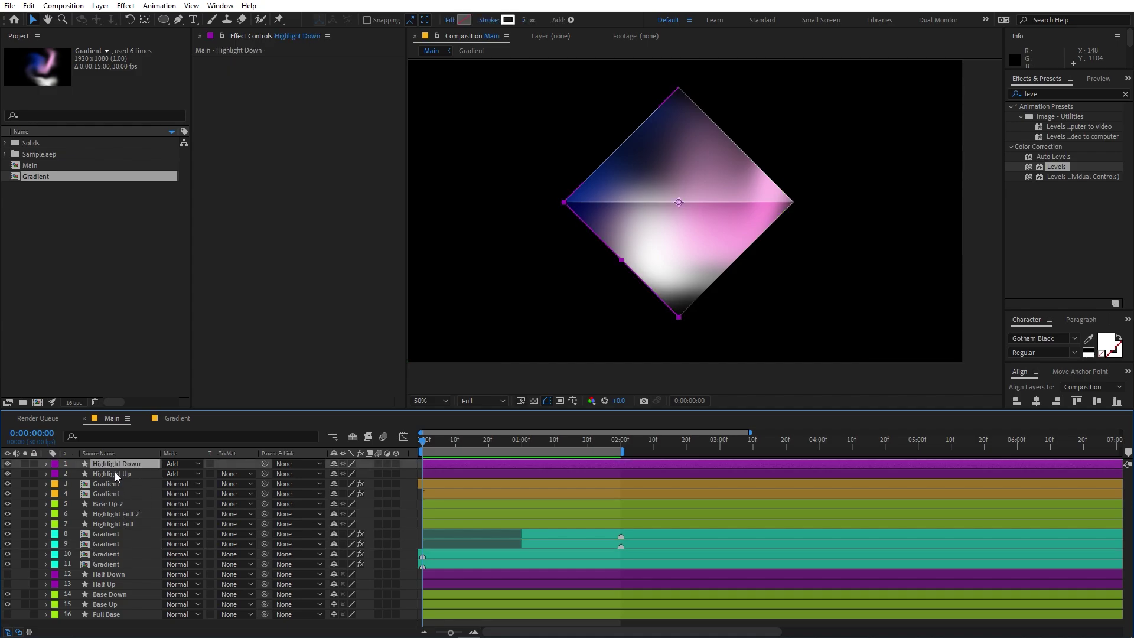
{"action": "left_click", "coordinate": [115, 474], "text": "shift"}
{"action": "left_click", "coordinate": [111, 503]}
{"action": "left_click", "coordinate": [115, 523], "text": "shift"}
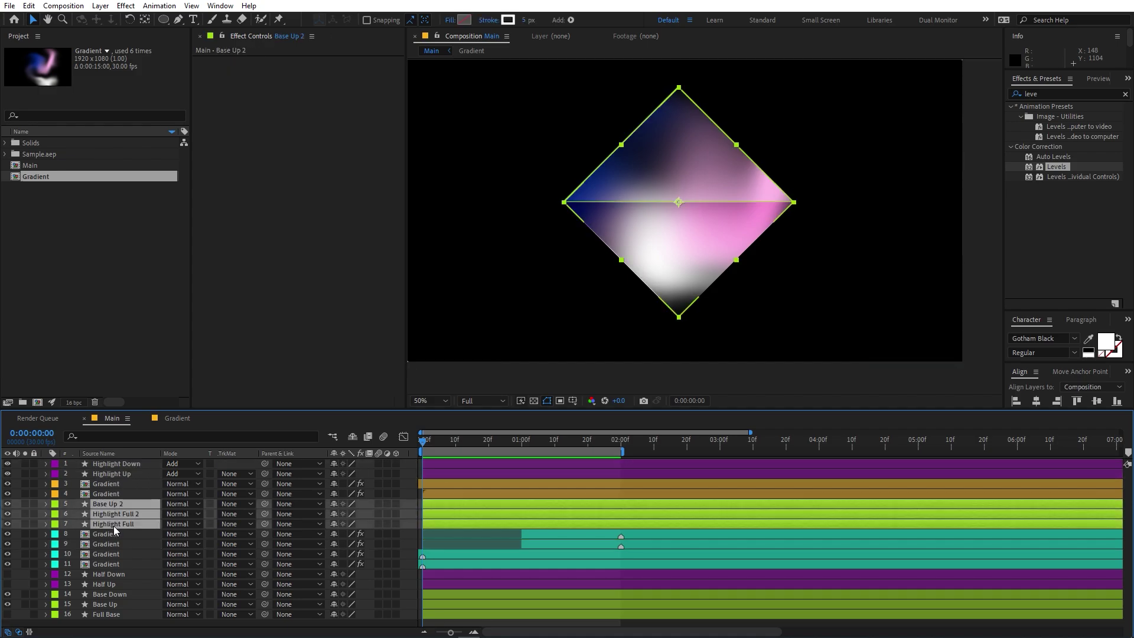
{"action": "left_click", "coordinate": [178, 504]}
{"action": "left_click", "coordinate": [224, 247]}
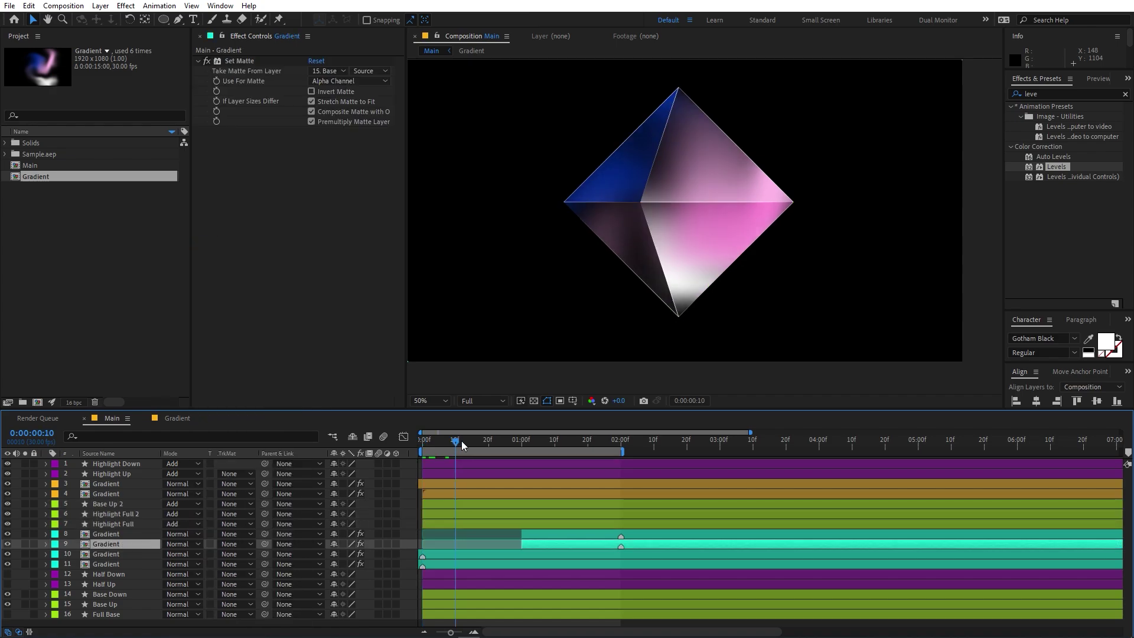
Step: Play and scrub through the Main animation up to 0:00:01:15 to examine the additive highlights on the edges
{"action": "mouse_move", "coordinate": [462, 440]}
{"action": "left_mouse_down"}
{"action": "mouse_move", "coordinate": [509, 439]}
{"action": "mouse_move", "coordinate": [474, 437]}
{"action": "left_mouse_up"}
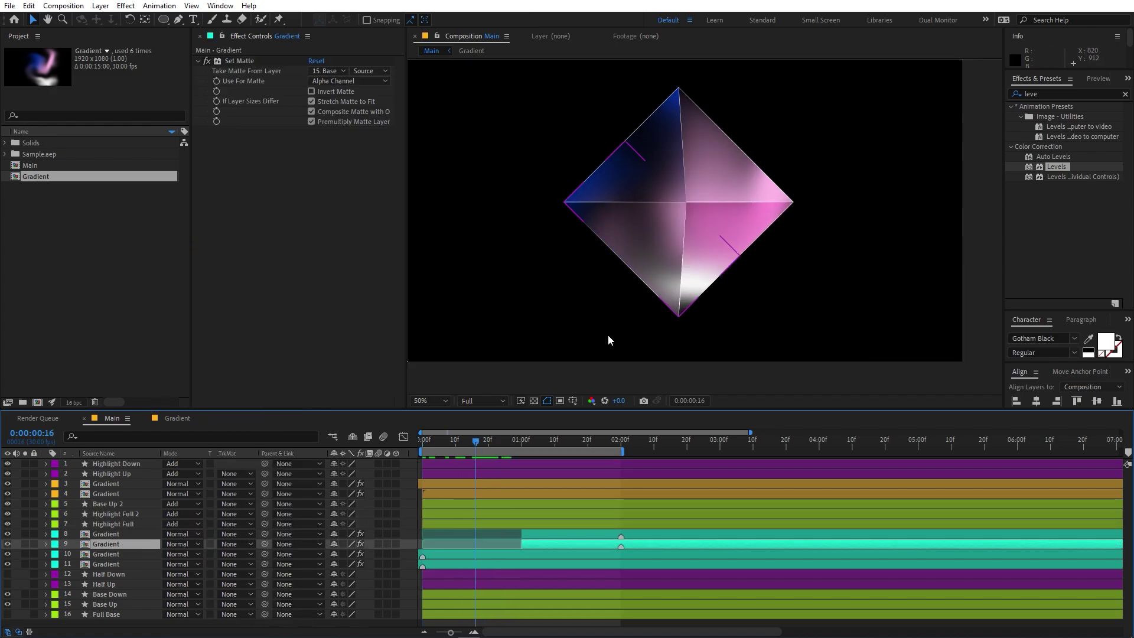
{"action": "left_click_drag", "start_coordinate": [463, 442], "coordinate": [408, 451]}
{"action": "key", "text": "space"}
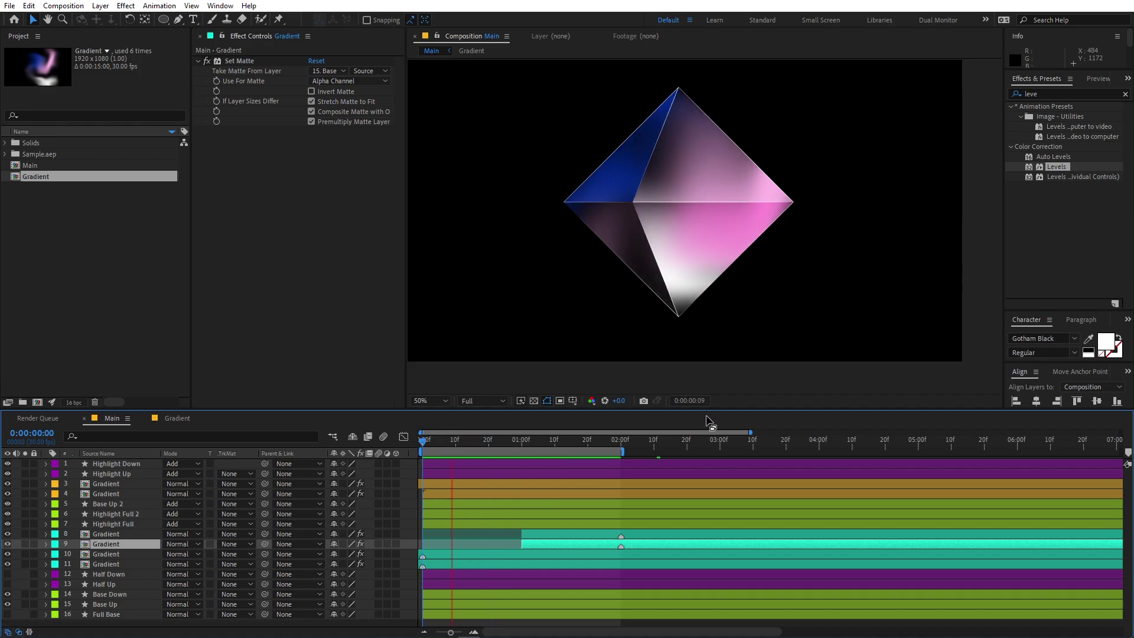
{"action": "key", "text": "space"}
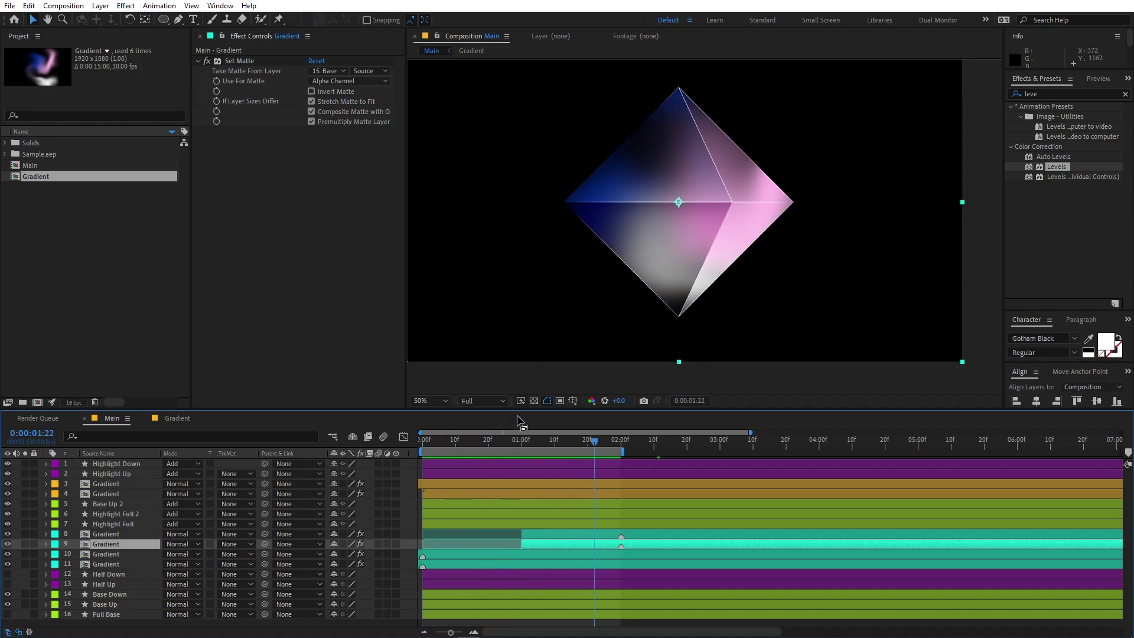
{"action": "left_click_drag", "start_coordinate": [537, 437], "coordinate": [371, 464]}
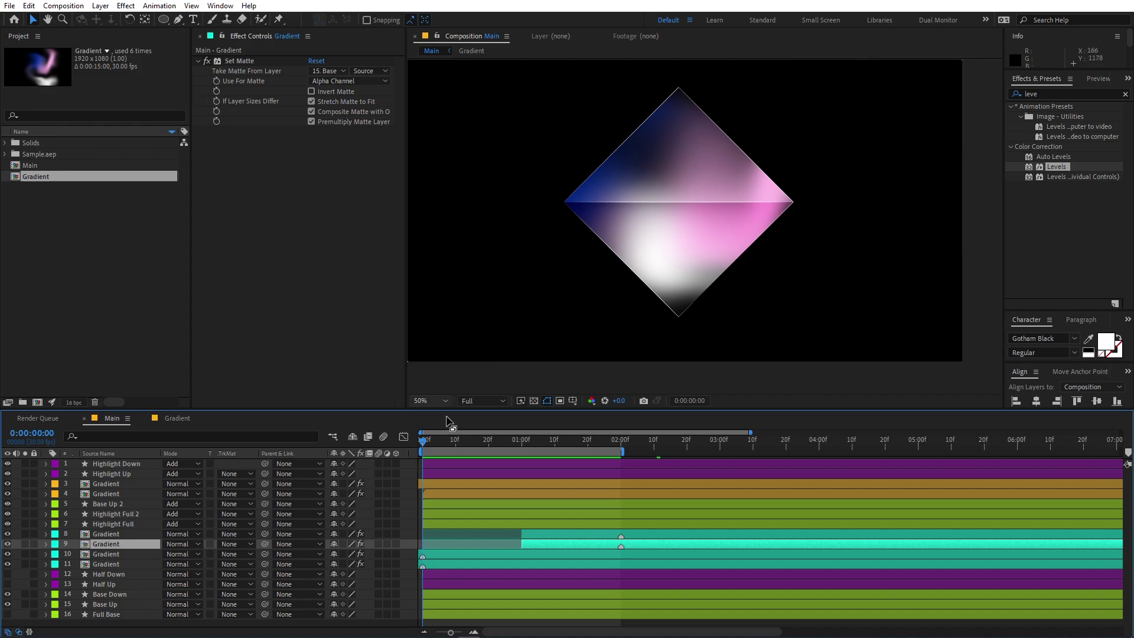
{"action": "left_click_drag", "start_coordinate": [452, 440], "coordinate": [571, 451]}
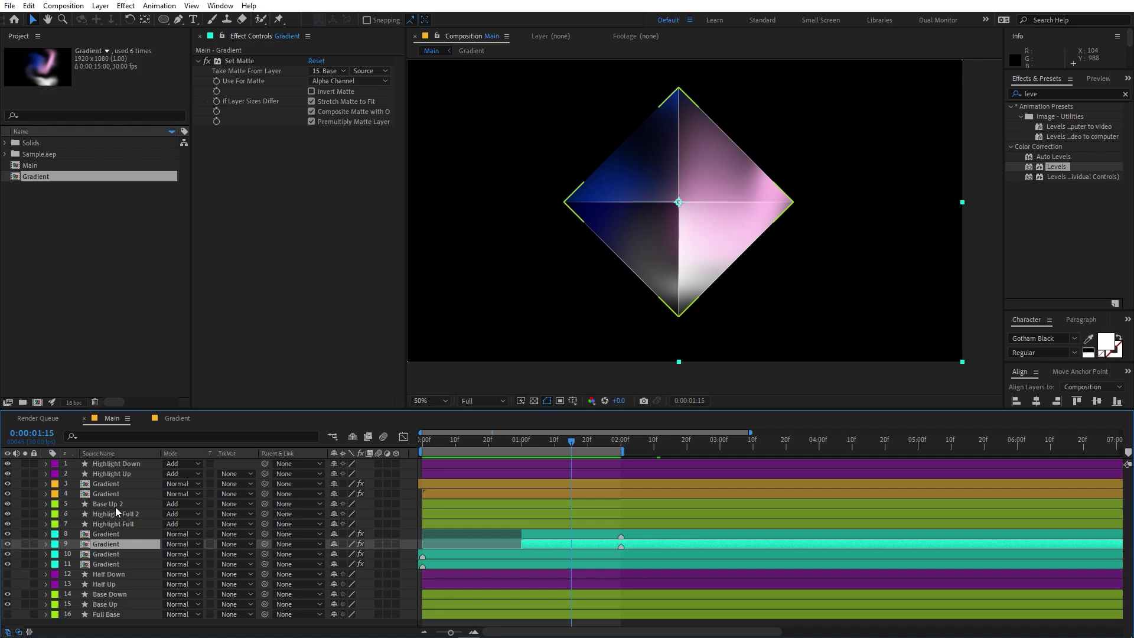
Step: Keyframe the opacity of Highlight Down and Highlight Up from 0% at the first frame to 100% at about 0:00:00:09
{"action": "left_click", "coordinate": [112, 474]}
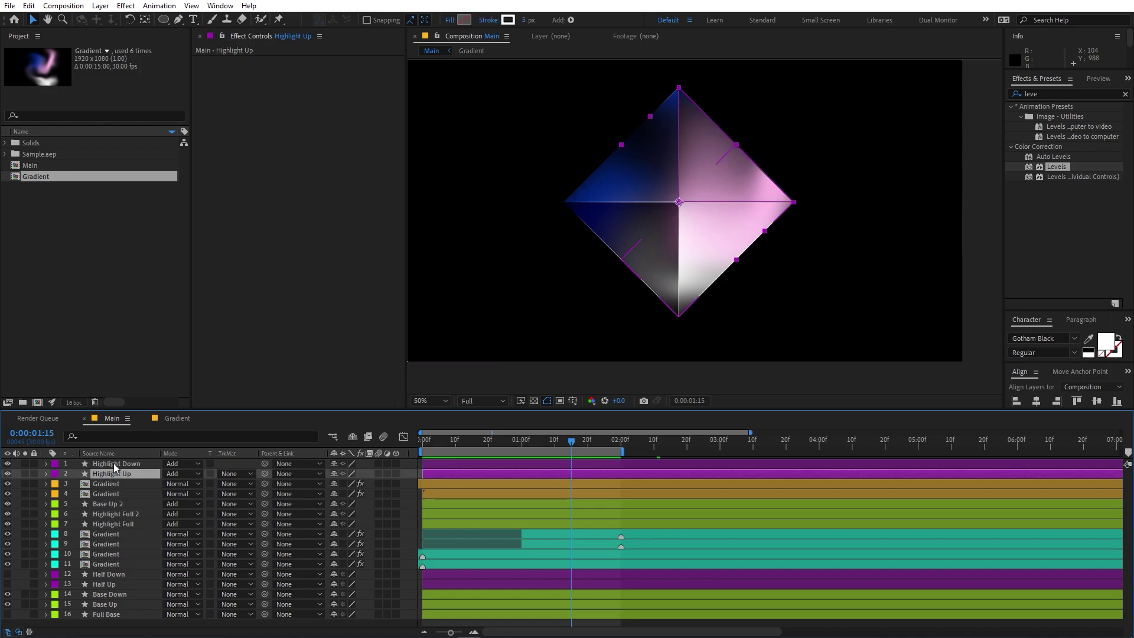
{"action": "left_click", "coordinate": [115, 465], "text": "shift"}
{"action": "key", "text": "Home"}
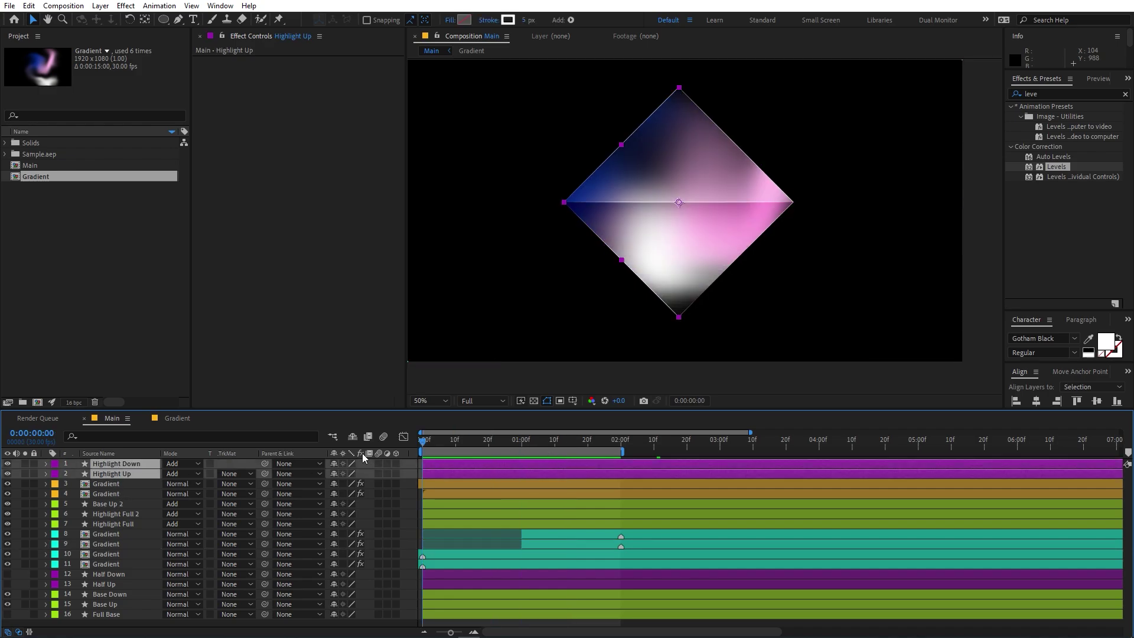
{"action": "key", "text": "t"}
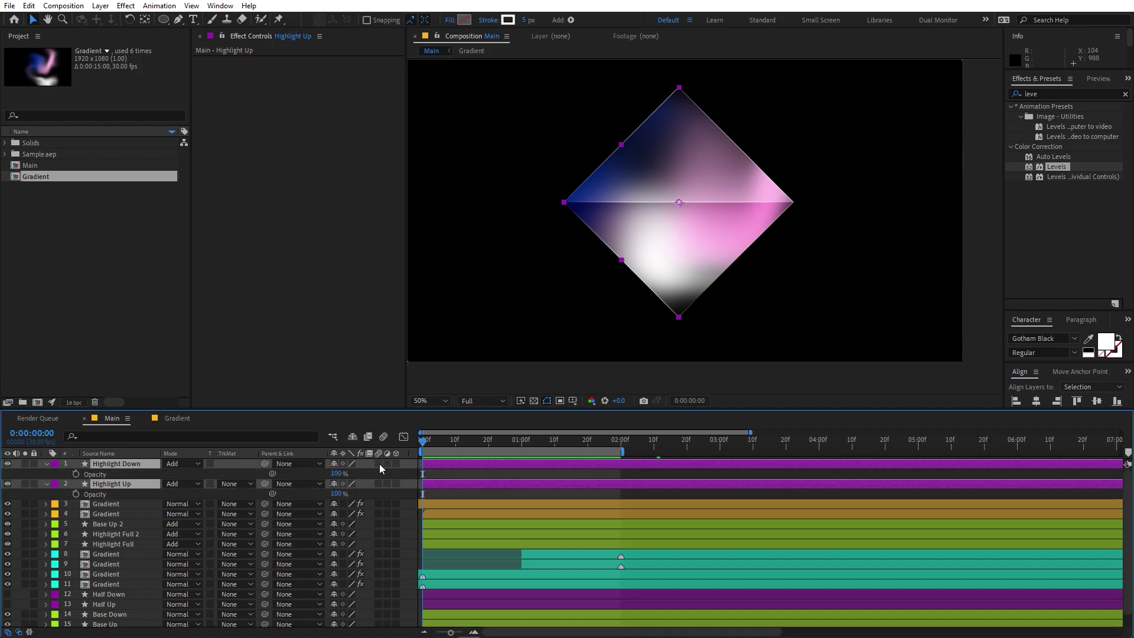
{"action": "left_click", "coordinate": [76, 473]}
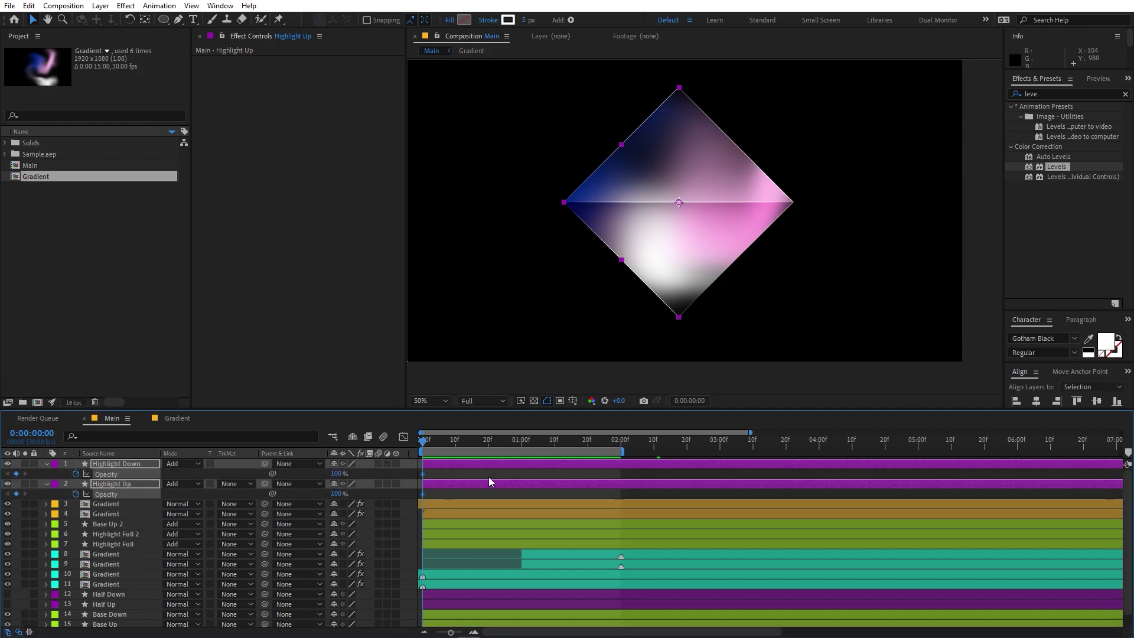
{"action": "left_click_drag", "start_coordinate": [422, 474], "coordinate": [452, 473]}
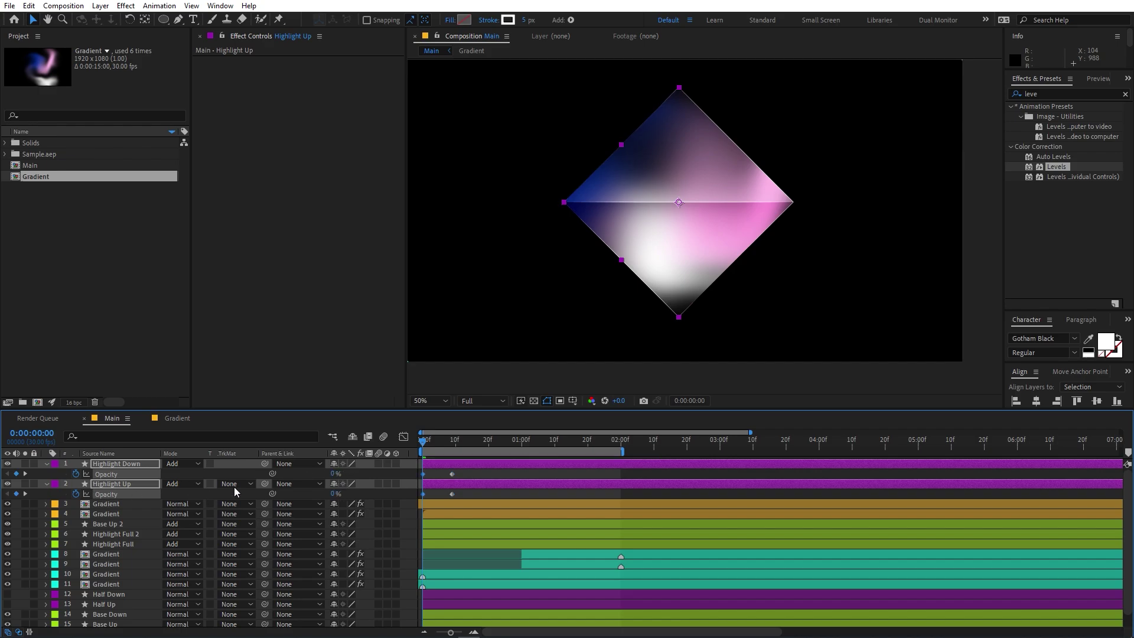
Step: Add 100% opacity keyframes at 0:00:01:22 for Highlight Down and Highlight Up, and fade both layers out at 0:00:02:00
{"action": "left_click_drag", "start_coordinate": [492, 438], "coordinate": [595, 453]}
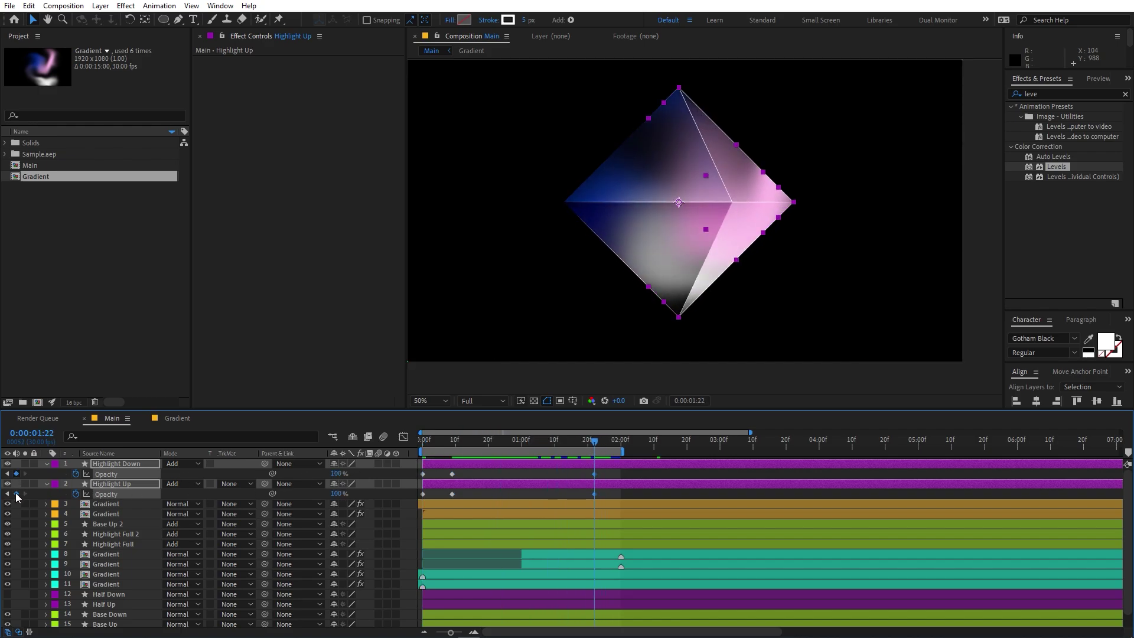
{"action": "left_click_drag", "start_coordinate": [592, 447], "coordinate": [625, 447]}
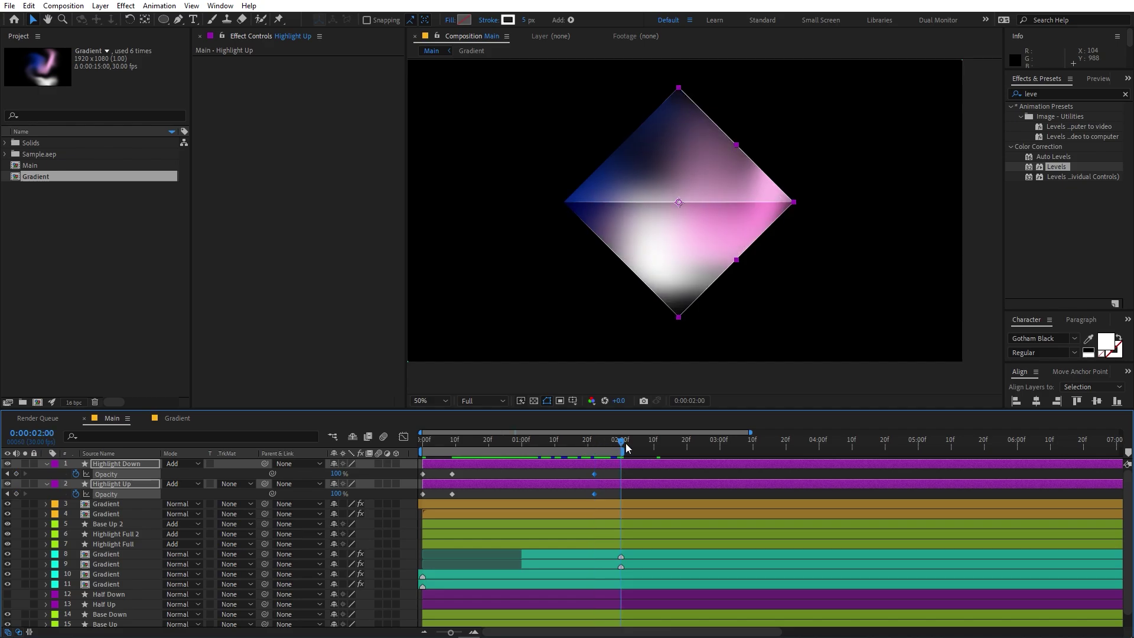
{"action": "left_click_drag", "start_coordinate": [341, 474], "coordinate": [160, 482]}
Step: Play the animation from its first frame to check the fading of the inner-edge highlights
{"action": "key", "text": "Home"}
{"action": "left_click", "coordinate": [541, 472]}
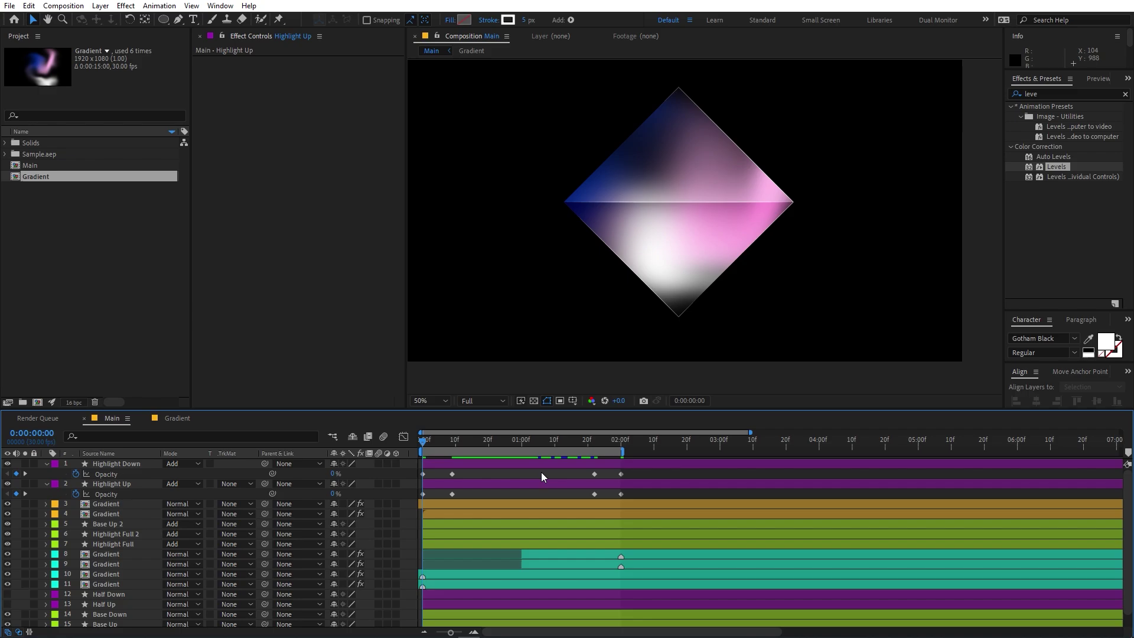
{"action": "key", "text": "space"}
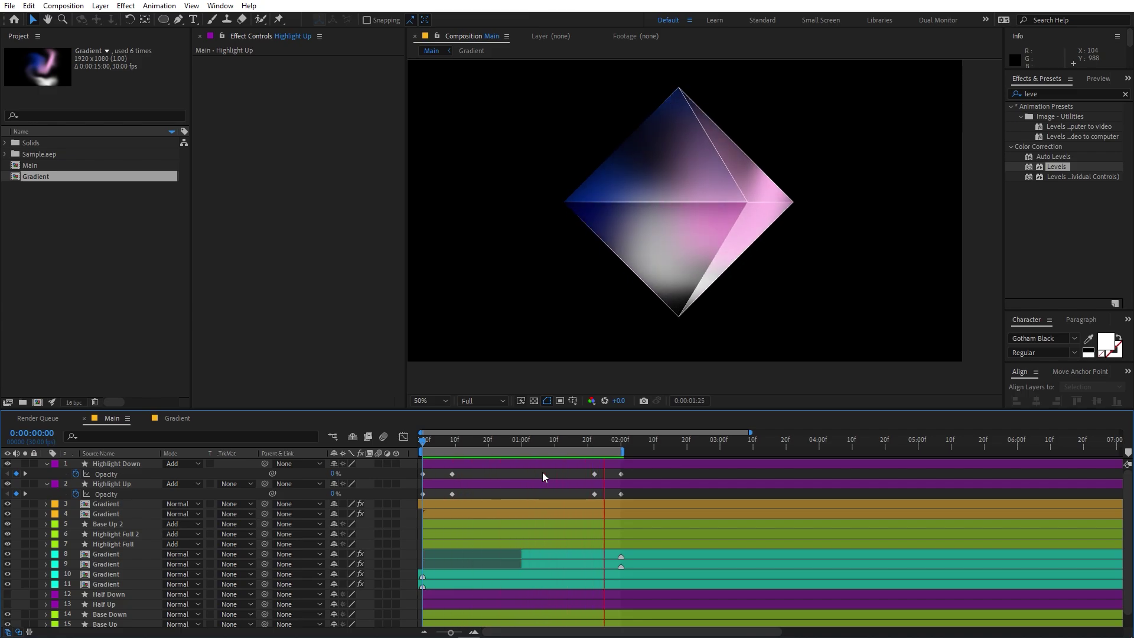
{"action": "key", "text": "space"}
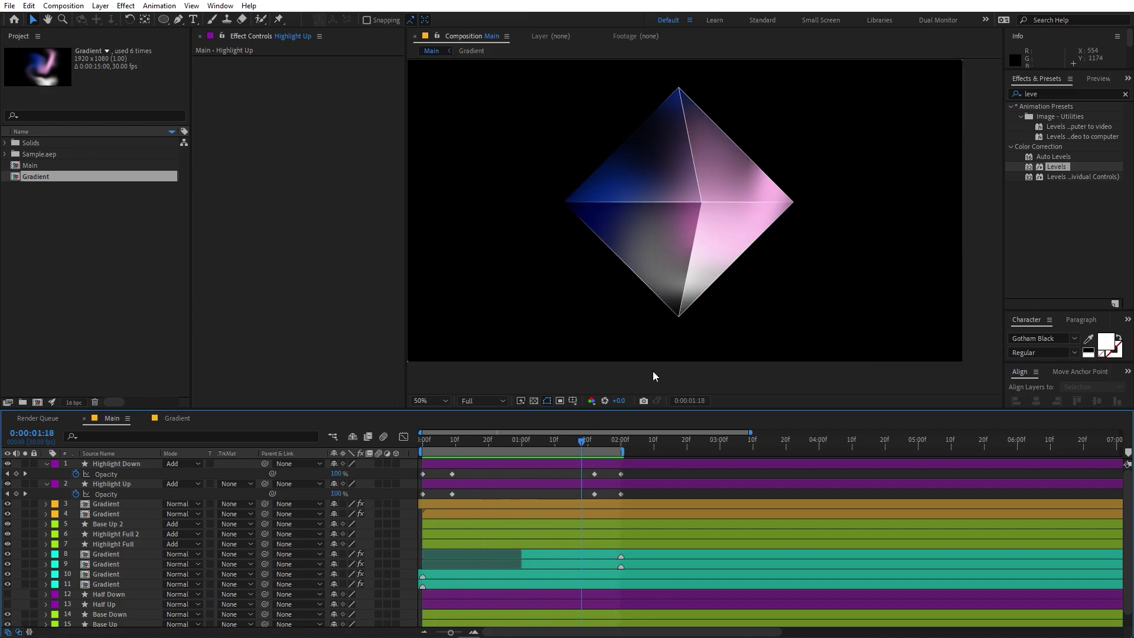
Step: Try moving a pink shape toward the middle of the Gradient composition with the adjustment layer hidden, and check the diamond in Main
{"action": "left_click", "coordinate": [176, 418]}
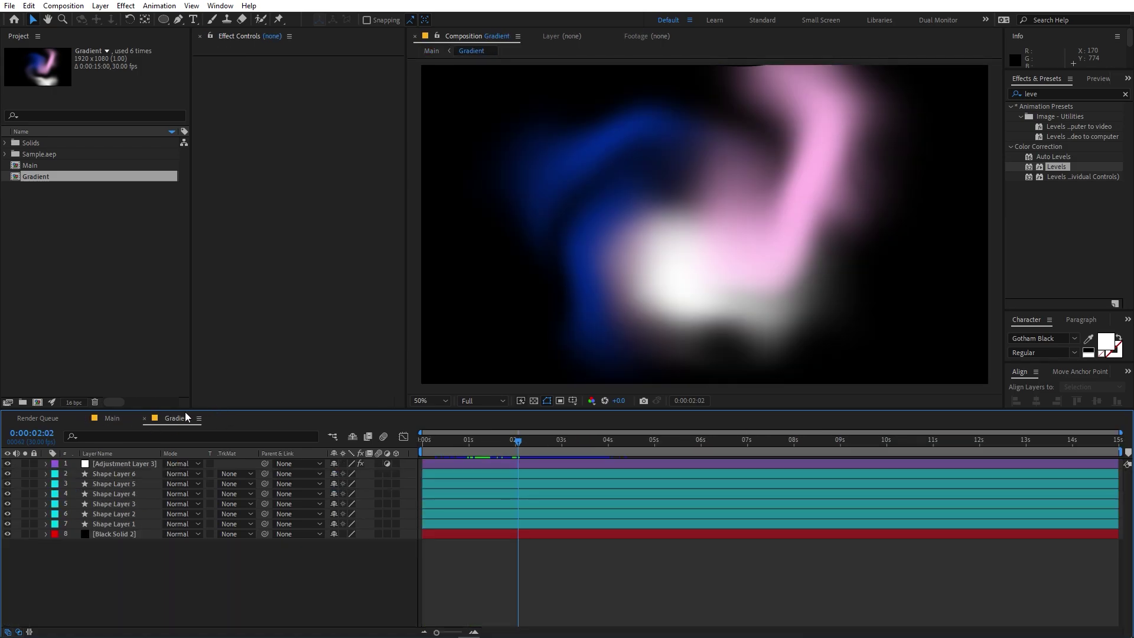
{"action": "left_click", "coordinate": [7, 464]}
{"action": "left_click_drag", "start_coordinate": [790, 141], "coordinate": [666, 233]}
{"action": "left_click", "coordinate": [113, 419]}
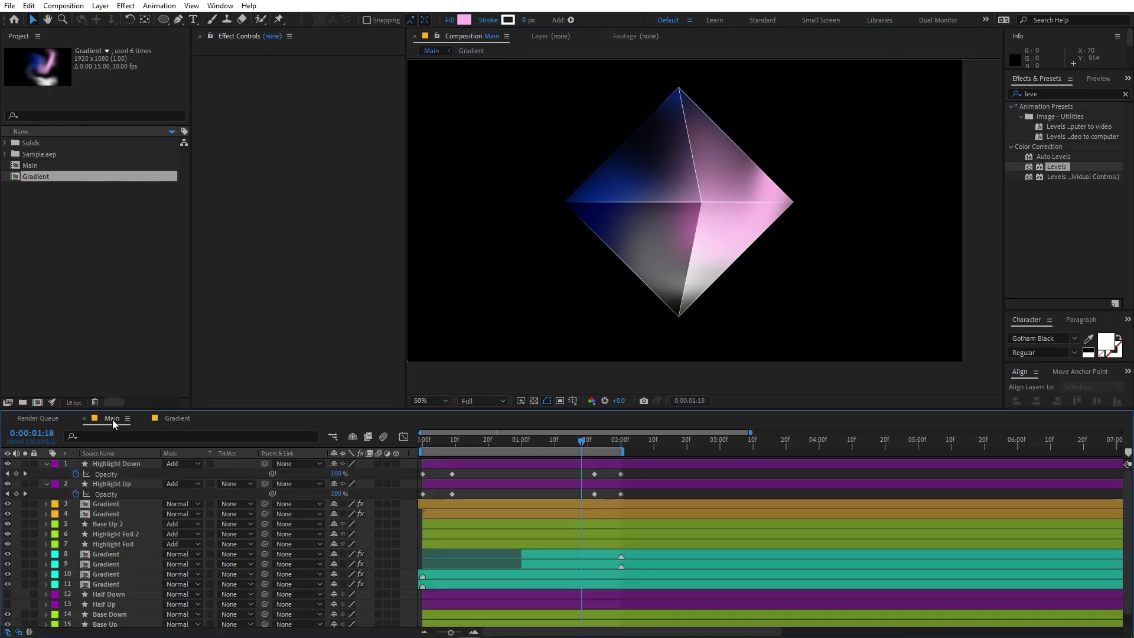
{"action": "left_click", "coordinate": [174, 418]}
{"action": "left_click", "coordinate": [112, 418]}
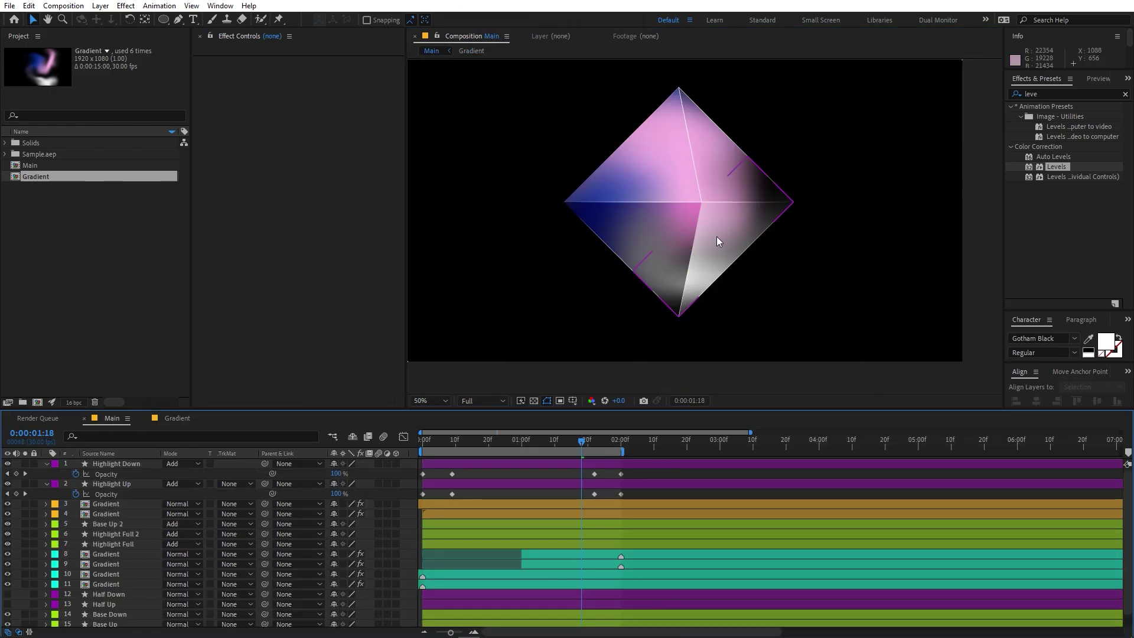
Step: Undo the shape move and adjustment layer visibility changes made in the Gradient composition
{"action": "key", "text": "ctrl+z"}
{"action": "key", "text": "ctrl+z"}
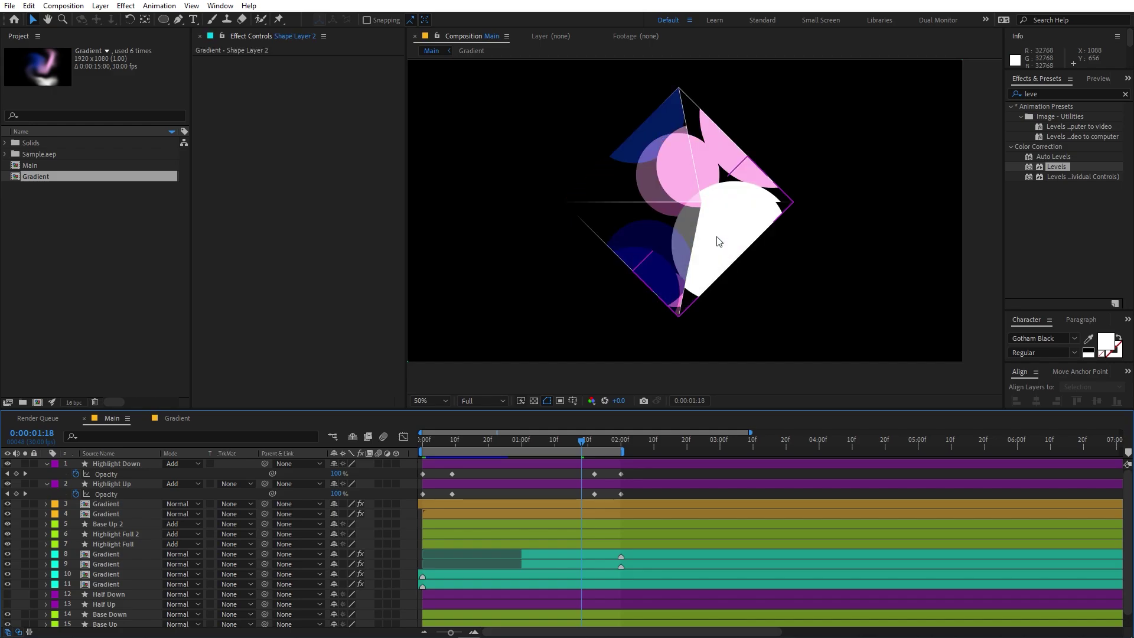
{"action": "key", "text": "ctrl+z"}
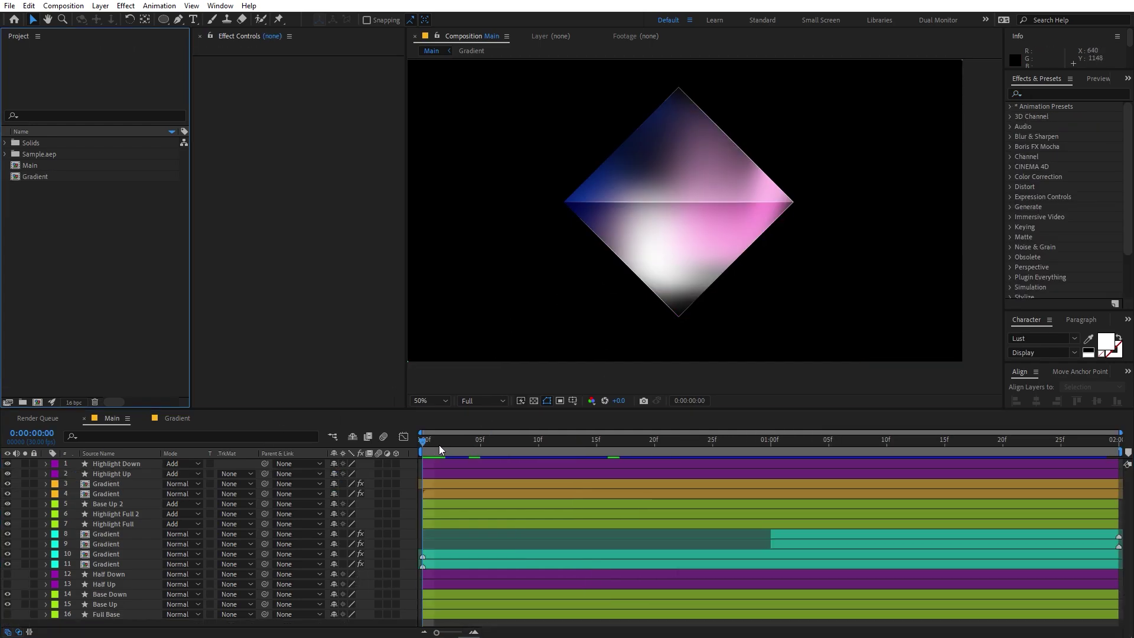
Step: Apply the Glow effect to the Highlight Down layer with the playhead at 0:00:00:11
{"action": "left_click_drag", "start_coordinate": [438, 445], "coordinate": [548, 460]}
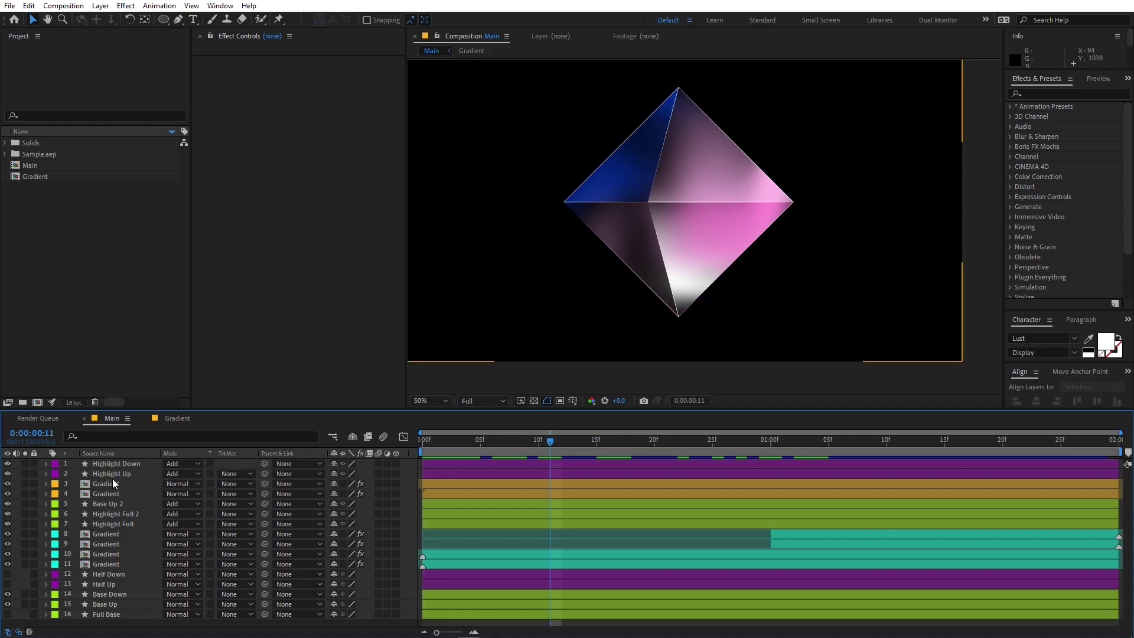
{"action": "left_click", "coordinate": [112, 463]}
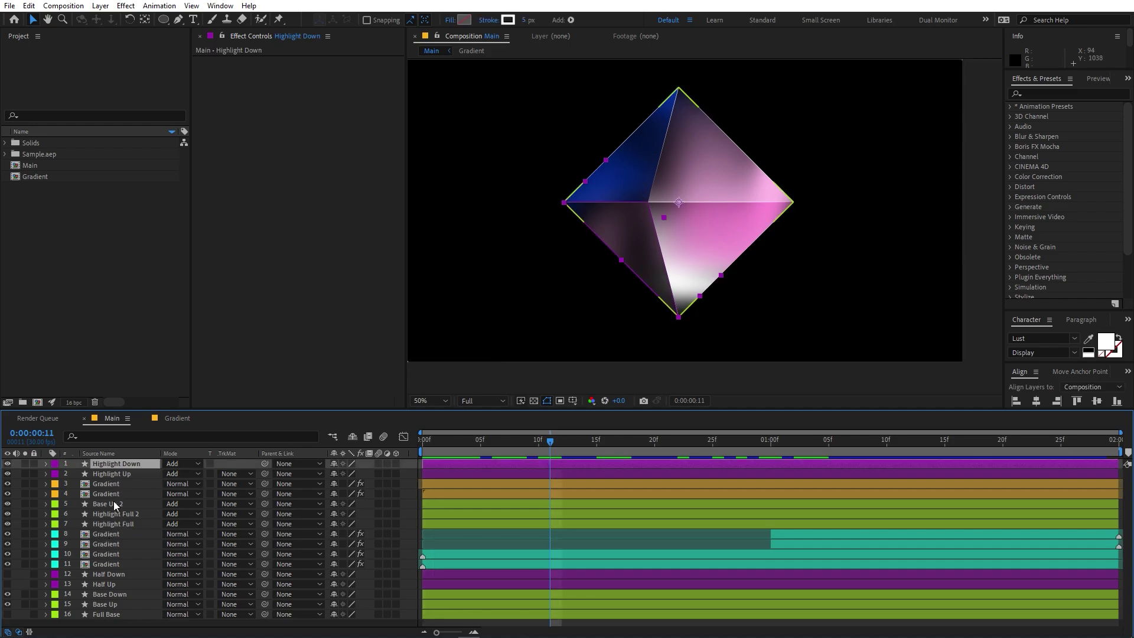
{"action": "left_click", "coordinate": [1055, 94]}
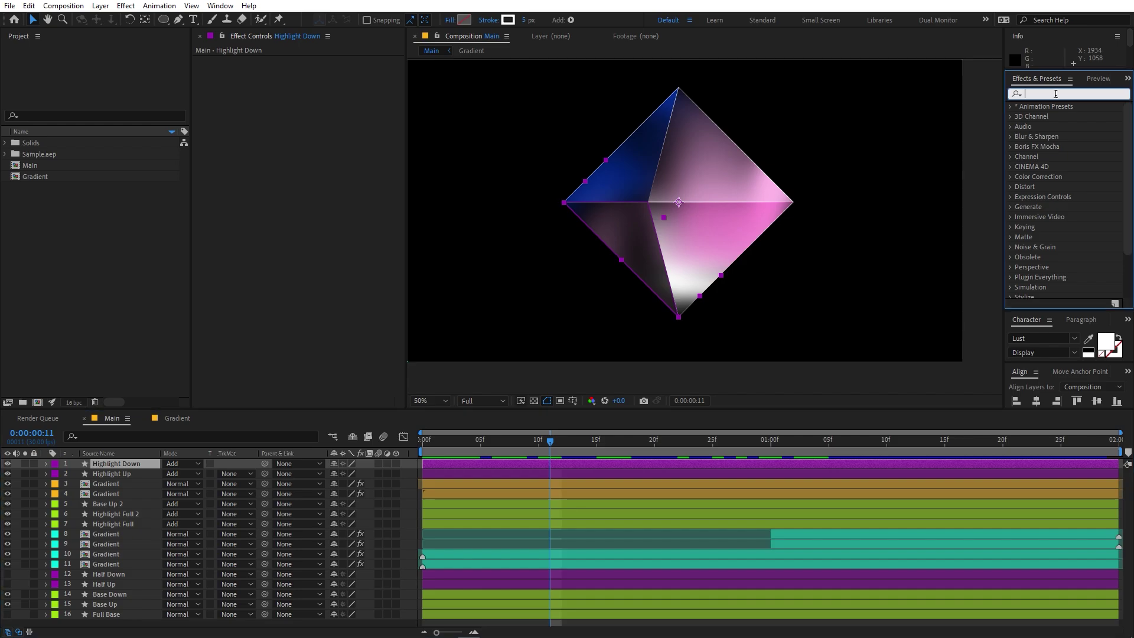
{"action": "type", "text": "glow"}
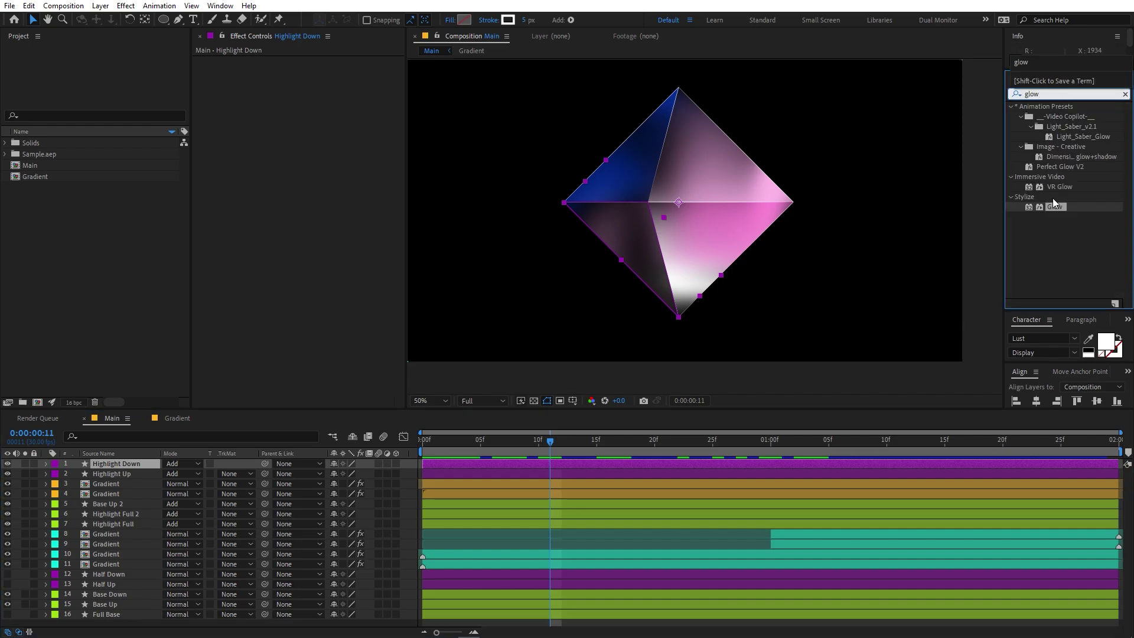
{"action": "left_click_drag", "start_coordinate": [1055, 208], "coordinate": [129, 462]}
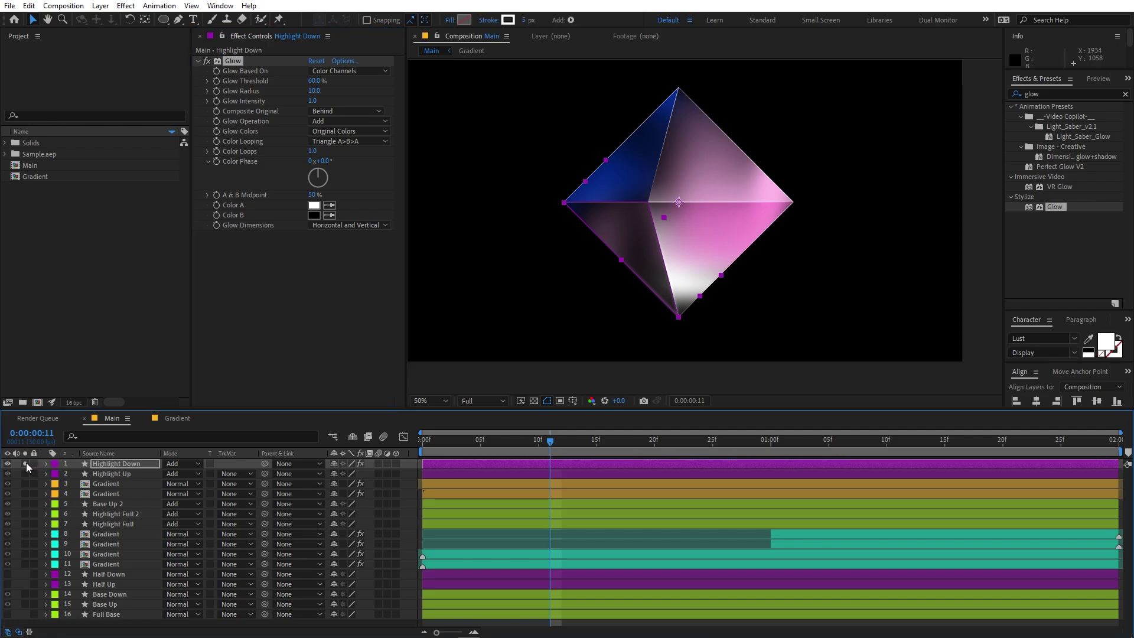
Step: Solo Highlight Down and set its Glow Radius to 35 and Glow Intensity to 0.5
{"action": "left_click", "coordinate": [25, 463]}
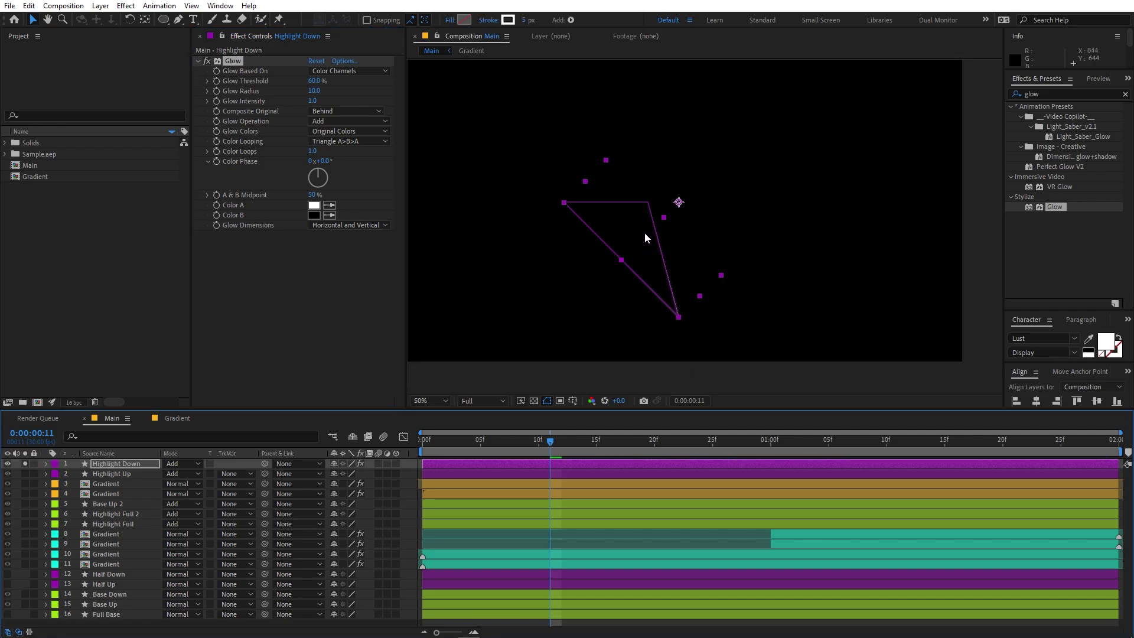
{"action": "scroll", "coordinate": [644, 234], "scroll_direction": "up", "scroll_amount": 1}
{"action": "left_click_drag", "start_coordinate": [579, 270], "coordinate": [684, 188]}
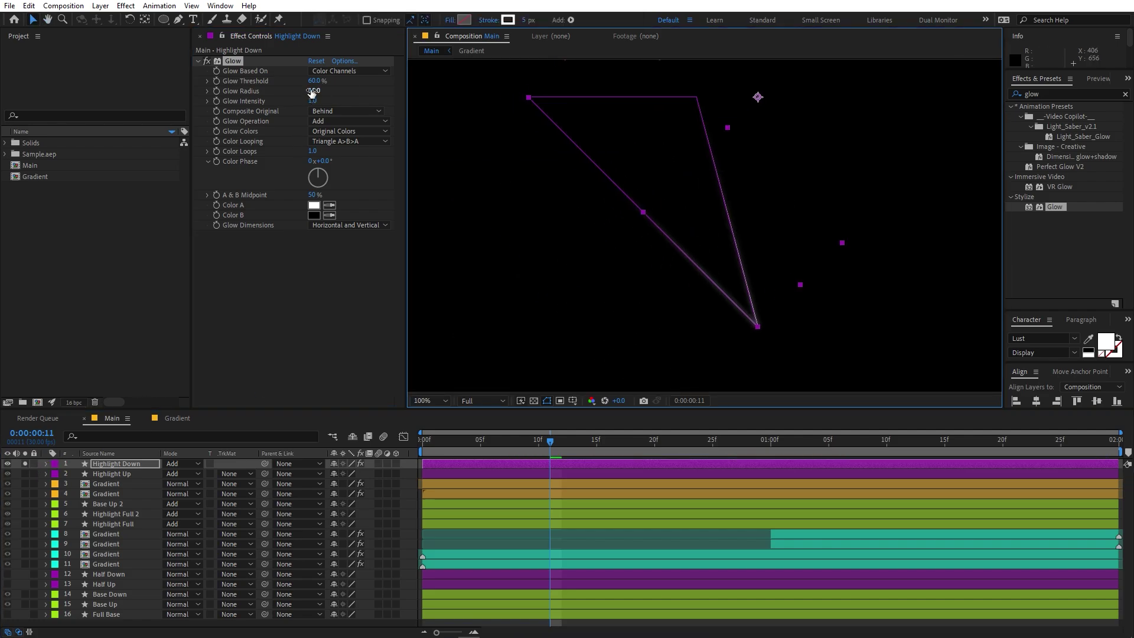
{"action": "mouse_move", "coordinate": [311, 91]}
{"action": "left_mouse_down"}
{"action": "mouse_move", "coordinate": [338, 91]}
{"action": "mouse_move", "coordinate": [309, 103]}
{"action": "left_mouse_up"}
{"action": "left_click", "coordinate": [591, 463]}
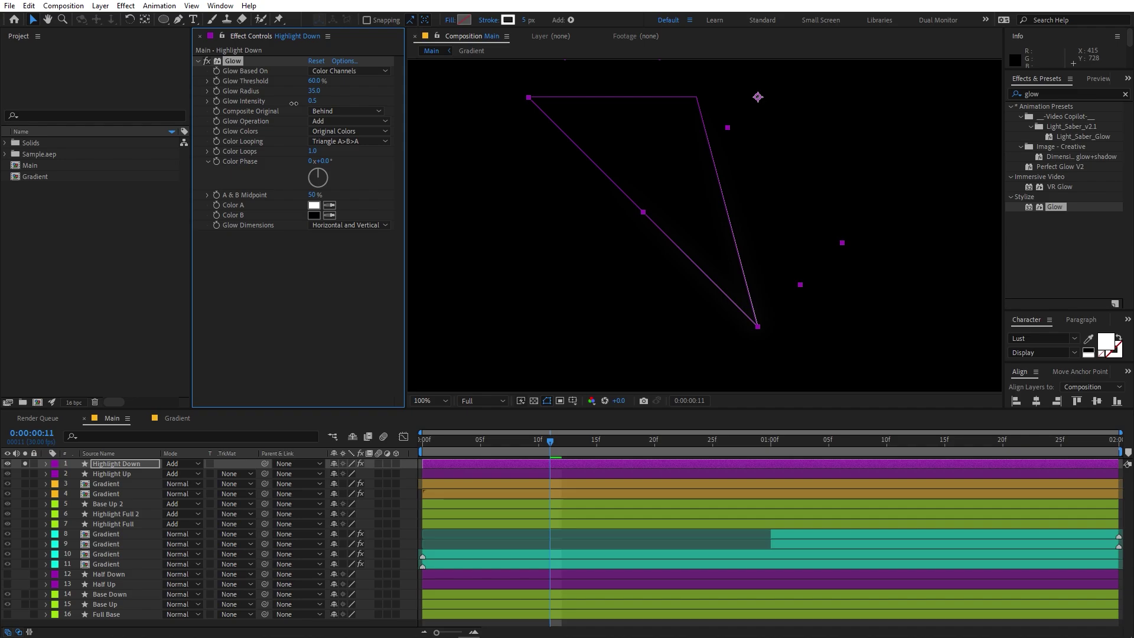
Step: Duplicate the Glow effect on Highlight Down with a radius of 97, and copy both glows to Highlight Up
{"action": "key", "text": "ctrl+d"}
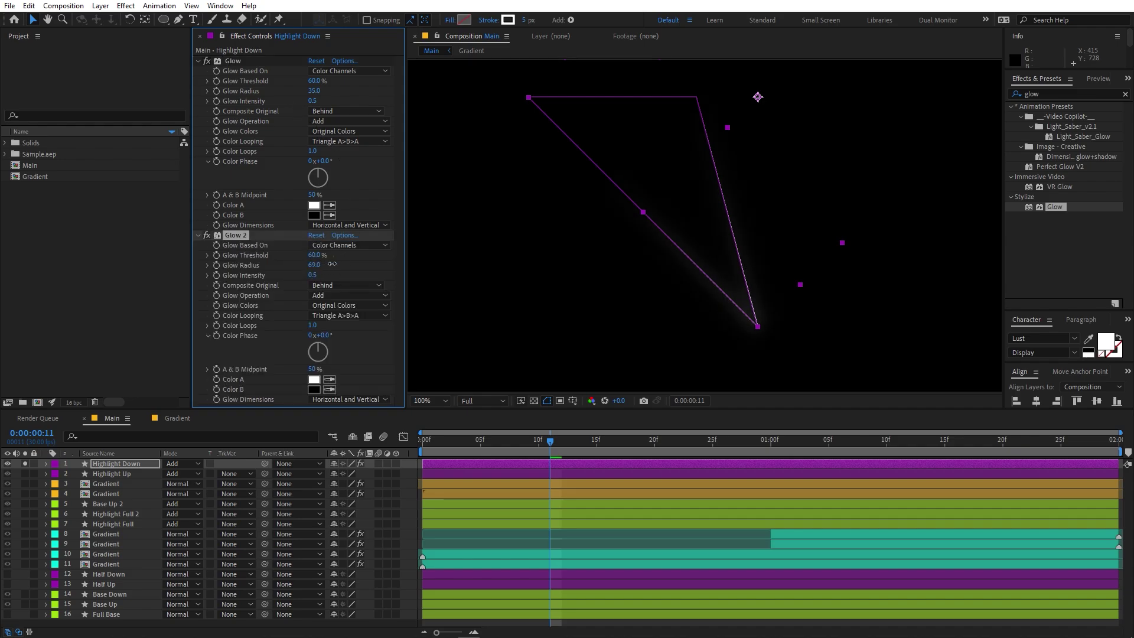
{"action": "left_click", "coordinate": [230, 59], "text": "ctrl"}
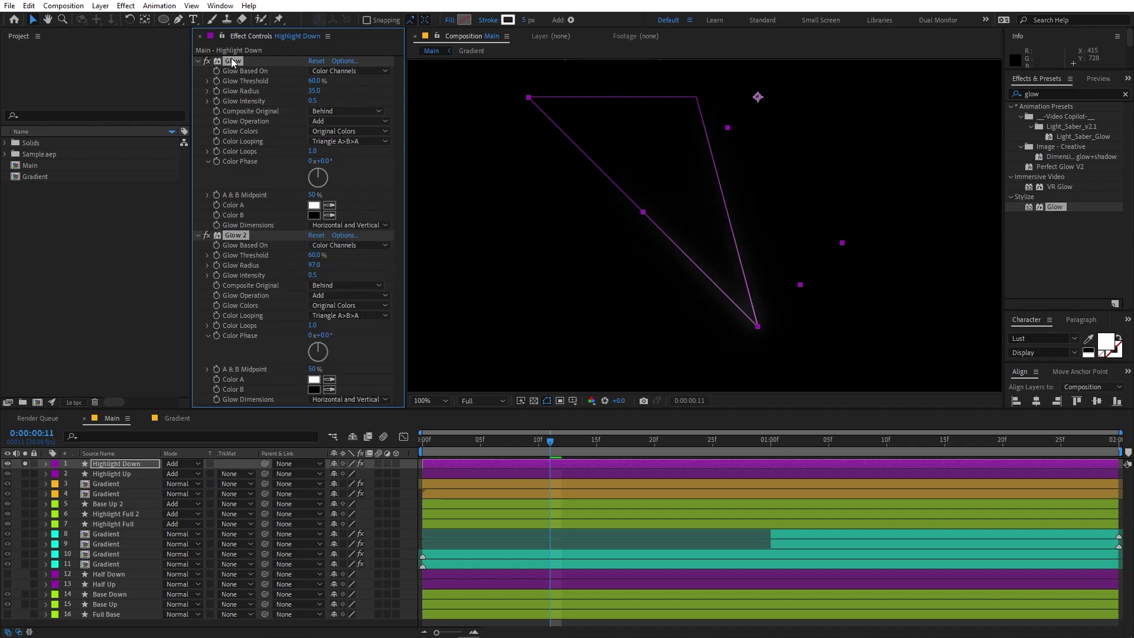
{"action": "left_click", "coordinate": [132, 473]}
{"action": "key", "text": "ctrl+v"}
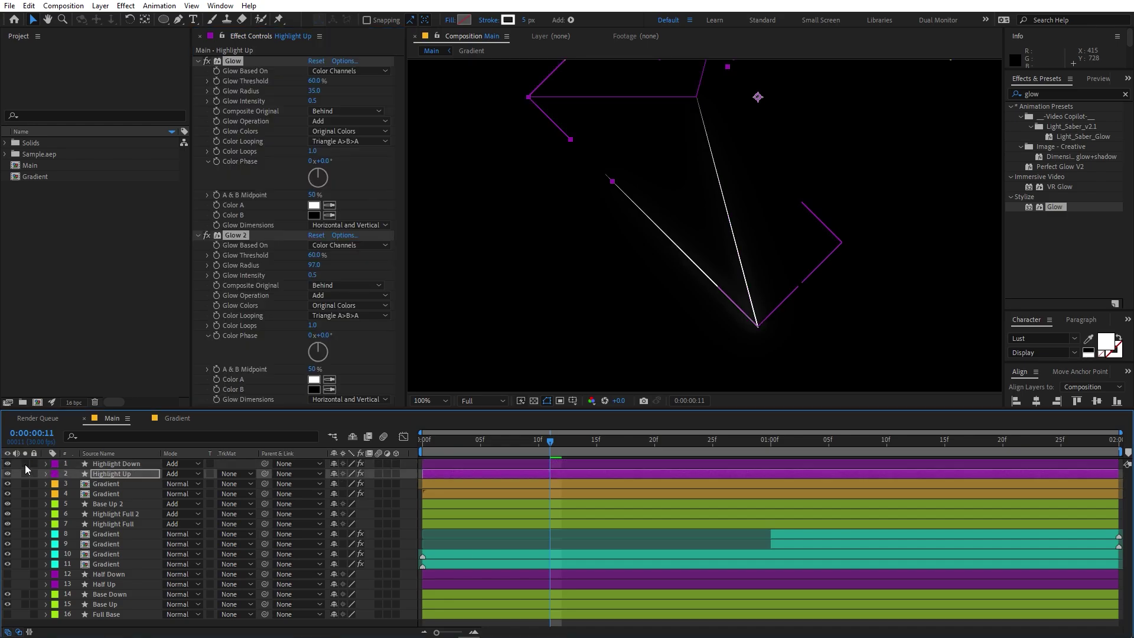
Step: Paste the two Glow effects onto the Highlight Full 2, Highlight Full and Base Up 2 layers
{"action": "left_click", "coordinate": [112, 514]}
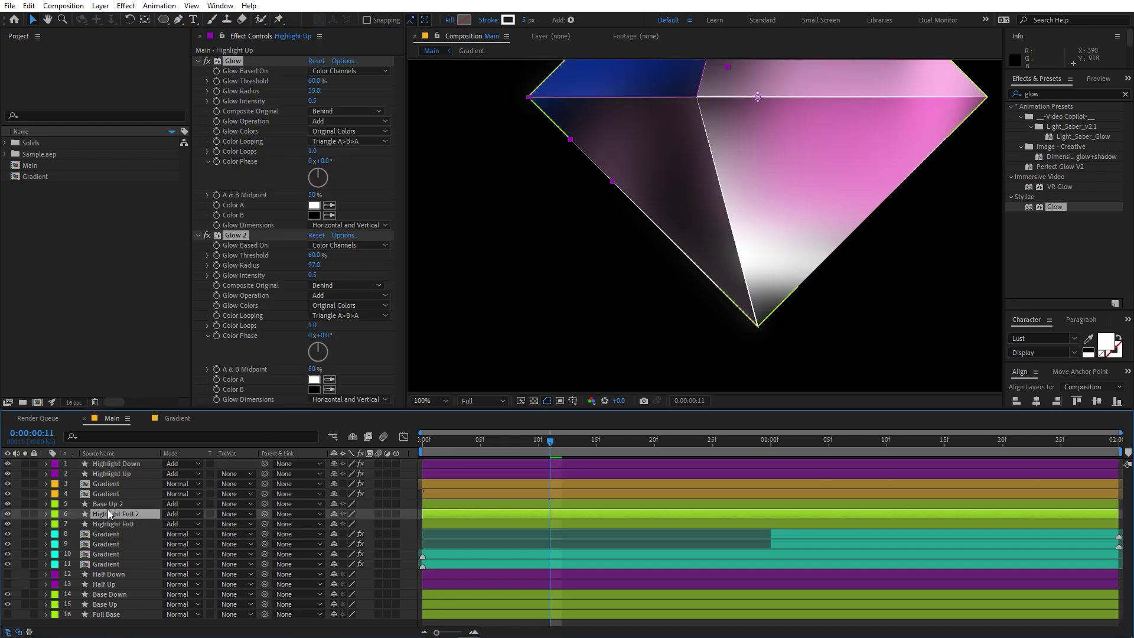
{"action": "key", "text": "ctrl+v"}
{"action": "left_click", "coordinate": [114, 524]}
{"action": "key", "text": "ctrl+v"}
{"action": "left_click", "coordinate": [114, 504]}
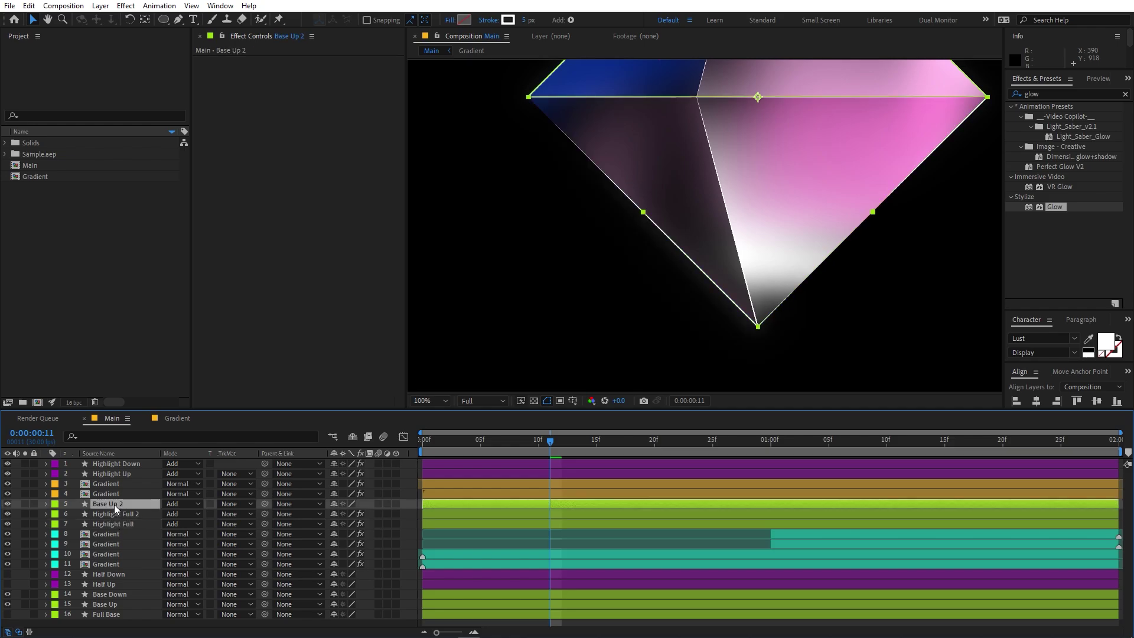
{"action": "key", "text": "ctrl+v"}
{"action": "scroll", "coordinate": [534, 257], "scroll_direction": "down", "scroll_amount": 2}
{"action": "left_click", "coordinate": [711, 340]}
{"action": "scroll", "coordinate": [771, 201], "scroll_direction": "down", "scroll_amount": 2}
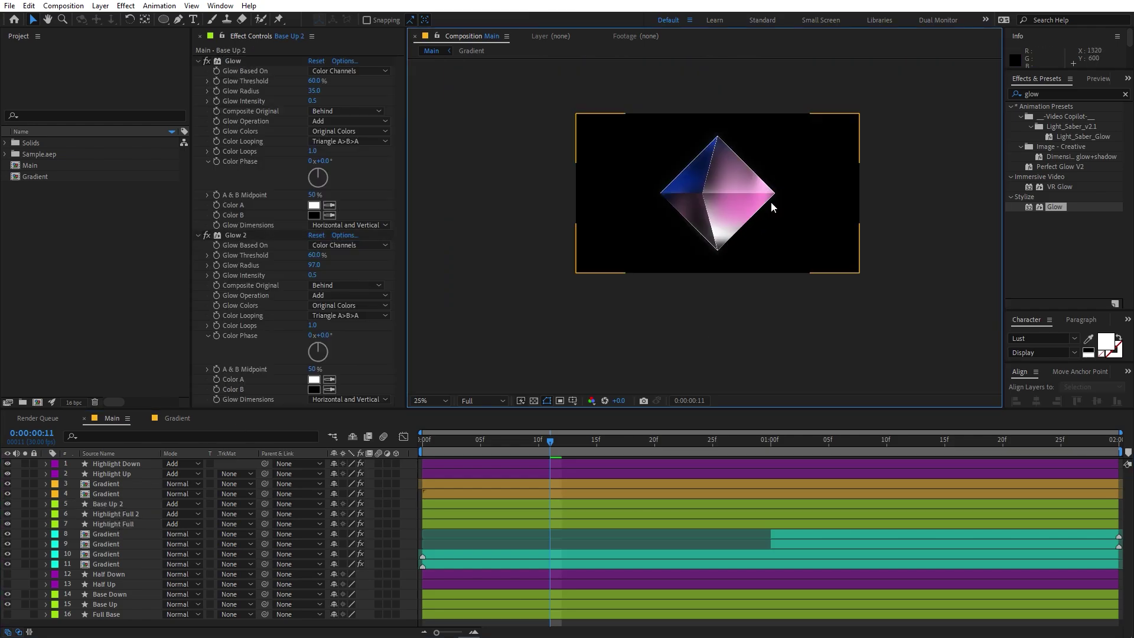
{"action": "scroll", "coordinate": [780, 192], "scroll_direction": "up", "scroll_amount": 2}
{"action": "key", "text": "space"}
{"action": "left_click_drag", "start_coordinate": [777, 140], "coordinate": [727, 195]}
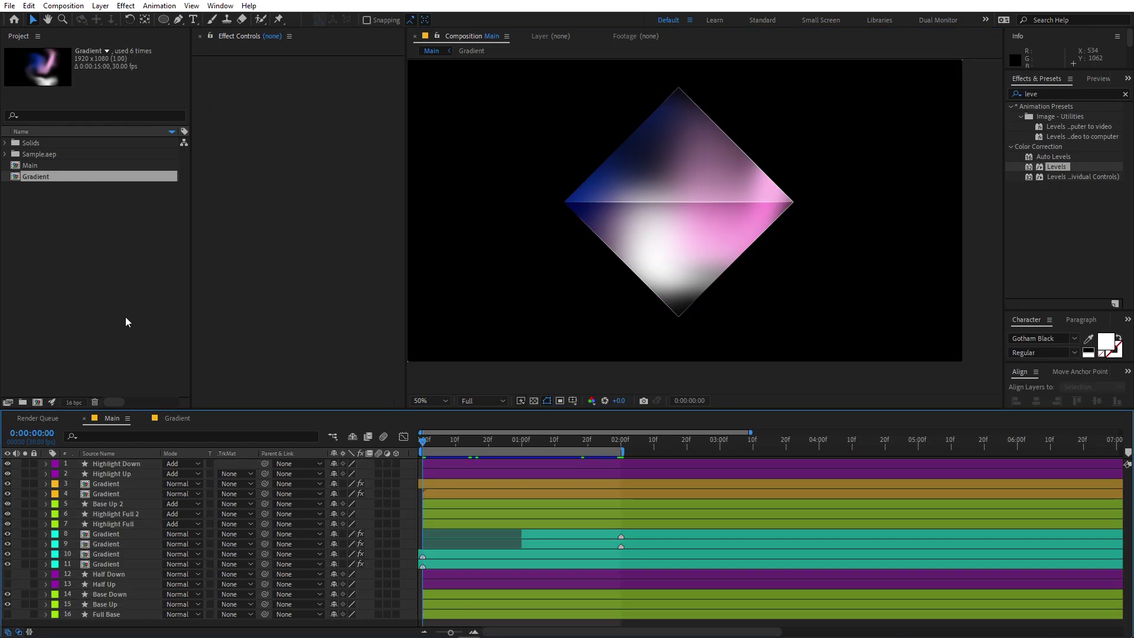
Step: Create a new 1920 x 1080, 30 fps, 15-second composition named Final
{"action": "left_click", "coordinate": [127, 322]}
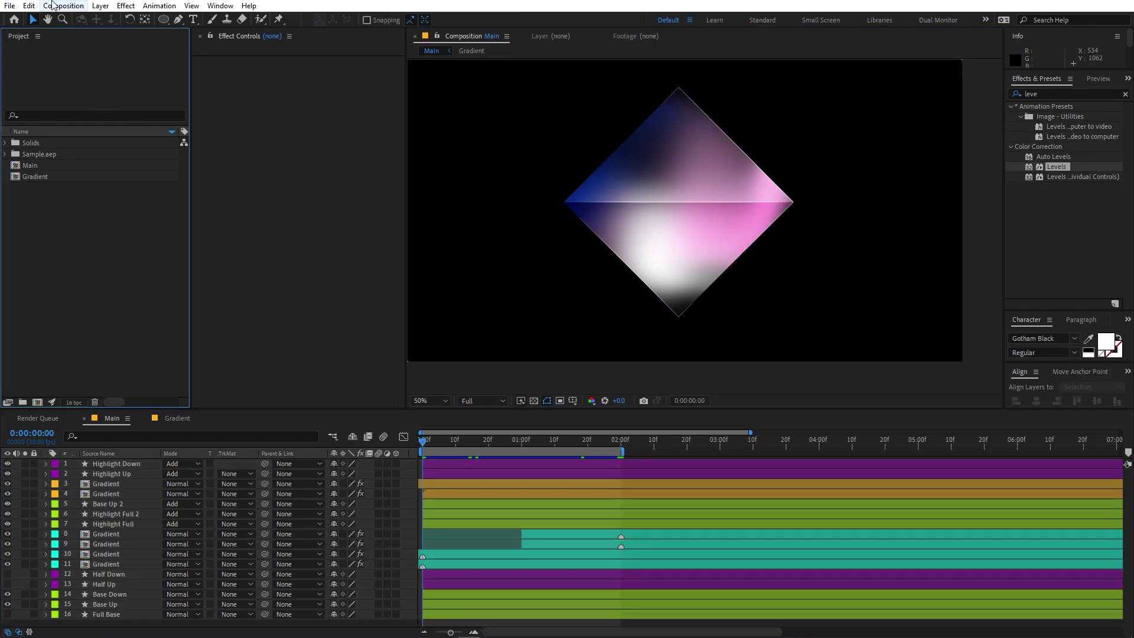
{"action": "left_click", "coordinate": [63, 5]}
{"action": "left_click", "coordinate": [77, 22]}
{"action": "type", "text": "Fina"}
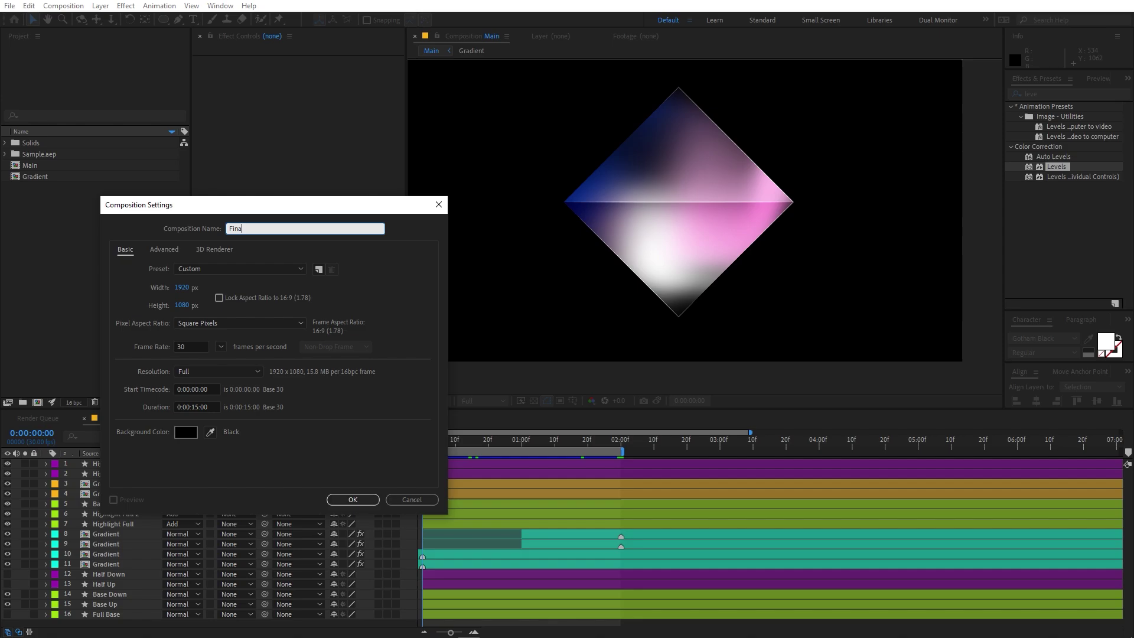
{"action": "type", "text": "l"}
{"action": "key", "text": "Return"}
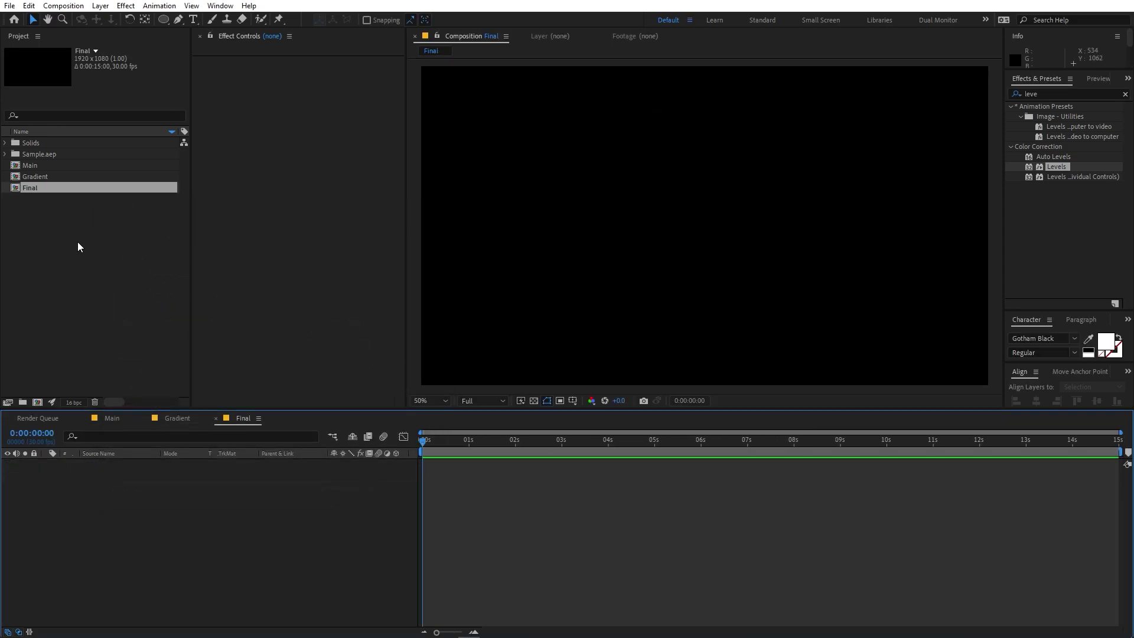
Step: Place the Main composition as a layer in Final and scrub to about 0:00:02:01
{"action": "left_click", "coordinate": [38, 168]}
{"action": "left_click_drag", "start_coordinate": [38, 169], "coordinate": [97, 473]}
{"action": "left_click_drag", "start_coordinate": [97, 474], "coordinate": [100, 507]}
{"action": "left_click_drag", "start_coordinate": [424, 441], "coordinate": [523, 459]}
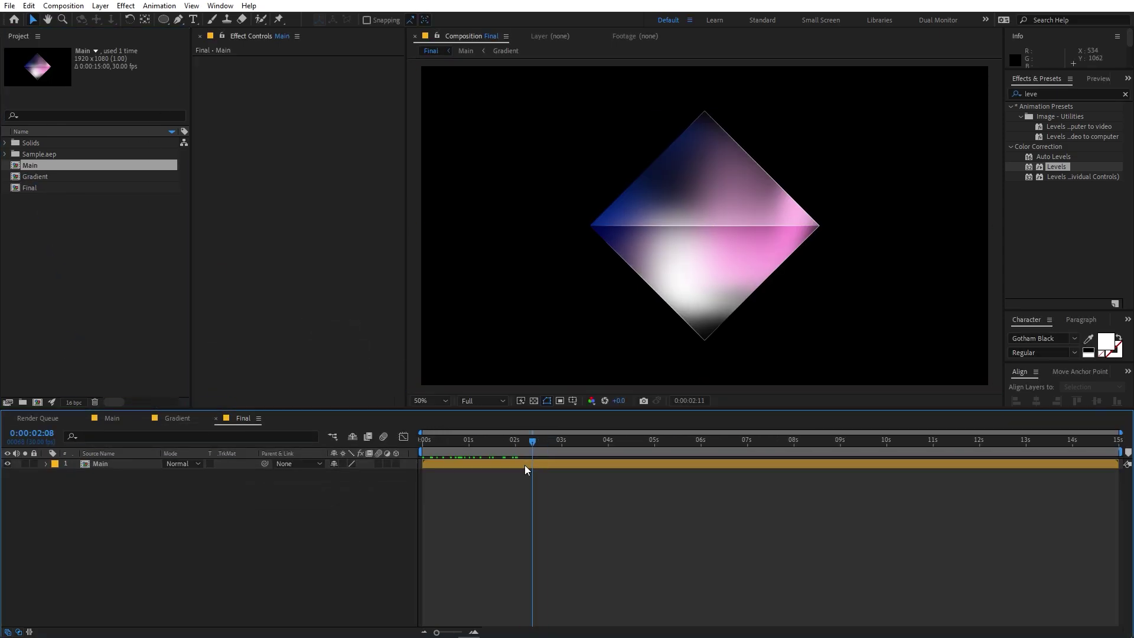
{"action": "left_click", "coordinate": [524, 461]}
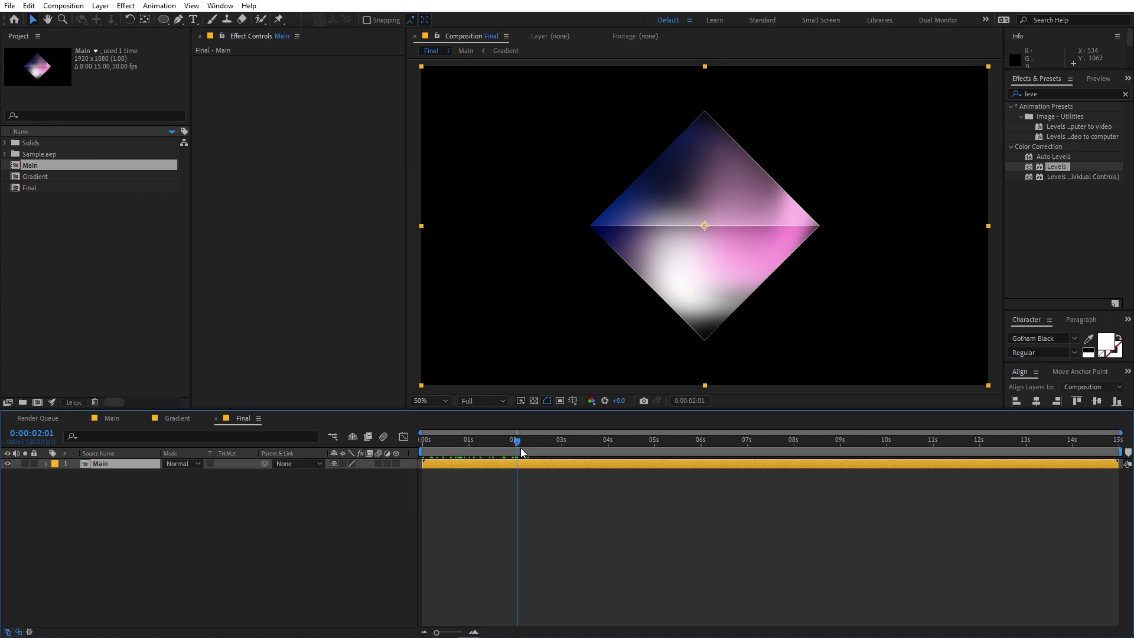
Step: Trim the Main composition to its two-second work area and return to Final
{"action": "left_click", "coordinate": [108, 416]}
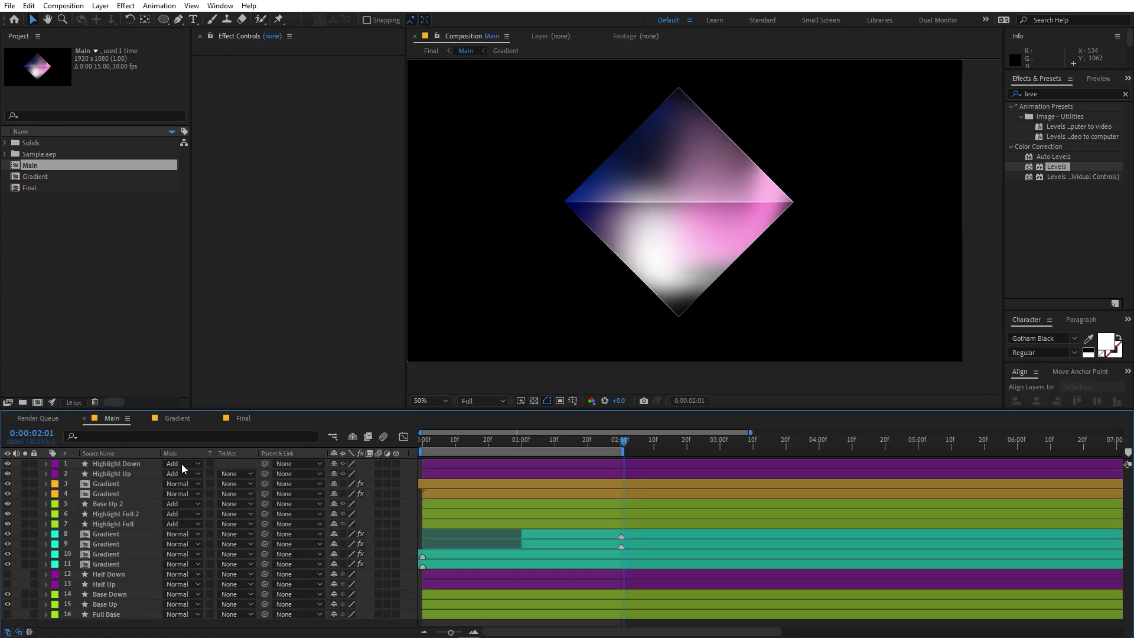
{"action": "right_click", "coordinate": [458, 451]}
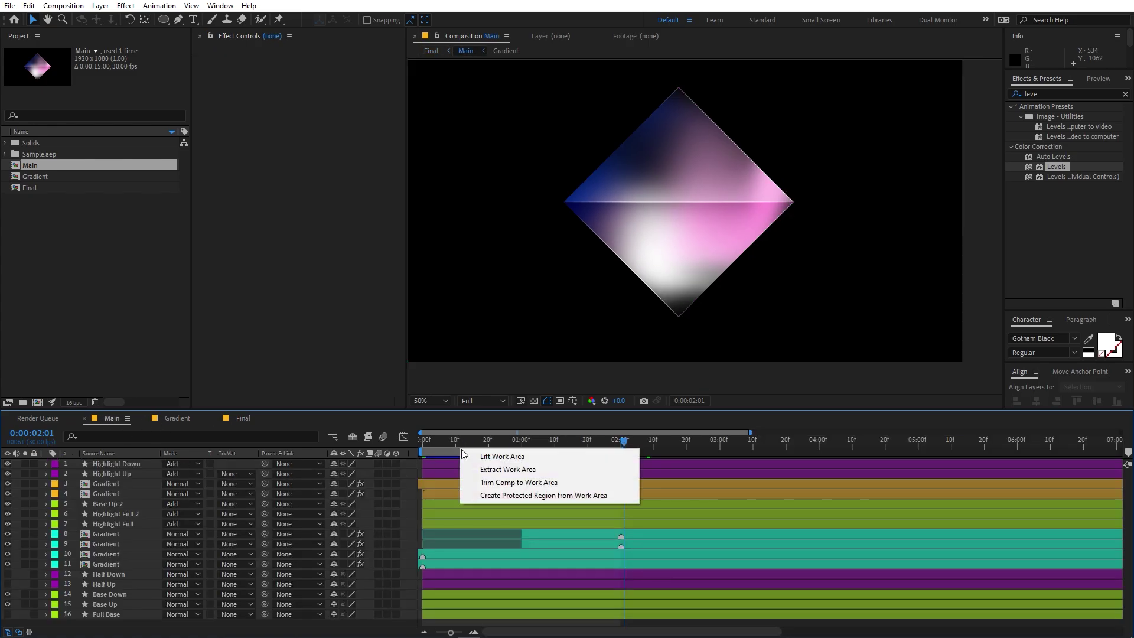
{"action": "left_click", "coordinate": [517, 483]}
{"action": "left_click", "coordinate": [242, 419]}
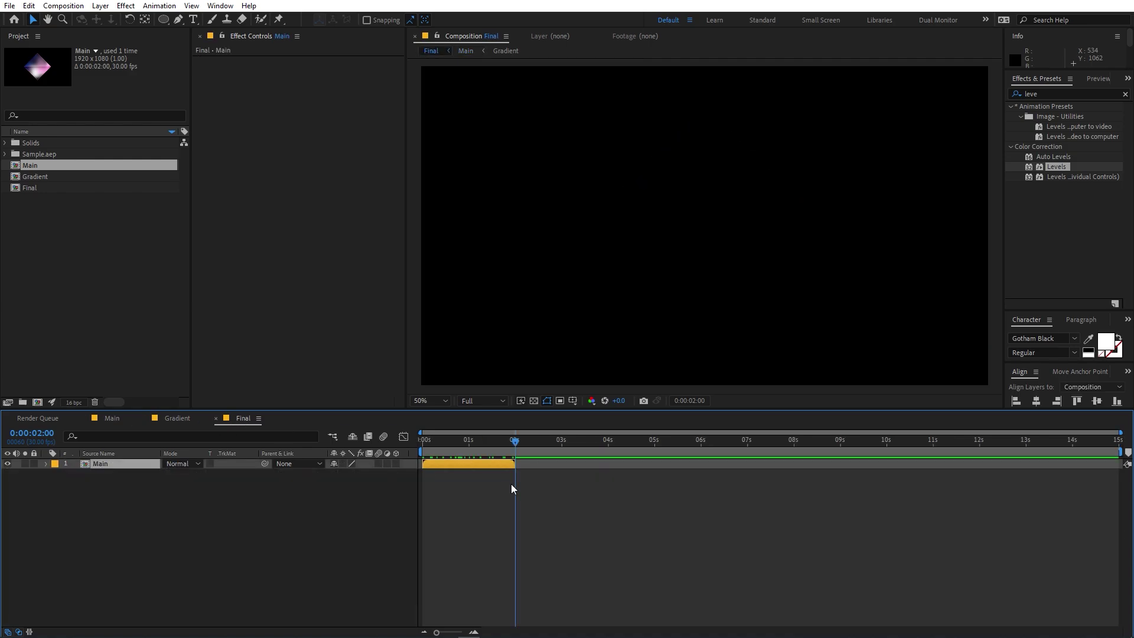
Step: Enable time remapping on the Main layer in Final and add a loopOut() expression to it
{"action": "right_click", "coordinate": [153, 461]}
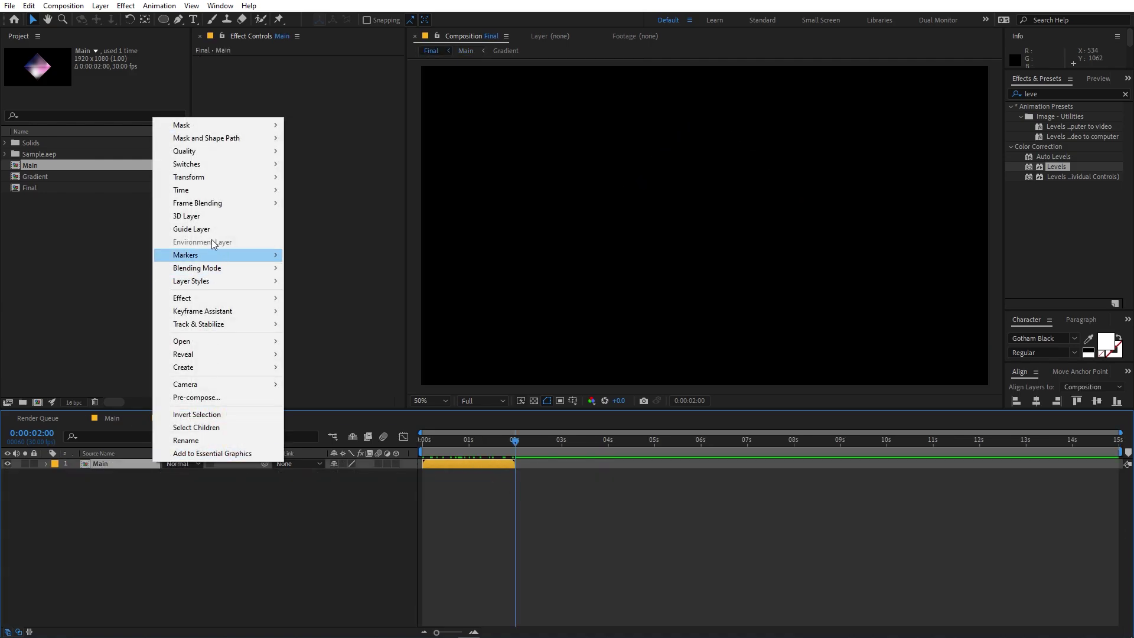
{"action": "mouse_move", "coordinate": [208, 188]}
{"action": "left_click", "coordinate": [345, 189]}
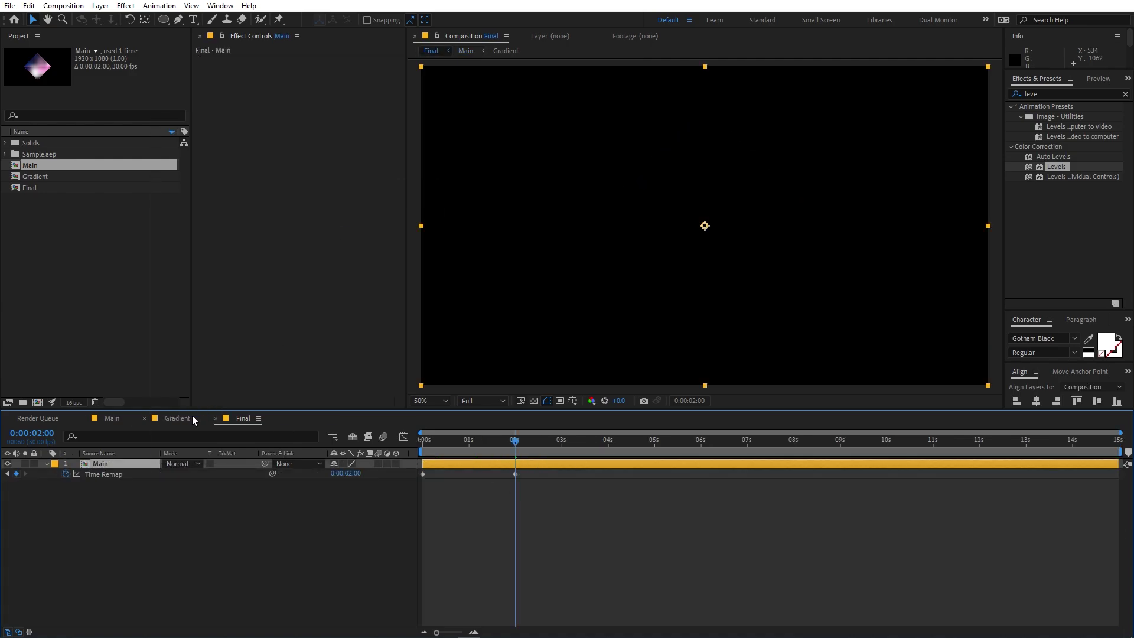
{"action": "left_click", "coordinate": [66, 476], "text": "alt"}
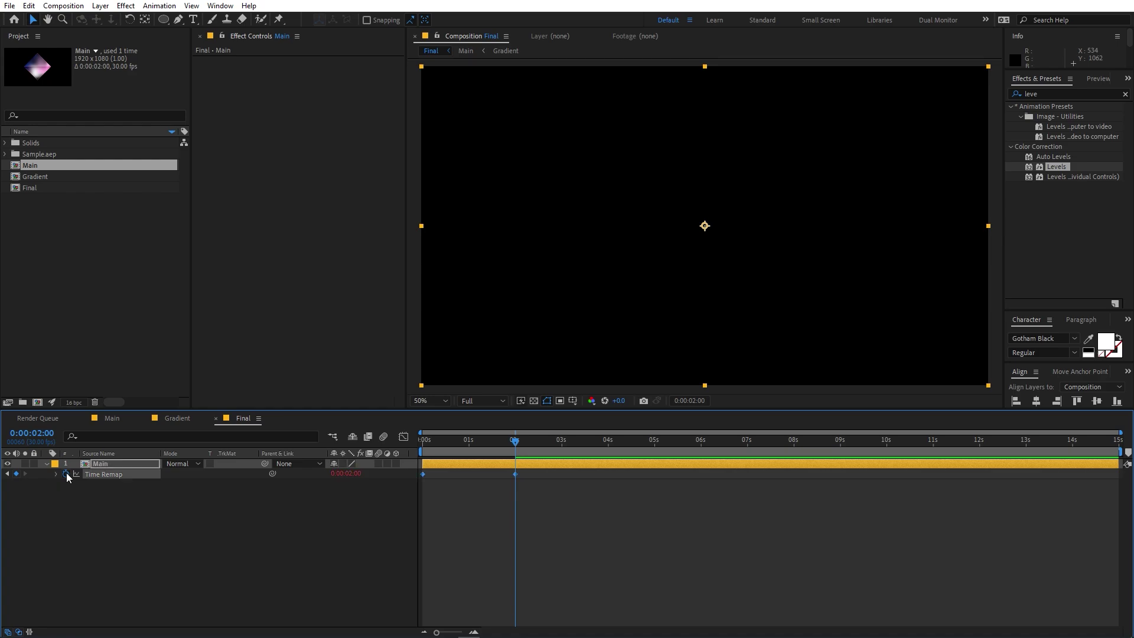
{"action": "type", "text": "loopOut()"}
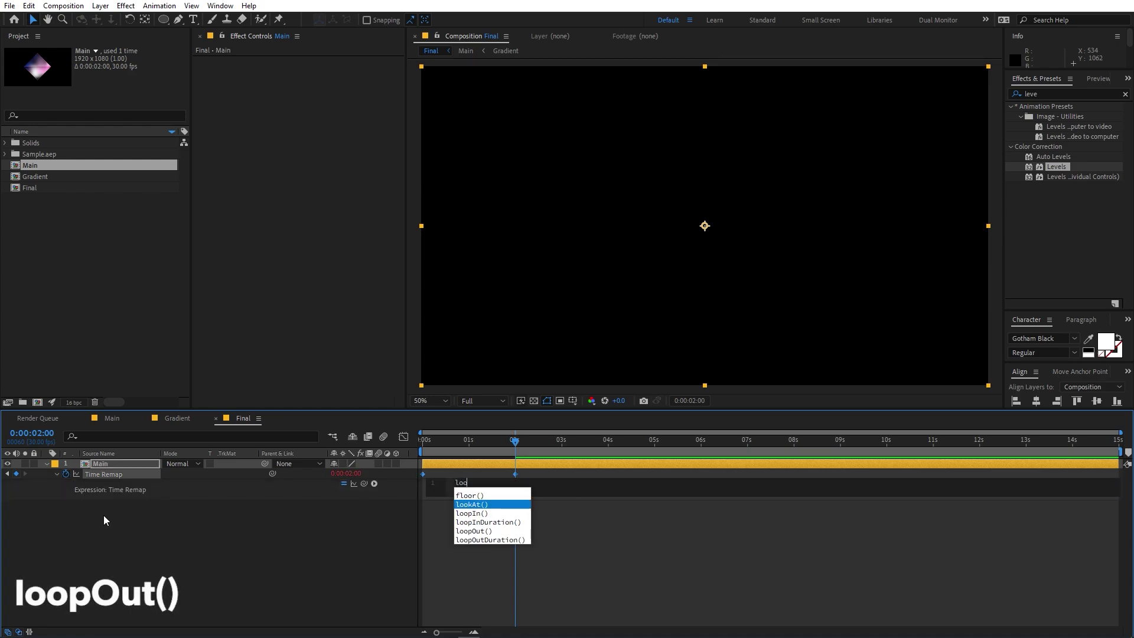
Step: Shift the looping Main layer about 2 seconds earlier, extend its end to 15 seconds, and preview the loop
{"action": "left_click", "coordinate": [522, 462]}
{"action": "left_click_drag", "start_coordinate": [522, 462], "coordinate": [420, 444]}
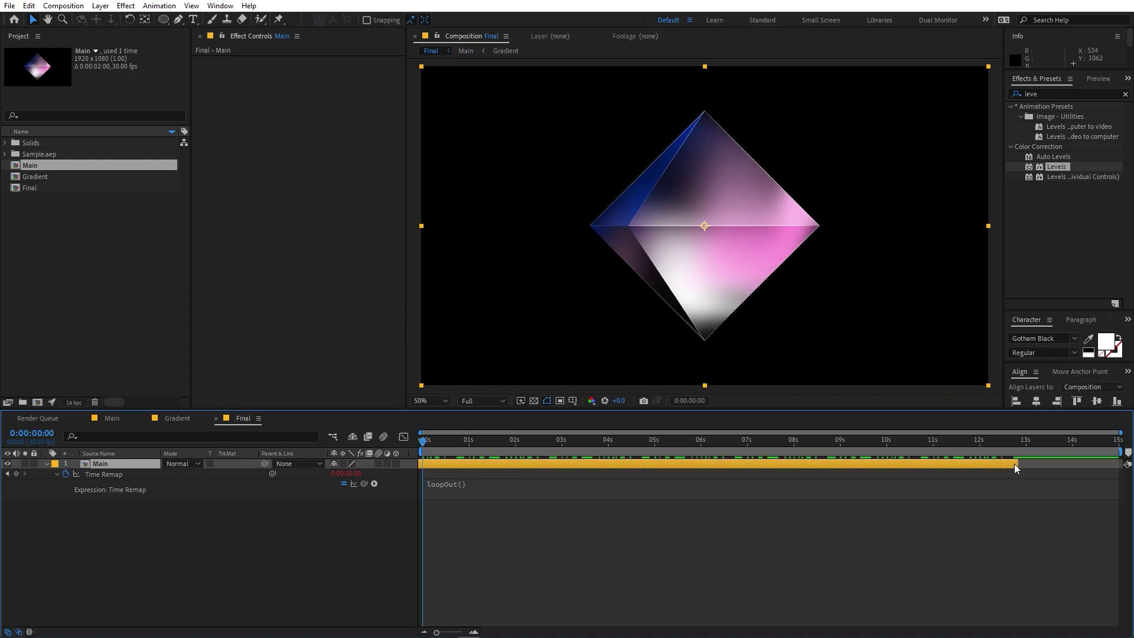
{"action": "left_click_drag", "start_coordinate": [1024, 462], "coordinate": [1119, 458]}
{"action": "key", "text": "space"}
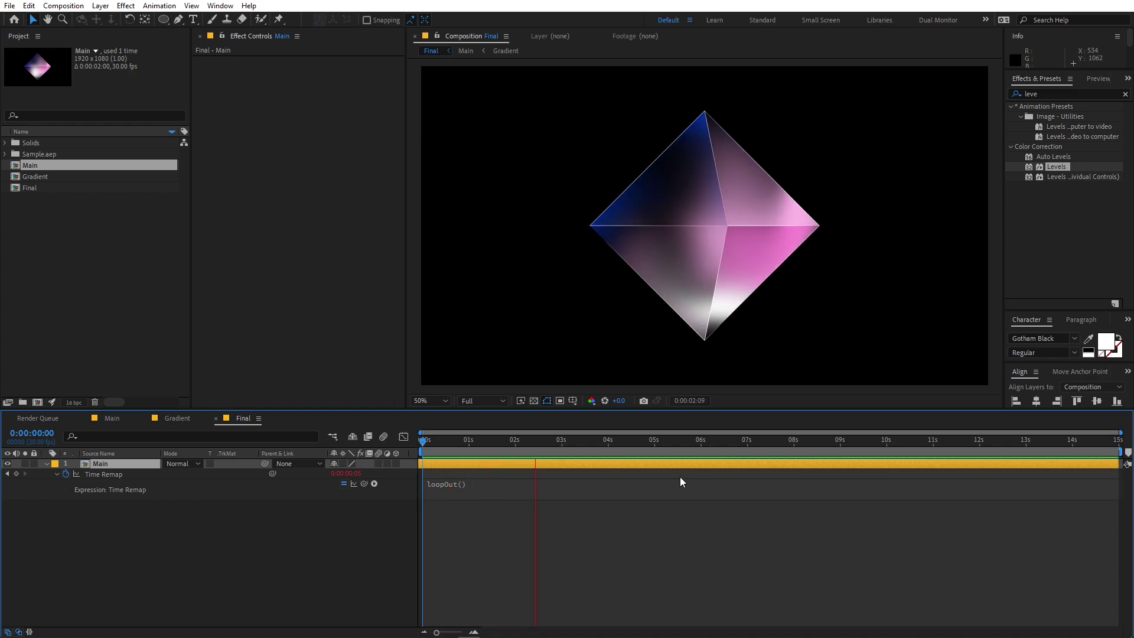
{"action": "key", "text": "space"}
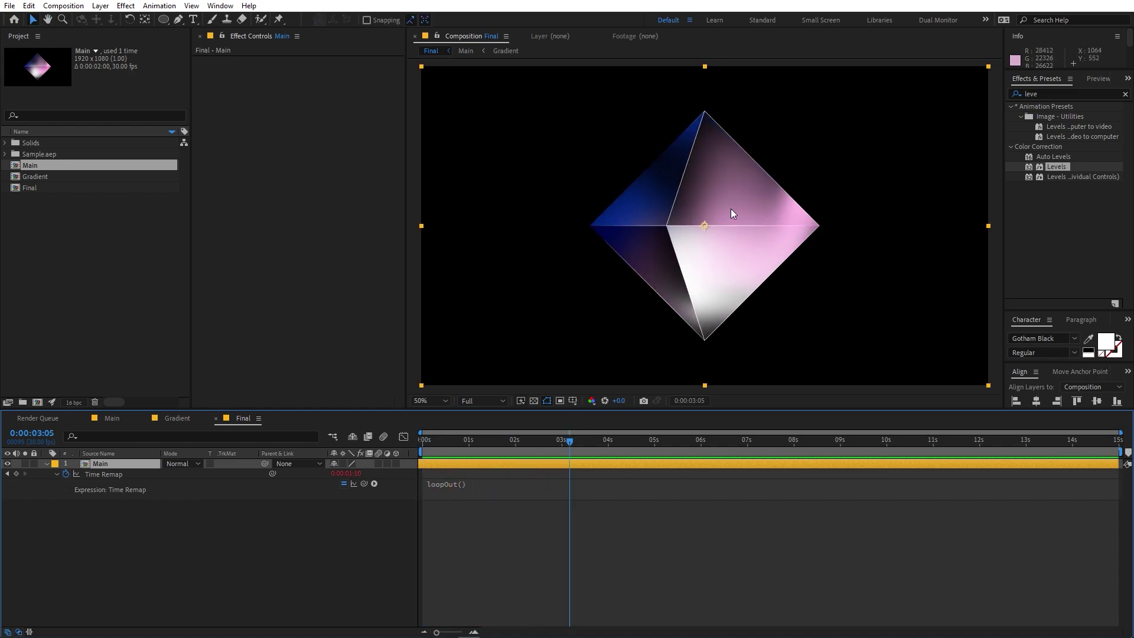
Step: Apply the Levels effect to the lowest Gradient layer in the Main composition and adjust its histogram
{"action": "left_click", "coordinate": [111, 419]}
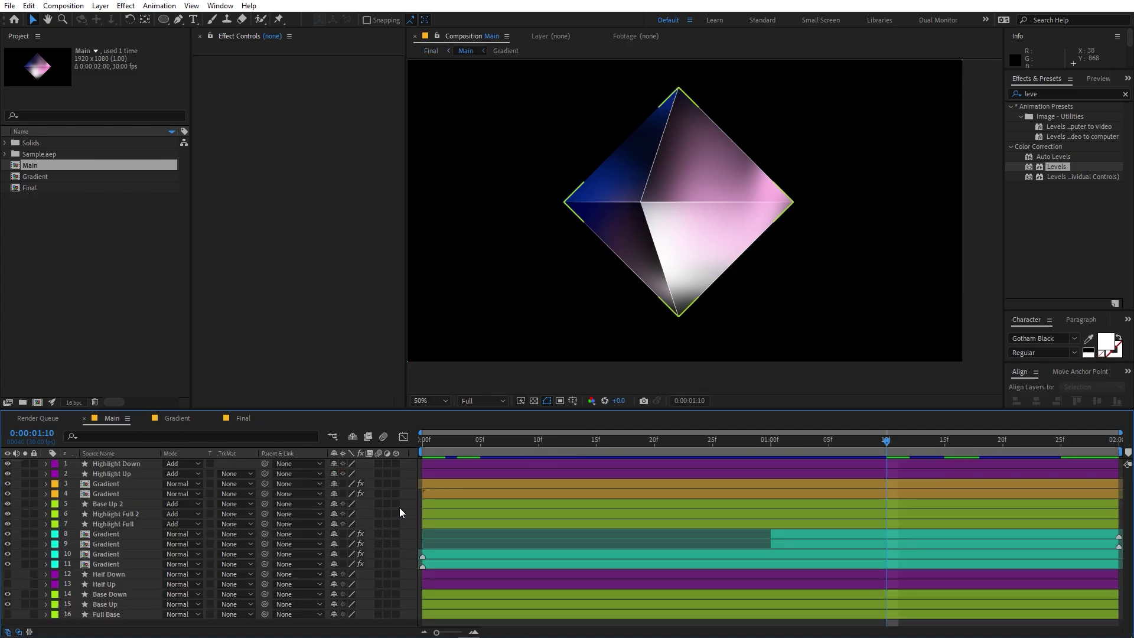
{"action": "left_click", "coordinate": [115, 565]}
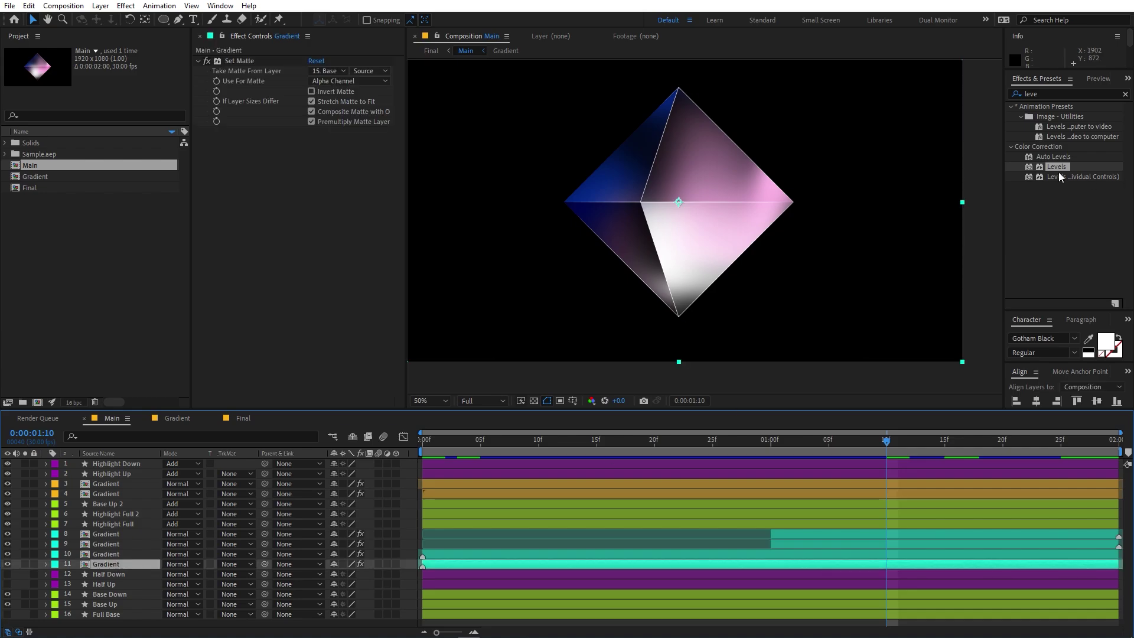
{"action": "left_click_drag", "start_coordinate": [1065, 168], "coordinate": [120, 564]}
{"action": "mouse_move", "coordinate": [303, 199]}
{"action": "left_mouse_down"}
{"action": "mouse_move", "coordinate": [315, 200]}
{"action": "mouse_move", "coordinate": [248, 201]}
{"action": "mouse_move", "coordinate": [303, 204]}
{"action": "left_mouse_up"}
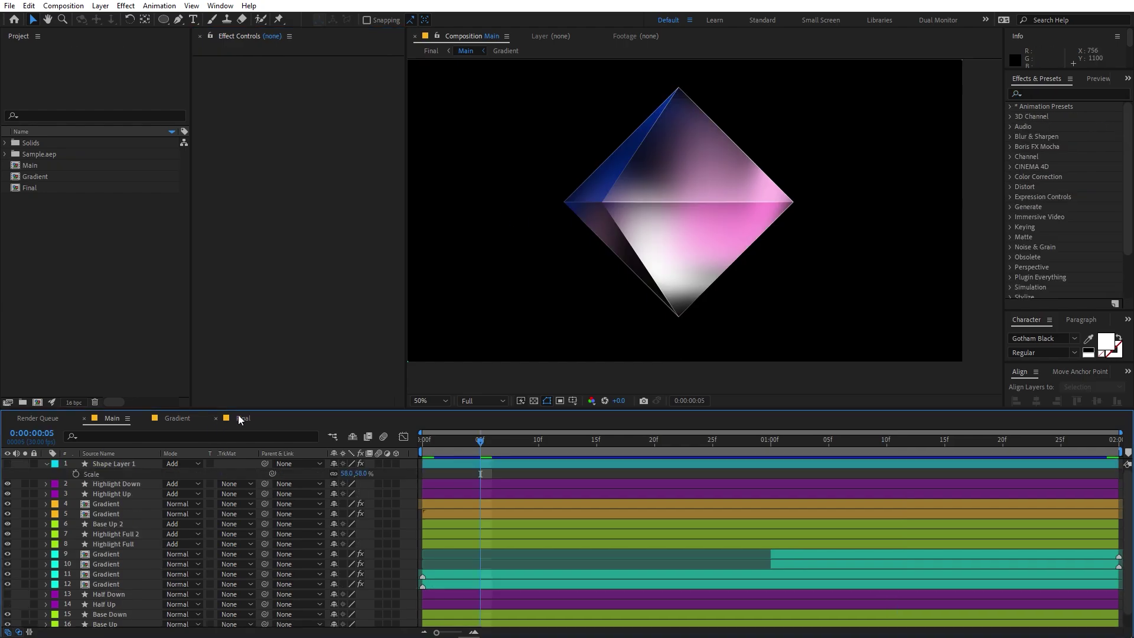
Step: Create a 1920 × 1080 px black solid in the Final composition and place it beneath the Main layer
{"action": "left_click", "coordinate": [242, 419]}
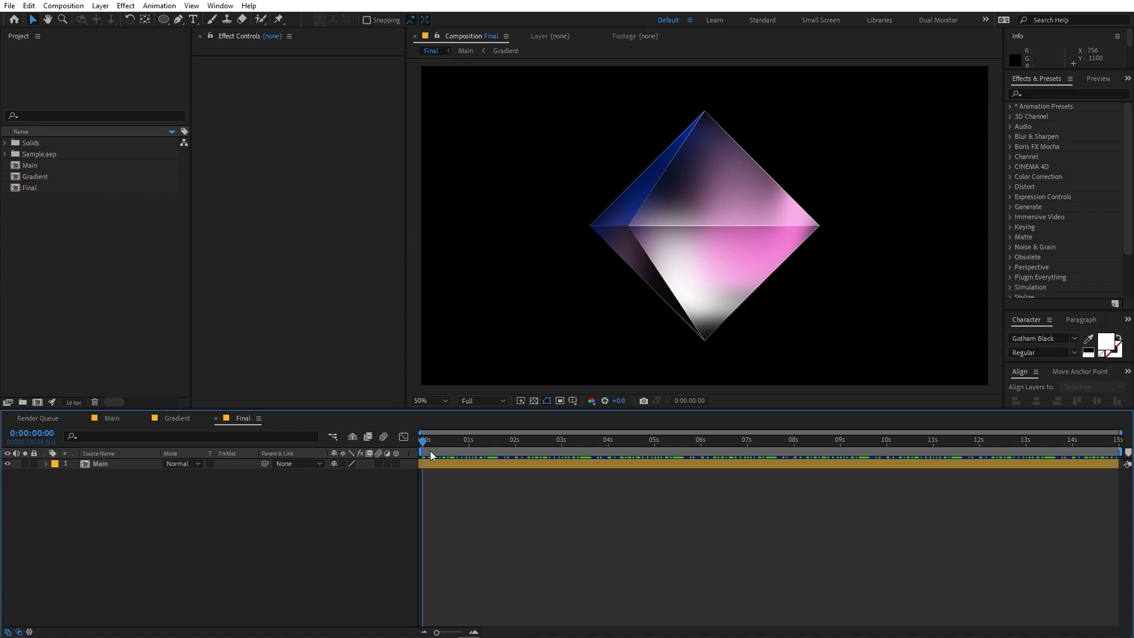
{"action": "left_click_drag", "start_coordinate": [440, 443], "coordinate": [416, 452]}
{"action": "right_click", "coordinate": [185, 529]}
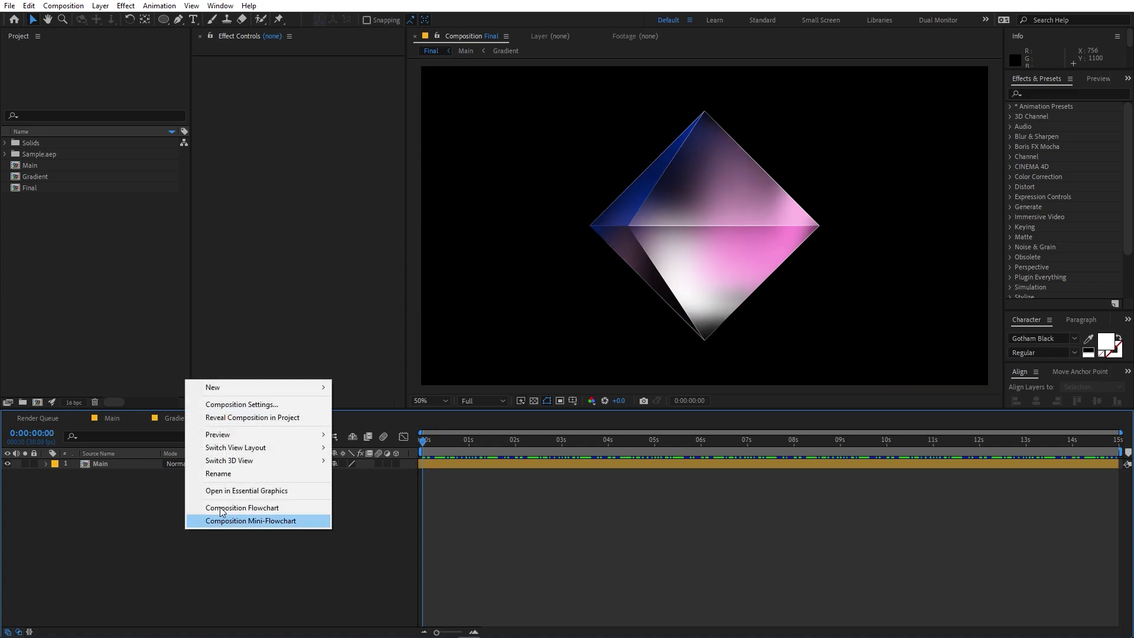
{"action": "mouse_move", "coordinate": [249, 390]}
{"action": "left_click", "coordinate": [367, 420]}
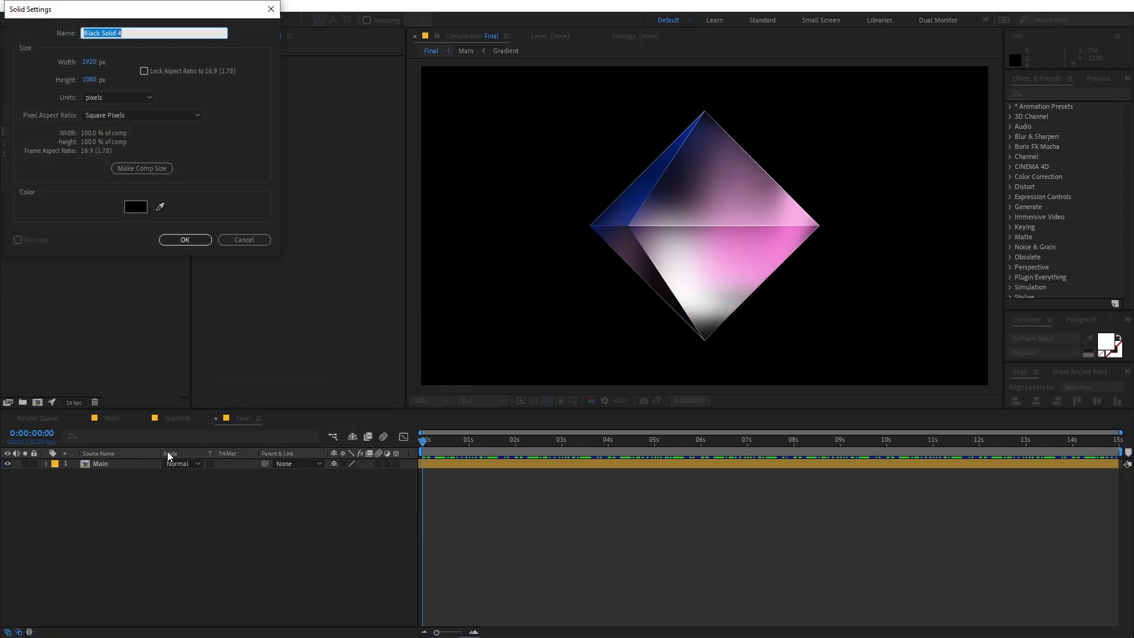
{"action": "left_click", "coordinate": [185, 240]}
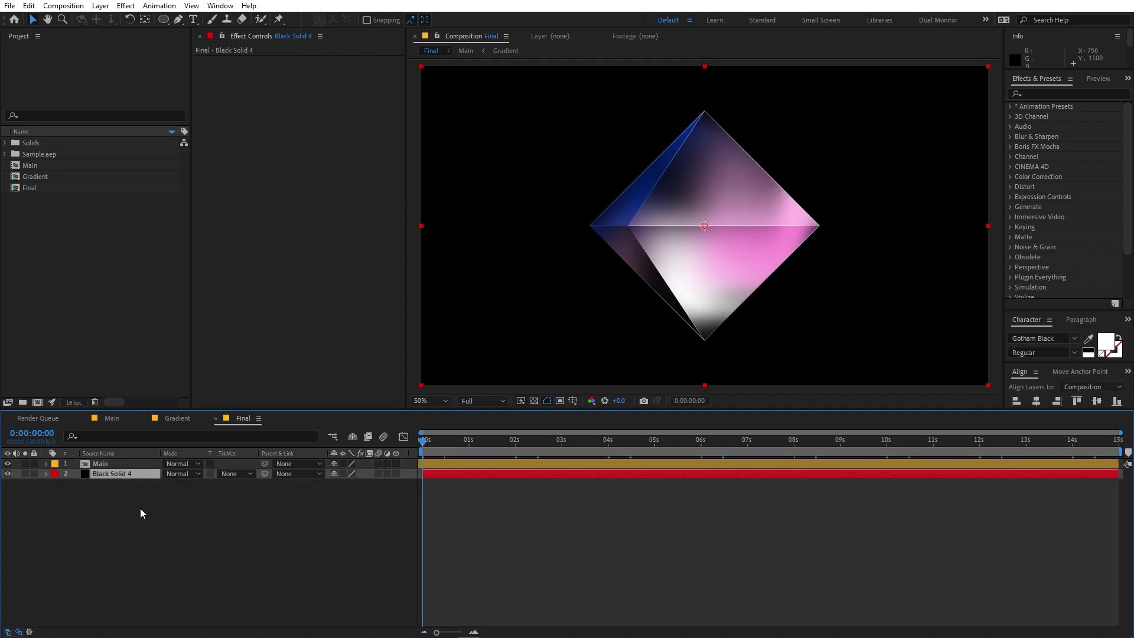
Step: Find the 4-Color Gradient effect and apply it to the black solid
{"action": "left_click", "coordinate": [1035, 96]}
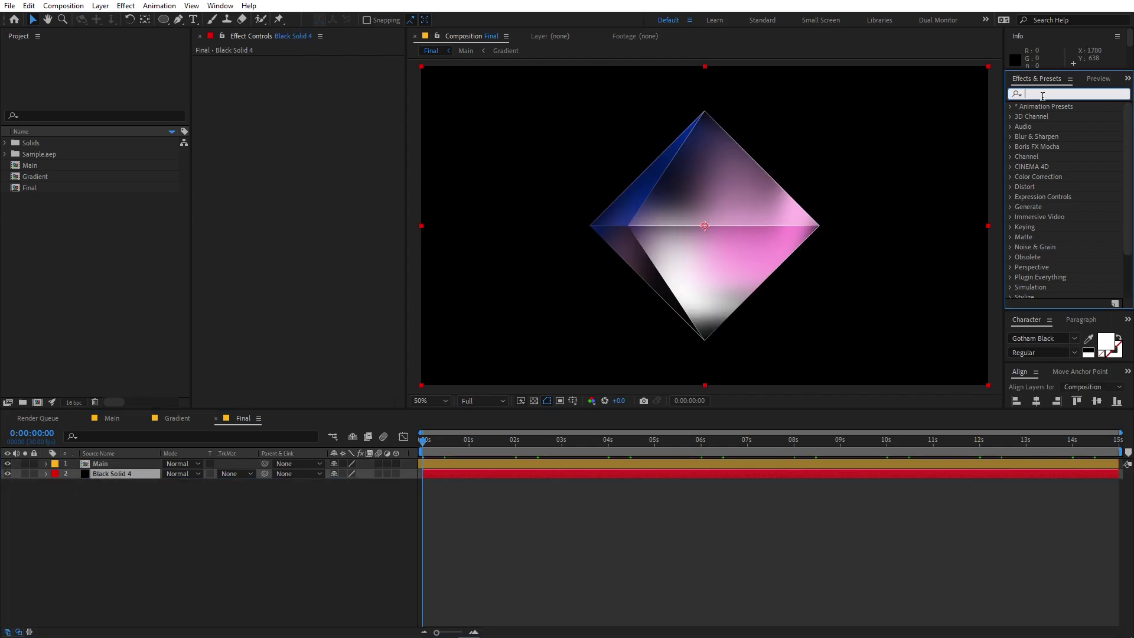
{"action": "type", "text": "color gr"}
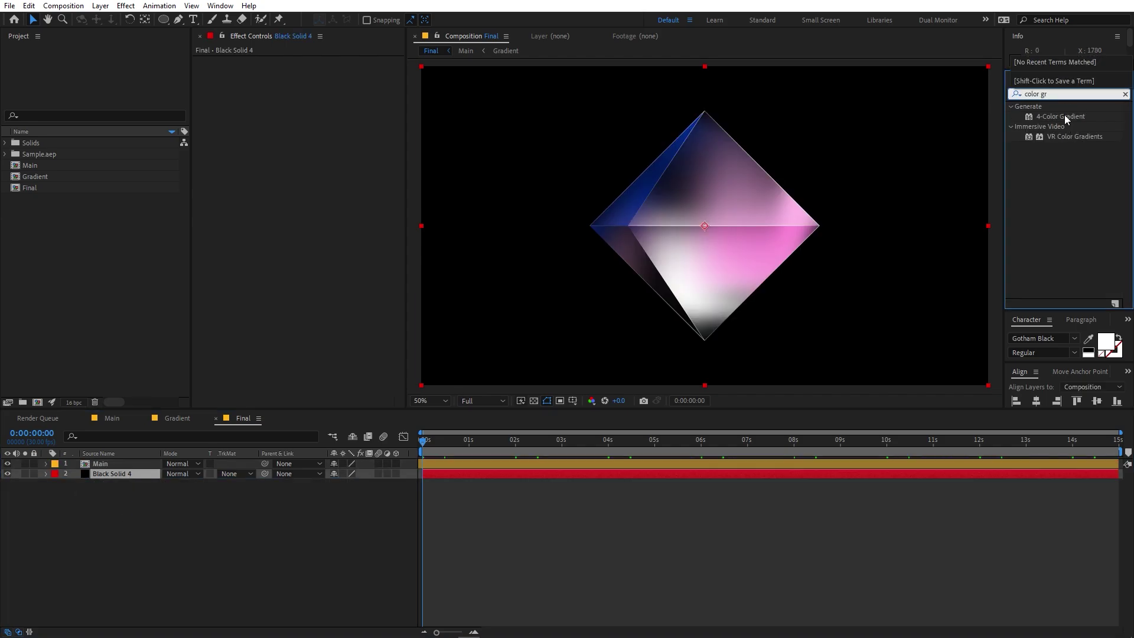
{"action": "left_click_drag", "start_coordinate": [1064, 114], "coordinate": [124, 482]}
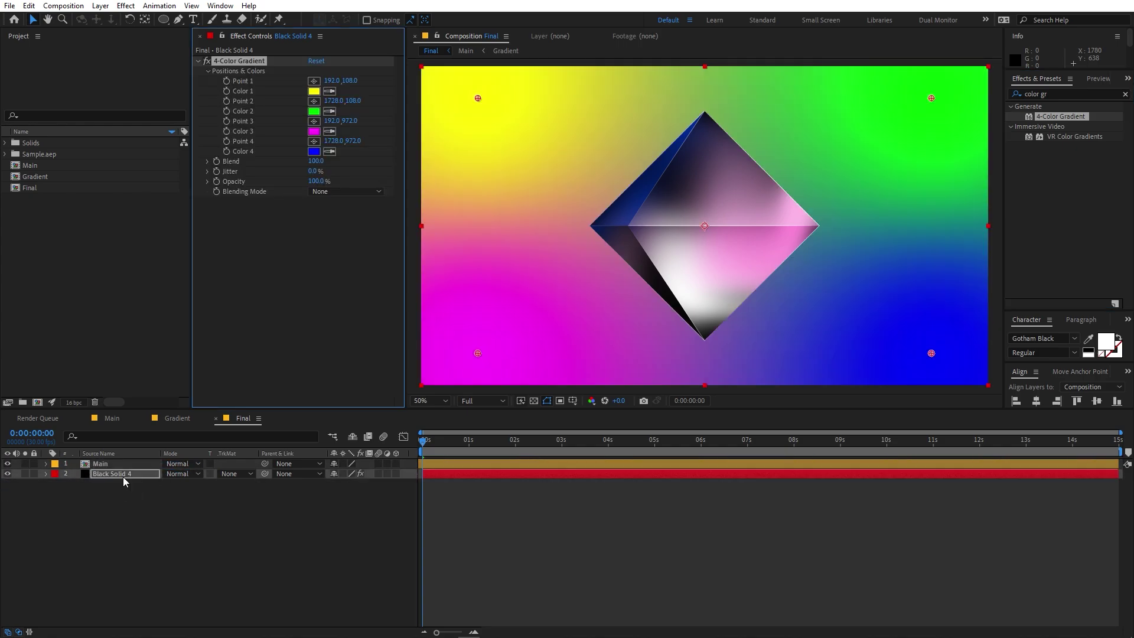
Step: Sample the background gradient's four colors from the diamond: dark blue, near-black, pink and off-white
{"action": "left_click", "coordinate": [329, 91]}
{"action": "left_click", "coordinate": [643, 177]}
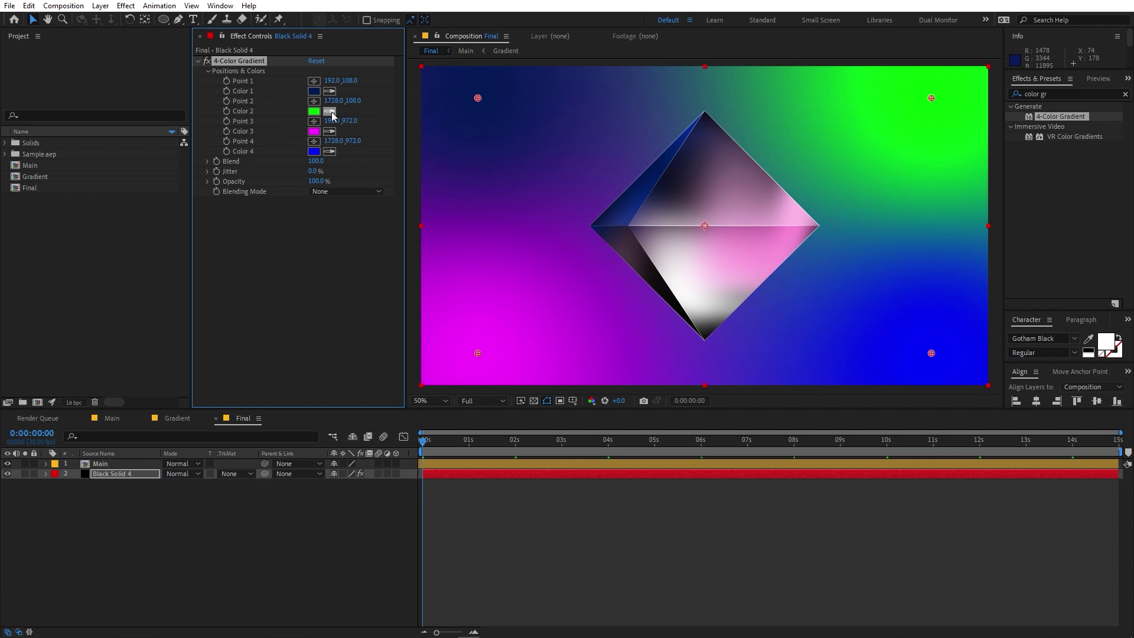
{"action": "left_click", "coordinate": [330, 112]}
{"action": "left_click", "coordinate": [677, 186]}
{"action": "left_click", "coordinate": [329, 131]}
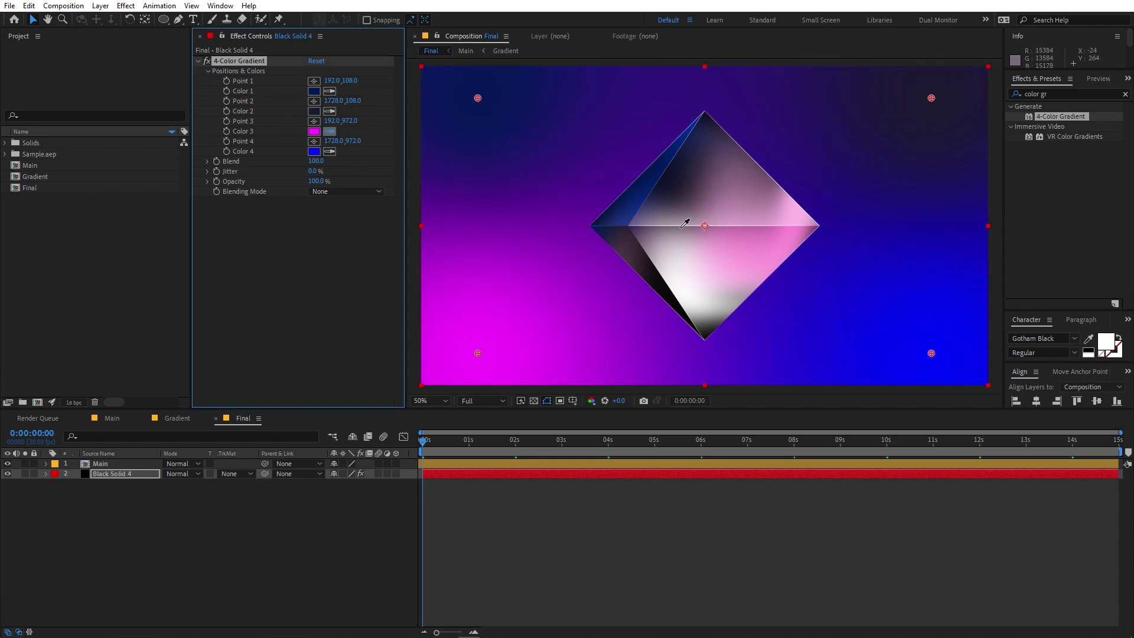
{"action": "left_click", "coordinate": [761, 246]}
{"action": "left_click", "coordinate": [329, 152]}
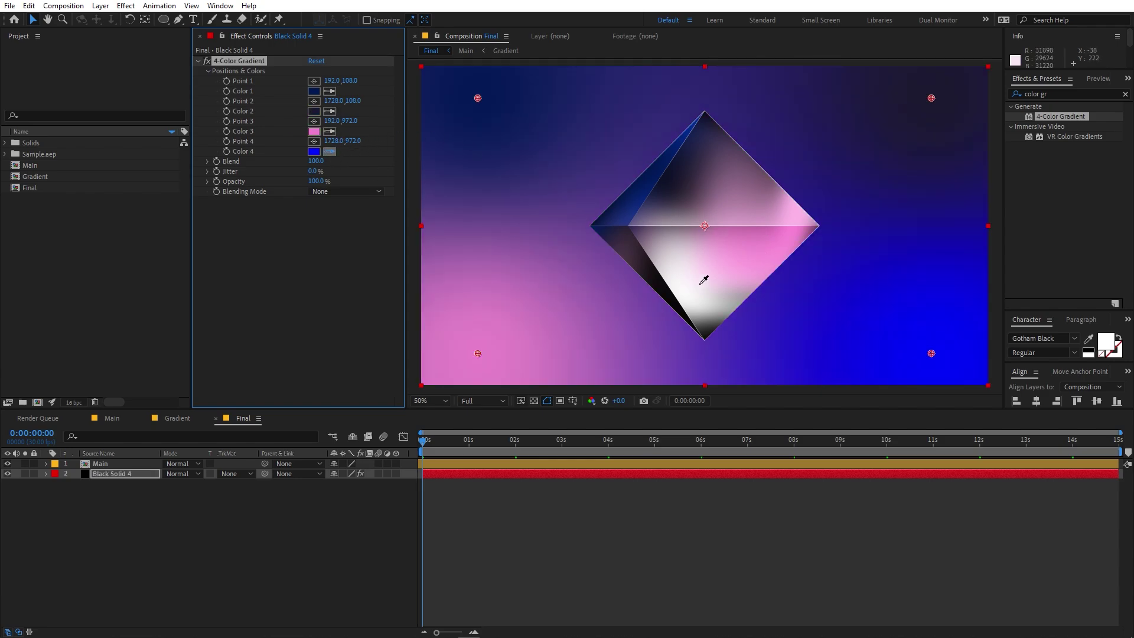
{"action": "left_click", "coordinate": [700, 287]}
{"action": "left_click", "coordinate": [543, 522]}
{"action": "scroll", "coordinate": [755, 240], "scroll_direction": "down", "scroll_amount": 2}
{"action": "scroll", "coordinate": [755, 238], "scroll_direction": "up", "scroll_amount": 2}
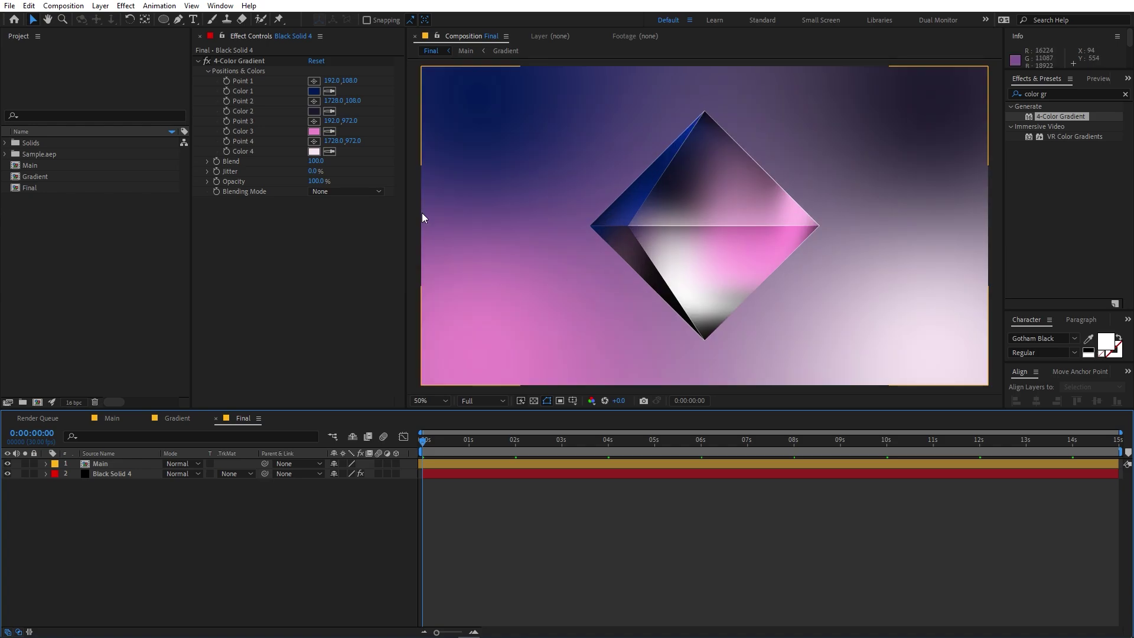
Step: Add an adjustment layer above Main and apply a Glow effect with radius 28 and intensity 0.1
{"action": "right_click", "coordinate": [114, 517]}
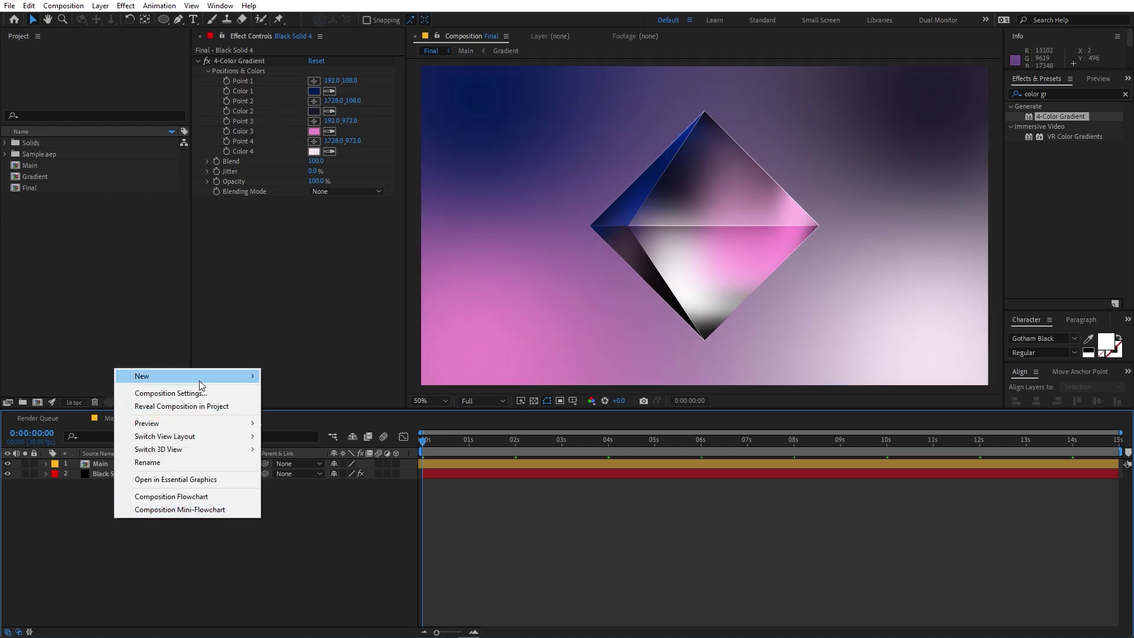
{"action": "mouse_move", "coordinate": [199, 381]}
{"action": "left_click", "coordinate": [331, 469]}
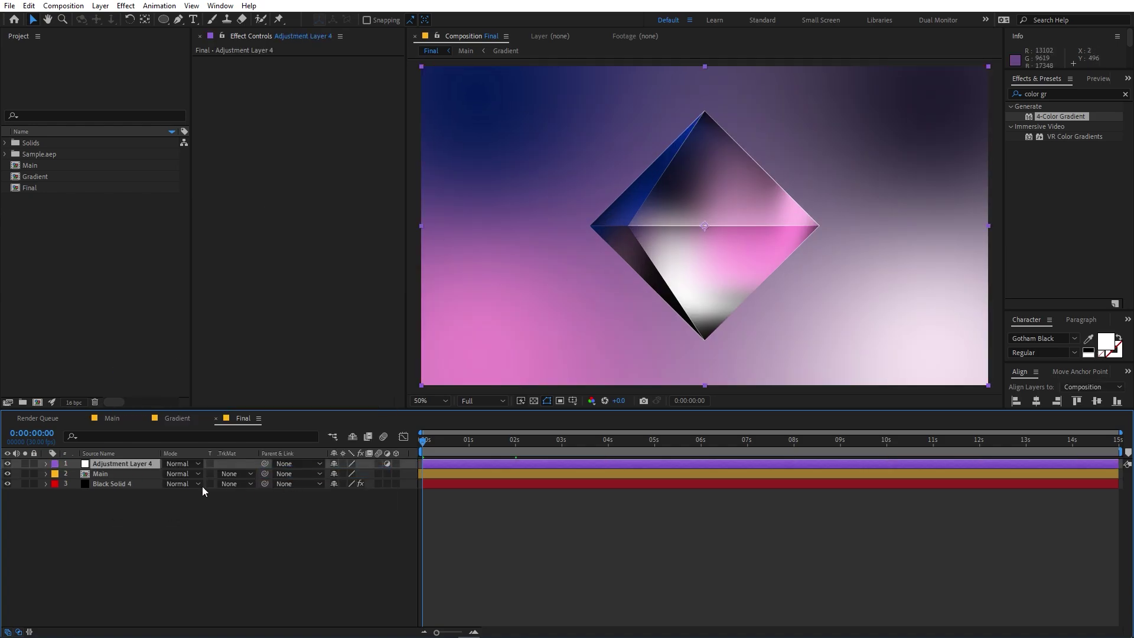
{"action": "left_click", "coordinate": [1048, 94]}
{"action": "type", "text": "glow"}
{"action": "left_click_drag", "start_coordinate": [1054, 207], "coordinate": [124, 464]}
{"action": "left_click_drag", "start_coordinate": [321, 92], "coordinate": [251, 110]}
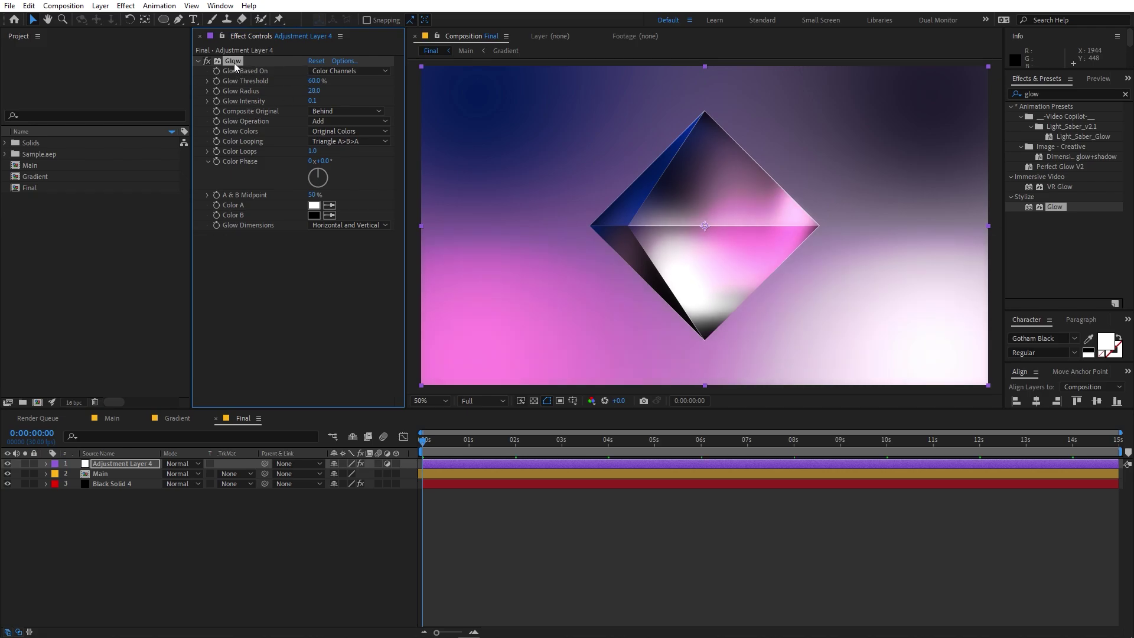
Step: Duplicate the Glow effect with threshold 93.7%, radius 339 and intensity 0.2, and compare the image with the adjustment layer off and on
{"action": "key", "text": "ctrl+d"}
{"action": "mouse_move", "coordinate": [316, 265]}
{"action": "left_mouse_down"}
{"action": "mouse_move", "coordinate": [520, 277]}
{"action": "mouse_move", "coordinate": [315, 276]}
{"action": "left_mouse_up"}
{"action": "left_click_drag", "start_coordinate": [314, 255], "coordinate": [365, 265]}
{"action": "left_click", "coordinate": [7, 463]}
{"action": "left_click", "coordinate": [7, 464]}
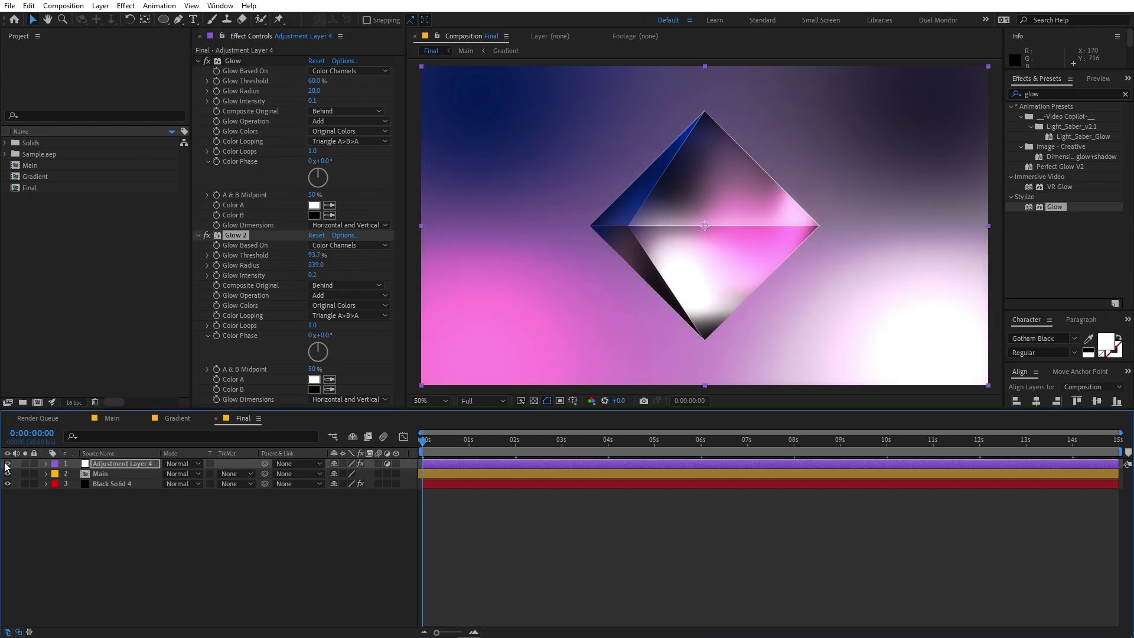
{"action": "left_click", "coordinate": [7, 463]}
{"action": "left_click", "coordinate": [8, 463]}
Step: Duplicate the second Glow effect, increase the copy's radius, raise its intensity to 0.9 and adjust its threshold on a frame near 1:18
{"action": "left_click", "coordinate": [233, 237]}
{"action": "key", "text": "ctrl+d"}
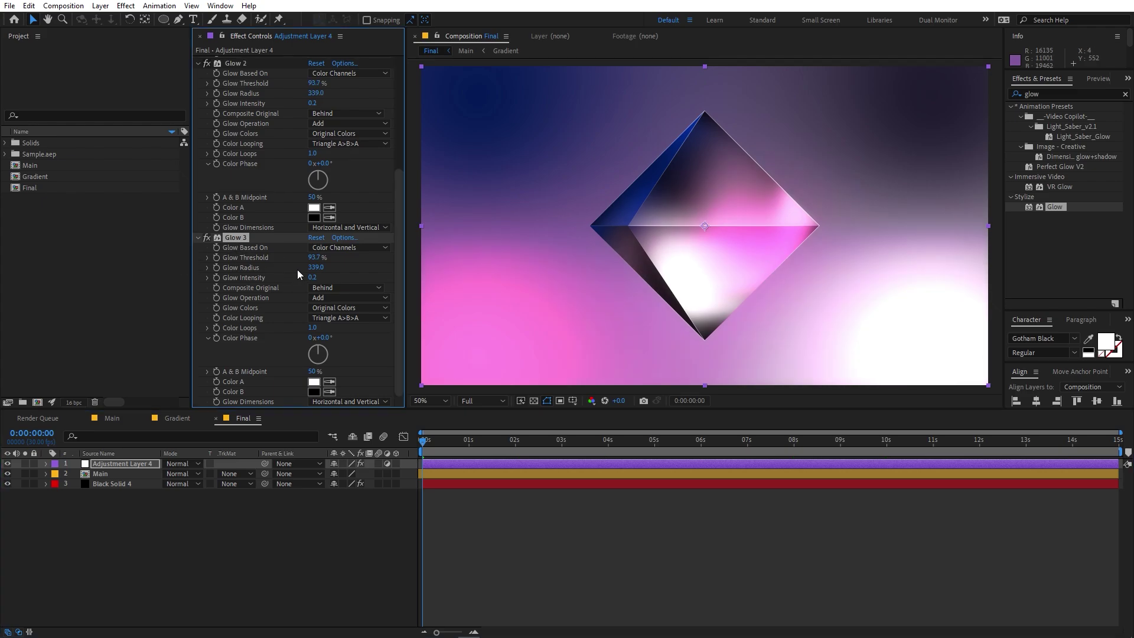
{"action": "scroll", "coordinate": [294, 288], "scroll_direction": "up", "scroll_amount": 1}
{"action": "left_click_drag", "start_coordinate": [313, 307], "coordinate": [331, 307]}
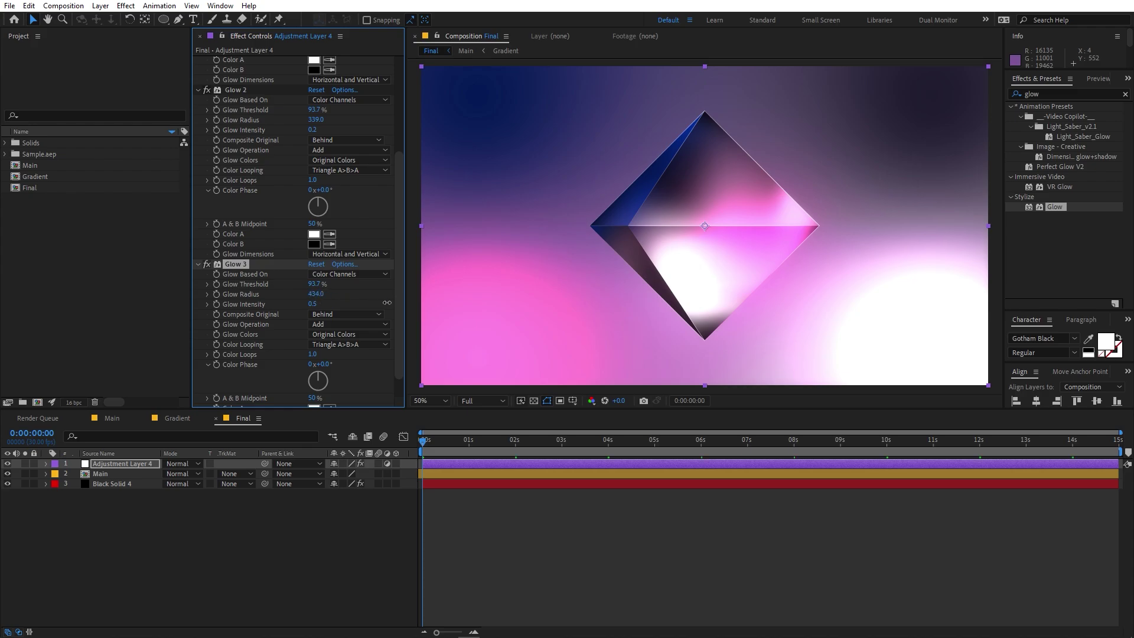
{"action": "left_click_drag", "start_coordinate": [424, 440], "coordinate": [492, 445]}
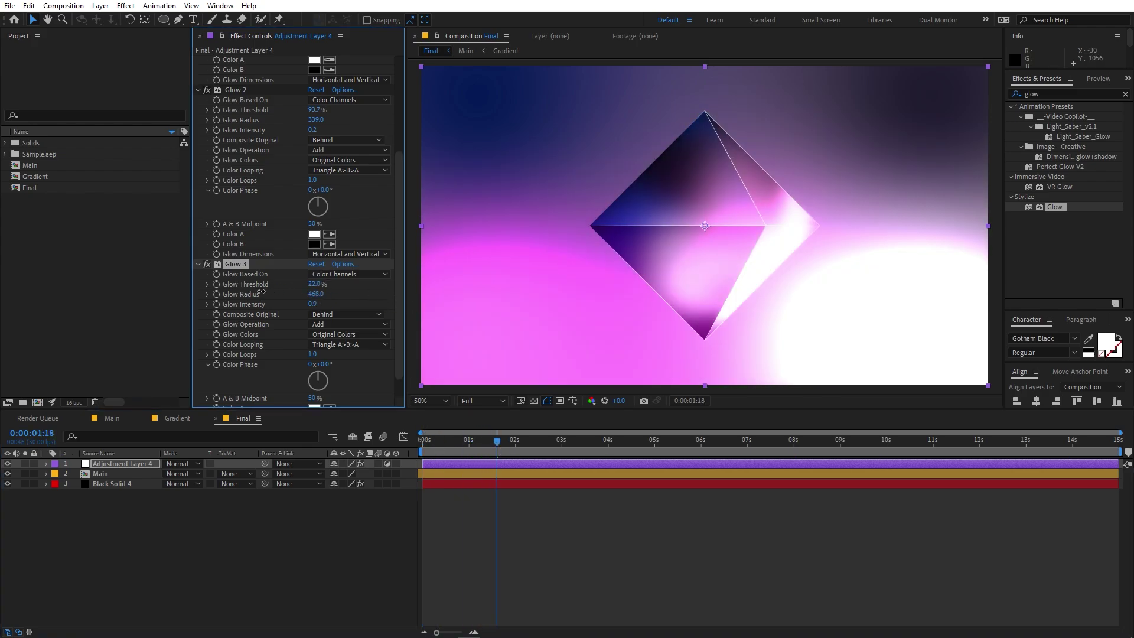
{"action": "left_click_drag", "start_coordinate": [261, 292], "coordinate": [394, 298]}
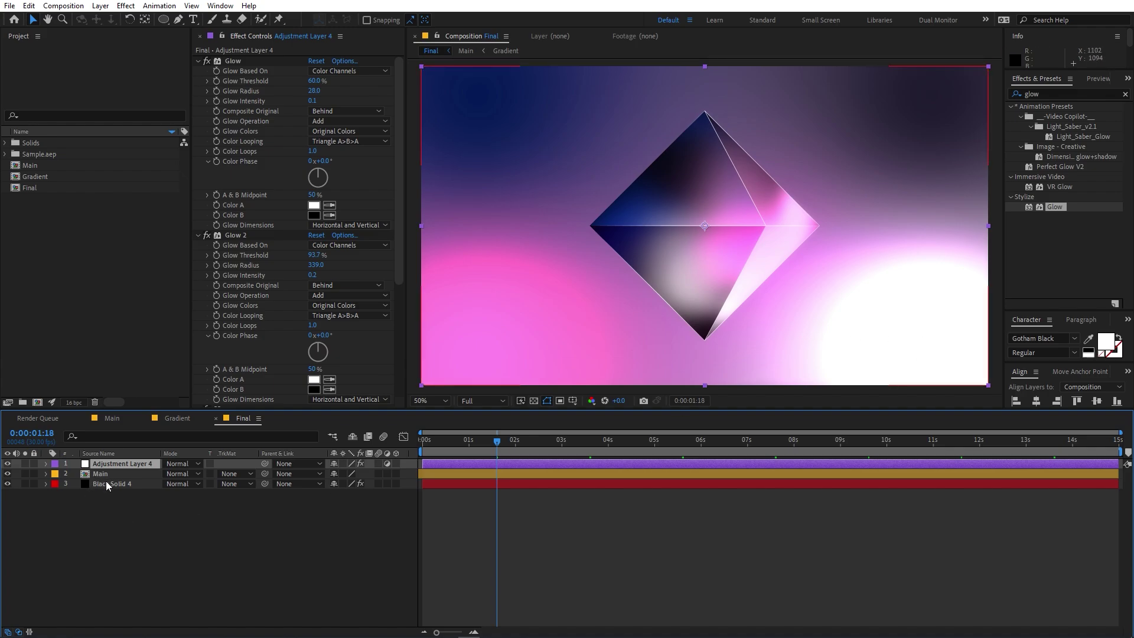
Step: Move the background gradient's white point to about 2444, 1460 and its pink point to about -236, 1496, and preview the animation
{"action": "left_click", "coordinate": [105, 483]}
{"action": "left_click", "coordinate": [231, 62]}
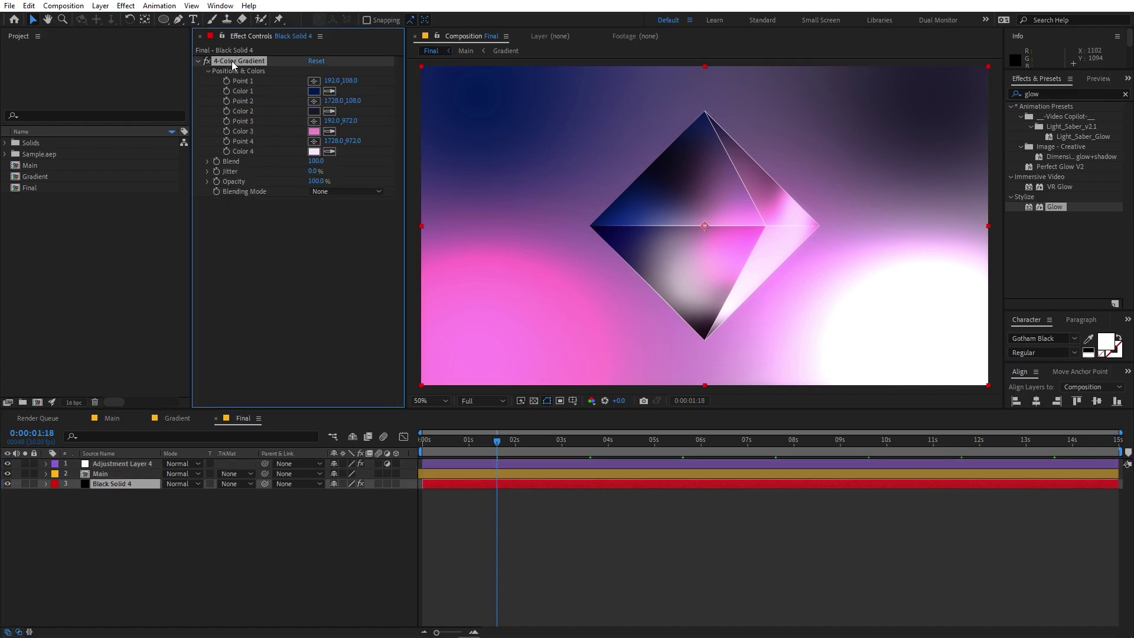
{"action": "scroll", "coordinate": [629, 253], "scroll_direction": "down", "scroll_amount": 2}
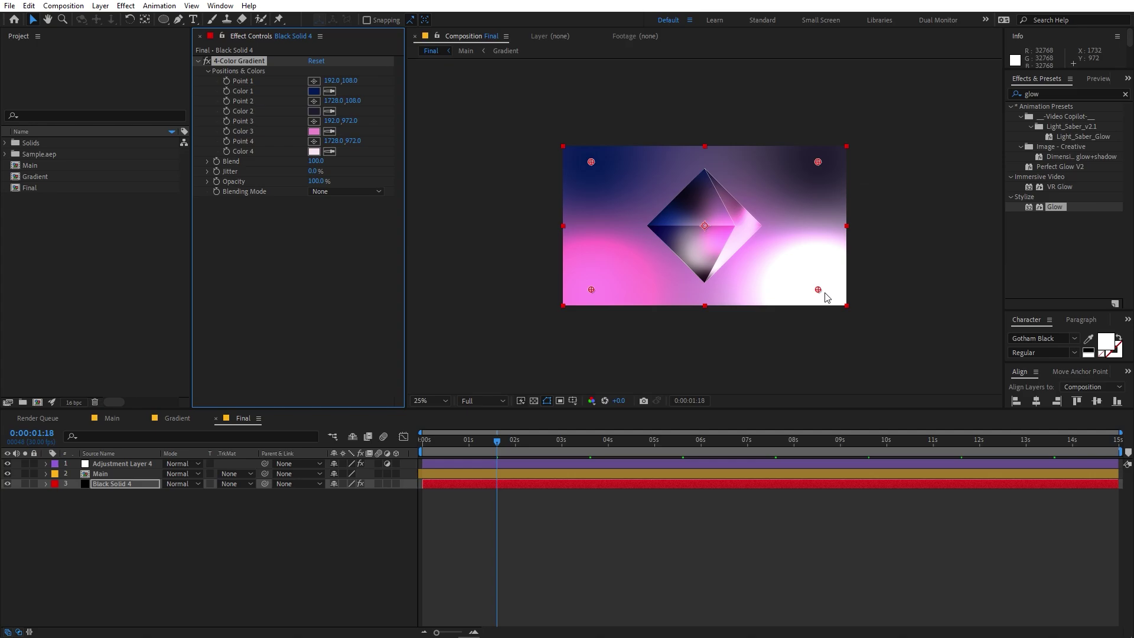
{"action": "left_click_drag", "start_coordinate": [817, 289], "coordinate": [929, 363]}
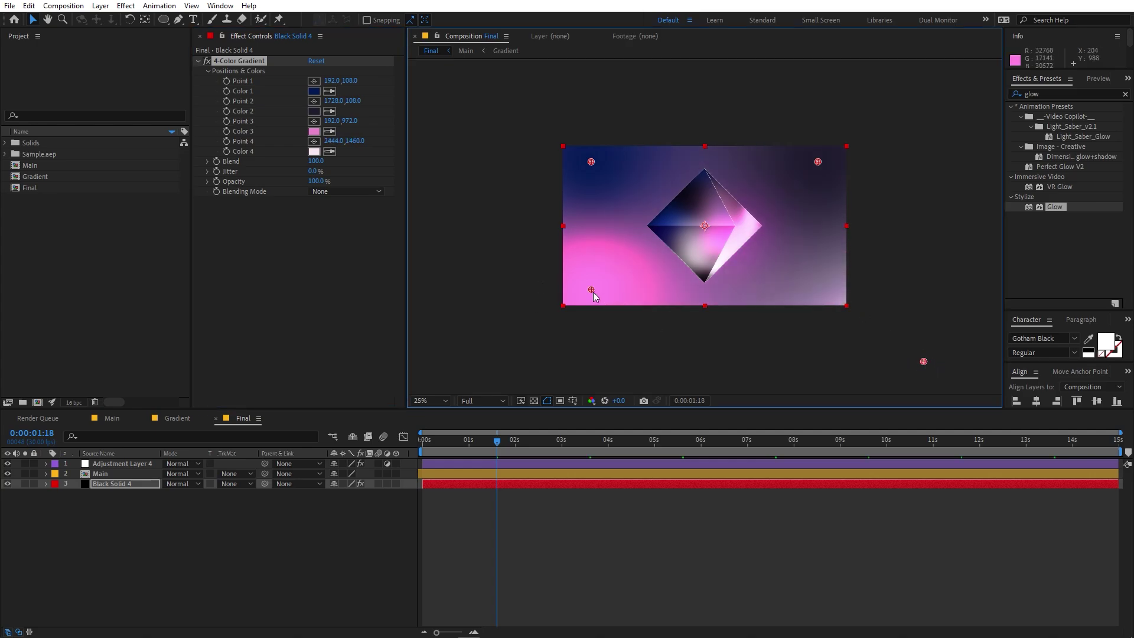
{"action": "left_click_drag", "start_coordinate": [593, 292], "coordinate": [527, 368]}
{"action": "key", "text": "period"}
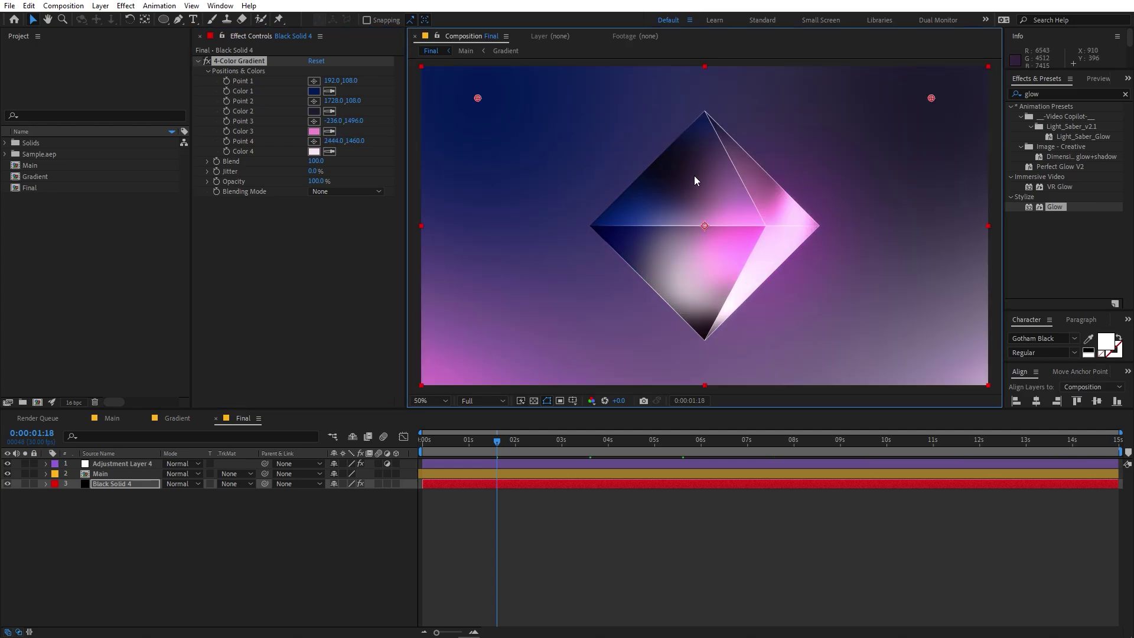
{"action": "scroll", "coordinate": [742, 232], "scroll_direction": "down", "scroll_amount": 2}
{"action": "scroll", "coordinate": [742, 233], "scroll_direction": "up", "scroll_amount": 2}
{"action": "key", "text": "space"}
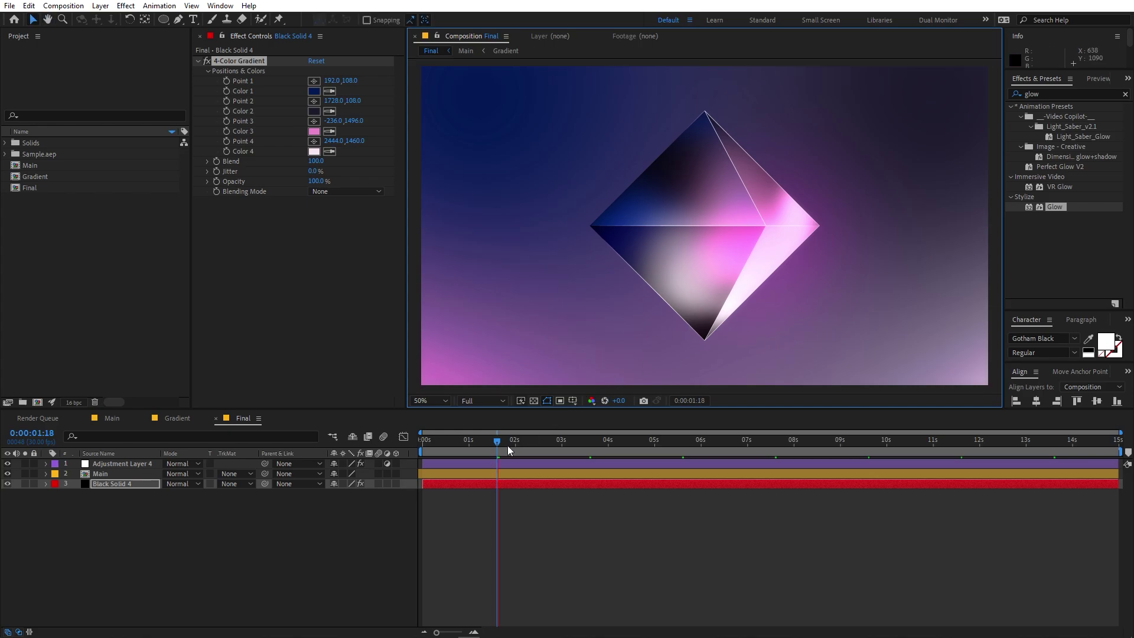
{"action": "key", "text": "space"}
Step: Lower the adjustment layer's opacity to 53% and preview the softened glow
{"action": "left_click", "coordinate": [127, 464]}
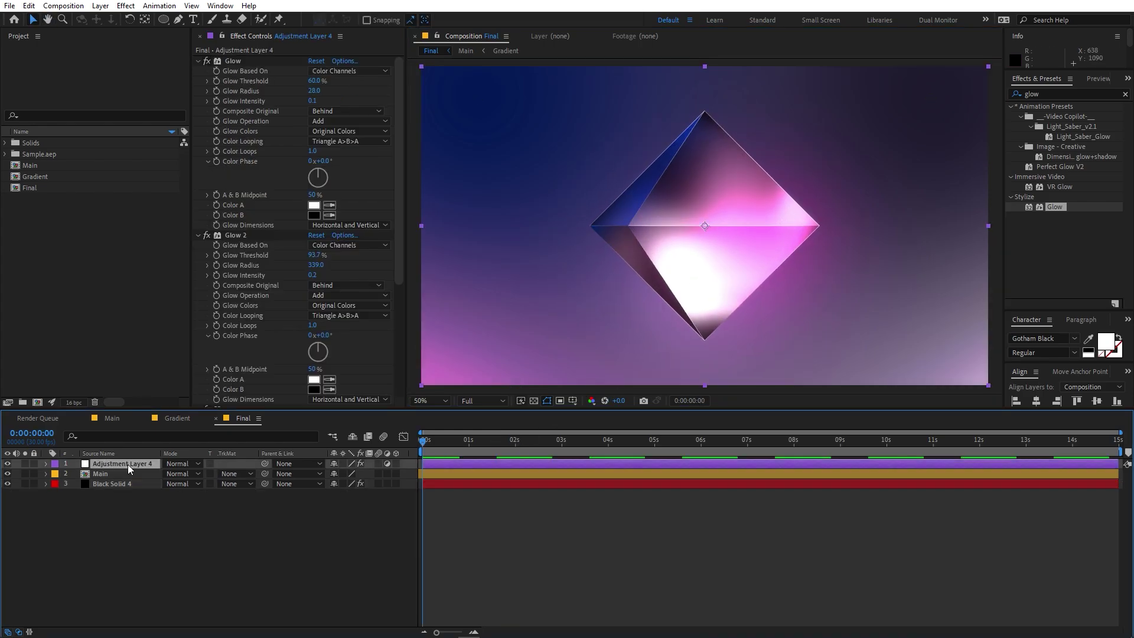
{"action": "key", "text": "t"}
{"action": "left_click_drag", "start_coordinate": [337, 473], "coordinate": [313, 473]}
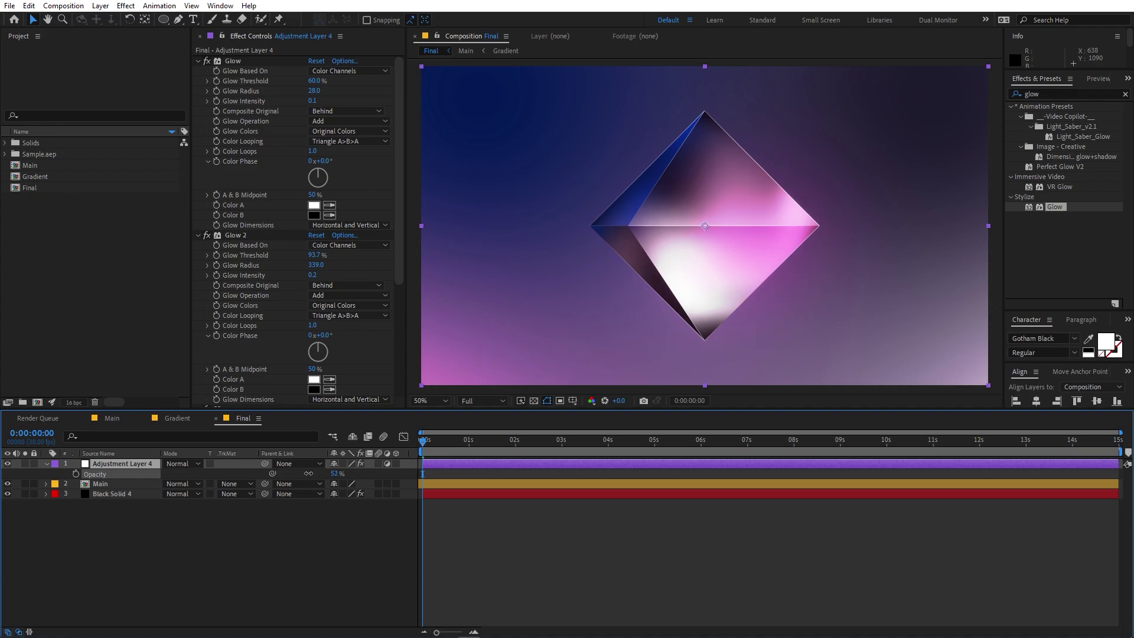
{"action": "left_click", "coordinate": [338, 535]}
{"action": "scroll", "coordinate": [649, 220], "scroll_direction": "down", "scroll_amount": 1}
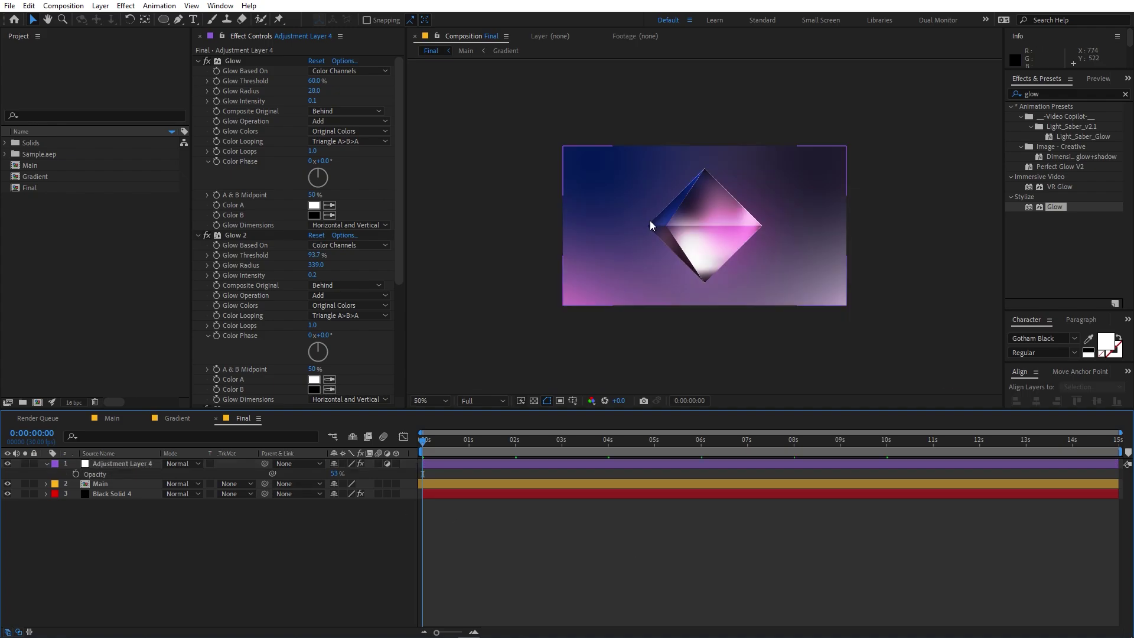
{"action": "scroll", "coordinate": [650, 221], "scroll_direction": "up", "scroll_amount": 1}
{"action": "key", "text": "space"}
{"action": "scroll", "coordinate": [699, 182], "scroll_direction": "down", "scroll_amount": 1}
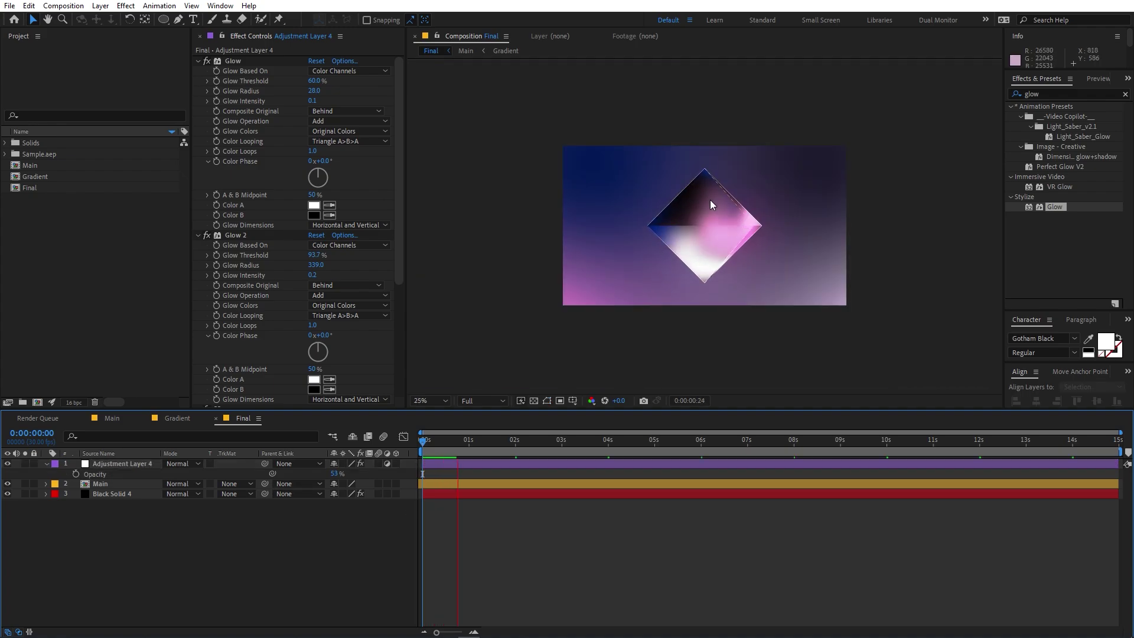
{"action": "scroll", "coordinate": [710, 199], "scroll_direction": "up", "scroll_amount": 1}
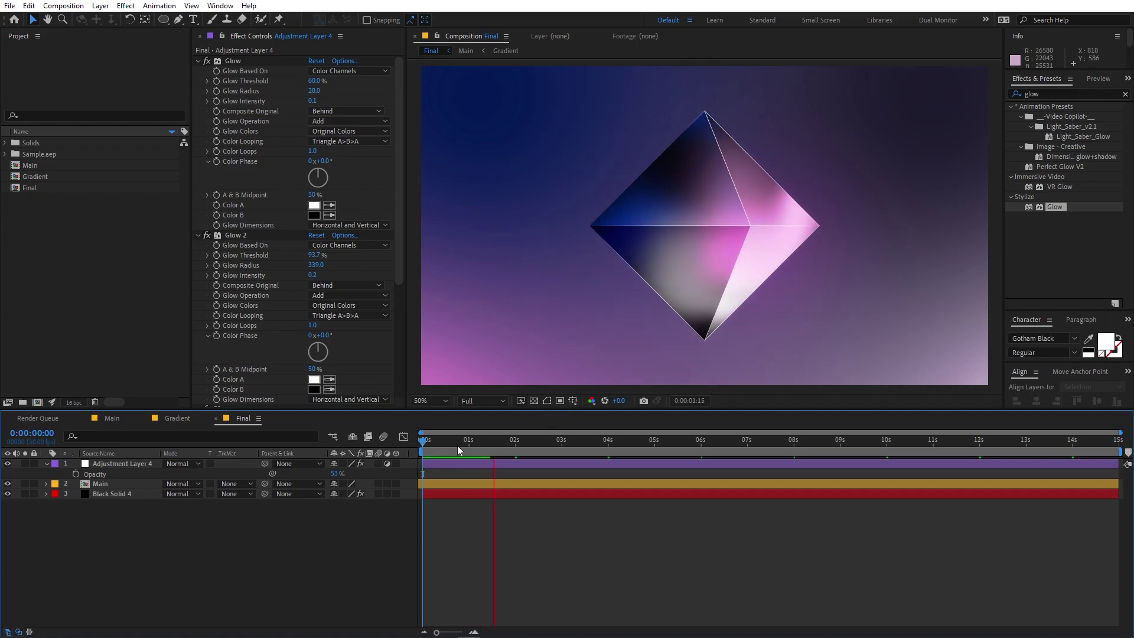
{"action": "key", "text": "space"}
Step: Keyframe the Main layer's Position at 960, 611 at the start and 960, 471 at 2 seconds
{"action": "left_click", "coordinate": [101, 484]}
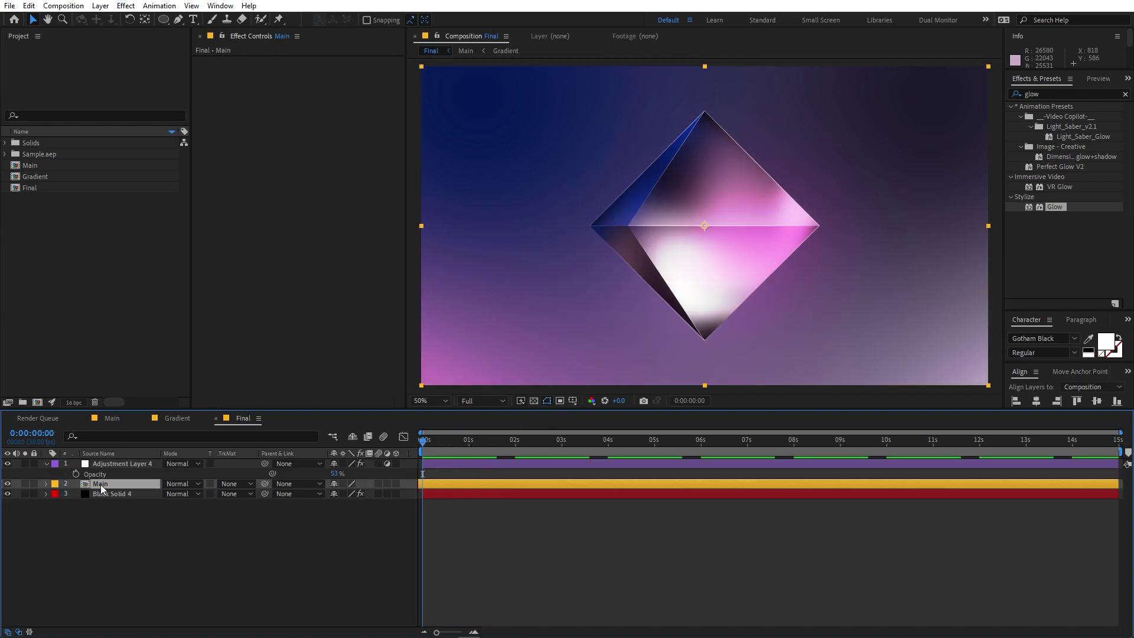
{"action": "key", "text": "p"}
{"action": "left_click", "coordinate": [75, 494]}
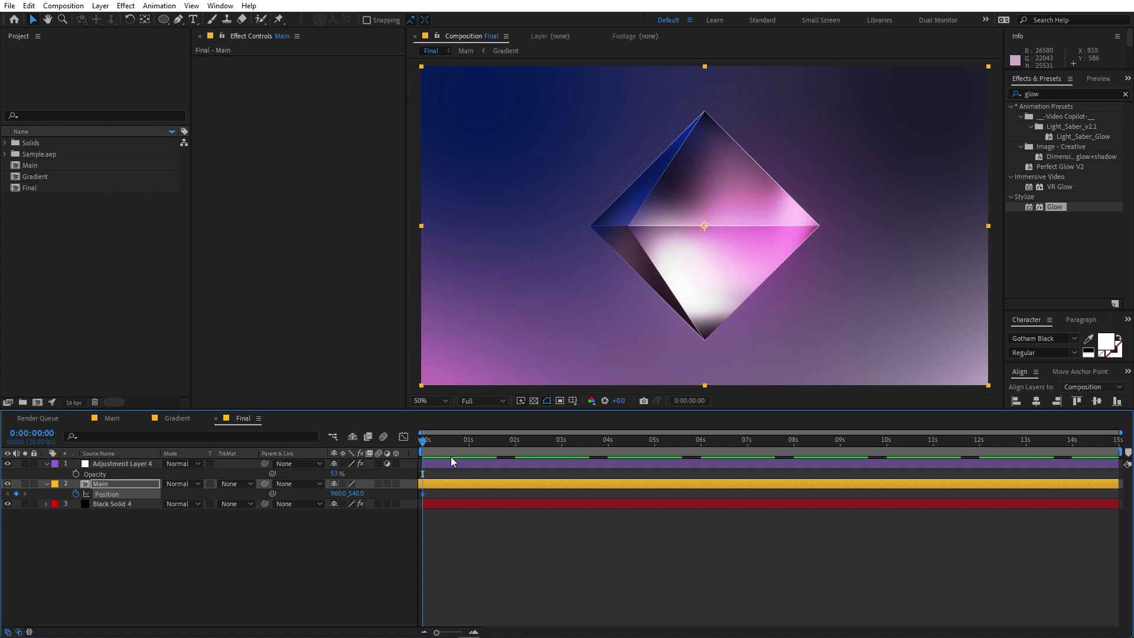
{"action": "left_click_drag", "start_coordinate": [356, 492], "coordinate": [398, 492]}
{"action": "left_click_drag", "start_coordinate": [458, 438], "coordinate": [515, 454]}
{"action": "left_click_drag", "start_coordinate": [356, 493], "coordinate": [273, 497]}
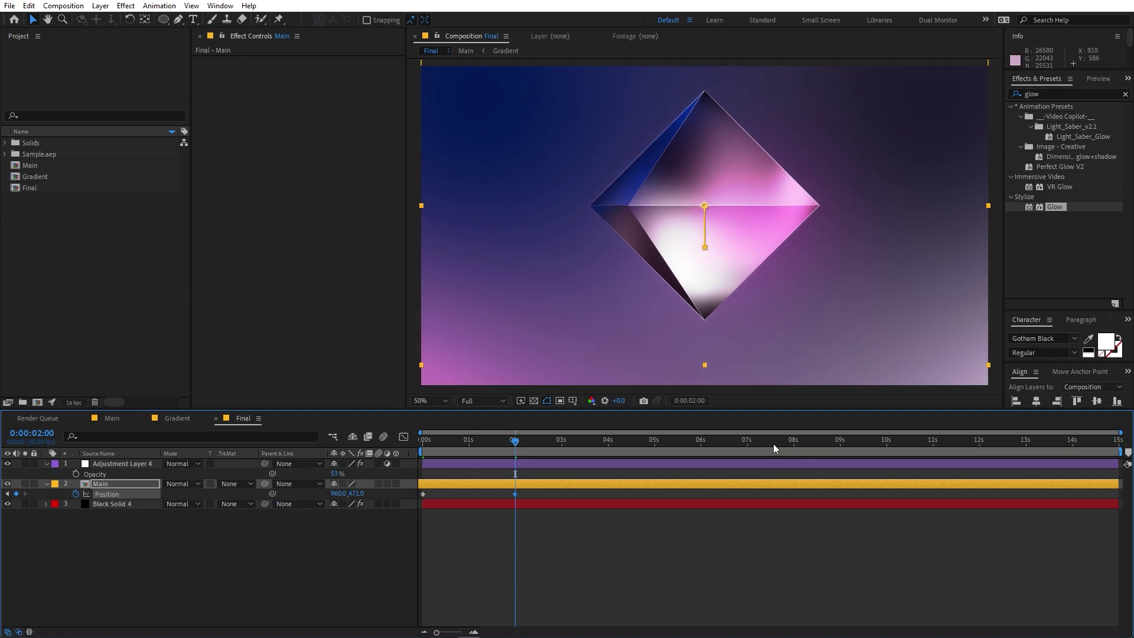
Step: Copy the Main layer's first Position keyframe to 4 seconds and select all three Position keyframes
{"action": "left_click_drag", "start_coordinate": [597, 442], "coordinate": [609, 446]}
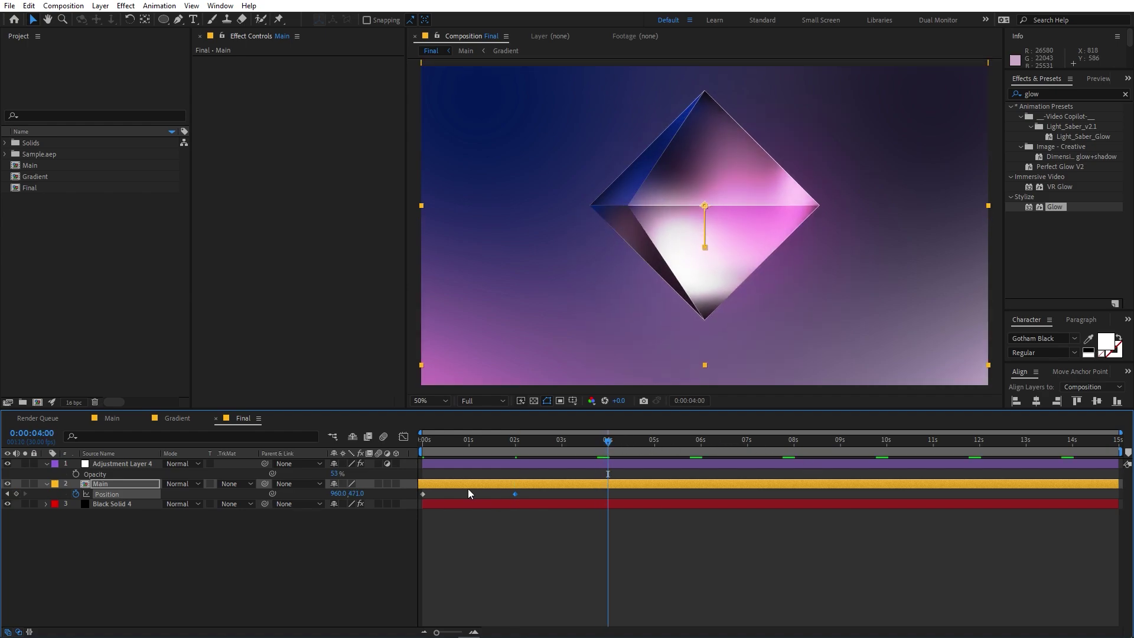
{"action": "left_click_drag", "start_coordinate": [458, 492], "coordinate": [376, 495]}
{"action": "key", "text": "ctrl+c"}
{"action": "key", "text": "ctrl+v"}
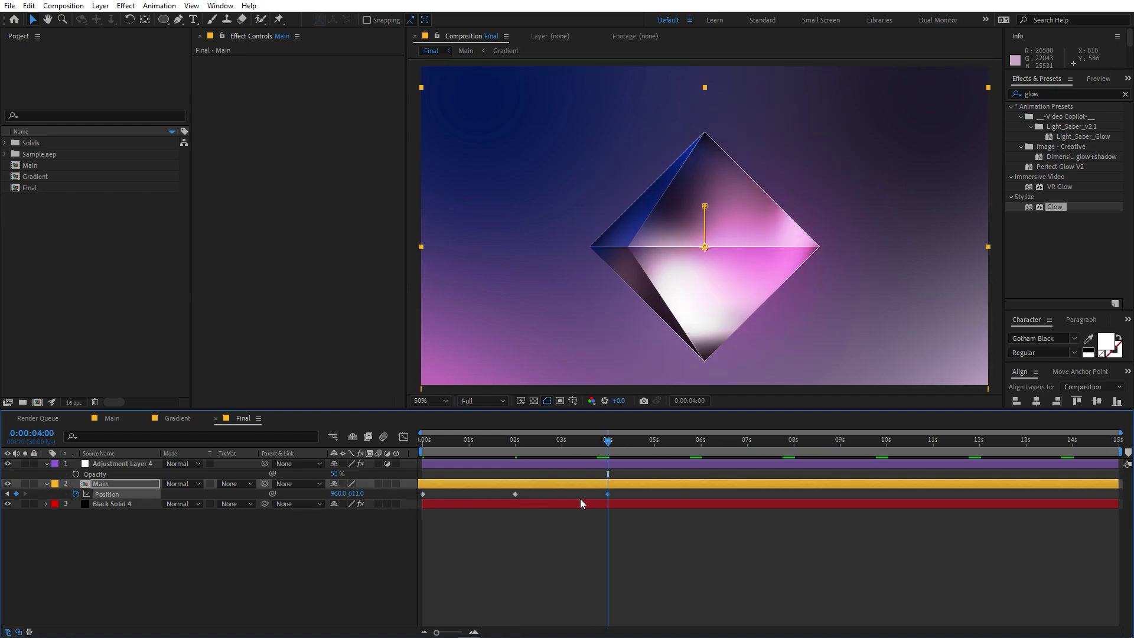
{"action": "left_click_drag", "start_coordinate": [627, 496], "coordinate": [490, 494]}
{"action": "left_click_drag", "start_coordinate": [628, 497], "coordinate": [414, 489]}
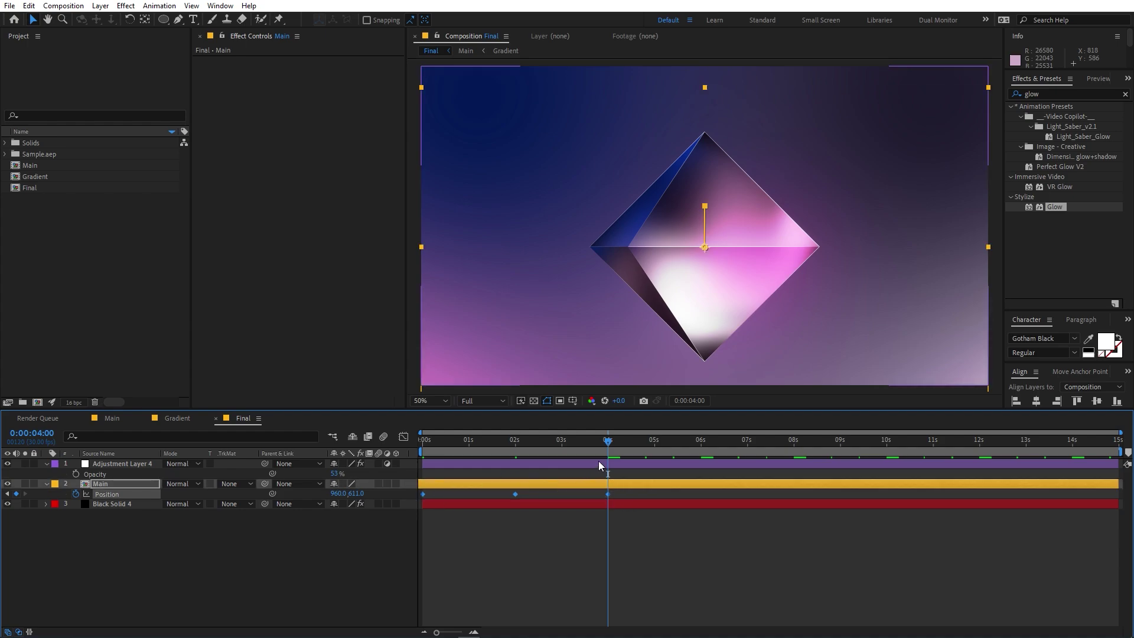
Step: Paste copies of the Main layer's three Position keyframes starting at 4, 8 and 12 seconds, and preview the floating motion
{"action": "key", "text": "ctrl+c"}
{"action": "key", "text": "ctrl+v"}
{"action": "key", "text": "ctrl+v"}
{"action": "left_click_drag", "start_coordinate": [623, 438], "coordinate": [979, 442]}
{"action": "key", "text": "ctrl+v"}
{"action": "left_click_drag", "start_coordinate": [979, 443], "coordinate": [422, 443]}
{"action": "key", "text": "space"}
{"action": "left_click", "coordinate": [641, 555]}
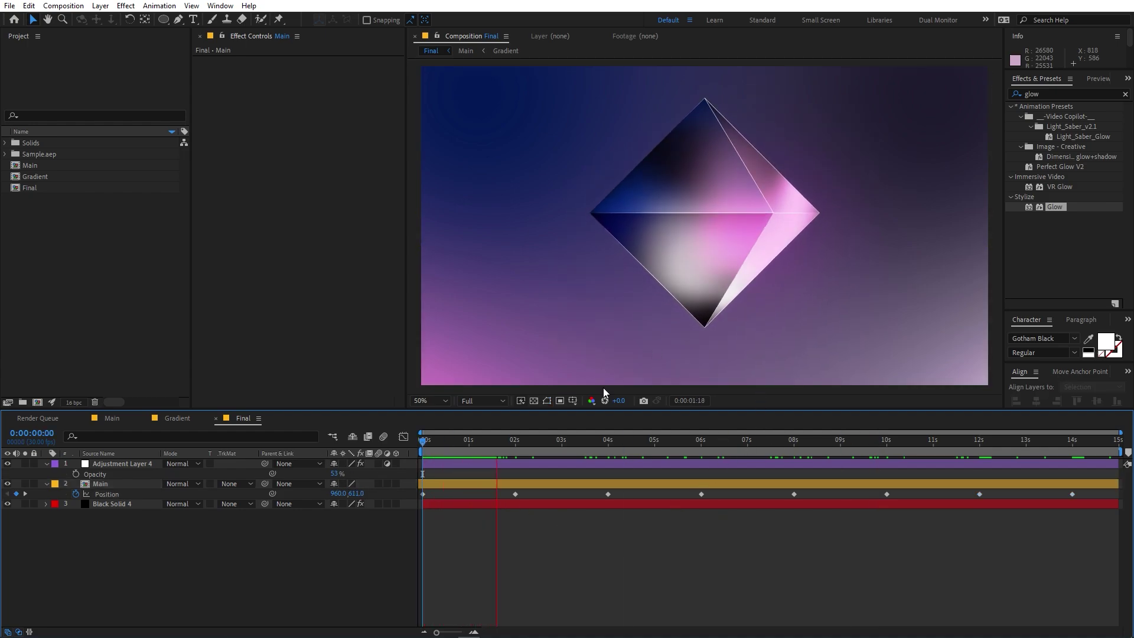
{"action": "key", "text": "space"}
Step: Add a text layer reading DIAMOND to the Final composition and preview the animation
{"action": "left_click", "coordinate": [194, 20]}
{"action": "left_click", "coordinate": [618, 248]}
{"action": "type", "text": "DI"}
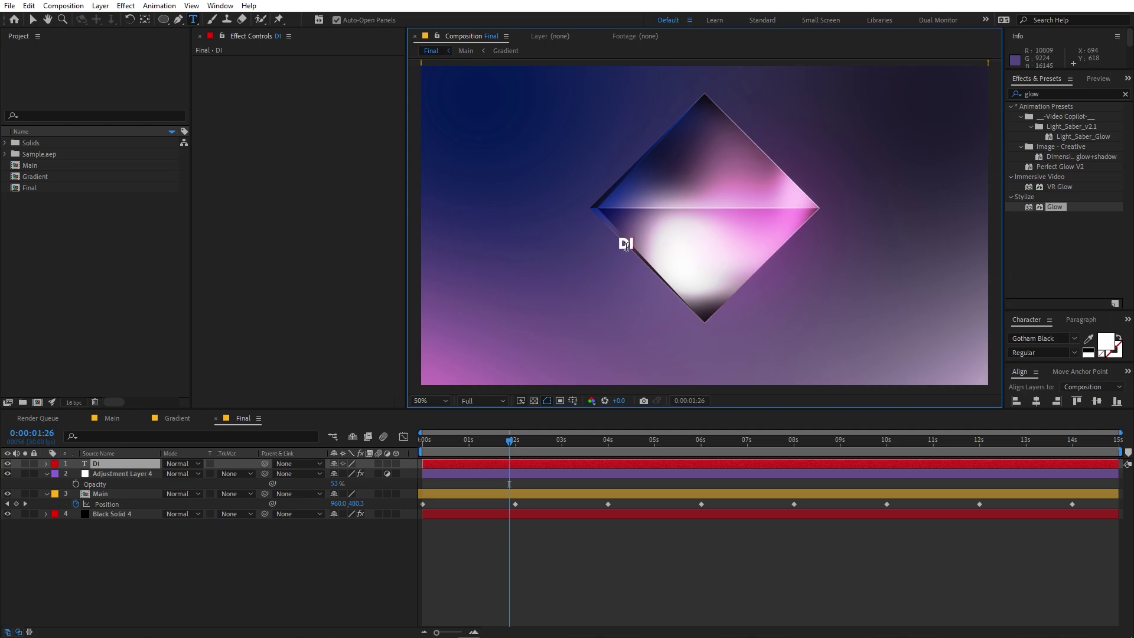
{"action": "type", "text": "AMOND"}
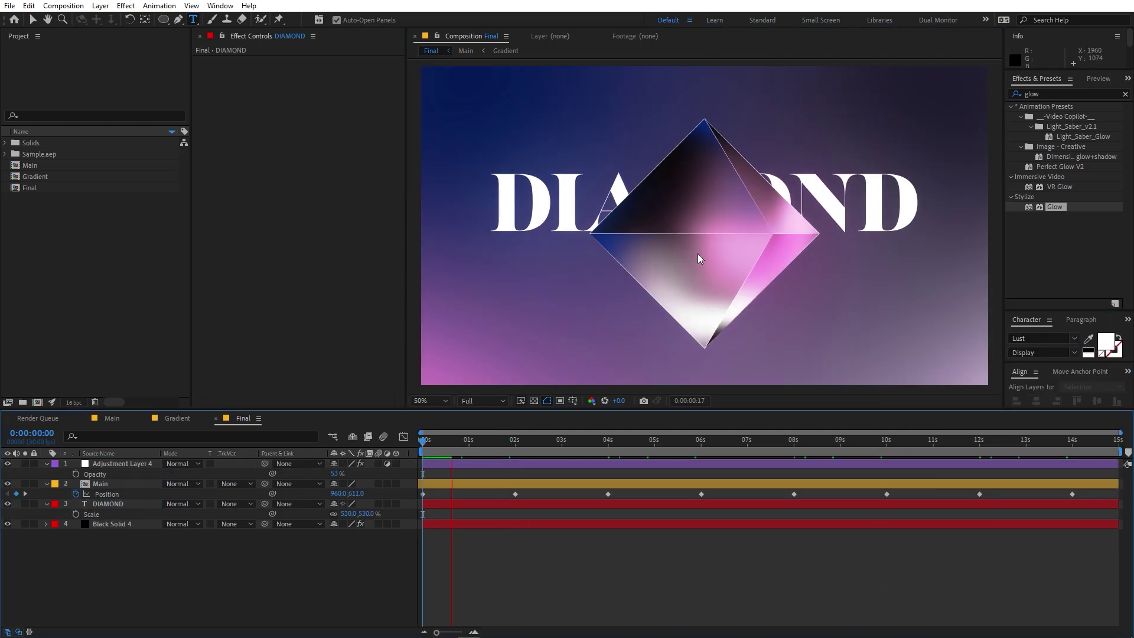
{"action": "scroll", "coordinate": [697, 254], "scroll_direction": "down", "scroll_amount": 2}
{"action": "scroll", "coordinate": [698, 253], "scroll_direction": "up", "scroll_amount": 2}
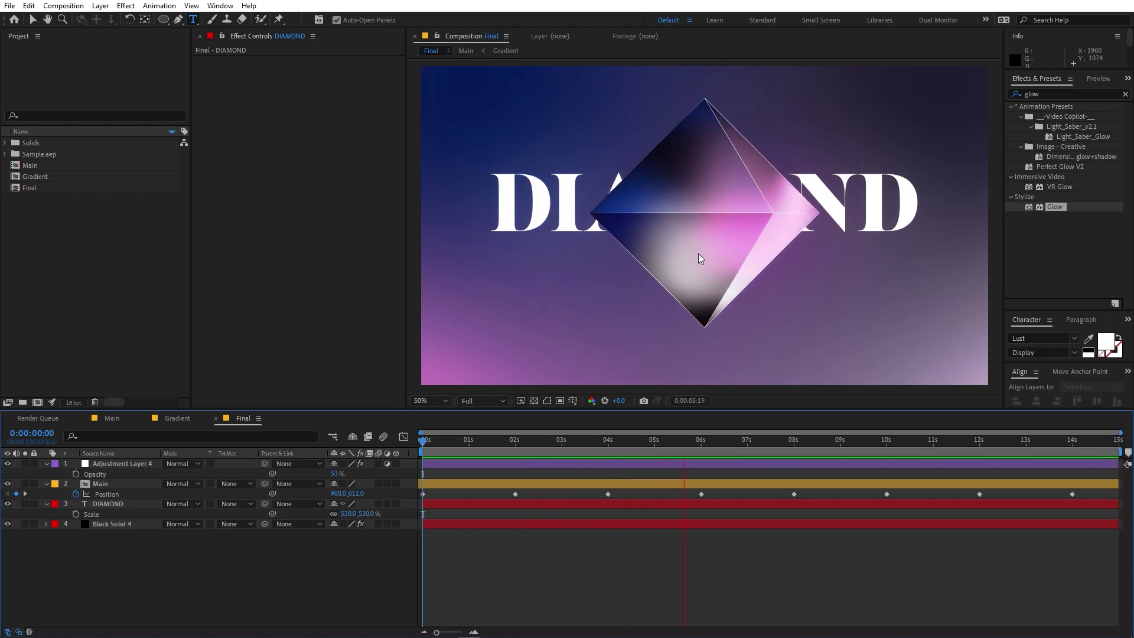
{"action": "key", "text": "space"}
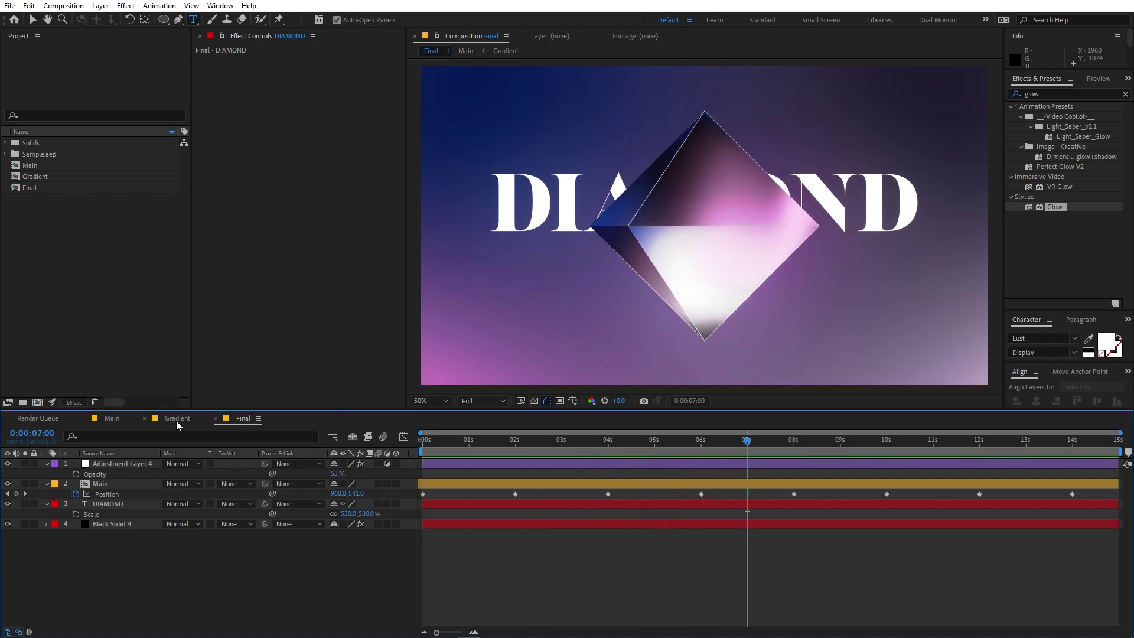
Step: Try a crimson and pale-yellow color scheme on the Gradient composition's shapes and preview it in the Final composition
{"action": "left_click", "coordinate": [176, 418]}
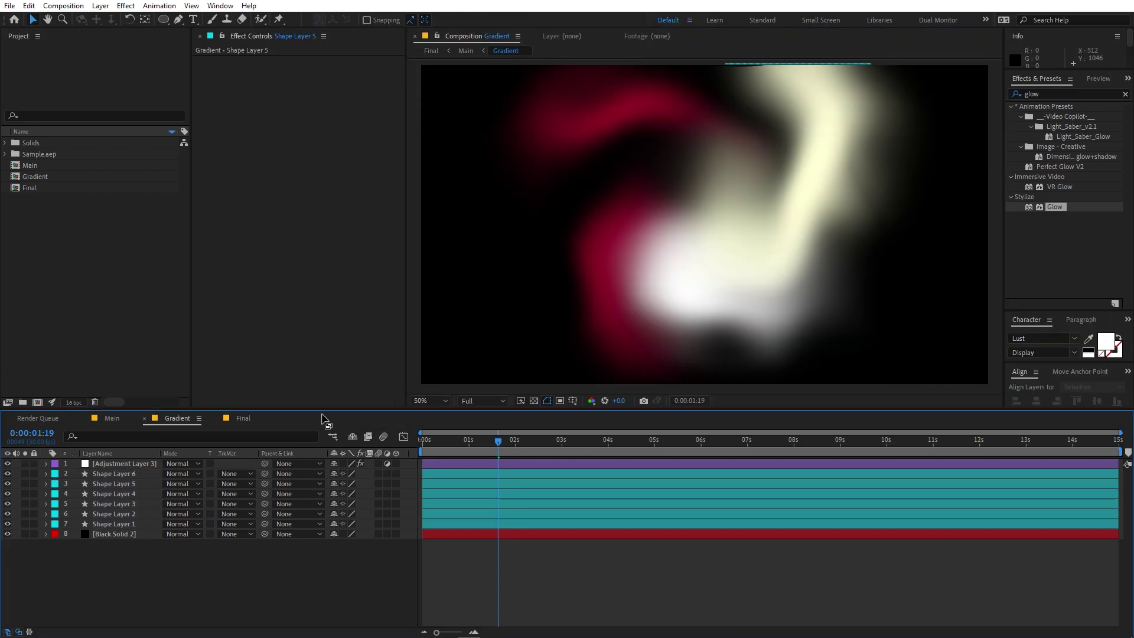
{"action": "left_click", "coordinate": [240, 418]}
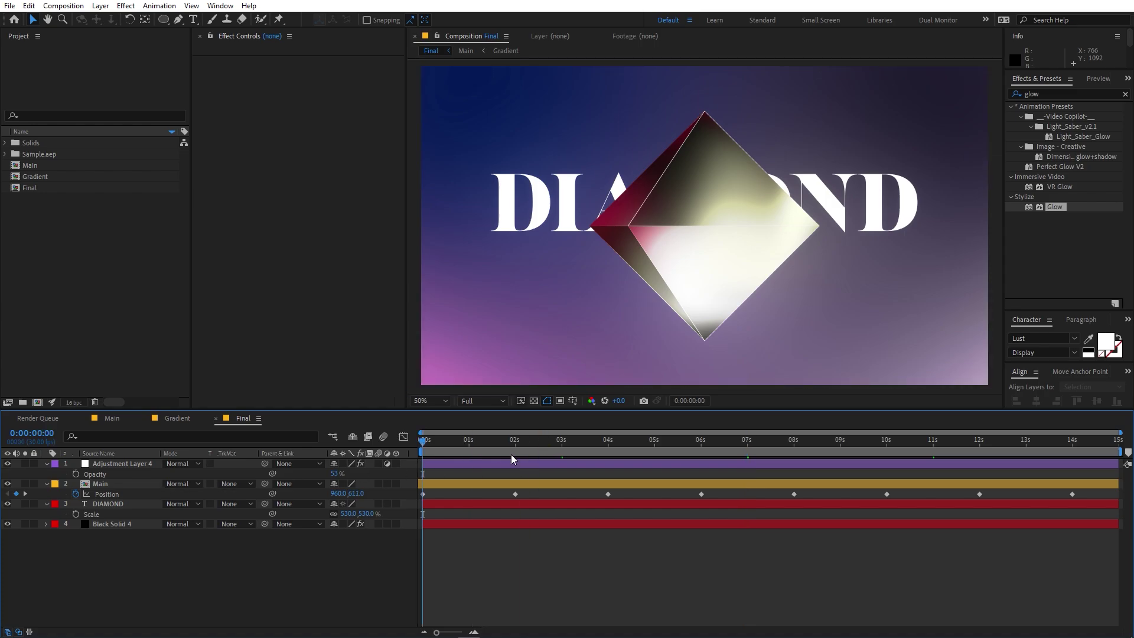
{"action": "key", "text": "space"}
{"action": "scroll", "coordinate": [656, 261], "scroll_direction": "down", "scroll_amount": 2}
{"action": "scroll", "coordinate": [656, 261], "scroll_direction": "up", "scroll_amount": 2}
{"action": "key", "text": "space"}
Step: Try matching the background's 4-Color Gradient to the recolored diamond, sampling dark red from it for Color 1
{"action": "left_click", "coordinate": [112, 524]}
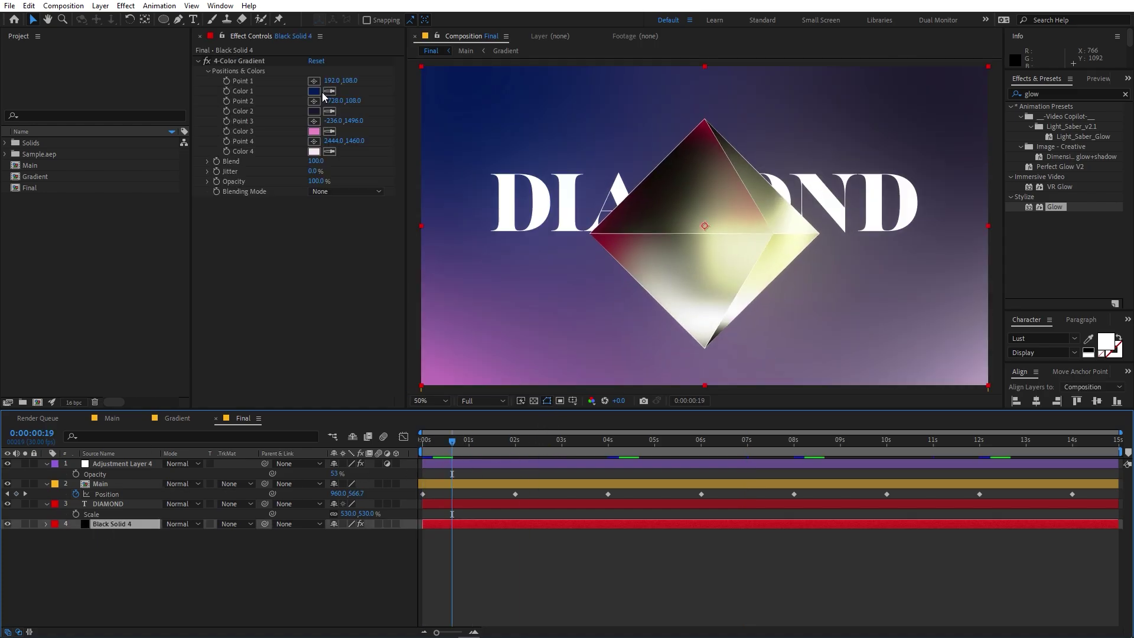
{"action": "left_click", "coordinate": [329, 90]}
{"action": "left_click", "coordinate": [700, 132]}
{"action": "left_click", "coordinate": [631, 565]}
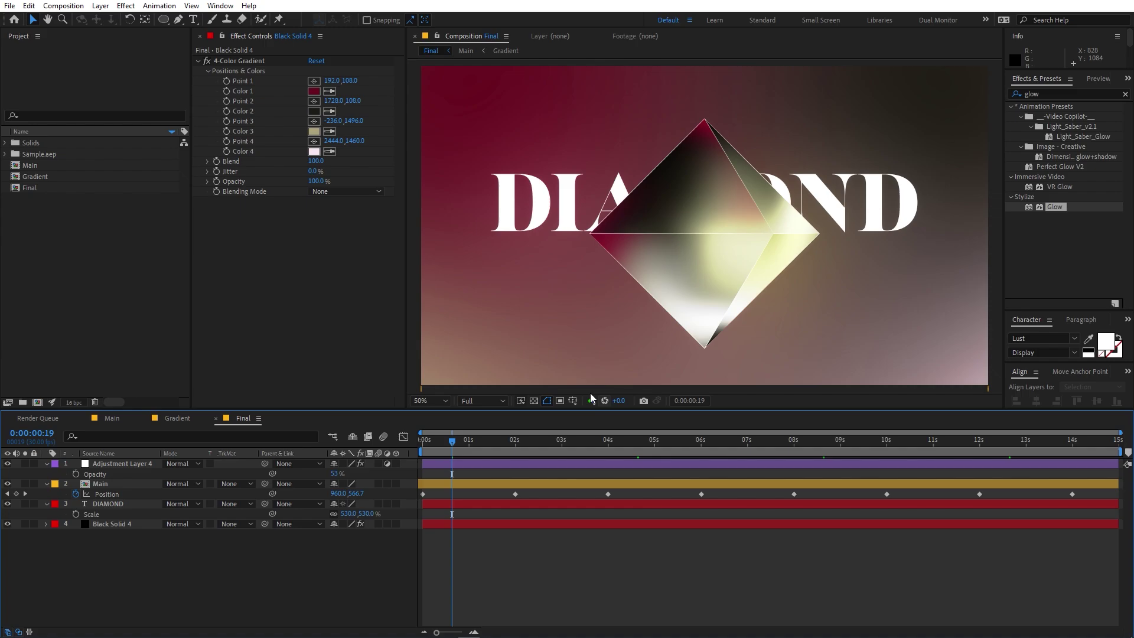
Step: Play the Final composition from the start to review the finished title and floating diamond animation
{"action": "left_click_drag", "start_coordinate": [500, 444], "coordinate": [423, 462]}
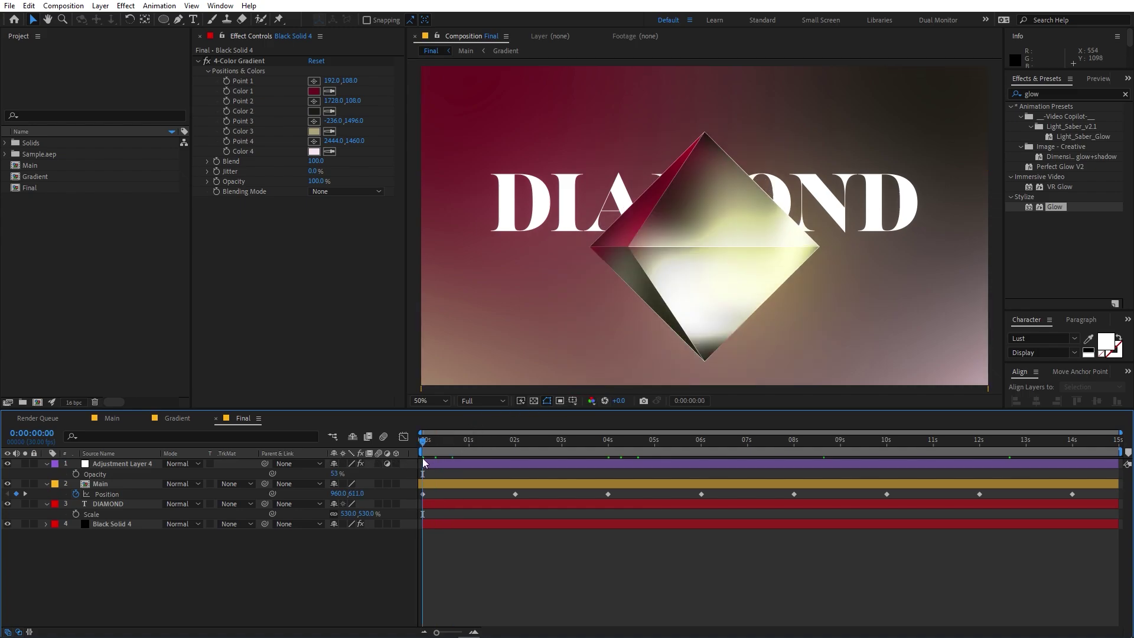
{"action": "key", "text": "space"}
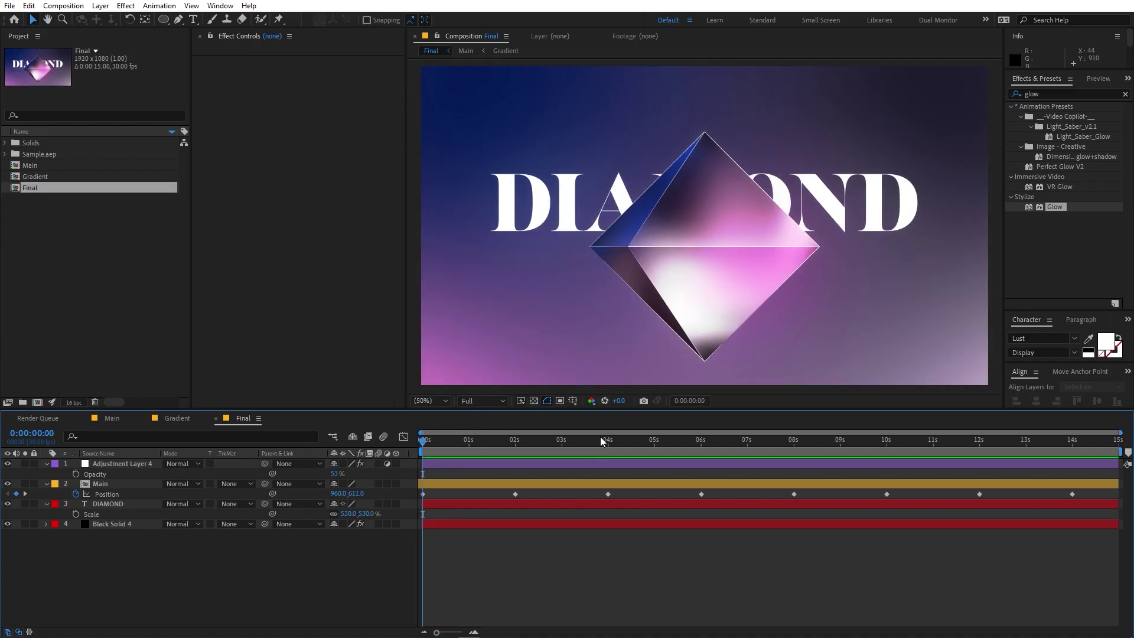
{"action": "key", "text": "space"}
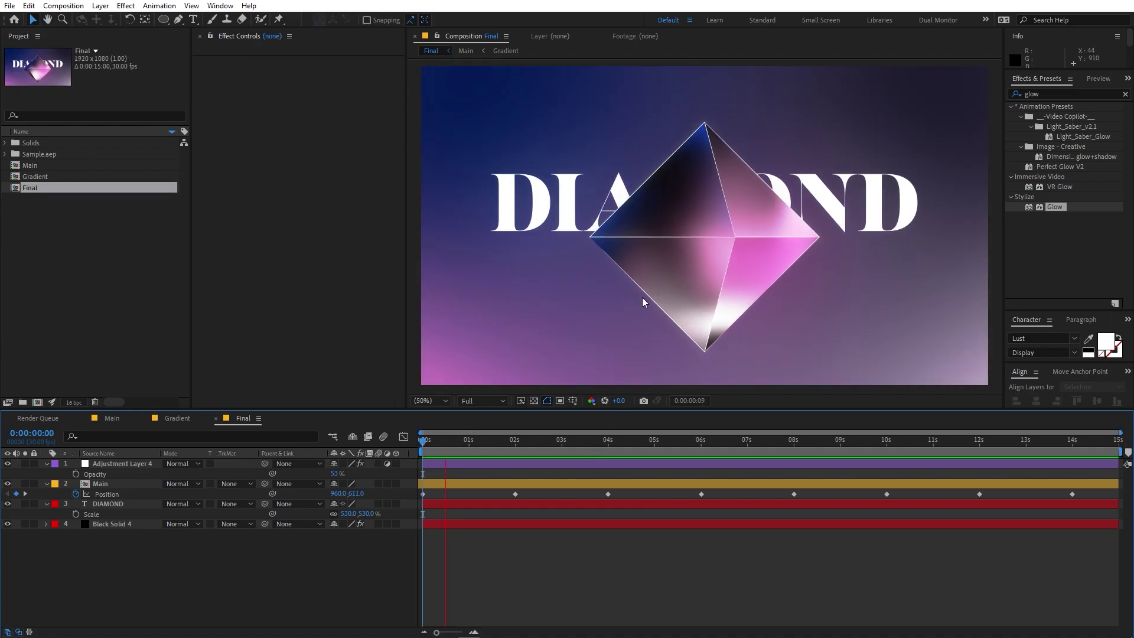